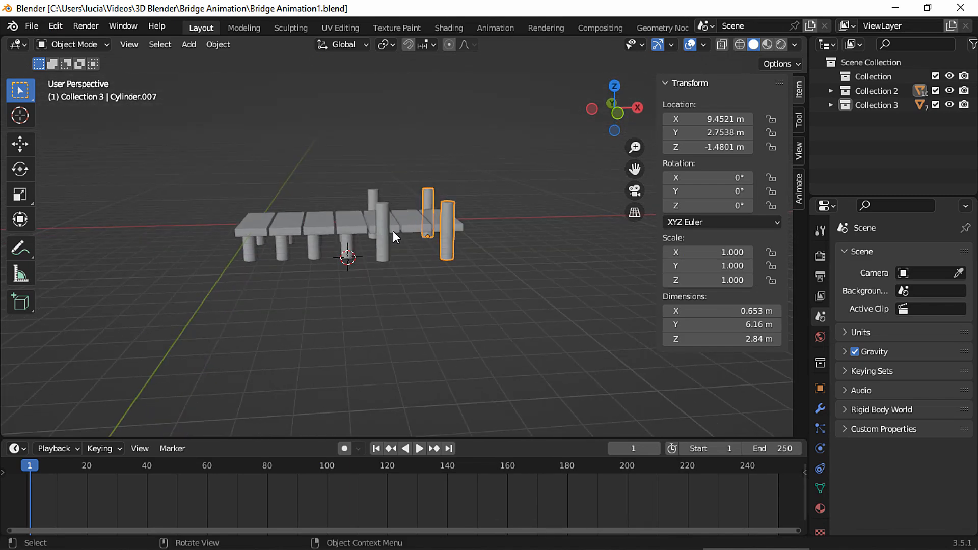
Scale the cube's mesh to 0.194 along Z and stretch it by 2.393 along Y to form a plank.
key("s")
key("z")
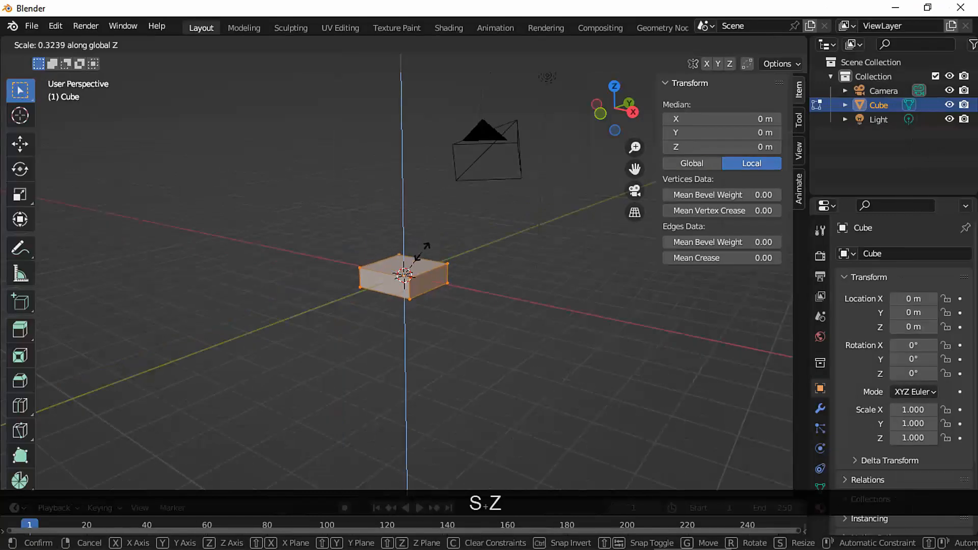
left_click(415, 261)
middle_click_drag(415, 261, 373, 303)
left_click(101, 485)
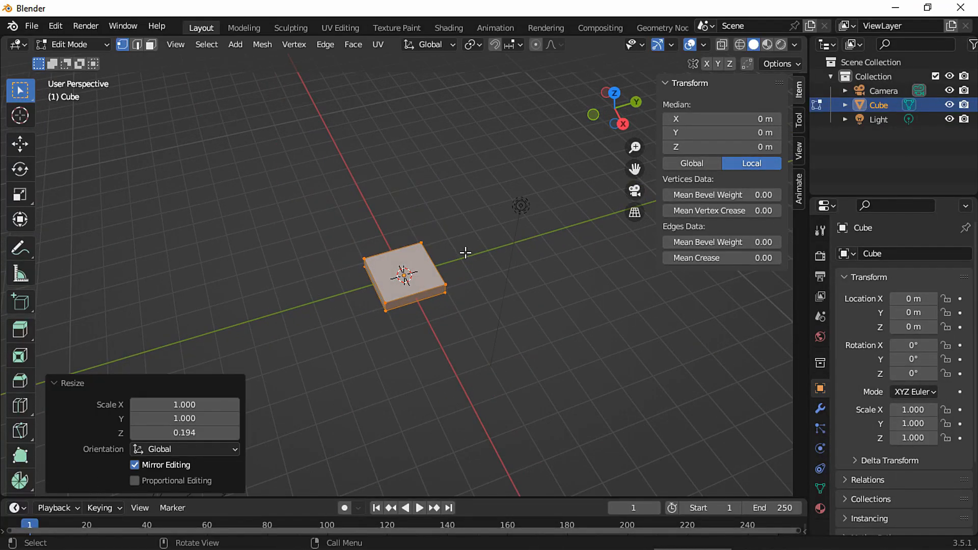
key("s")
key("y")
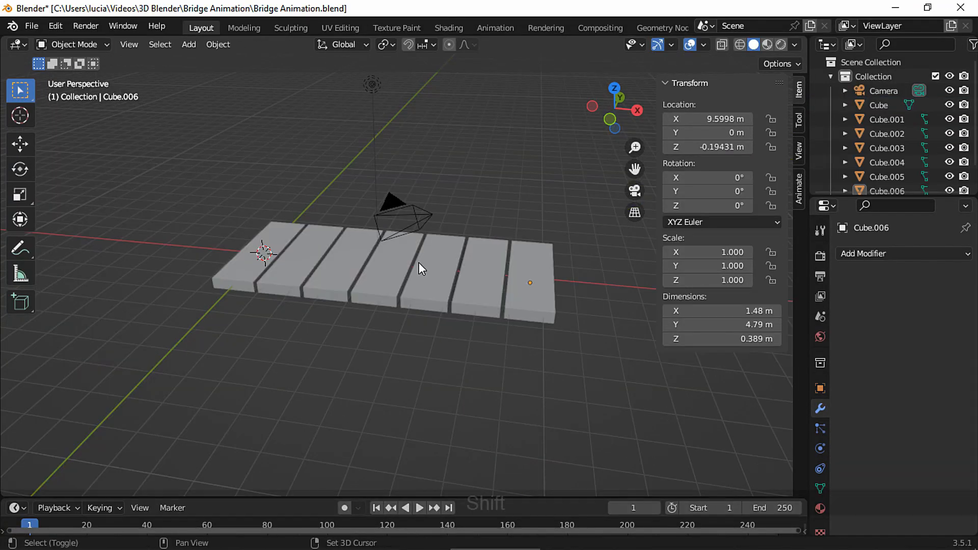
Add a cylinder and scale its mesh uniformly to about 0.326 for a bridge support.
key("shift+a")
left_click(476, 323)
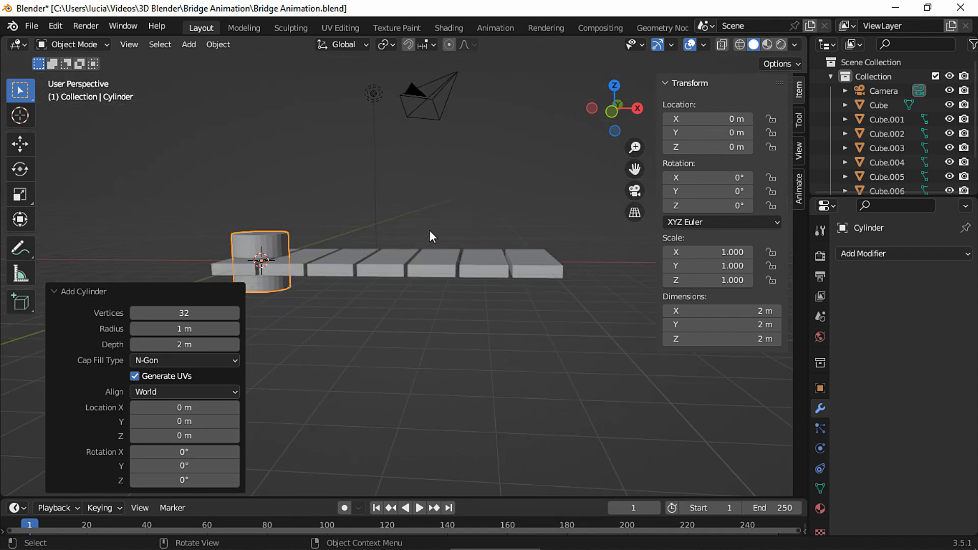
key("Tab")
key("s")
left_click(340, 259)
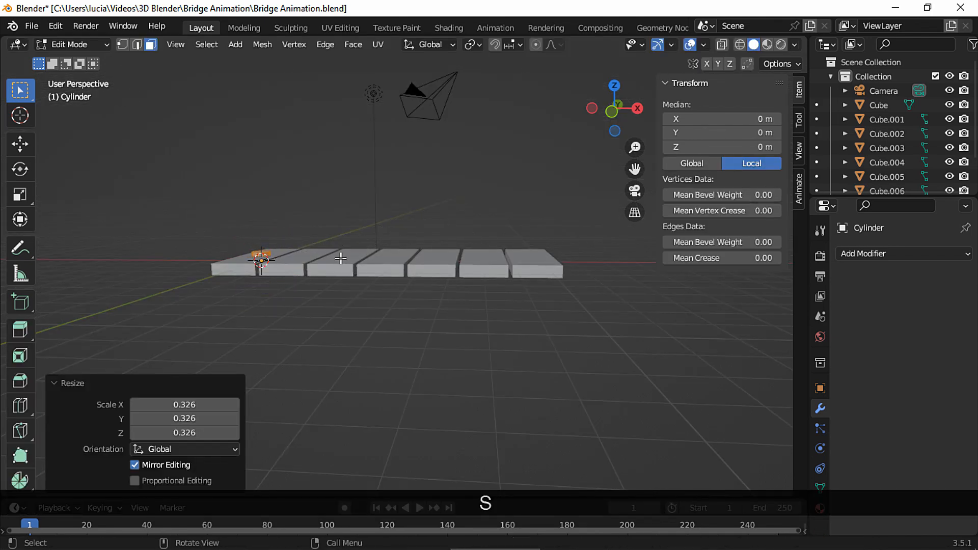
Increase the plank array's count to make seven planks and fine-tune the support cylinder array's X offset factor.
left_click(946, 316)
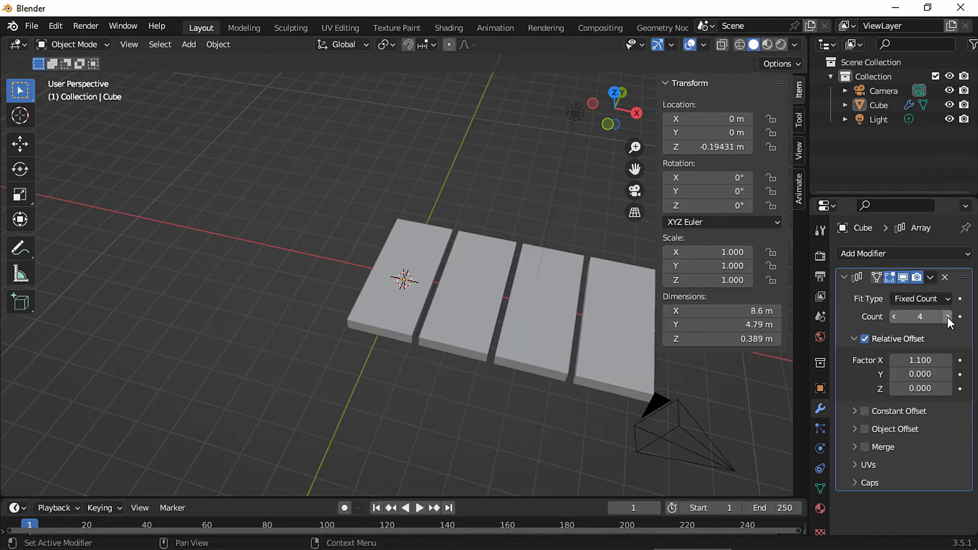
left_click(946, 316)
left_click(945, 317)
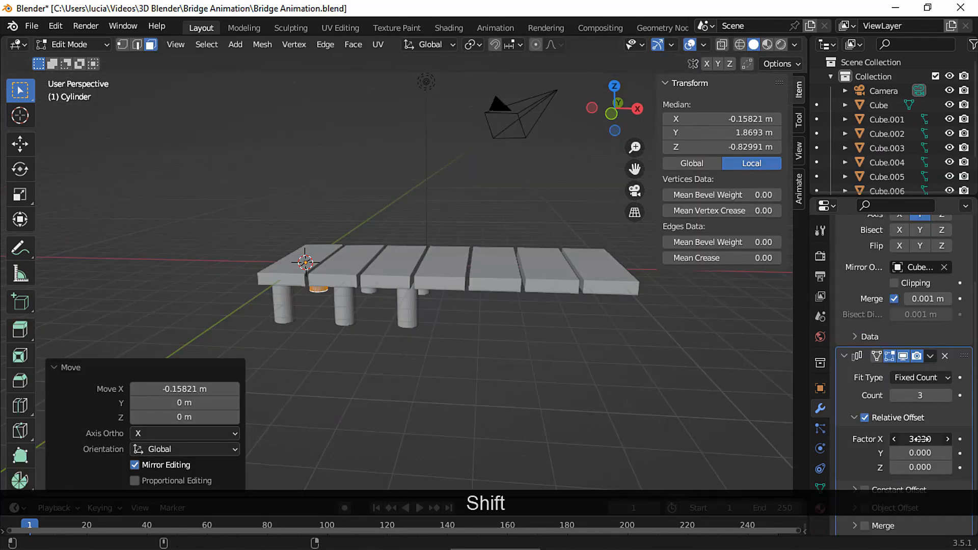
left_click_drag(919, 438, 944, 438, "shift")
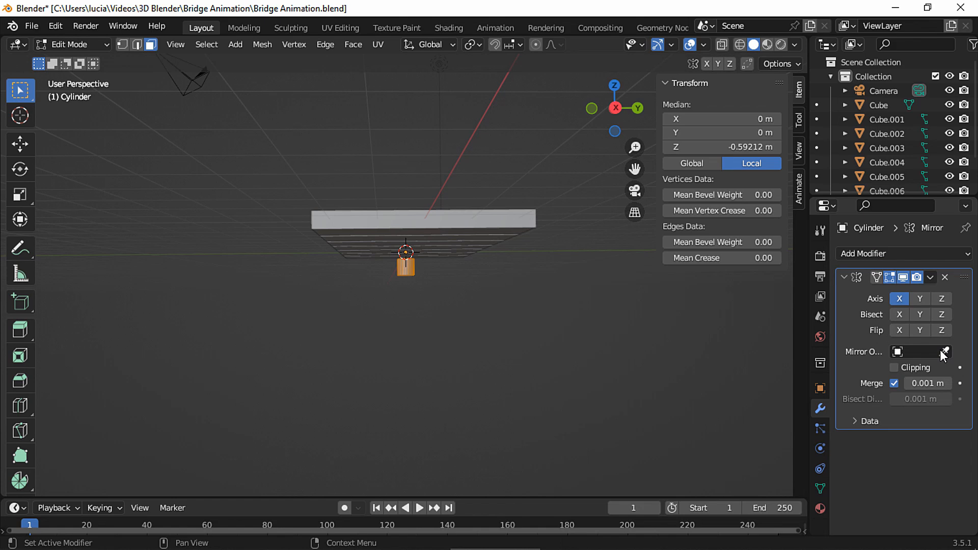
Set a plank as the support cylinder's mirror object on the Y axis only and move the cylinder along Y.
left_click(944, 352)
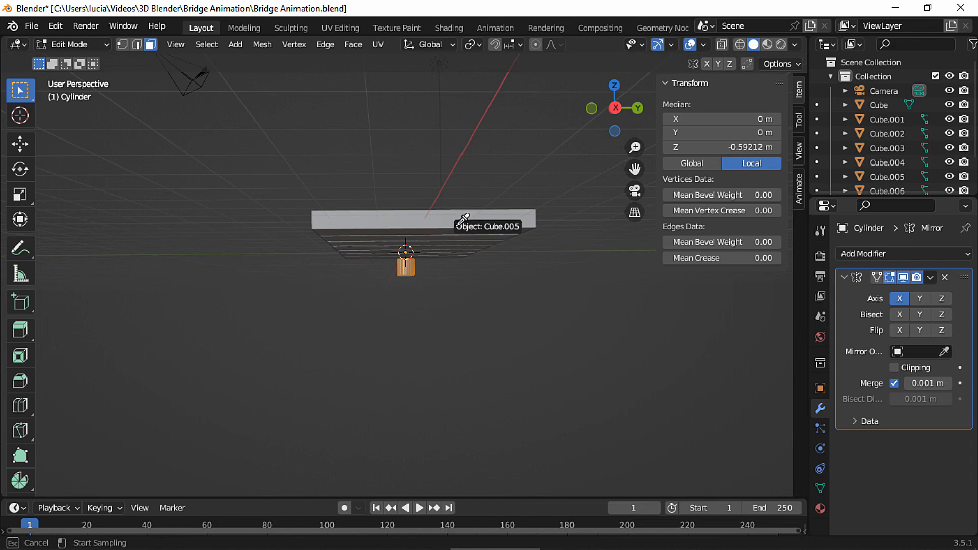
left_click(455, 223)
left_click(920, 298)
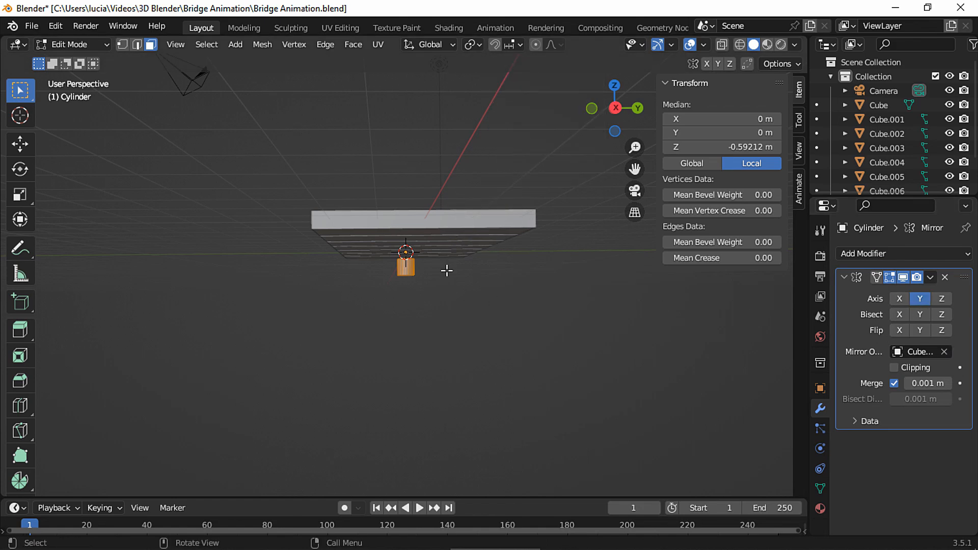
key("g")
key("y")
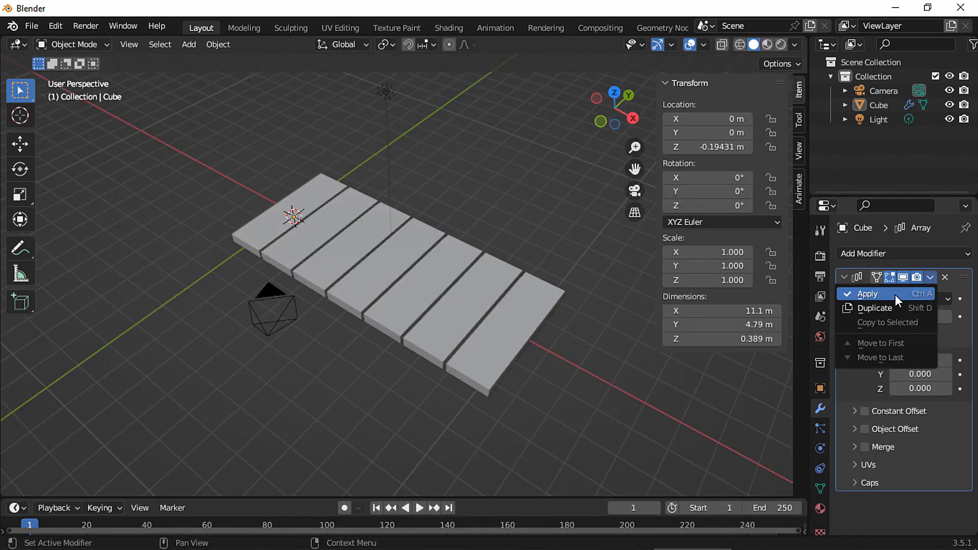
Apply the planks' Array modifier and separate the mesh into individual planks by loose parts.
left_click(895, 295)
type("sep")
left_click(517, 334)
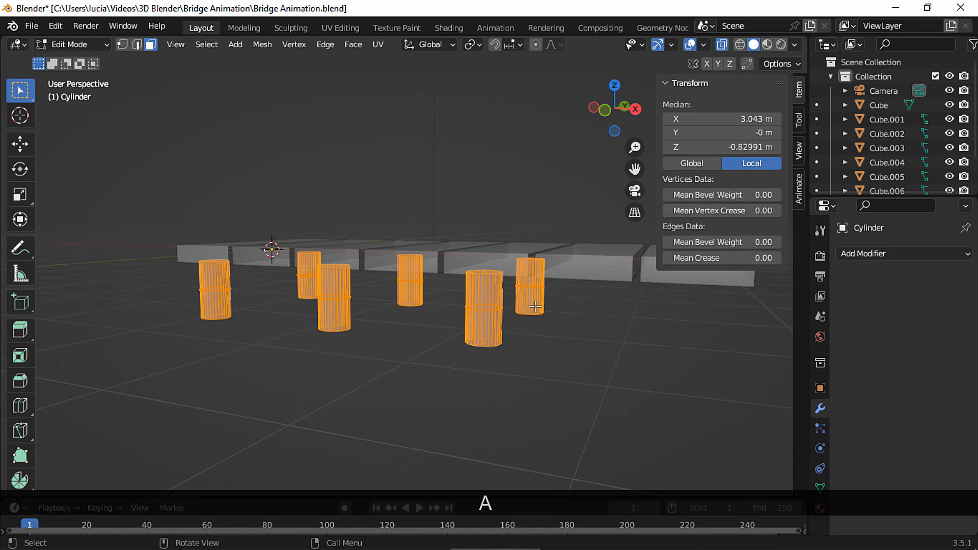
Separate the selected support cylinders into individual objects by loose parts and return to Object Mode.
key("F3")
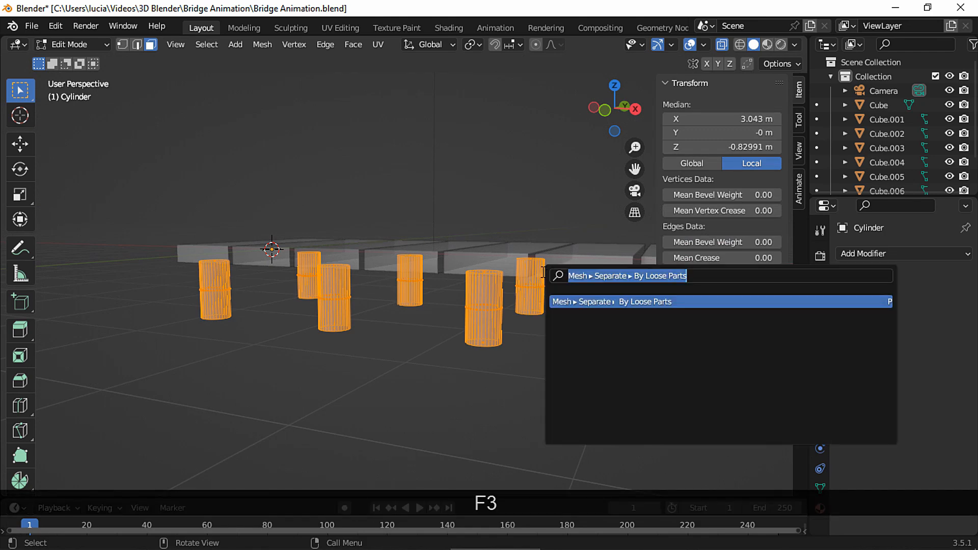
left_click(585, 301)
key("Tab")
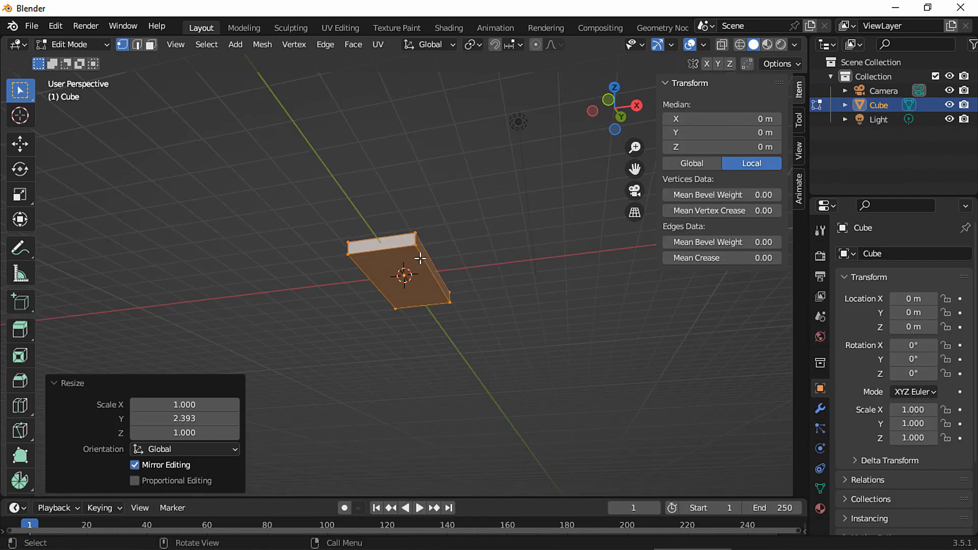
Snap the 3D cursor to the first plank's bottom face and set the plank's origin to the cursor.
key("3")
key("shift+s")
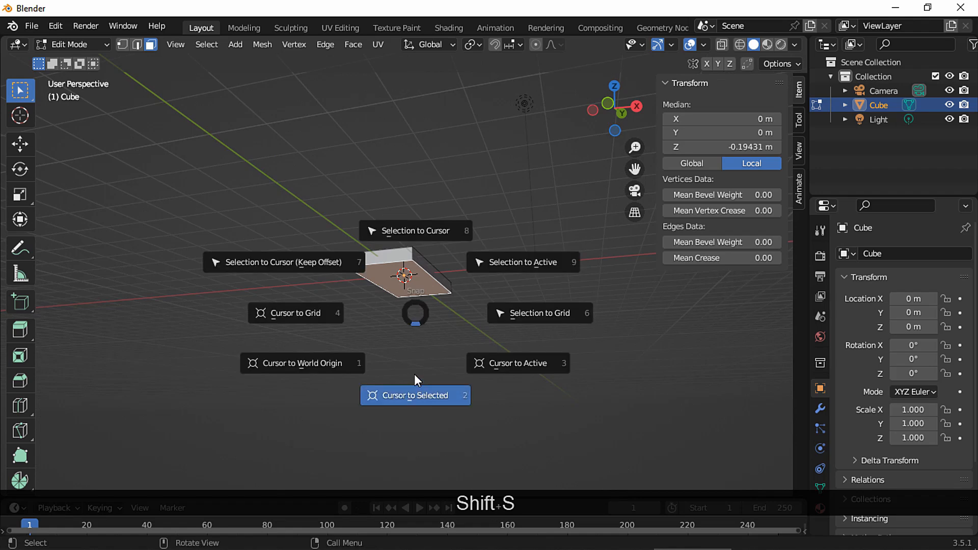
left_click(415, 382)
middle_click_drag(442, 275, 429, 326)
key("Tab")
left_click(218, 44)
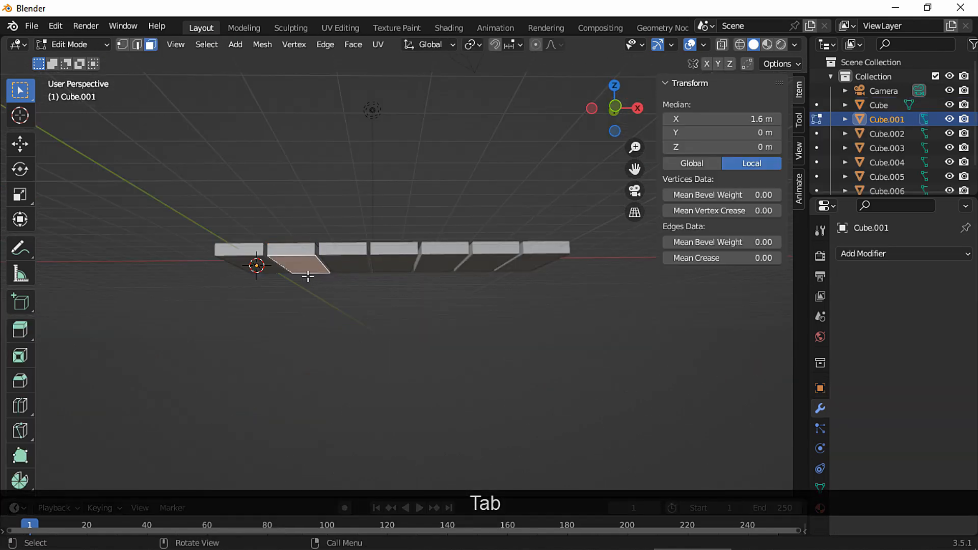
Snap the 3D cursor to the second plank's bottom face and set that plank's origin to the cursor.
key("shift+s")
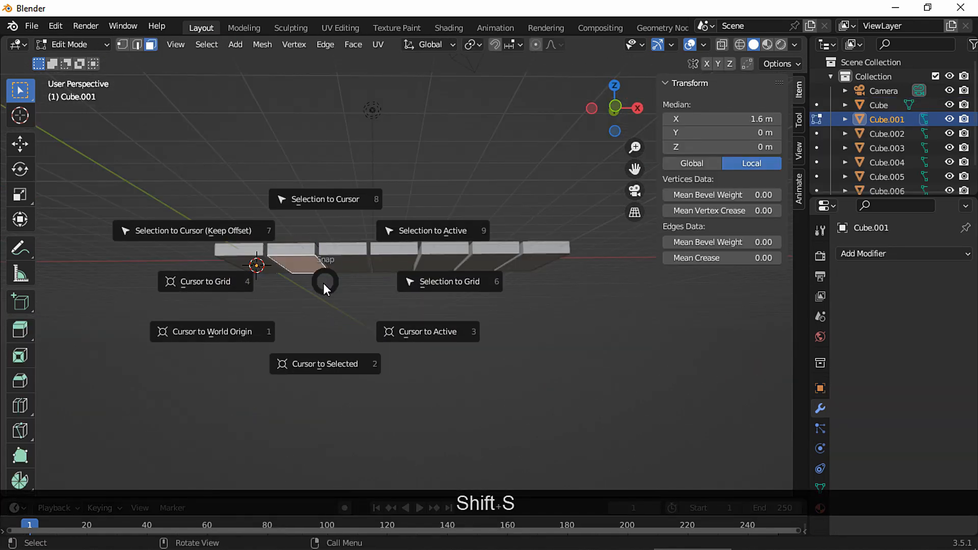
left_click(319, 341)
key("Tab")
left_click(218, 44)
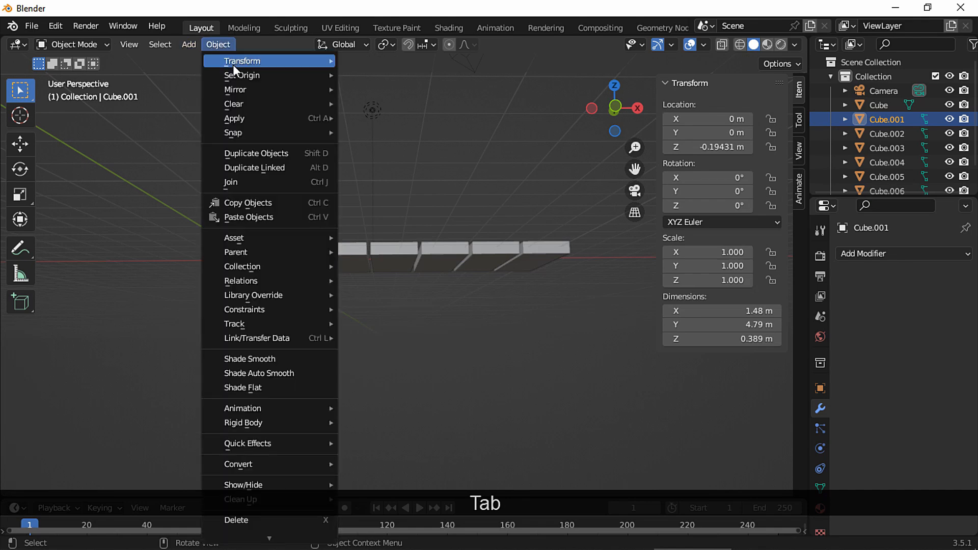
mouse_move(240, 75)
left_click(395, 106)
Snap the 3D cursor to a support cylinder's bottom face and set that cylinder's origin to the cursor.
key("Tab")
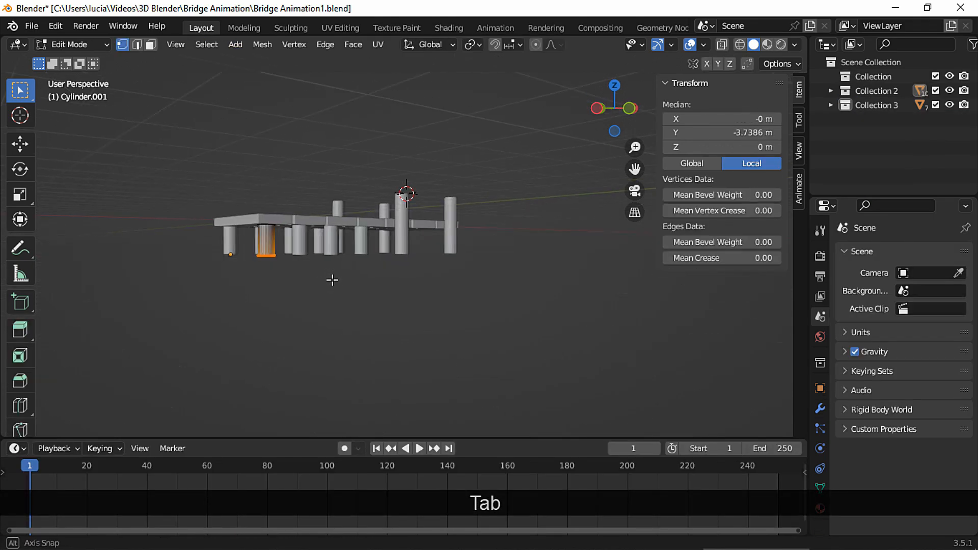
key("3")
middle_click_drag(331, 279, 281, 204)
key("shift+s")
left_click(285, 268)
key("Tab")
left_click(218, 45)
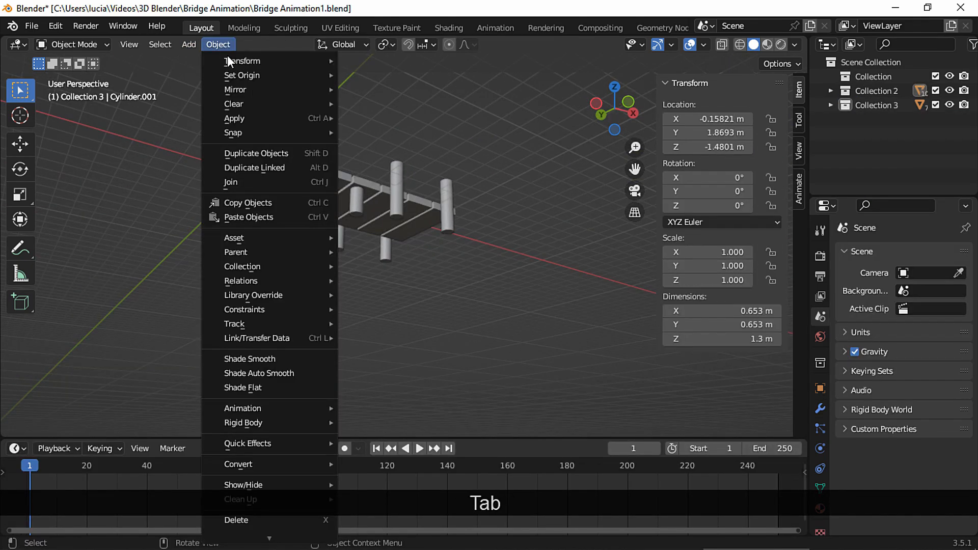
mouse_move(239, 75)
left_click(384, 105)
left_click(225, 201)
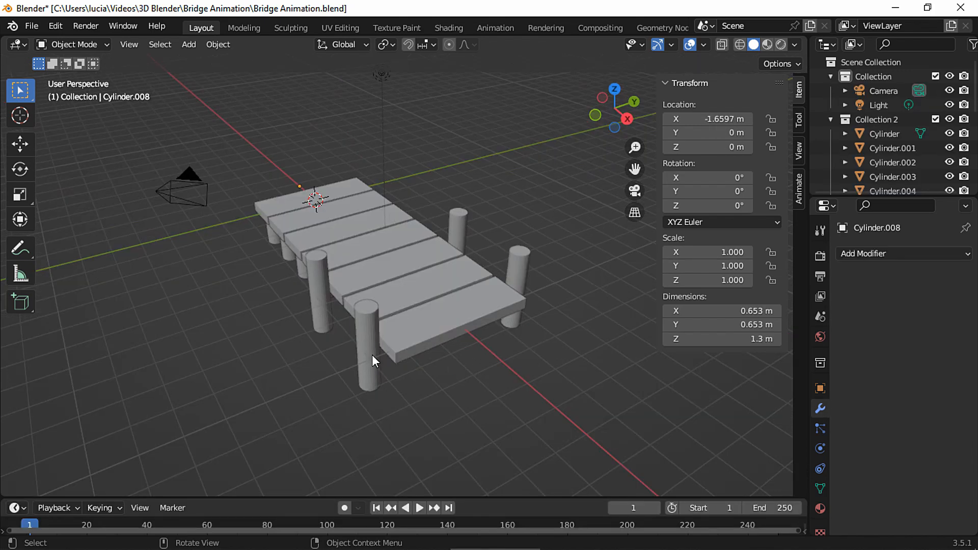
Apply the Mirror modifiers of both pairs of tall posts at the end of the bridge.
left_click(372, 355)
middle_click_drag(372, 354, 586, 336)
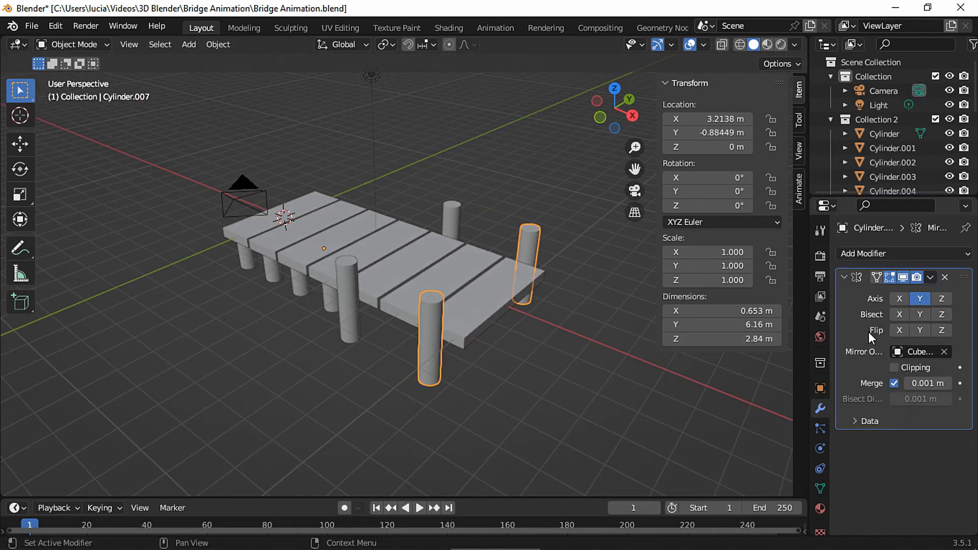
left_click(930, 278)
left_click(865, 293)
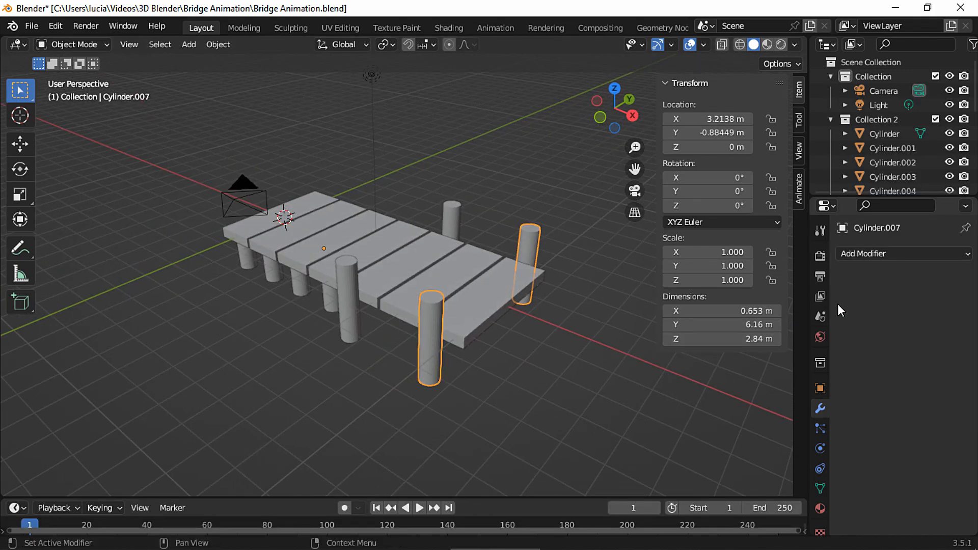
left_click(347, 322)
left_click(930, 278)
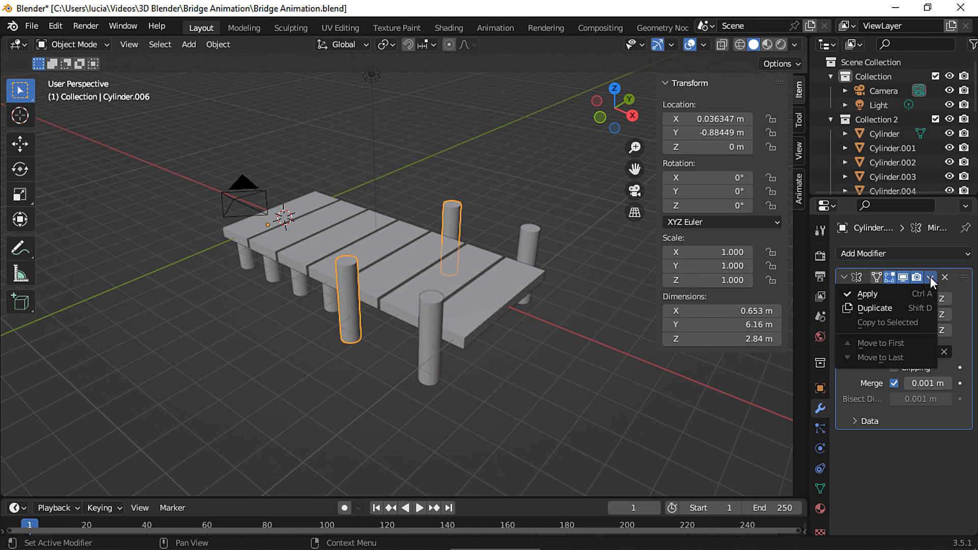
left_click(867, 294)
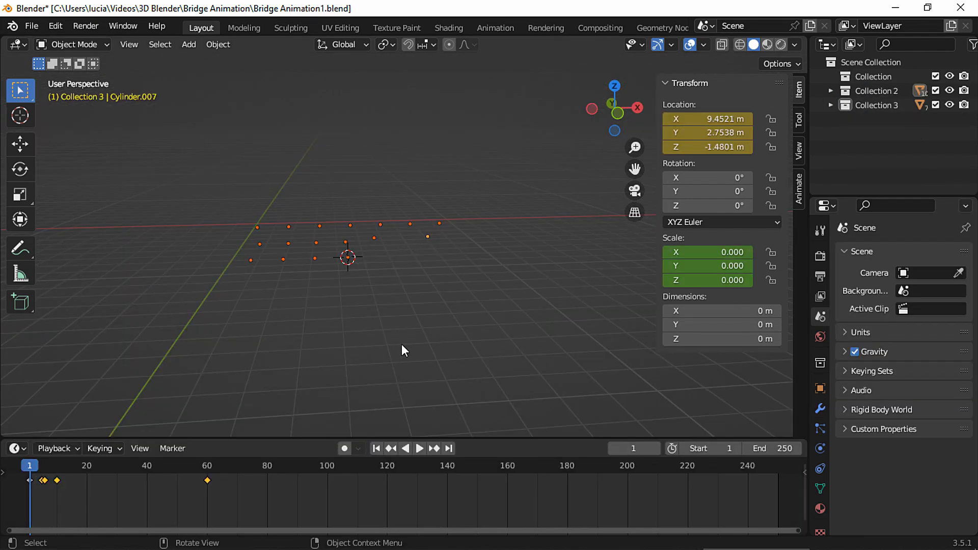
Play the bridge animation from frame 1 to preview the motion and stop playback.
key("space")
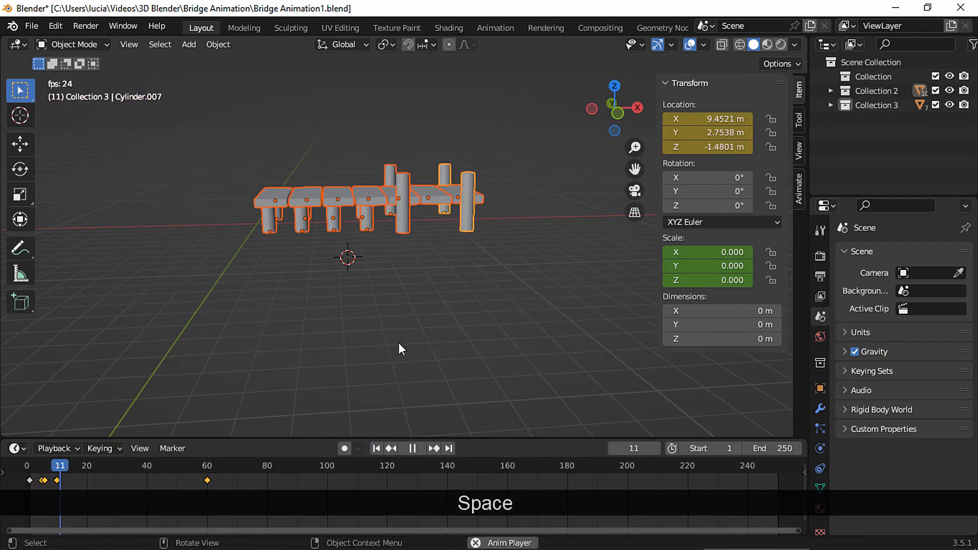
key("Escape")
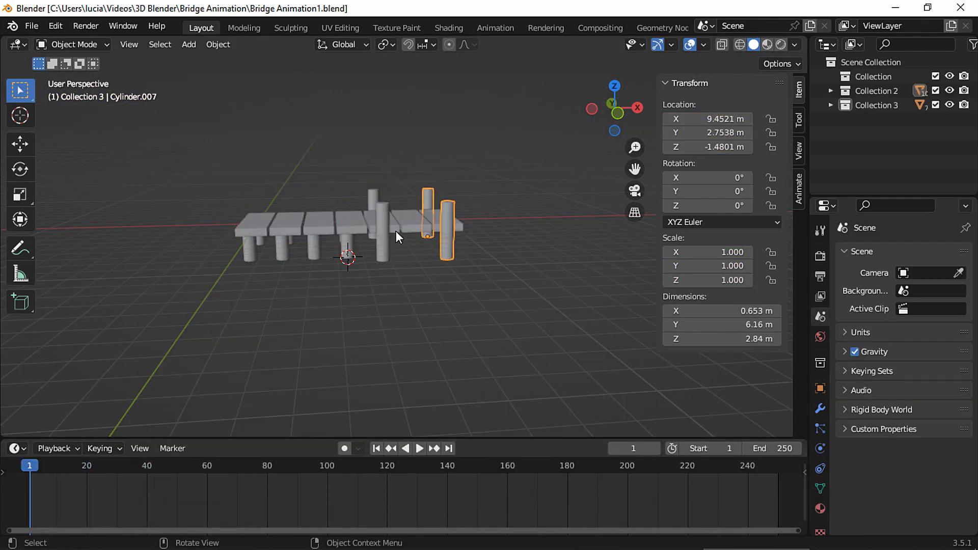
Insert Location keyframes for all bridge parts at frame 1 and duplicate them to frame 60.
key("a")
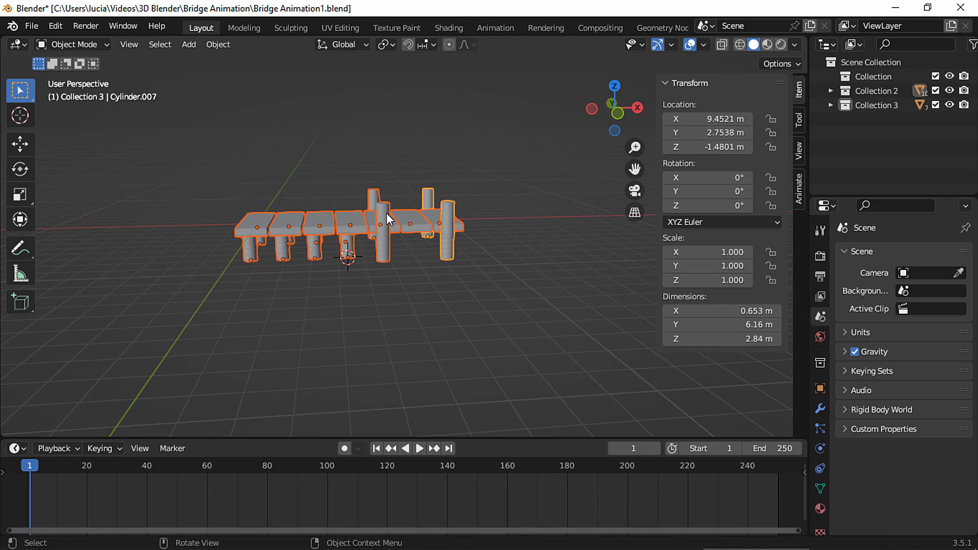
key("i")
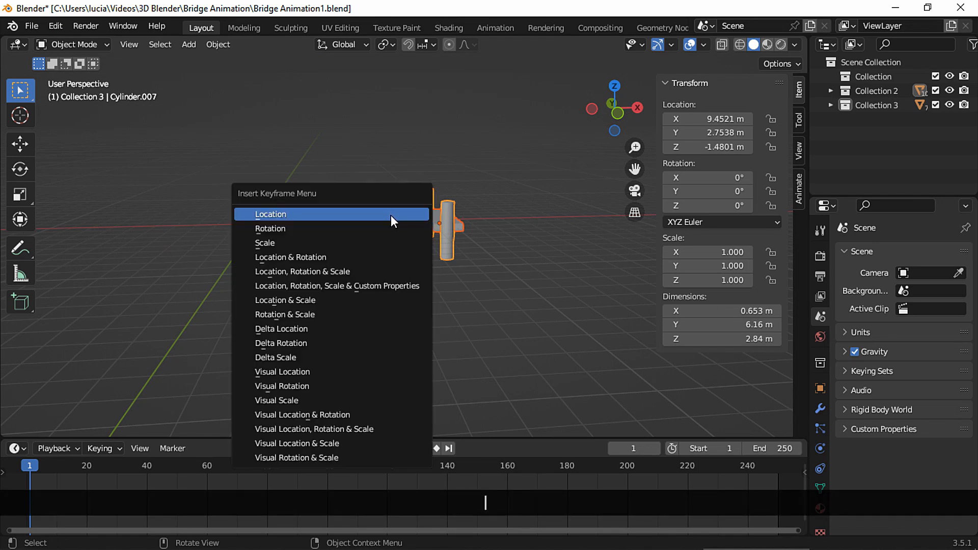
left_click(390, 215)
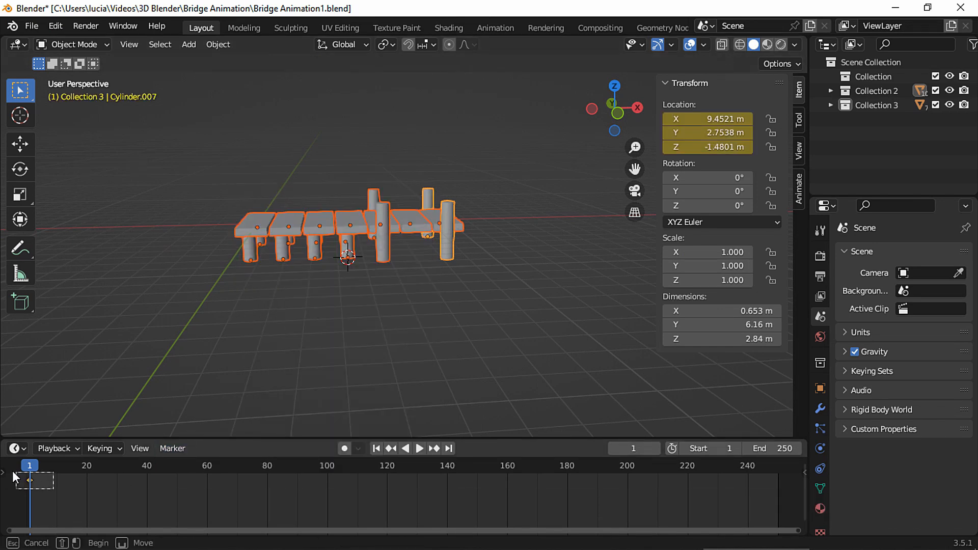
key("shift+d")
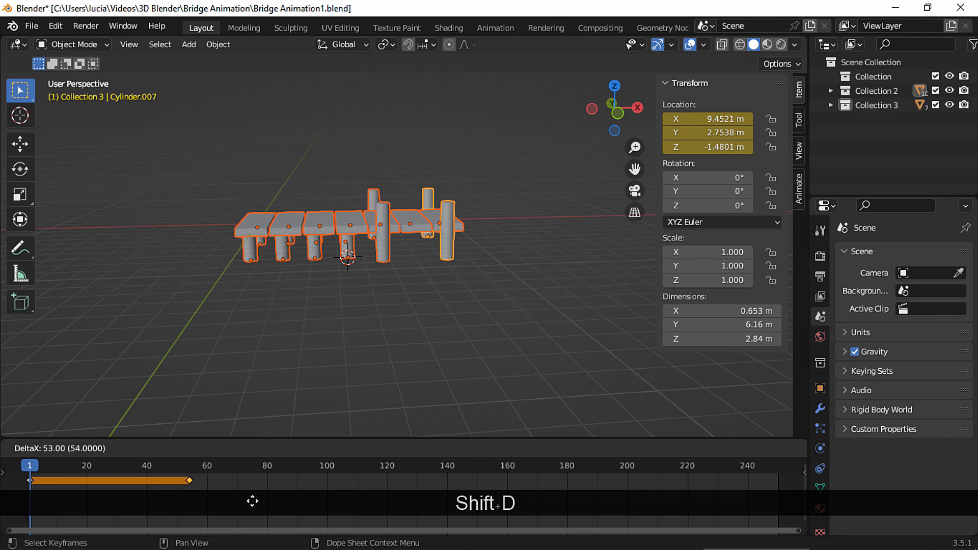
left_click(267, 503)
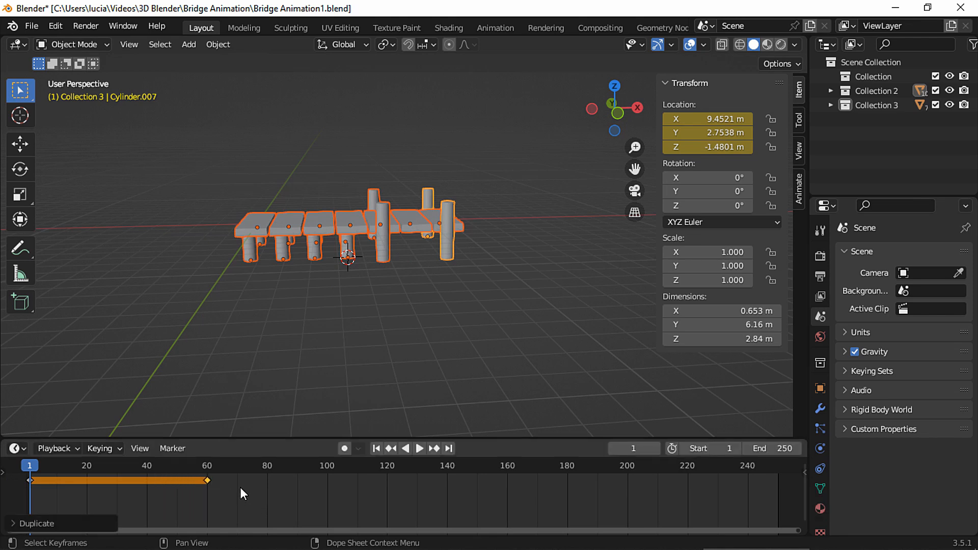
At frame 10, raise all bridge parts about 1.39 m along the Z axis.
left_click_drag(56, 467, 58, 470)
key("g")
key("z")
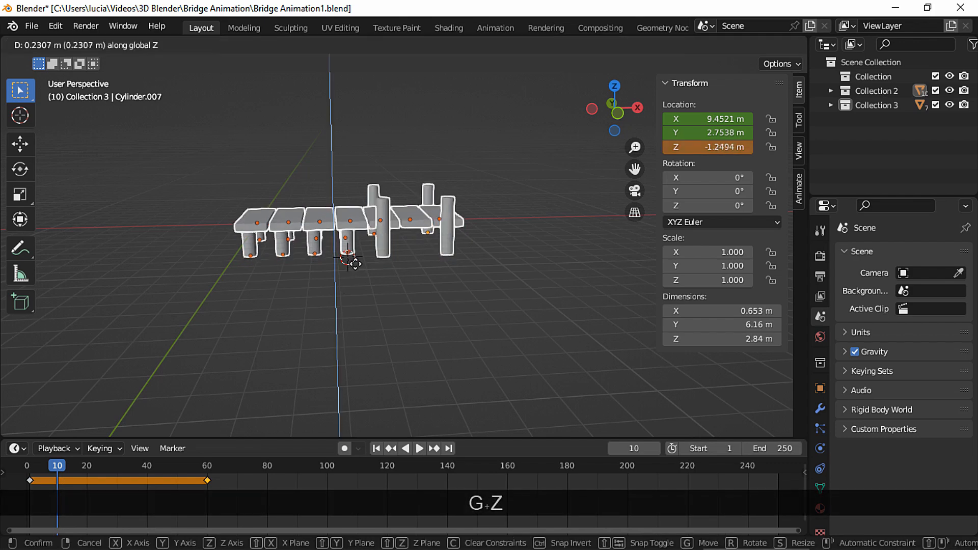
left_click(357, 248)
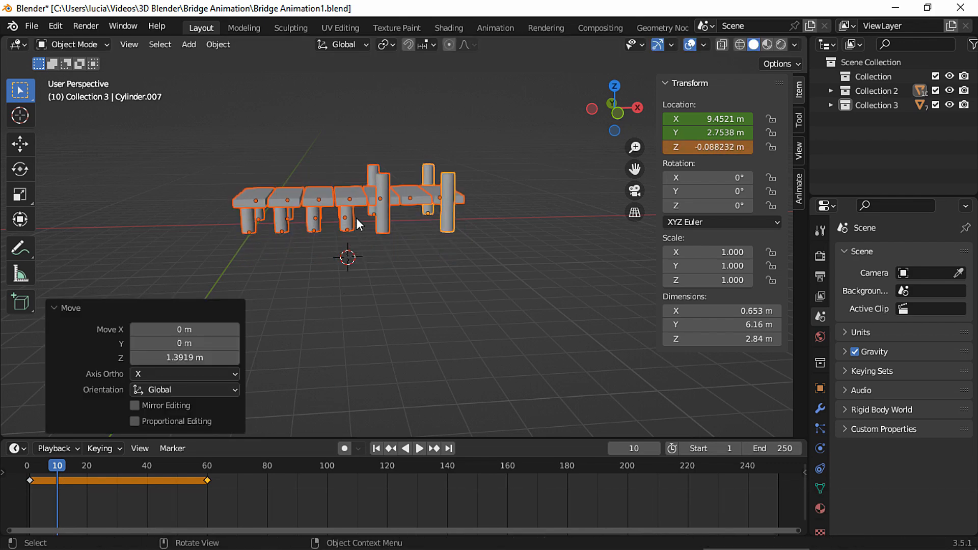
Move all bridge parts about 0.98 m along the X axis and insert a Location keyframe at frame 10.
key("g")
key("x")
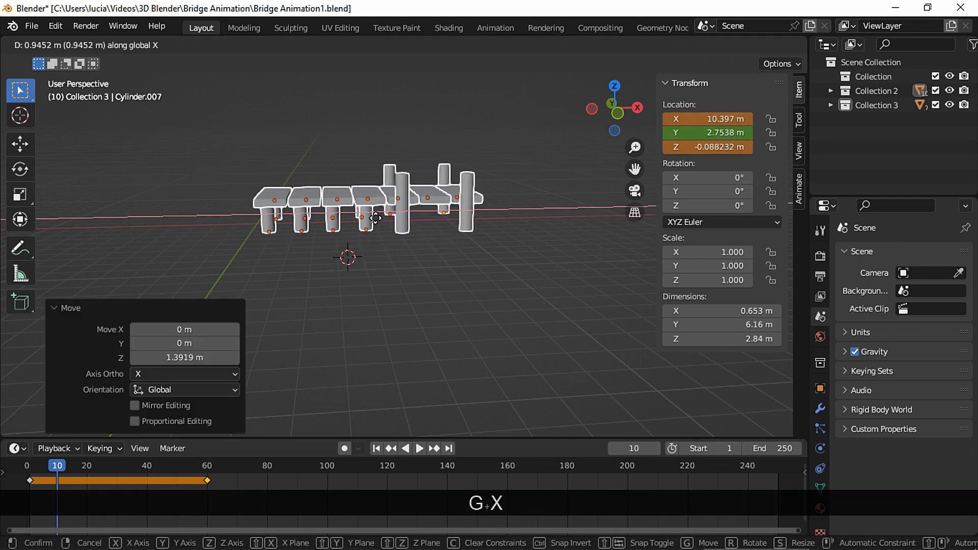
left_click(376, 217)
key("i")
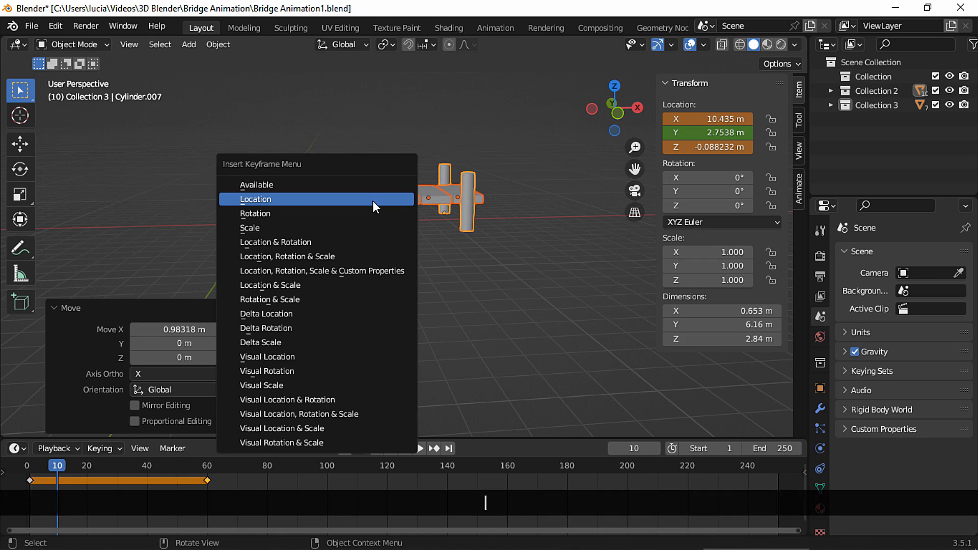
left_click(374, 204)
Insert a Scale keyframe for all bridge parts at frame 6, keeping their full size.
left_click_drag(95, 467, 45, 481)
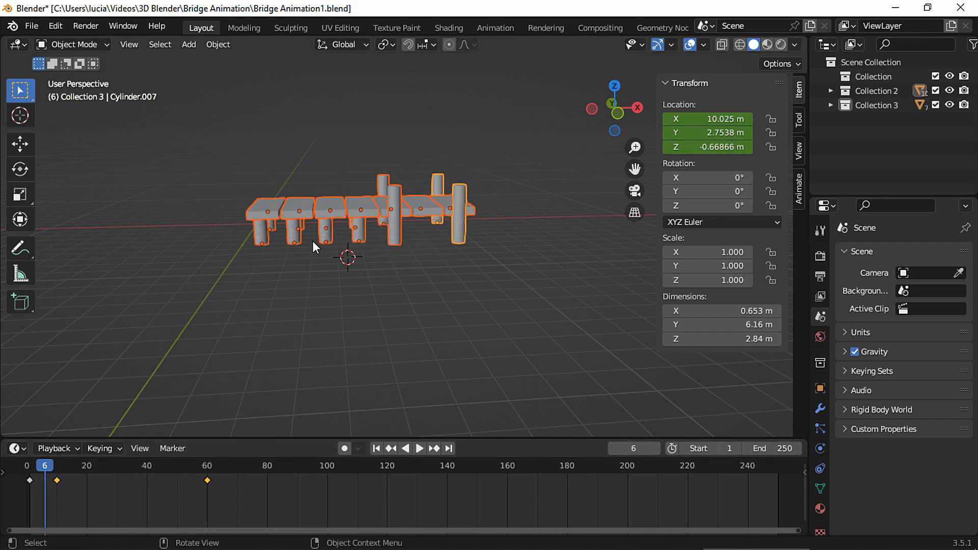
key("i")
left_click(311, 255)
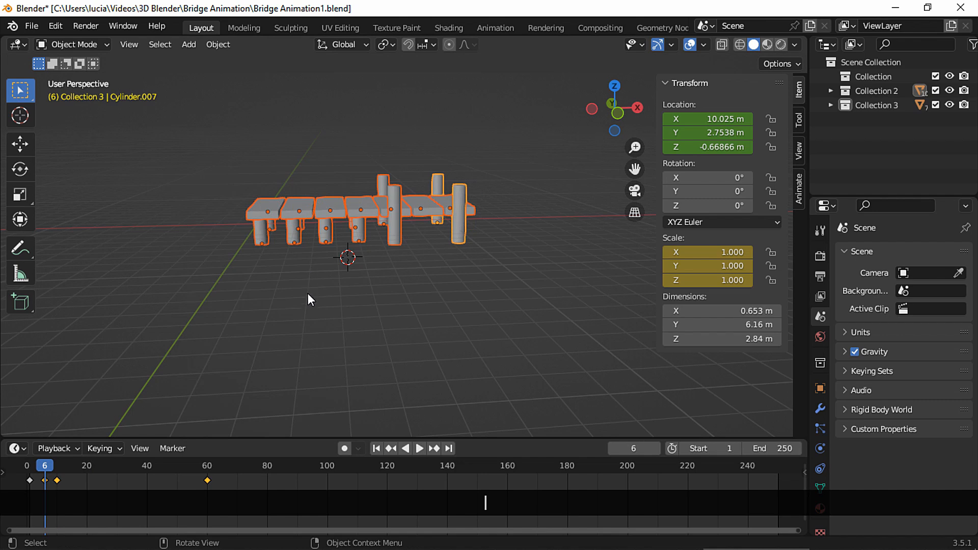
Scale all bridge parts to 0 with a Scale keyframe at frame 5, and play the animation from frame 1.
key("Left")
key("s")
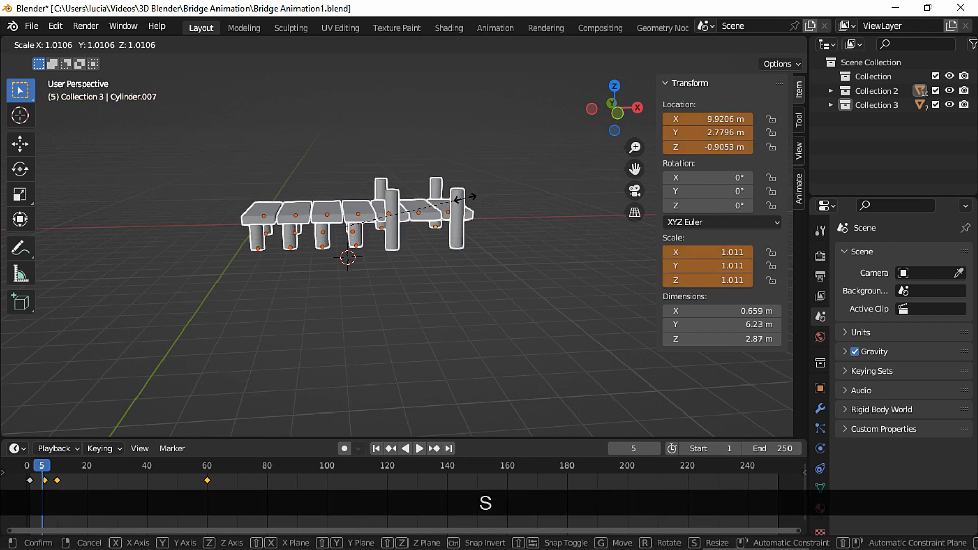
key("0")
left_click(457, 202)
key("i")
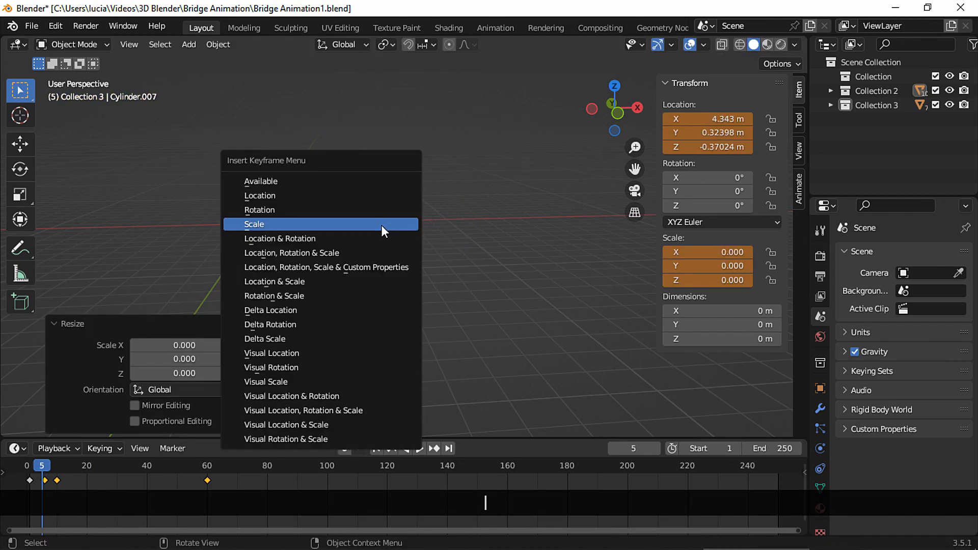
left_click(383, 227)
left_click(375, 448)
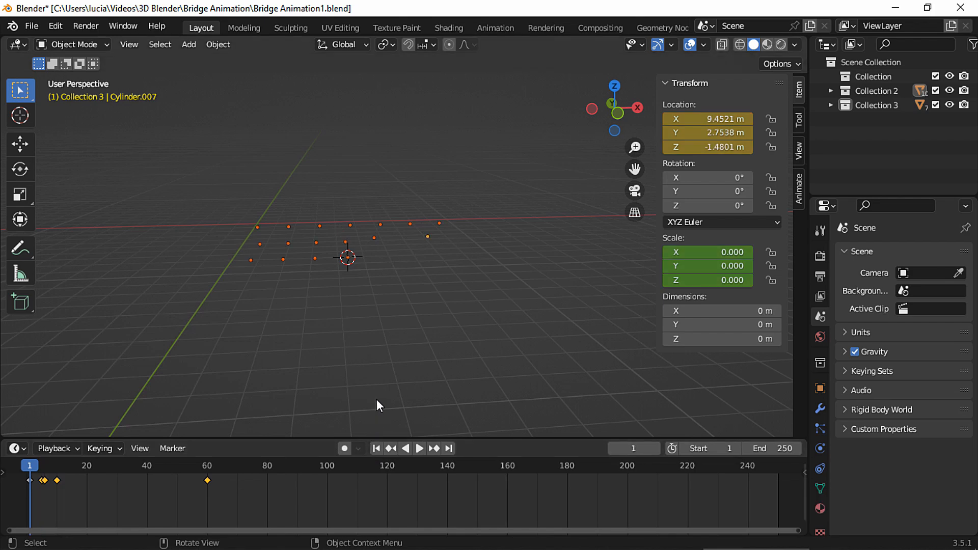
key("space")
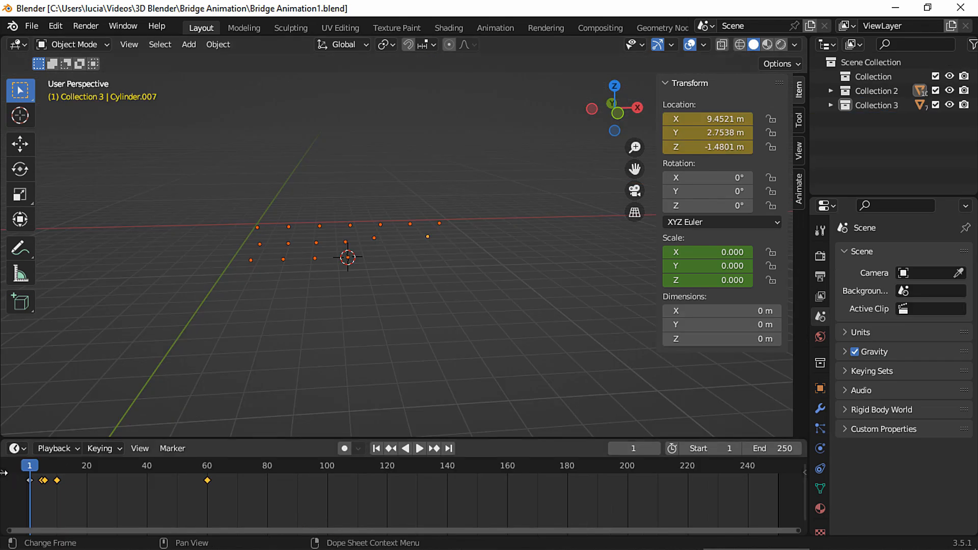
Enlarge the timeline with its channel list showing, and select the first pair of support cylinders at frame 60.
left_click_drag(265, 441, 261, 343)
left_click(7, 380)
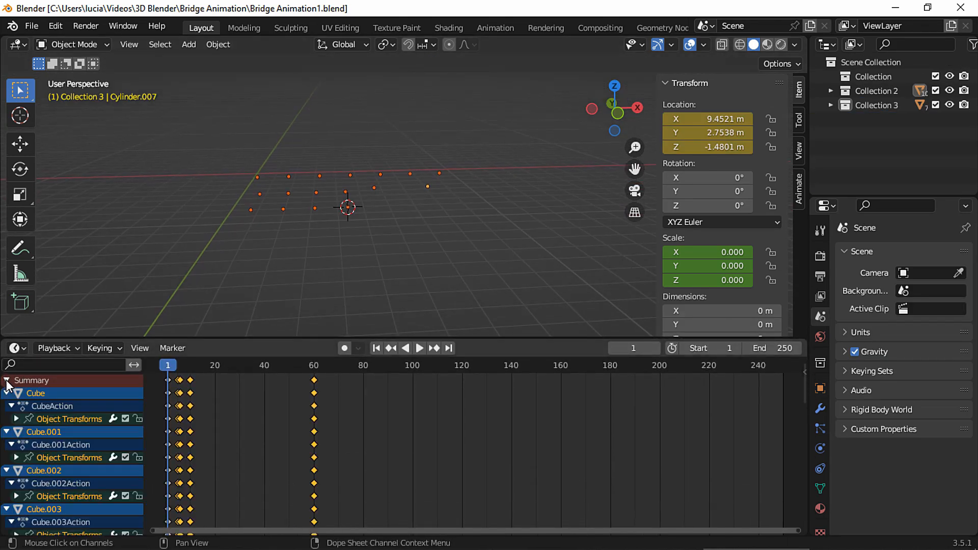
left_click_drag(312, 367, 314, 366)
middle_click_drag(257, 274, 333, 233)
left_click(332, 230)
left_click(278, 213, "shift")
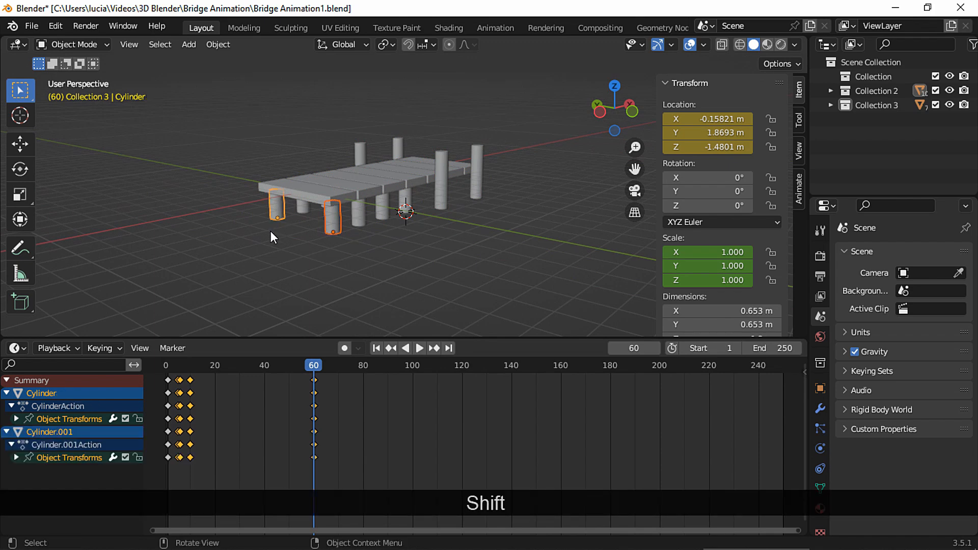
Shift all keyframes of the second pair of support cylinders 5 frames later so they start at frame 6.
middle_click_drag(272, 240, 245, 222)
left_click(317, 208)
mouse_move(317, 210)
middle_mouse_down()
mouse_move(337, 215)
mouse_move(309, 206)
middle_mouse_up()
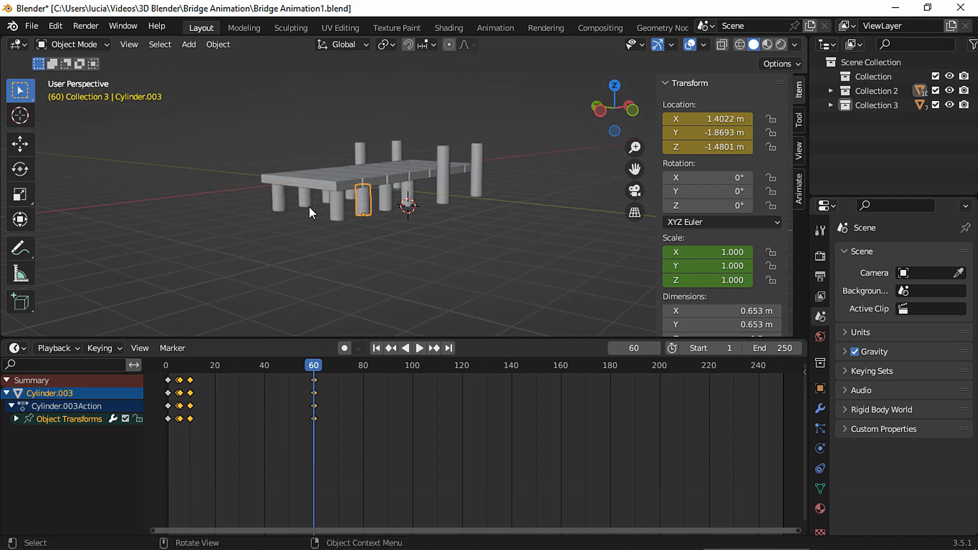
left_click(305, 203, "shift")
key("shift+Left")
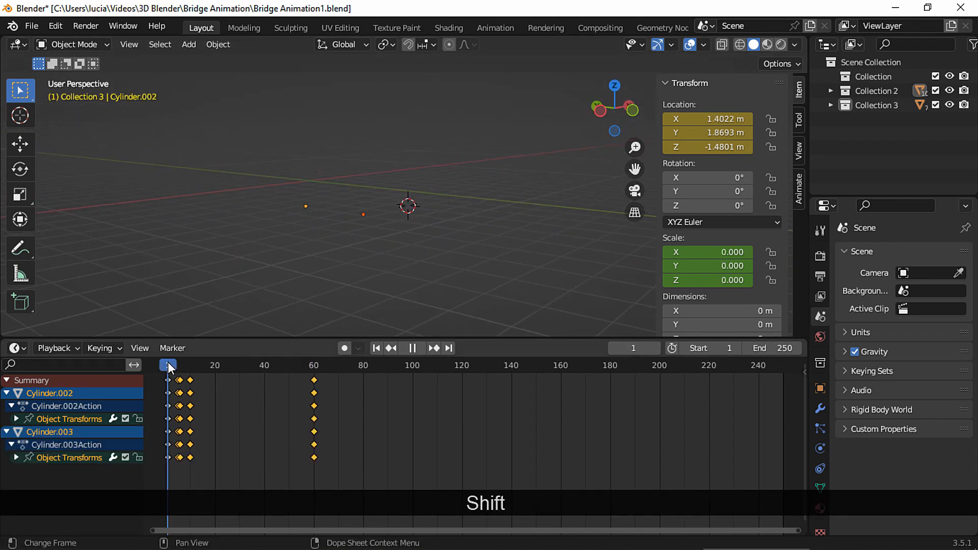
key("Right")
key("Right")
key("Right")
key("Right")
key("Right")
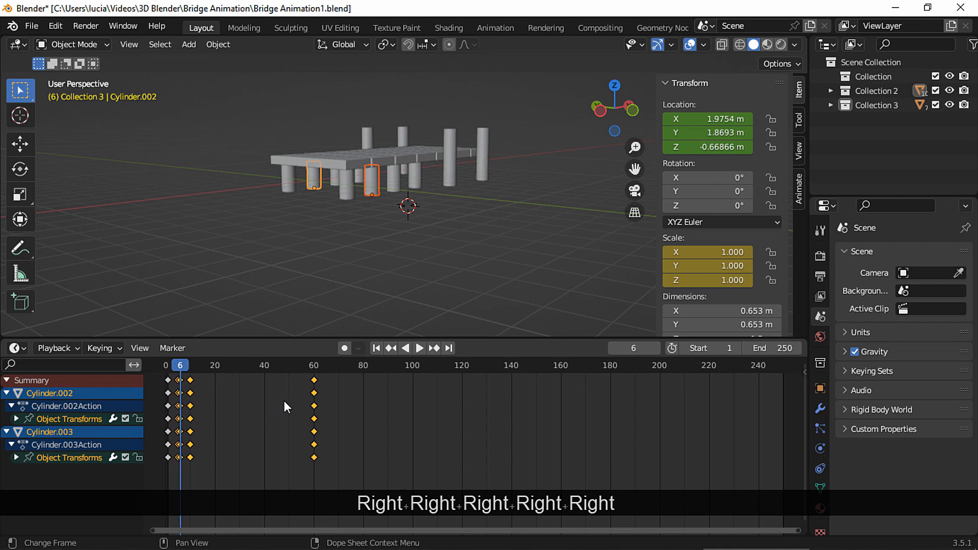
key("a")
key("g")
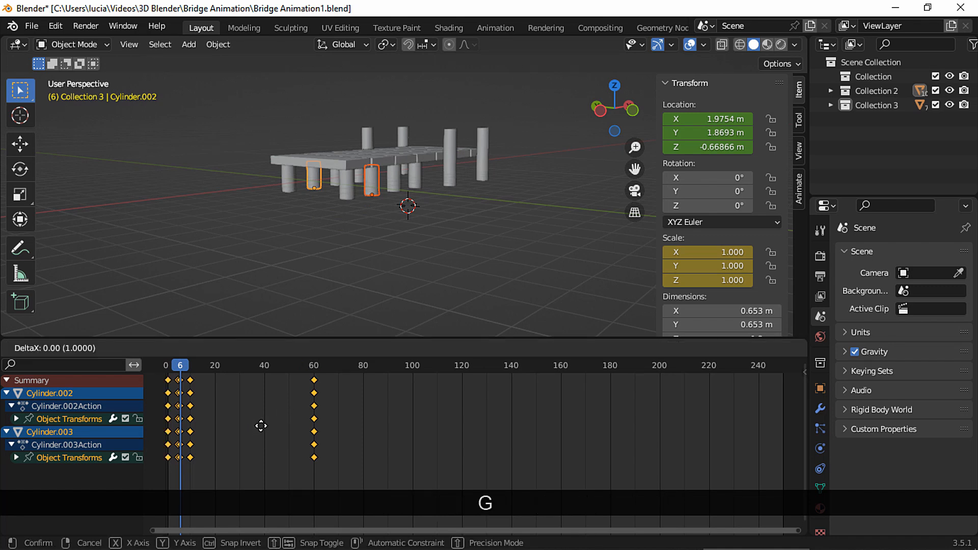
left_click(272, 432)
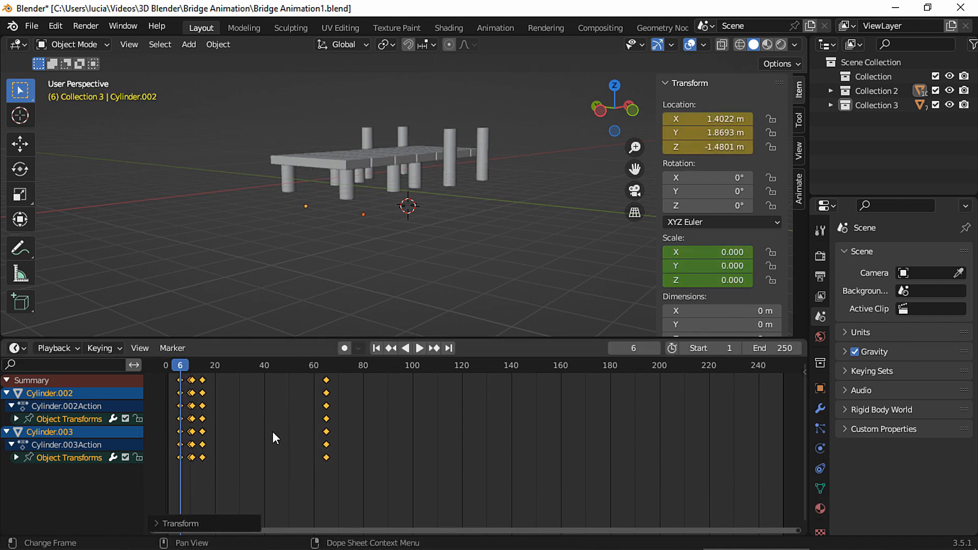
Shift all keyframes of the third pair of support cylinders 10 frames later so they start at frame 11.
key("Right")
key("Right")
key("Right")
key("Right")
key("Right")
middle_click_drag(345, 272, 333, 227)
left_click(346, 151)
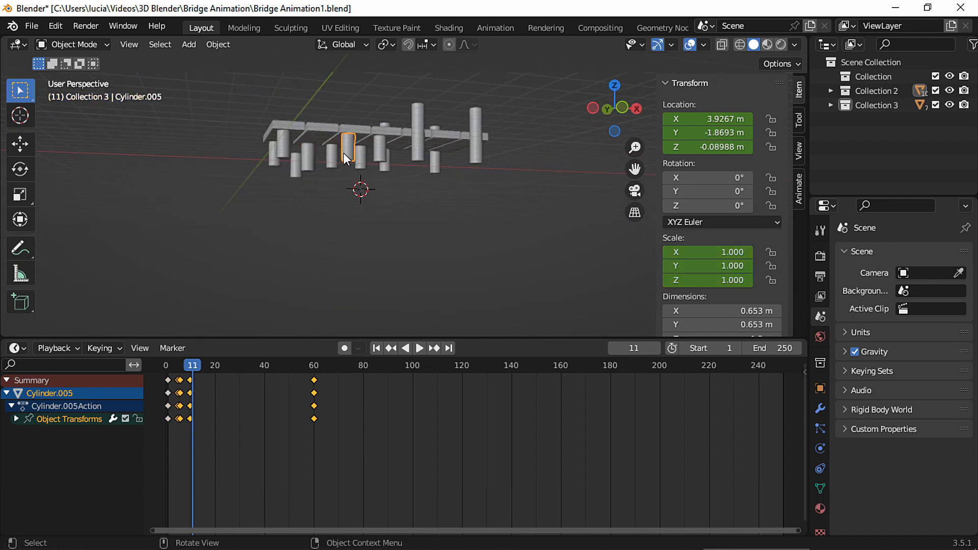
left_click(331, 166, "shift")
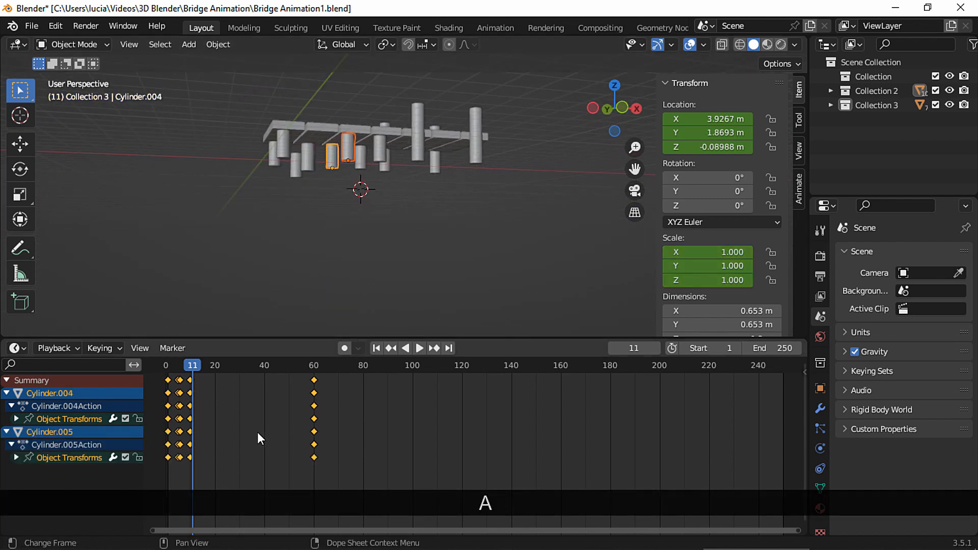
key("g")
left_click(267, 444)
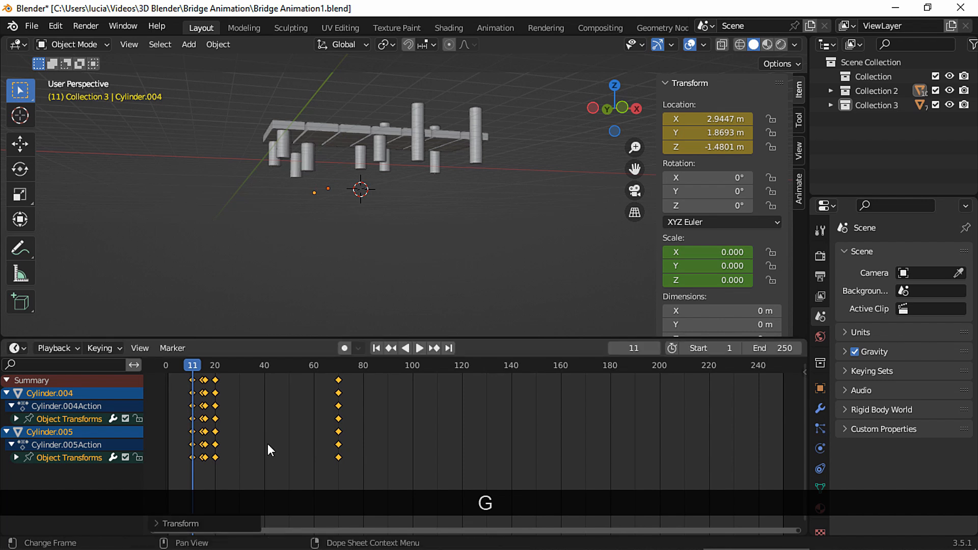
Shift all keyframes of the fourth pair of support cylinders 15 frames later so they start at frame 16.
key("Right")
key("Right")
key("Right")
key("Right")
key("Right")
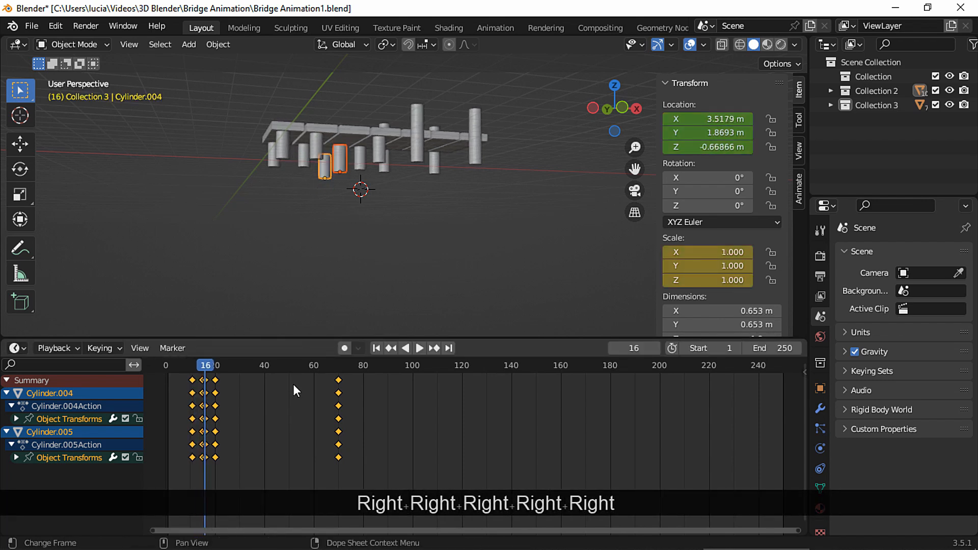
left_click(381, 151)
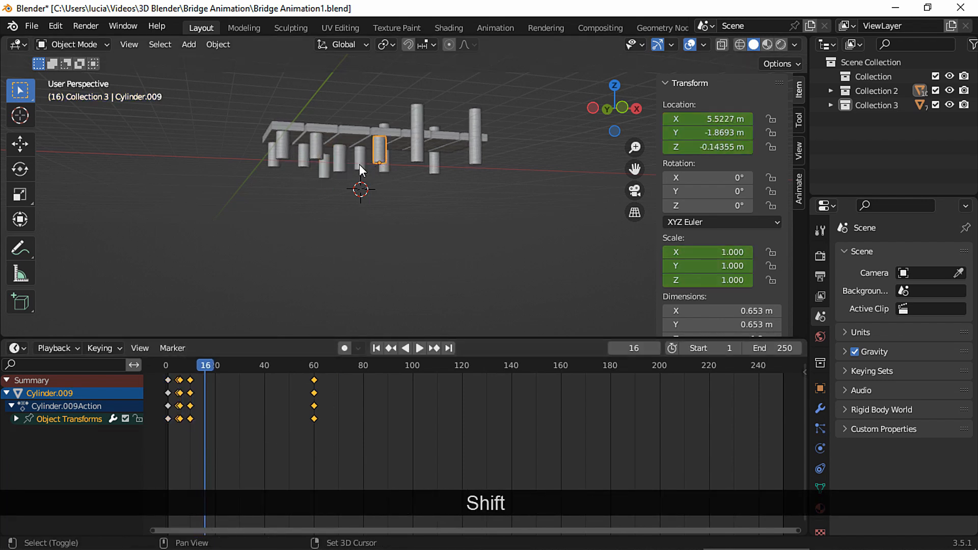
left_click(359, 163, "shift")
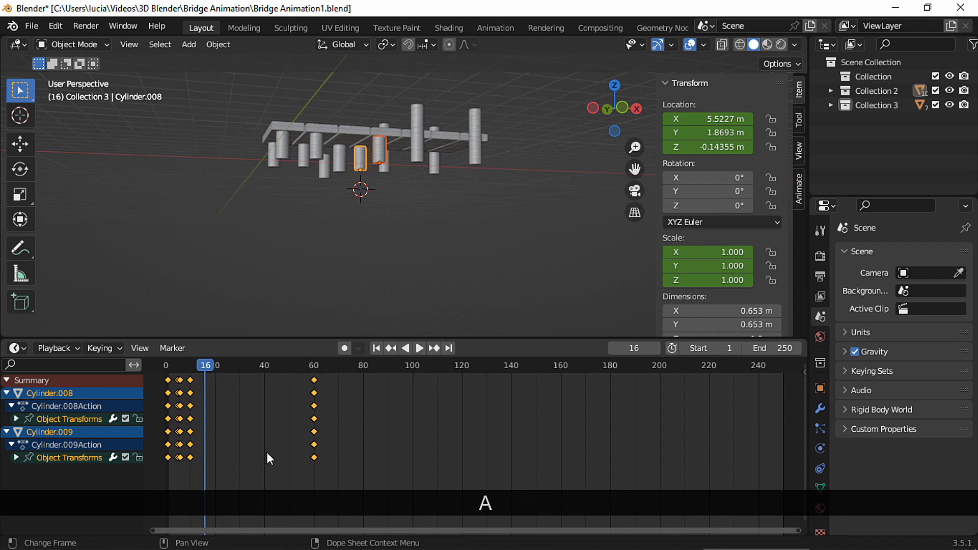
key("g")
left_click(304, 456)
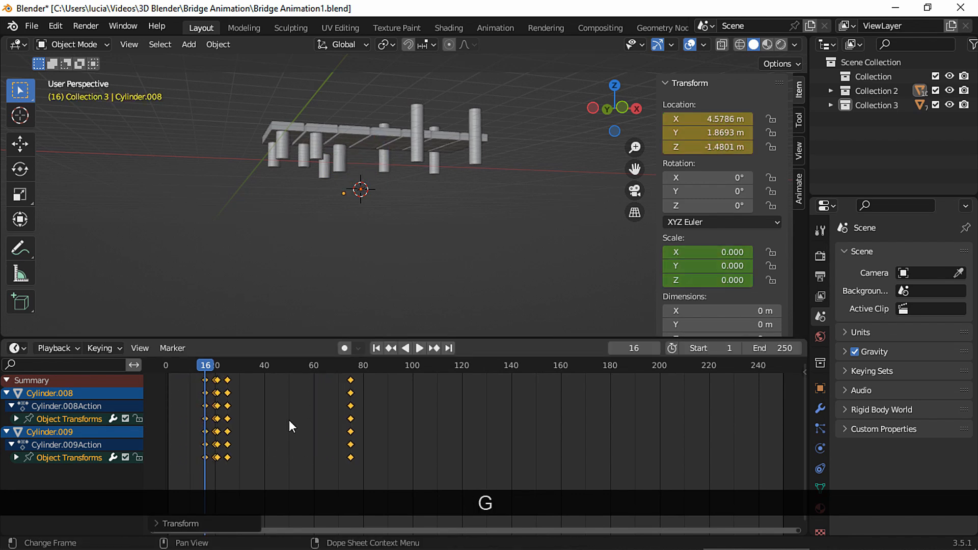
Shift all keyframes of the first pair of tall posts 20 frames later so they start at frame 21.
key("Right")
key("Right")
key("Right")
key("Right")
key("Right")
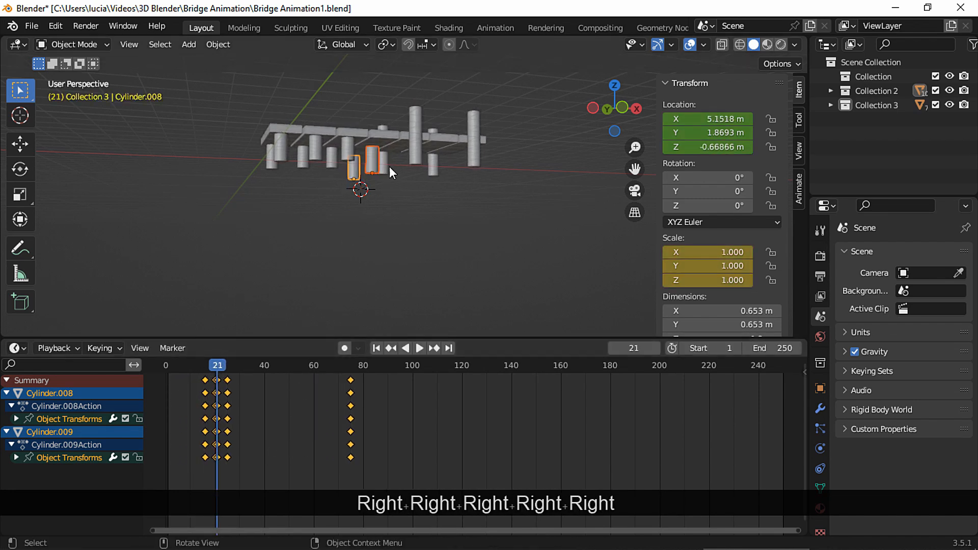
left_click(387, 169)
key("a")
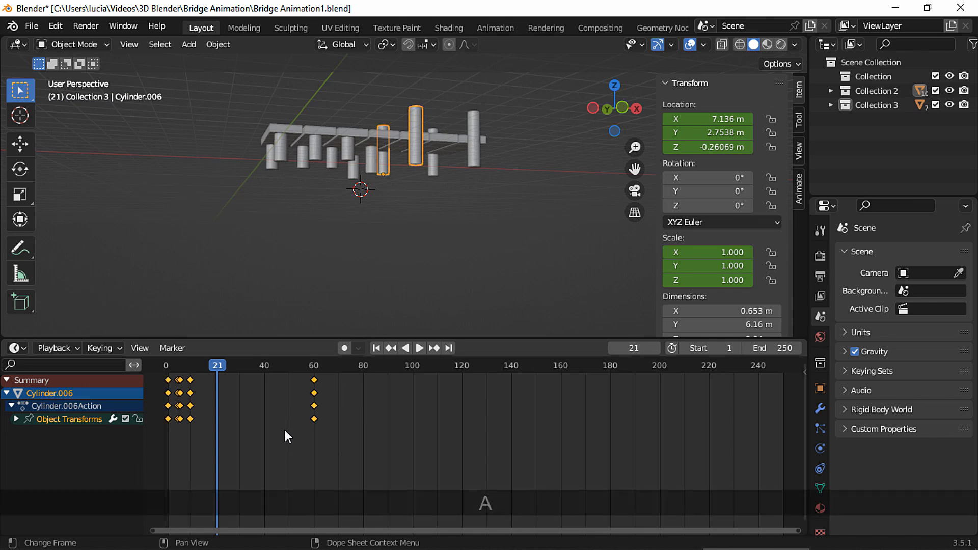
key("g")
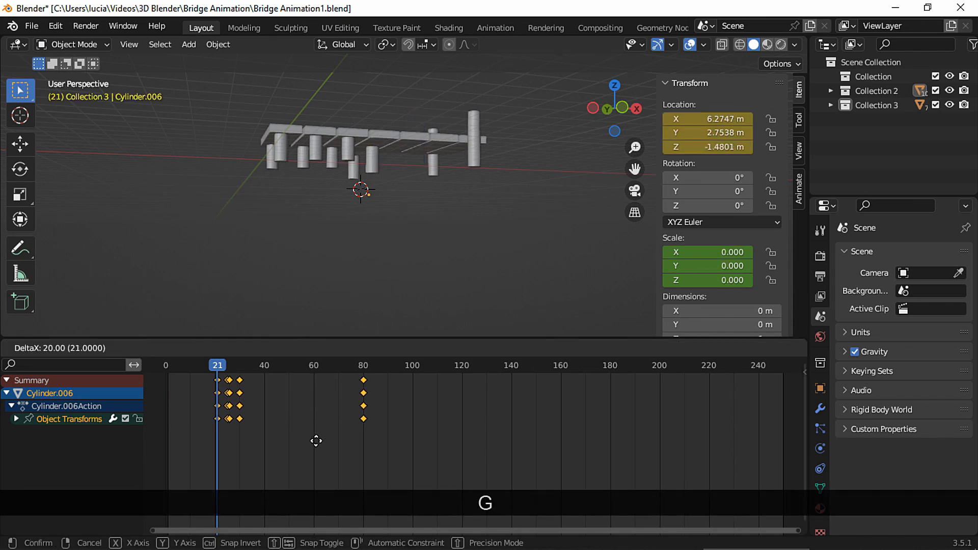
left_click(315, 440)
Shift all keyframes of the last pair of tall posts 25 frames later so they start at frame 26.
key("Right")
key("Right")
key("Right")
key("Right")
key("Right")
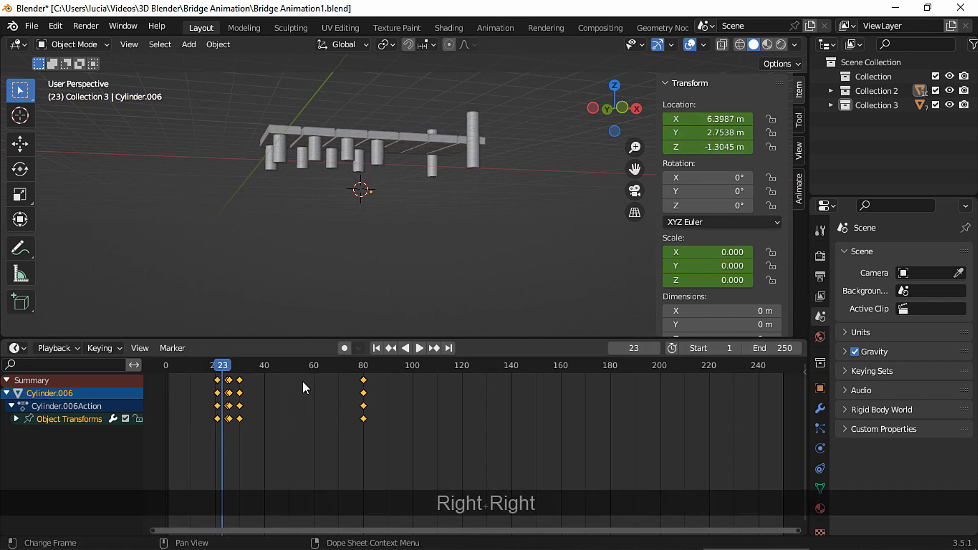
left_click(430, 176)
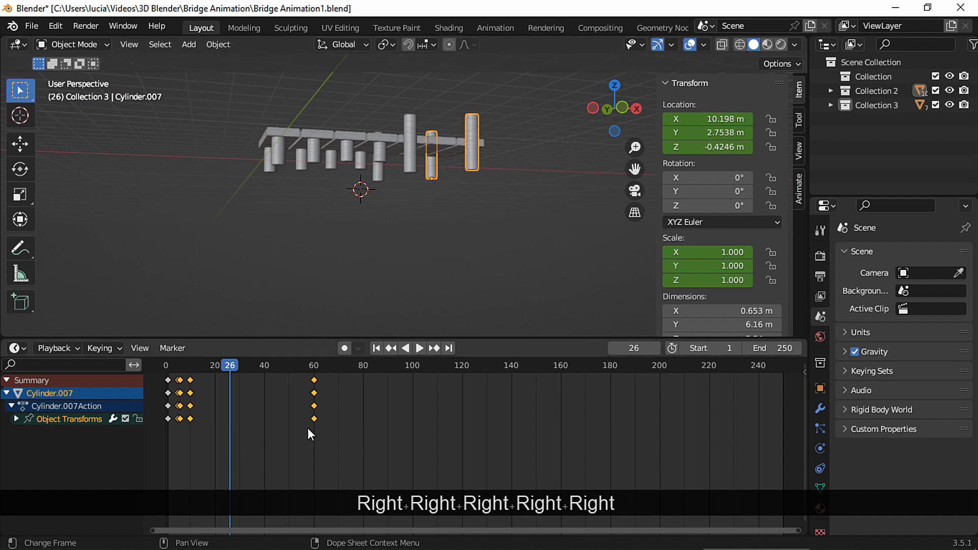
key("a")
key("g")
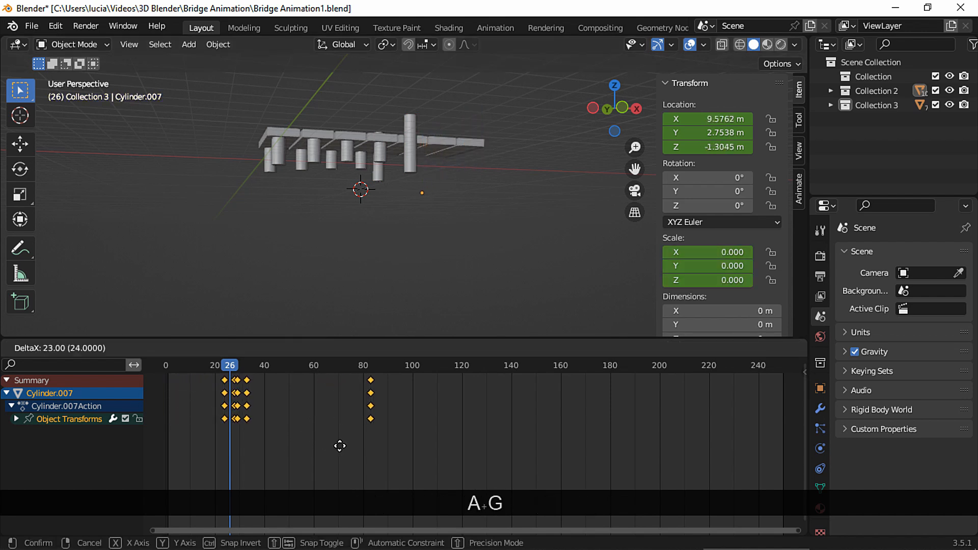
left_click(344, 444)
Exclude Collection 3 with the planks from the view layer and play the posts' animation from frame 1.
left_click(169, 363)
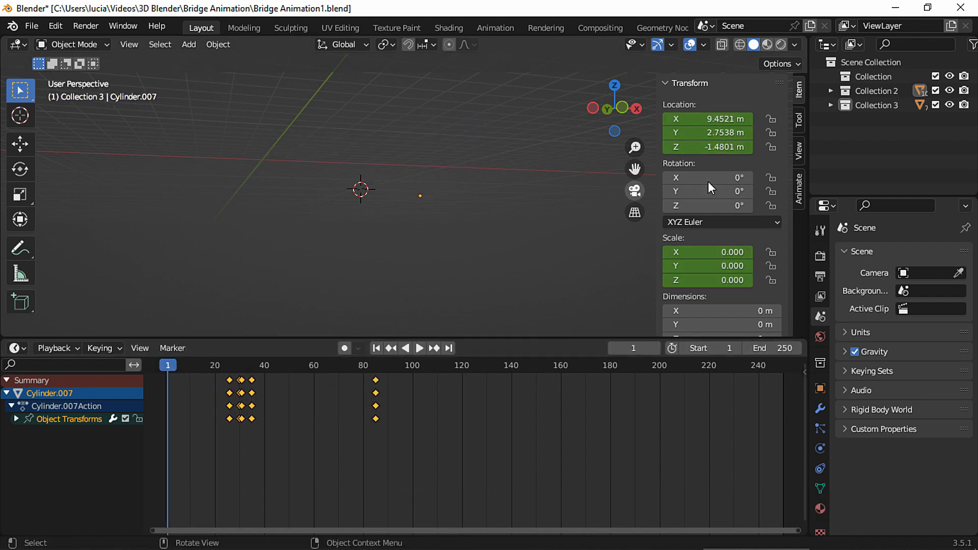
left_click(935, 104)
key("space")
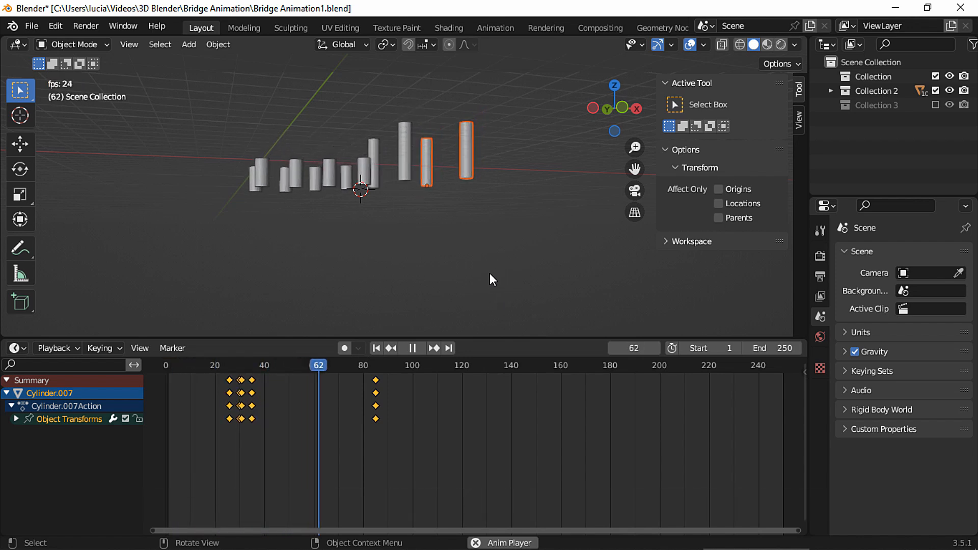
key("space")
Select all bridge posts and shift only their final keyframes earlier, so the first pair's final keyframe sits on frame 26.
middle_click_drag(428, 267, 393, 268)
key("a")
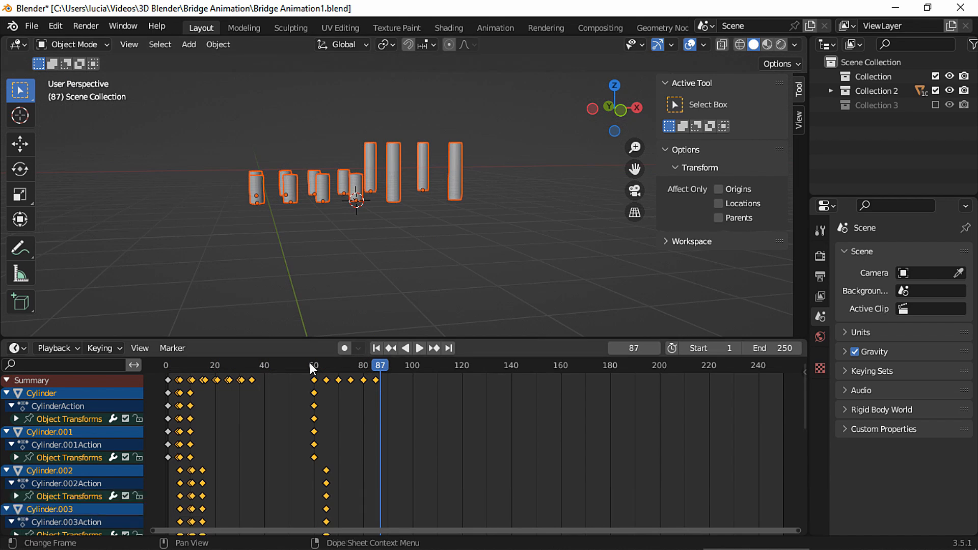
left_click(282, 365)
left_click_drag(328, 387, 408, 393)
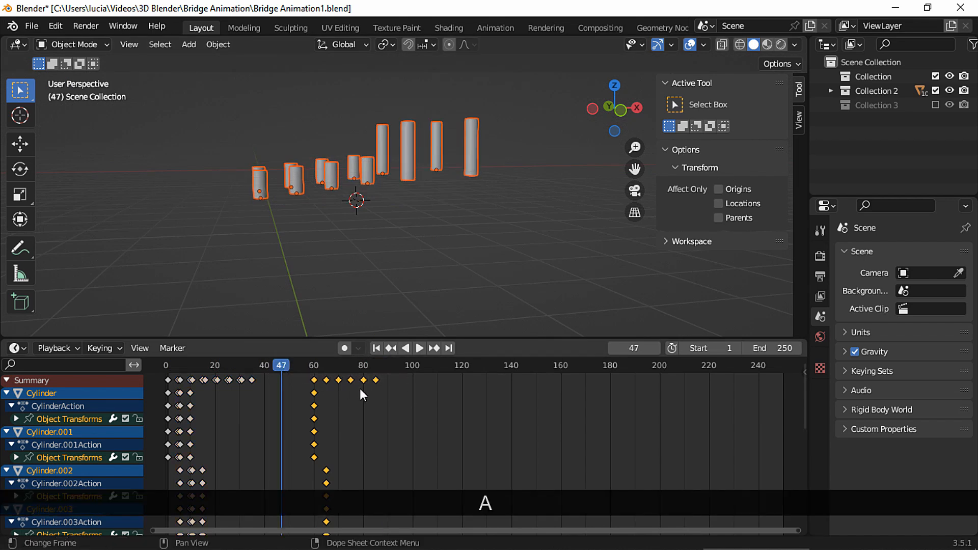
key("g")
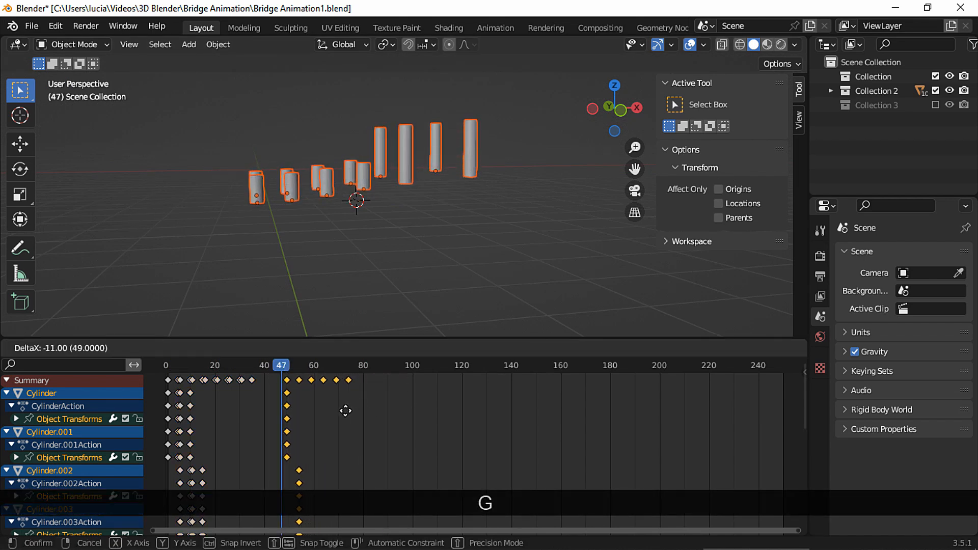
left_click(342, 411)
left_click(259, 365)
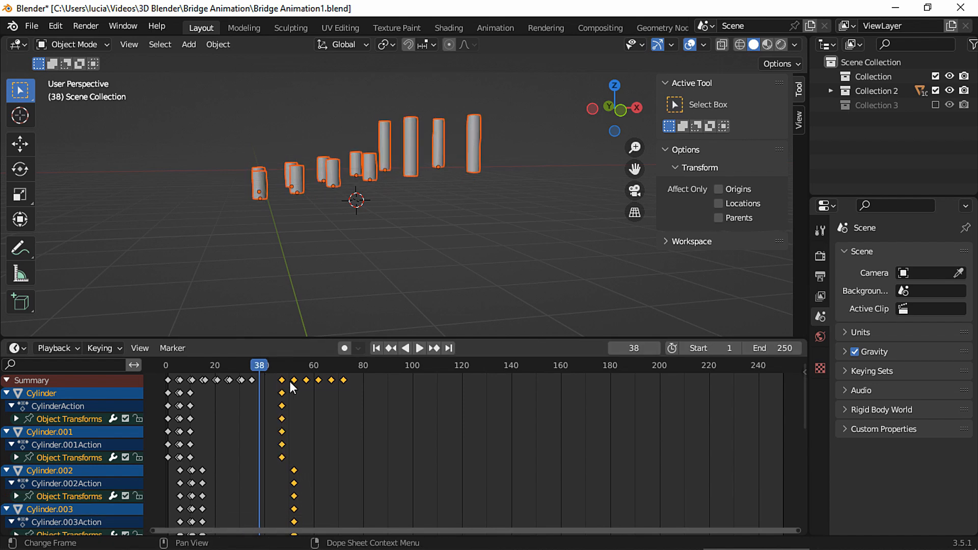
key("g")
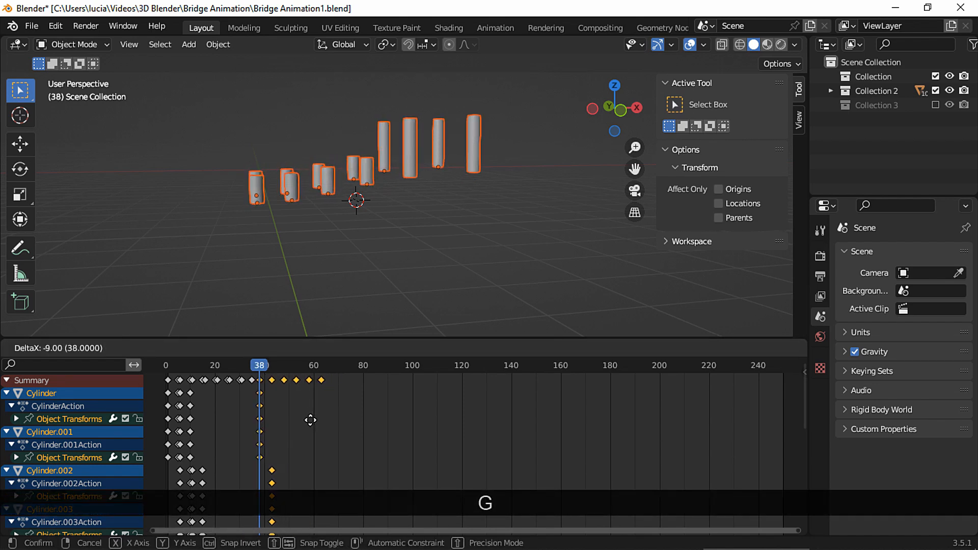
left_click(307, 418)
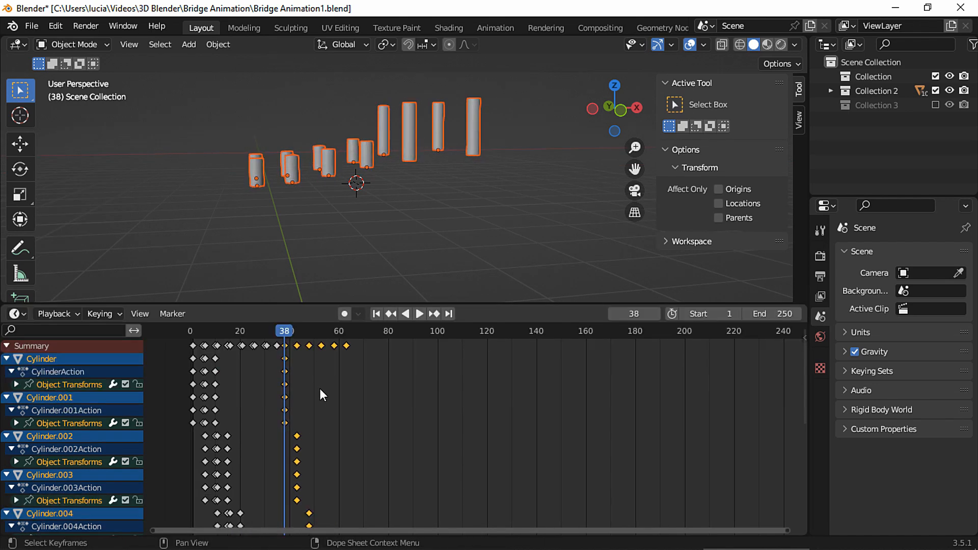
key("g")
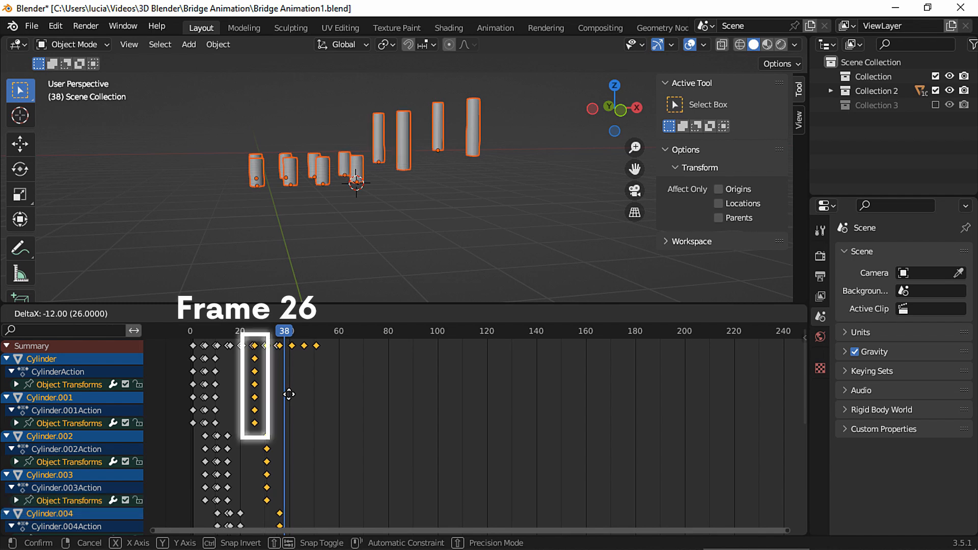
left_click(288, 399)
Play the posts' animation from frame 1 to check the shortened timing.
left_click(373, 316)
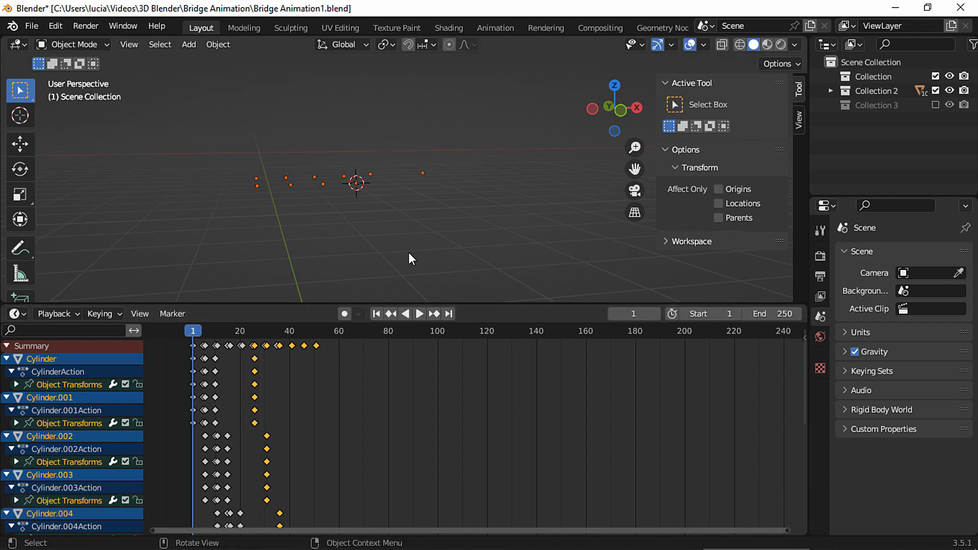
key("space")
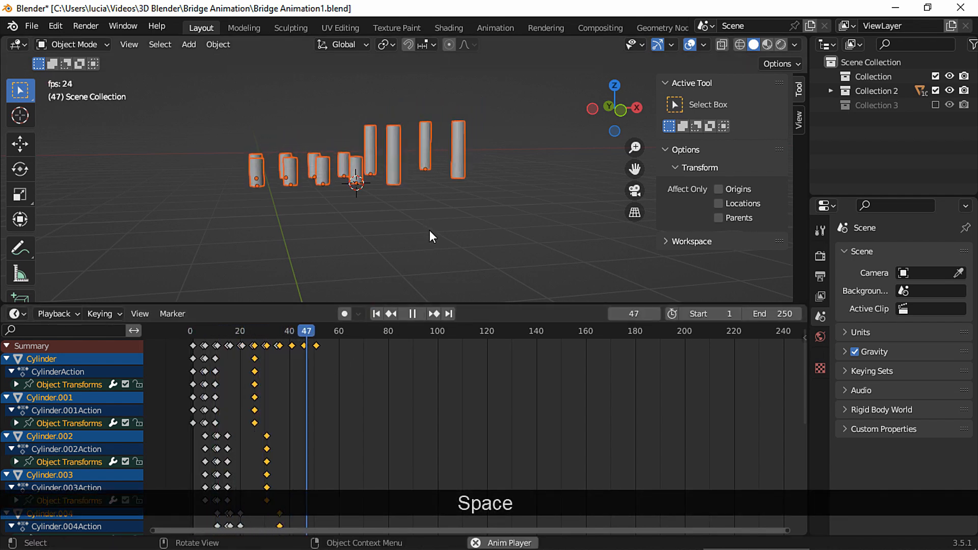
key("space")
Include Collection 3 in the view layer and move the final keyframes of all seven planks to frame 27.
left_click_drag(194, 340, 239, 338)
left_click(934, 105)
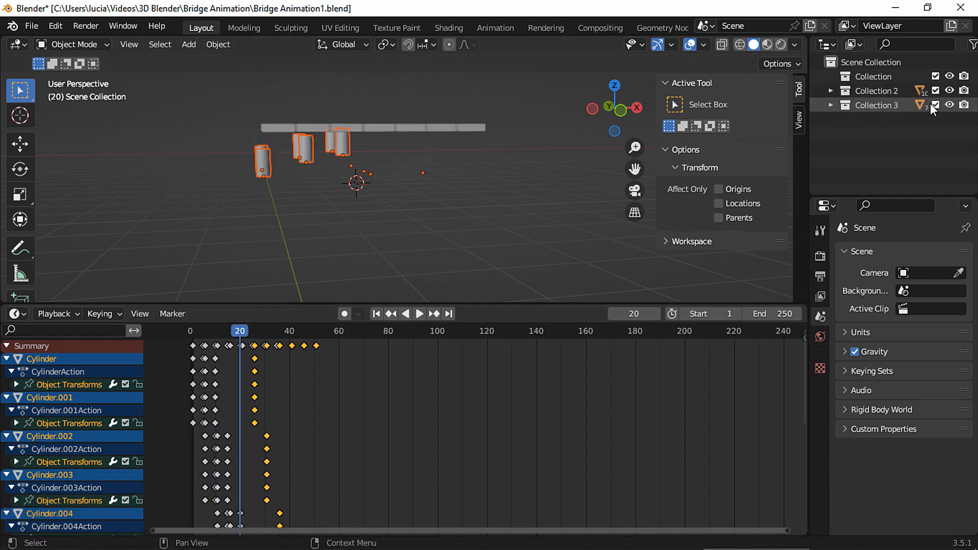
left_click(866, 105)
left_click(831, 105)
left_click(869, 118)
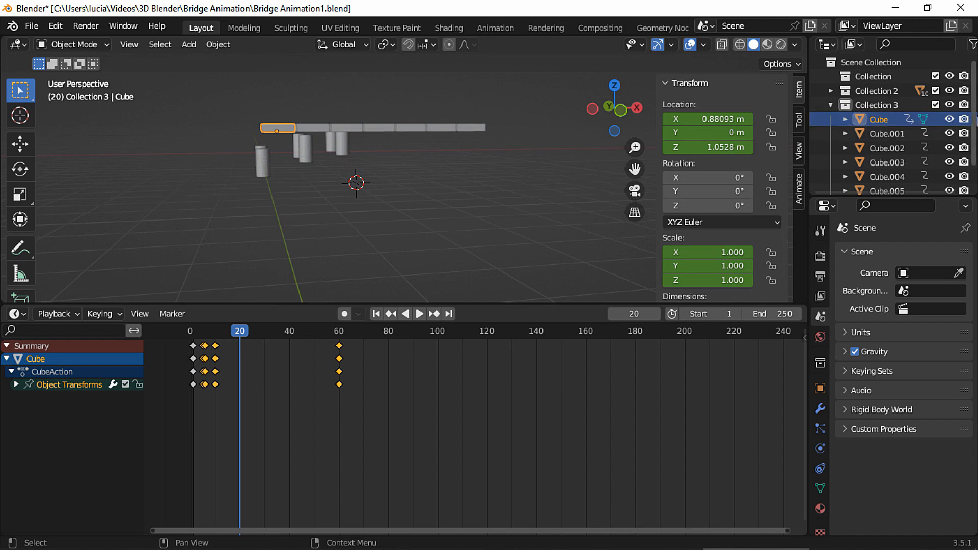
scroll(886, 153, "down", 2)
left_click(884, 178, "shift")
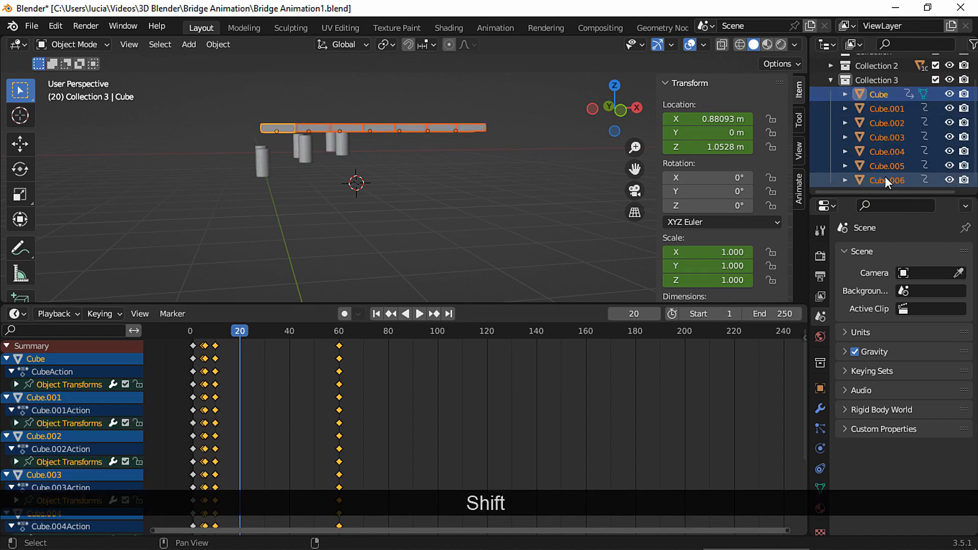
left_click(339, 347)
key("g")
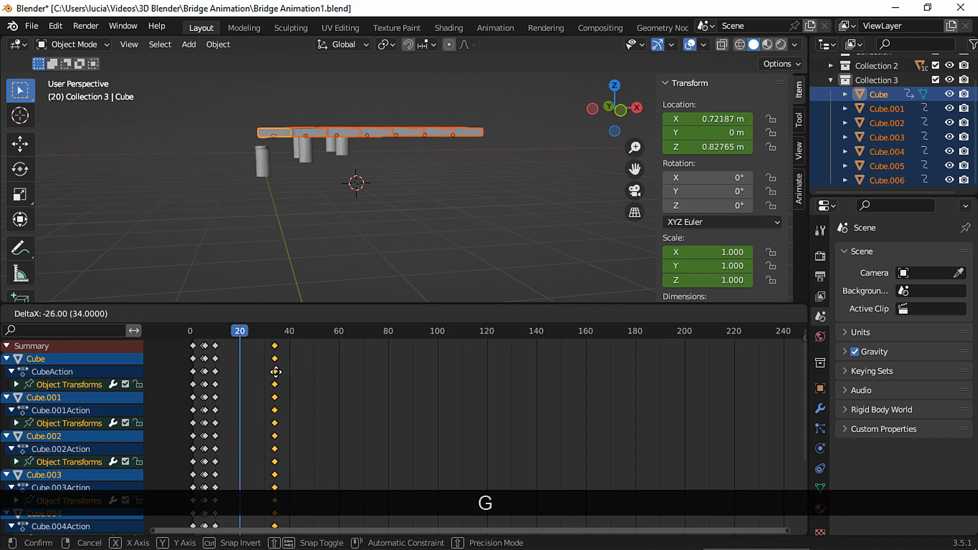
left_click(260, 377)
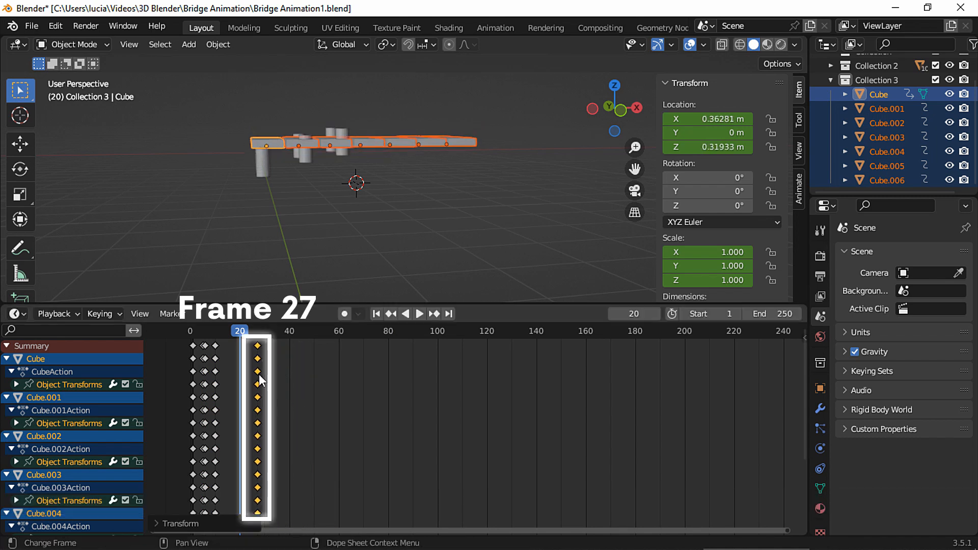
Shift all keyframes of the seven planks 19 frames later so they start at frame 20.
key("a")
key("g")
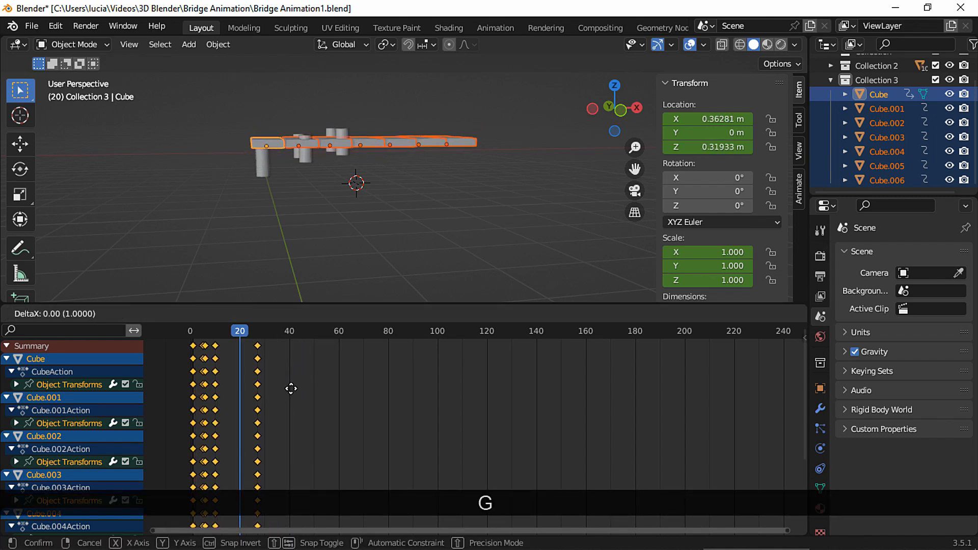
left_click(326, 390)
Shift all keyframes of the second plank, Cube.001, 5 frames later so they start at frame 25.
key("Right")
key("Right")
key("Right")
key("Right")
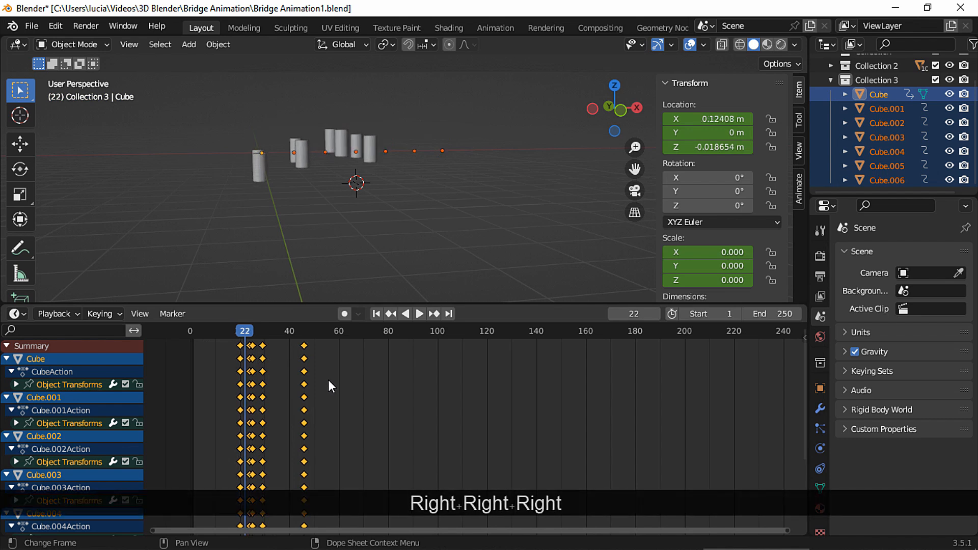
key("Right")
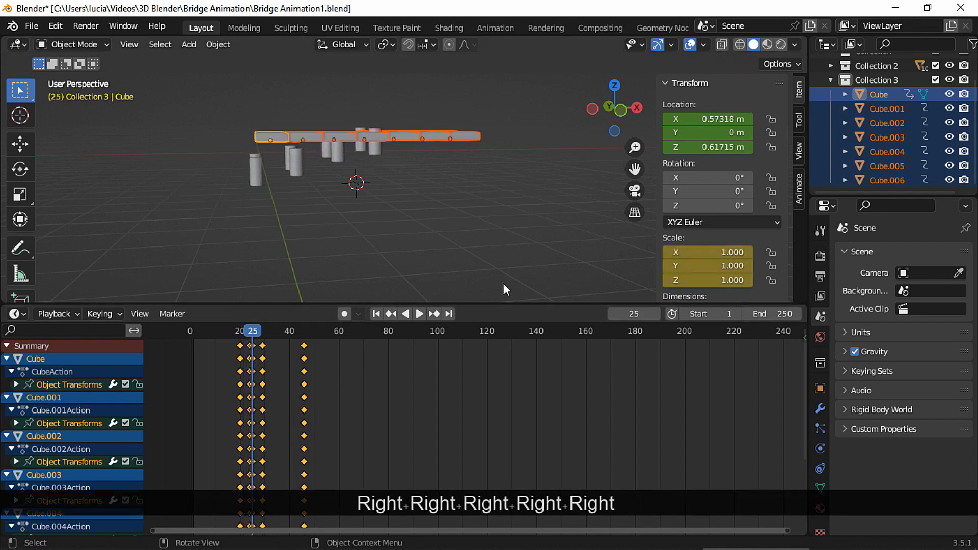
left_click(880, 109)
key("g")
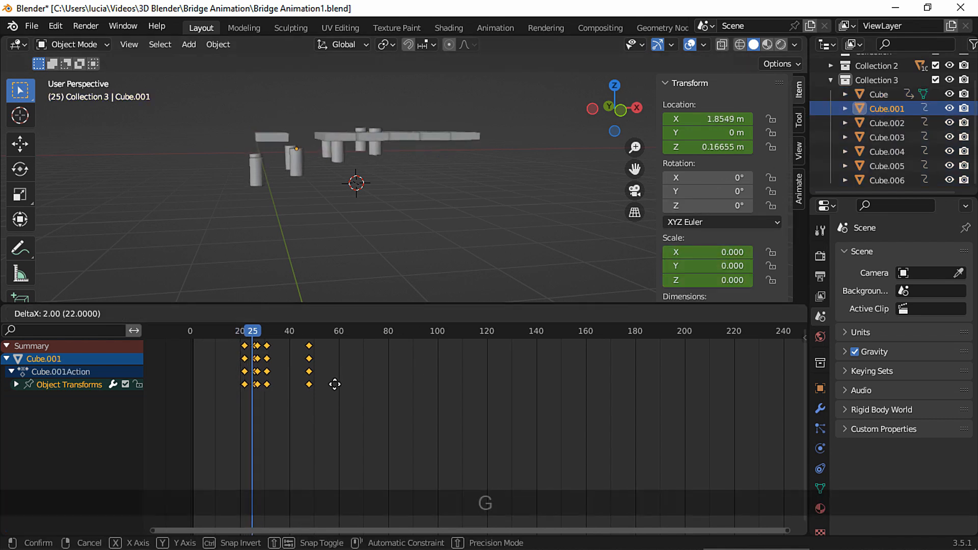
left_click(337, 385)
Shift all keyframes of the third plank, Cube.002, 10 frames later so they start at frame 30.
key("Right")
key("Right")
key("Right")
key("Right")
key("Right")
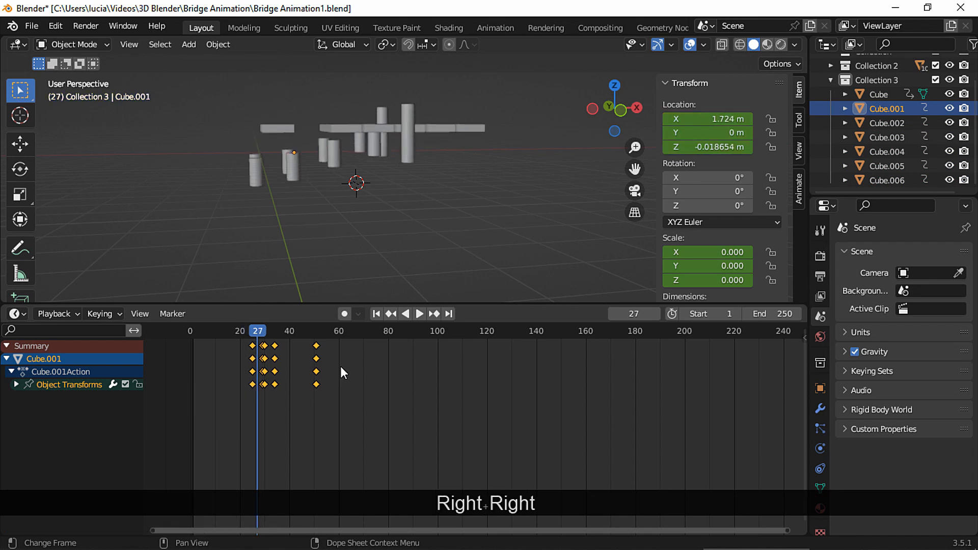
left_click(872, 125)
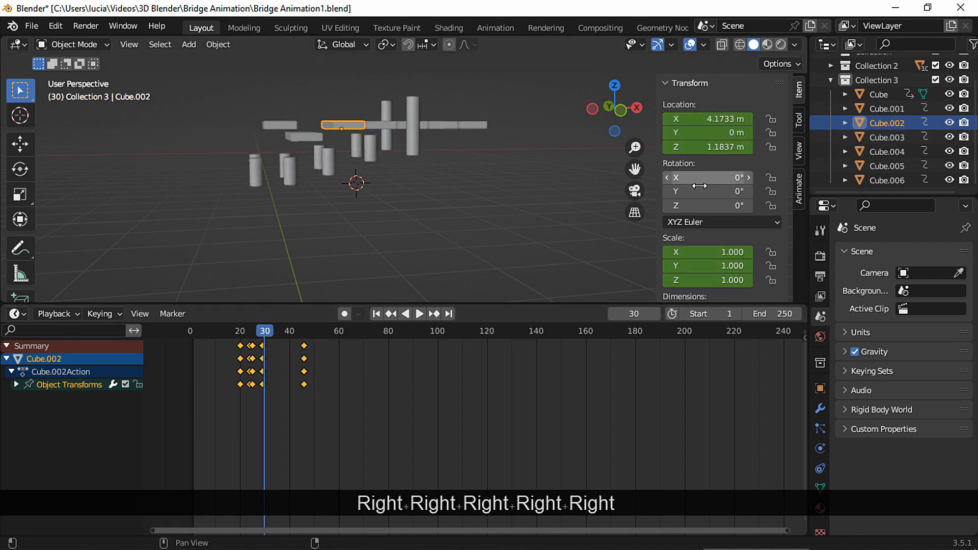
key("g")
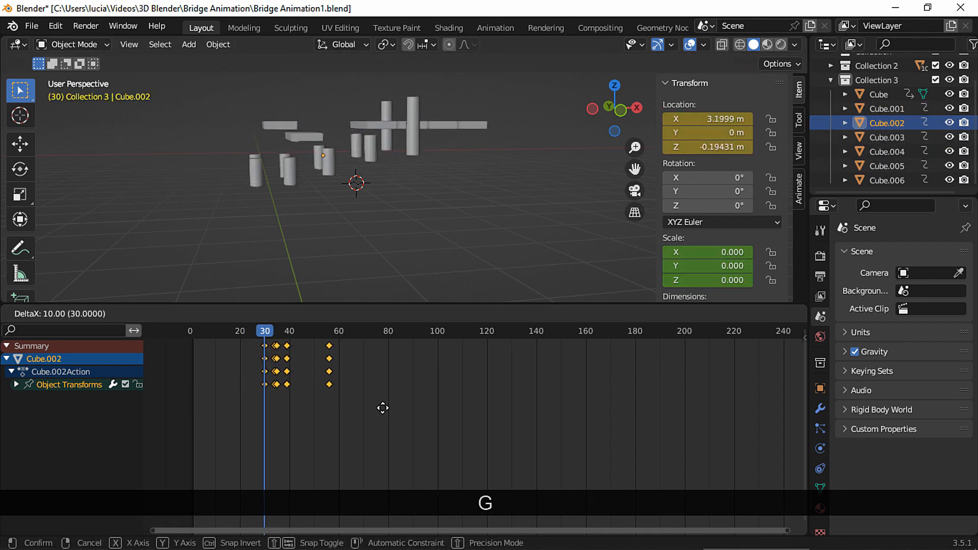
left_click(382, 407)
Shift all keyframes of the fourth plank, Cube.003, 15 frames later so they start at frame 35.
key("Right")
key("Right")
key("Right")
key("Right")
key("Right")
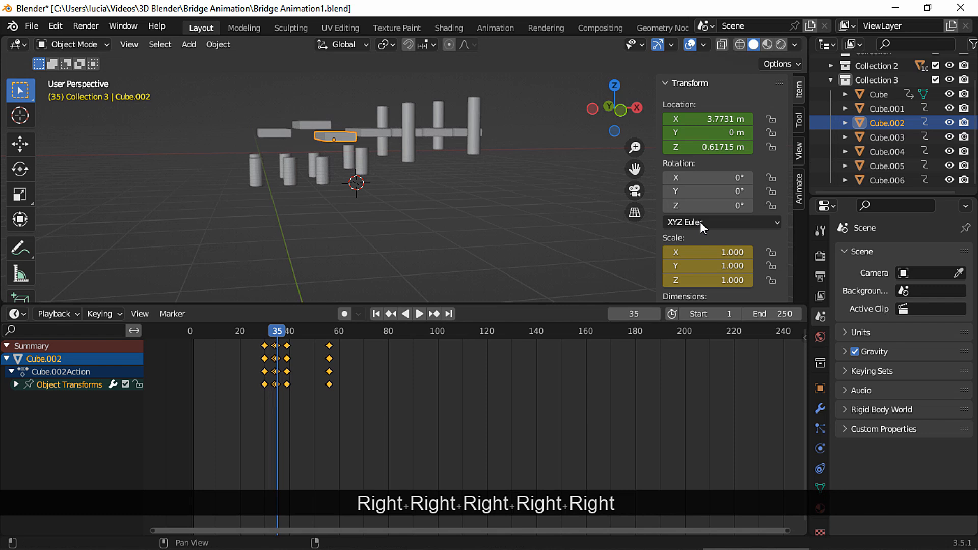
left_click(875, 136)
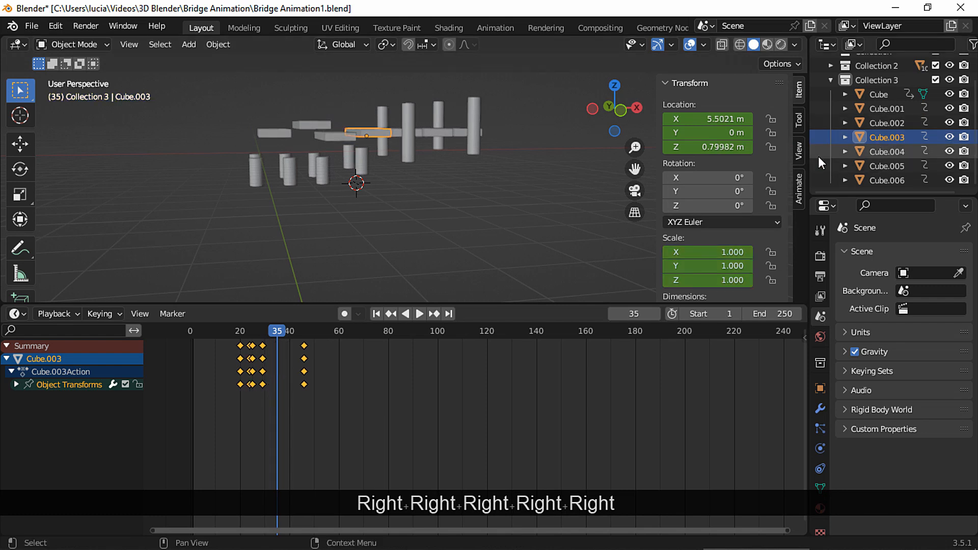
left_click(405, 411)
Shift all keyframes of the fifth plank, Cube.004, 20 frames later so they start at frame 40.
key("Right")
key("Right")
key("Right")
key("Right")
key("Right")
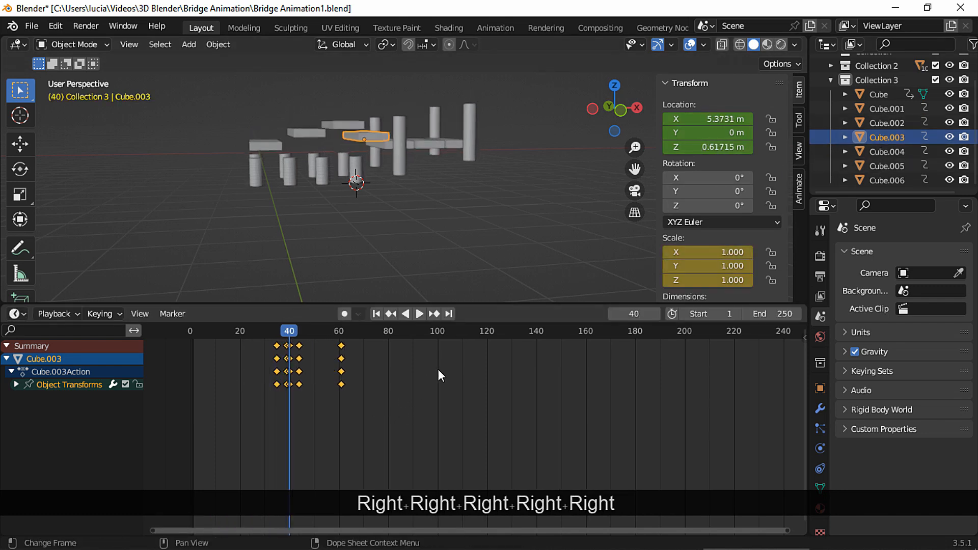
left_click(886, 151)
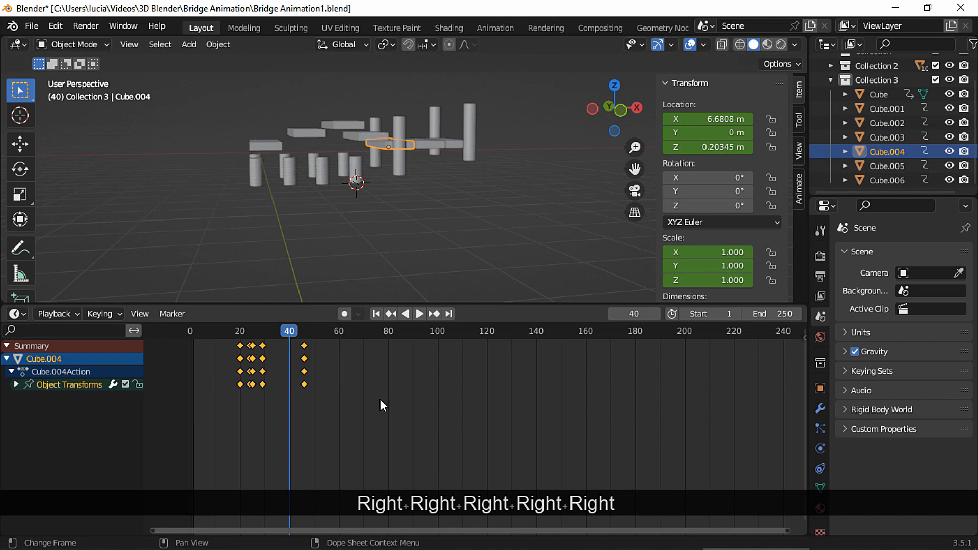
key("g")
left_click(433, 407)
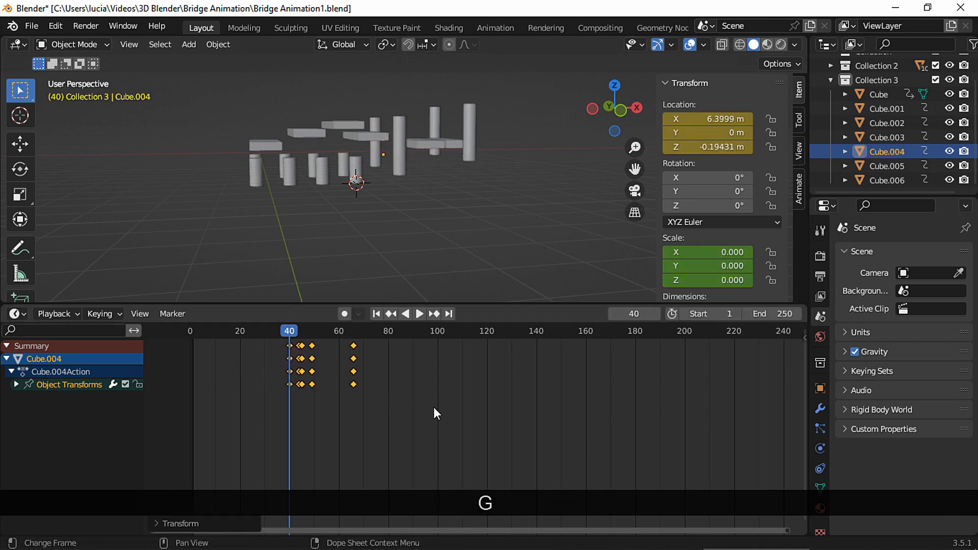
Shift all keyframes of the sixth plank, Cube.005, 25 frames later so they start at frame 45.
key("Right")
key("Right")
key("Right")
key("Right")
key("Right")
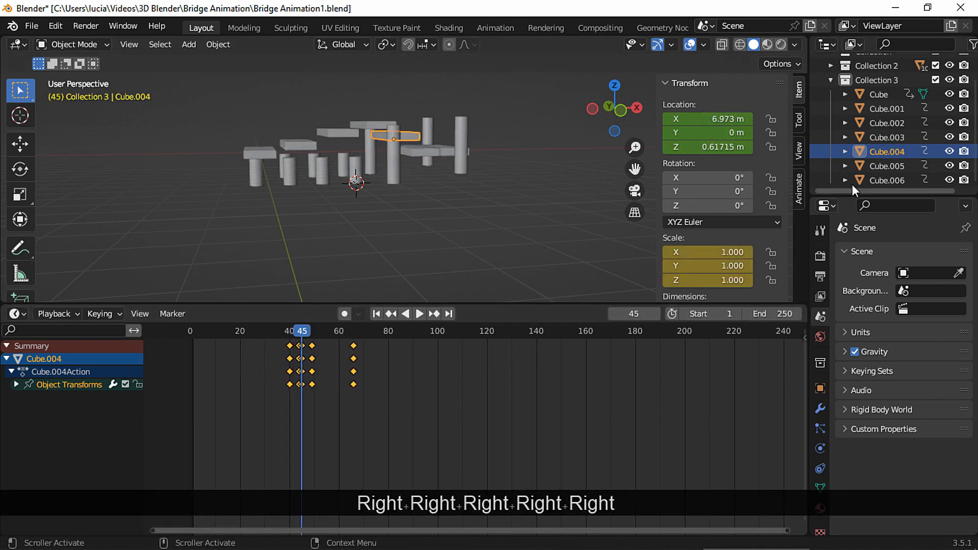
left_click(860, 165)
key("g")
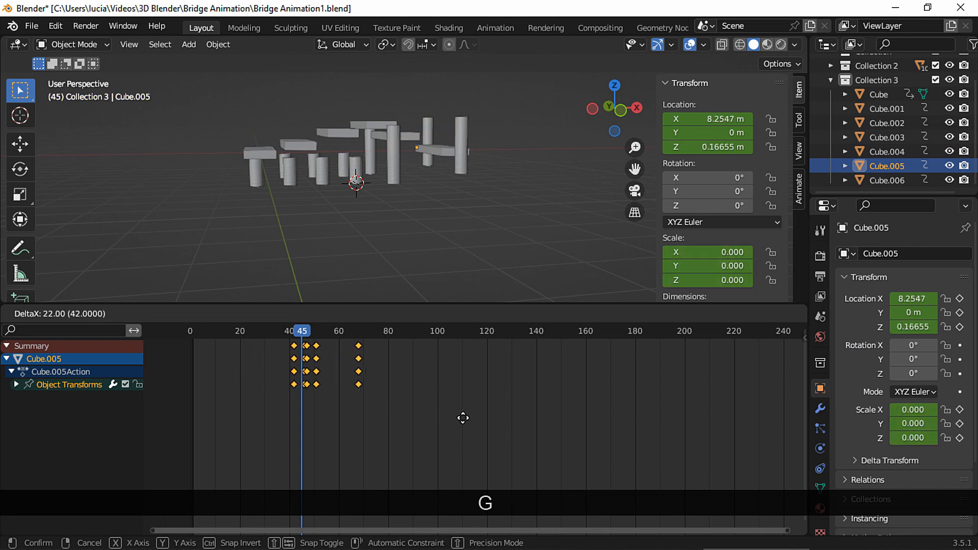
left_click(469, 420)
Shift all keyframes of the last plank, Cube.006, 30 frames later so they start at frame 50.
key("Right")
key("Right")
key("Right")
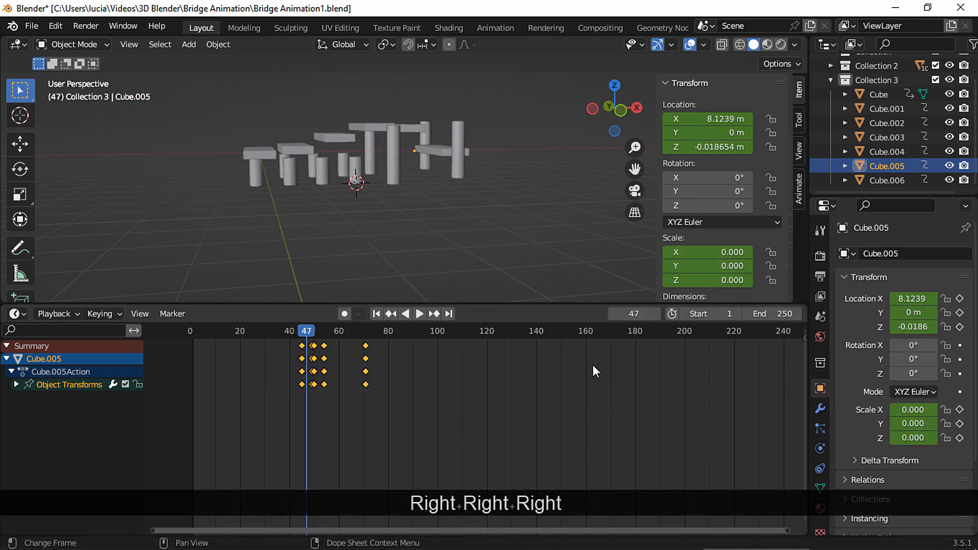
key("Right")
key("Right")
key("Right")
left_click(878, 181)
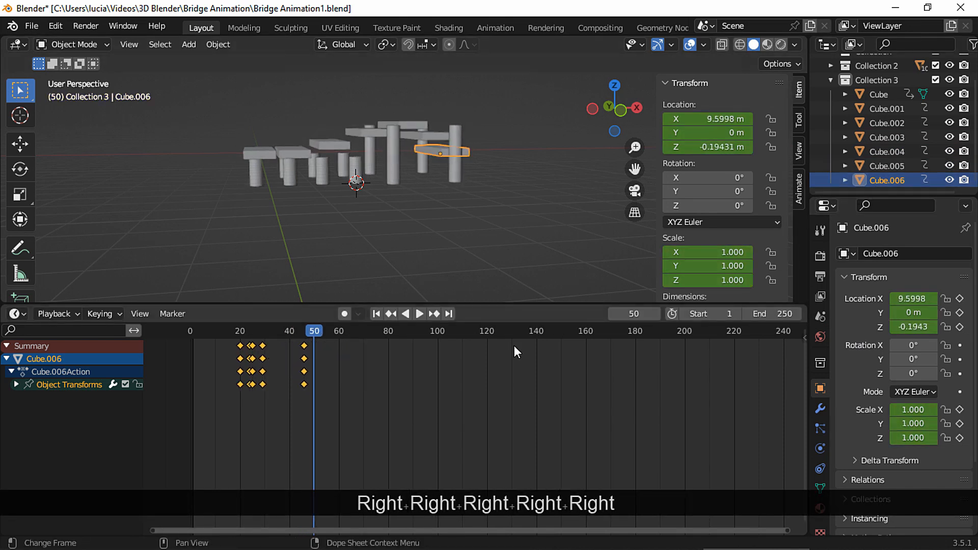
key("g")
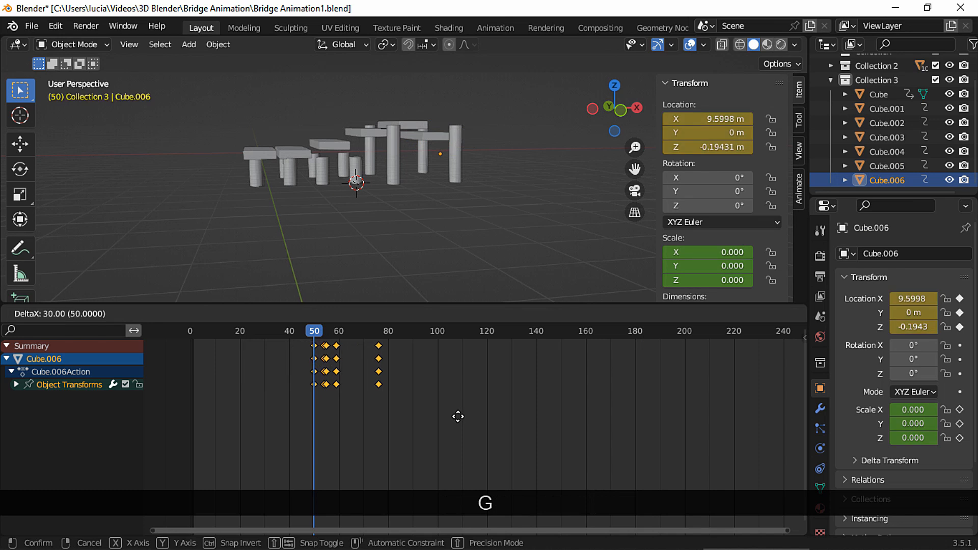
left_click(457, 416)
Deselect everything and play the whole bridge animation from frame 1 to review the assembly of posts and planks.
left_click(375, 313)
left_click(437, 271)
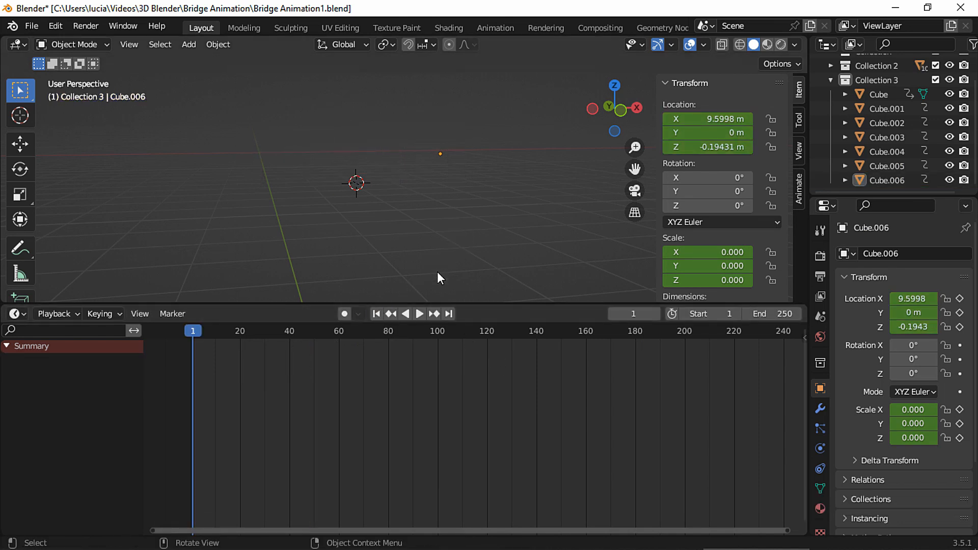
key("space")
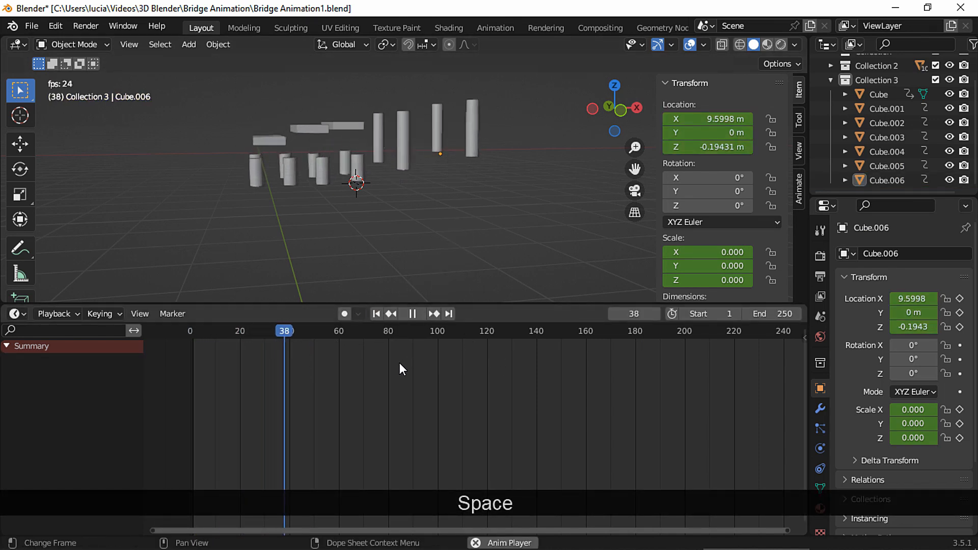
key("space")
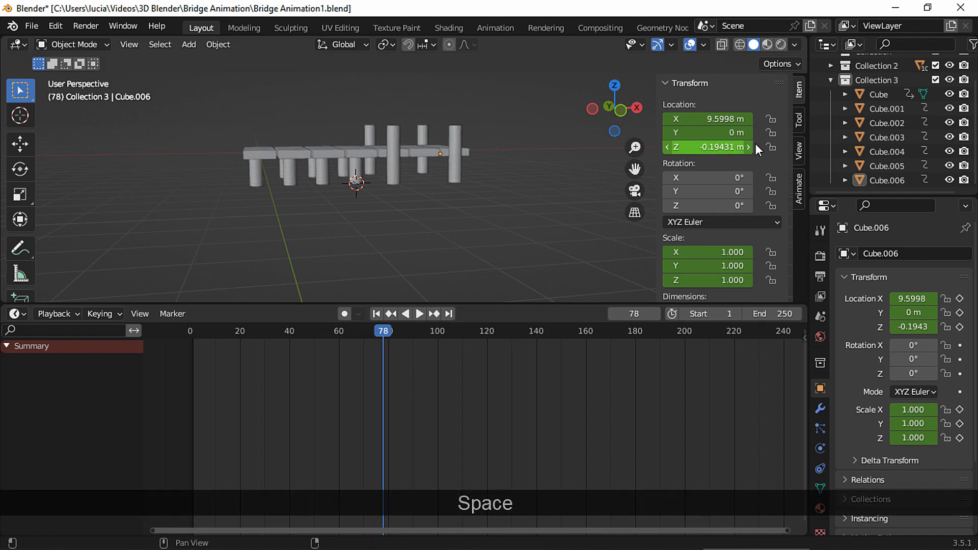
Select all seven planks, Cube through Cube.006, and shift their keyframes 3 frames earlier so they start at frame 17.
left_click(875, 95)
left_click(879, 178, "shift")
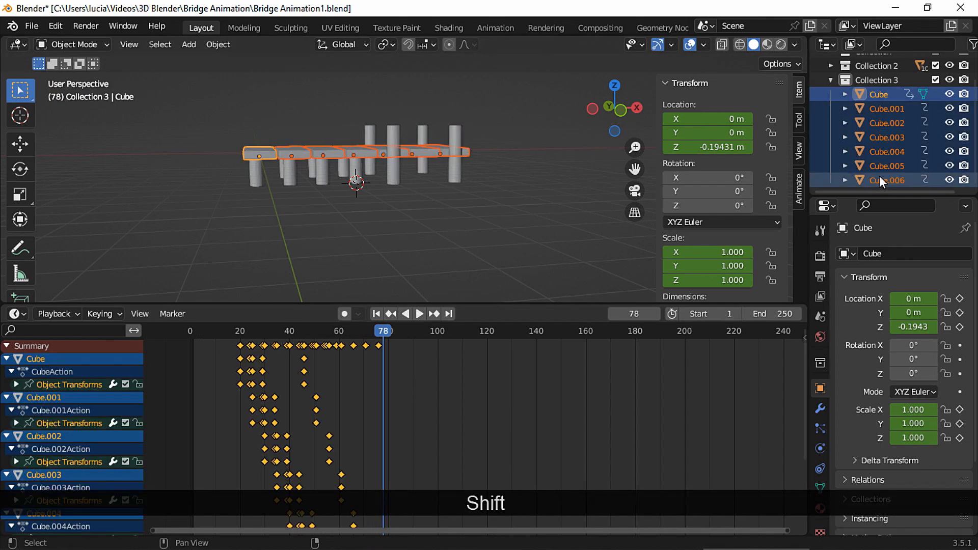
left_click(376, 314)
key("space")
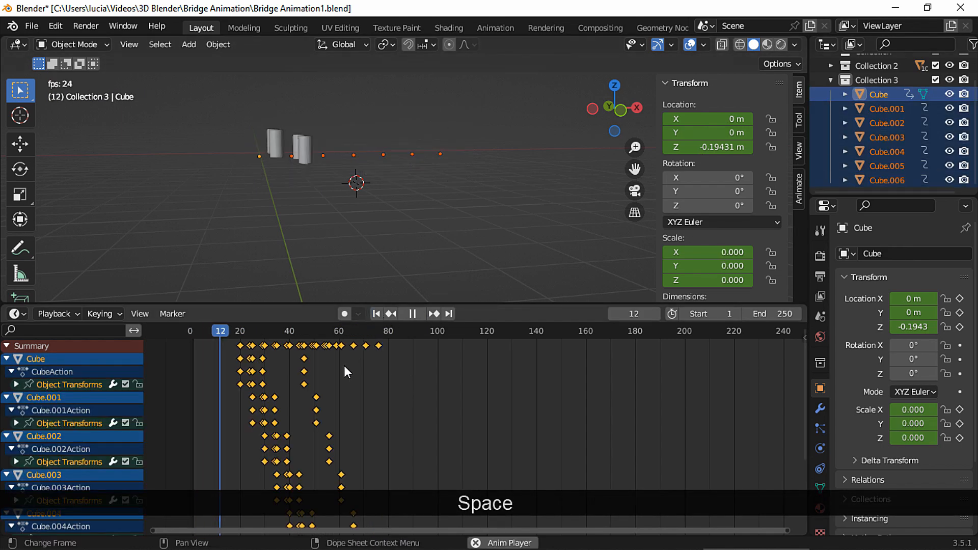
key("space")
key("g")
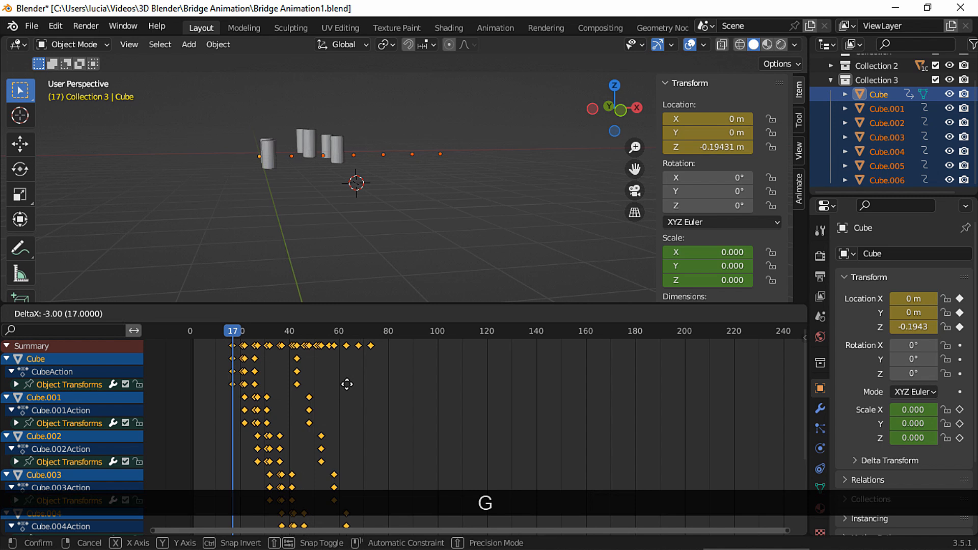
left_click(347, 384)
Play the animation from frame 1, and shift all plank keyframes 4 more frames earlier so they start at frame 13.
left_click(376, 314)
key("space")
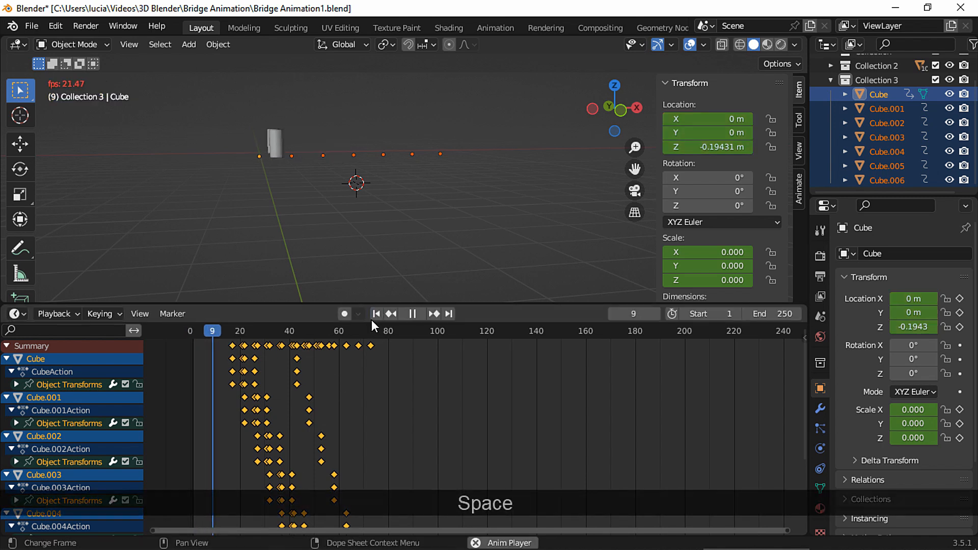
key("space")
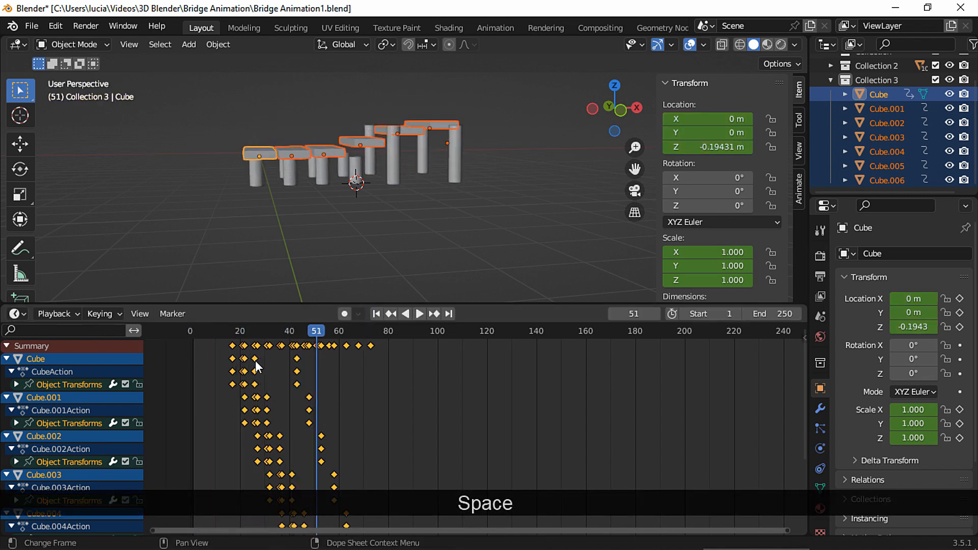
key("g")
left_click(248, 368)
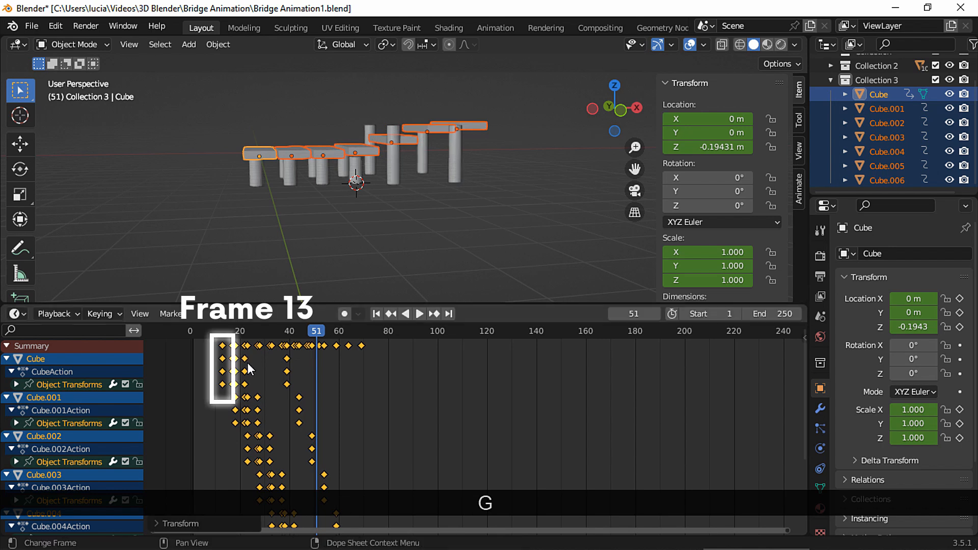
Play the bridge animation from the start and review the plank timing from another angle with the keyframes deselected.
left_click(376, 314)
key("space")
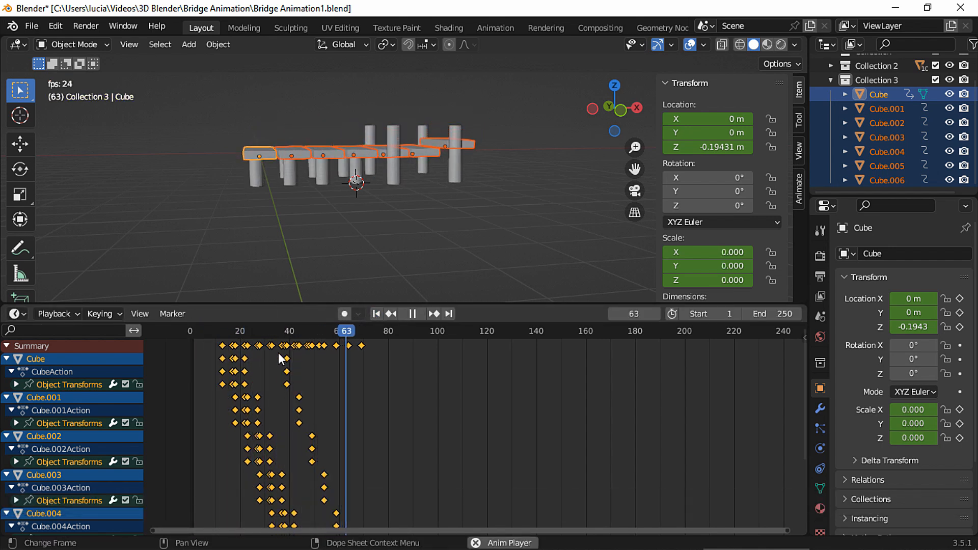
key("space")
left_click(213, 369)
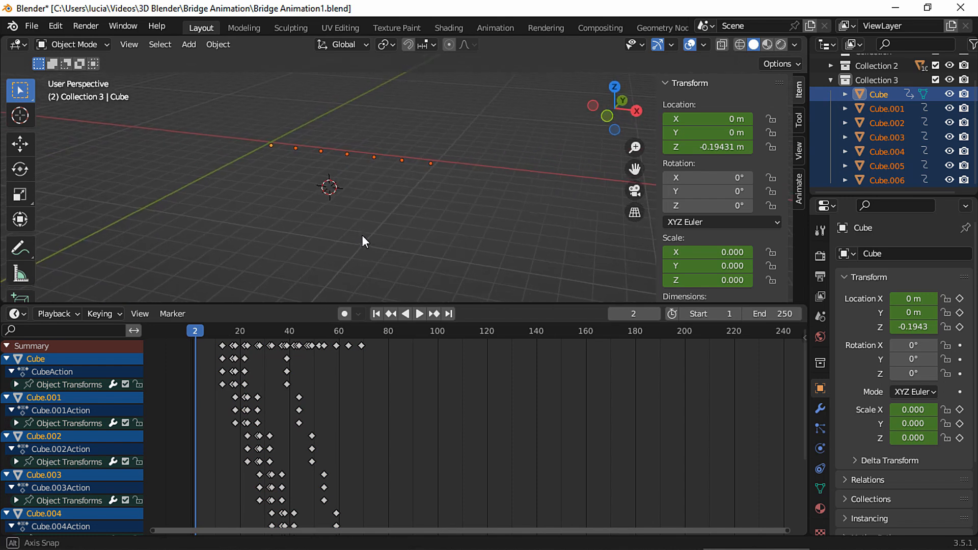
key("space")
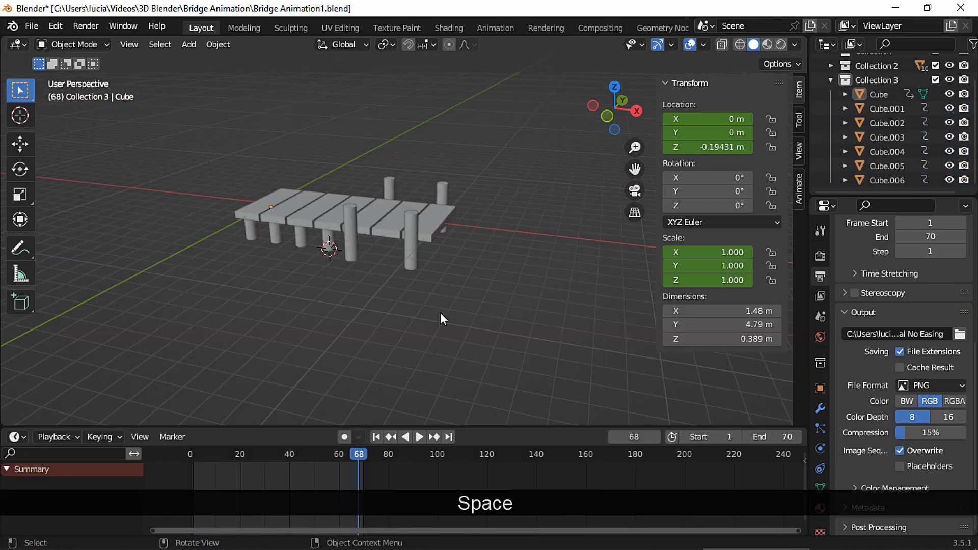
Select every object and all keyframes, set their interpolation mode to Back, and play the animation from frame 1.
key("a")
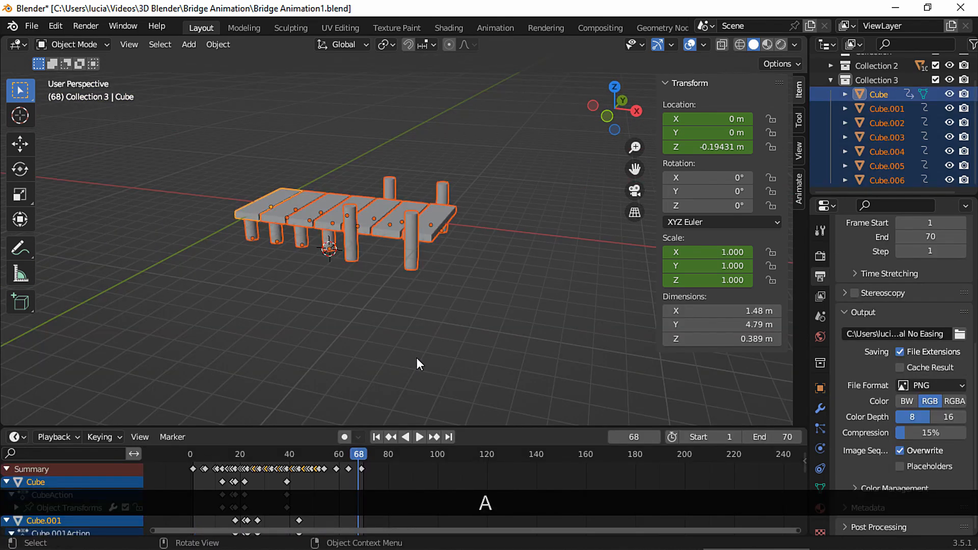
left_click_drag(443, 424, 436, 366)
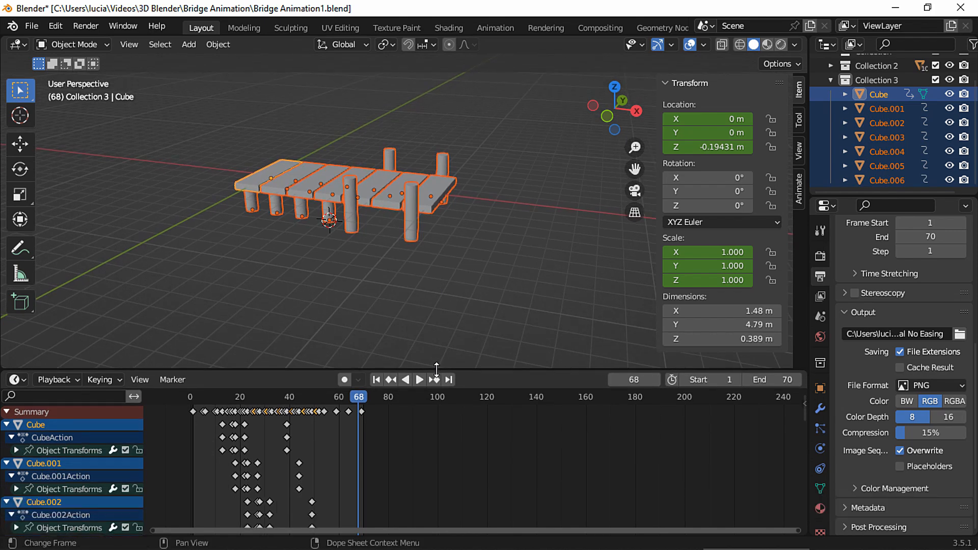
left_click(376, 380)
key("a")
right_click(335, 446)
mouse_move(335, 446)
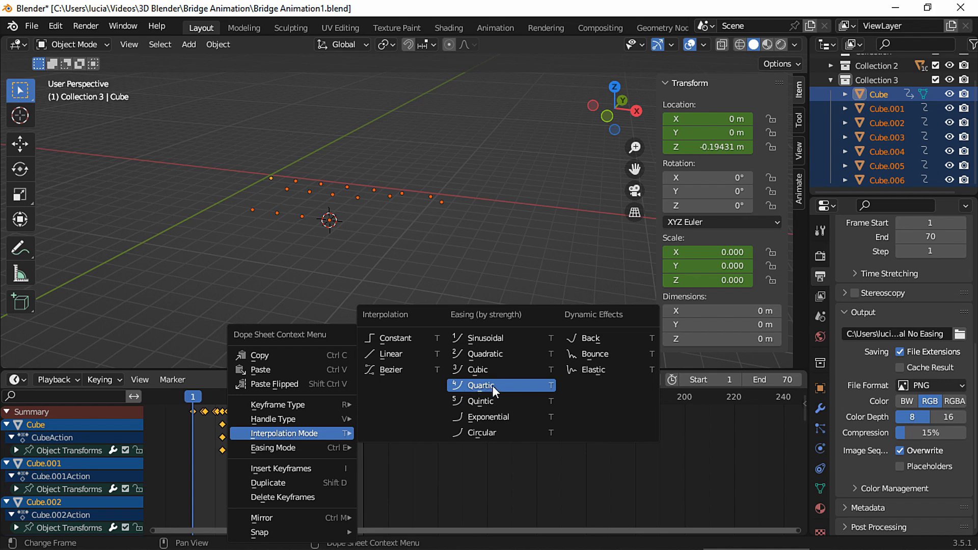
left_click(592, 337)
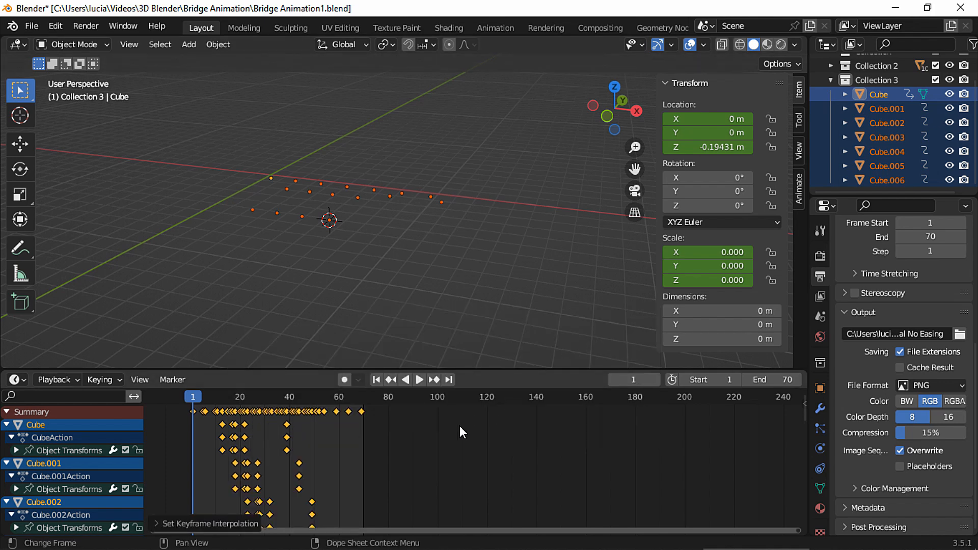
key("space")
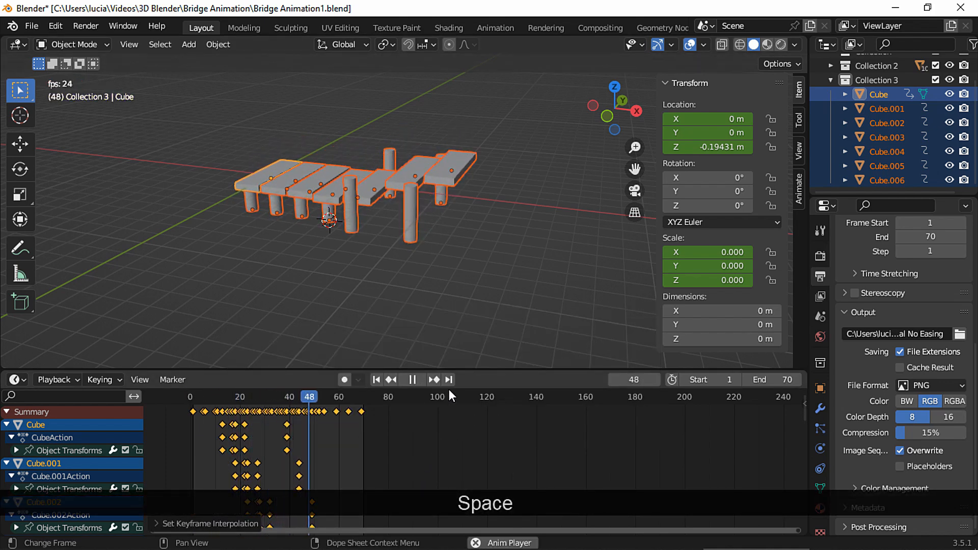
key("space")
Try the Exponential interpolation mode on all keyframes and play the animation.
right_click(282, 463)
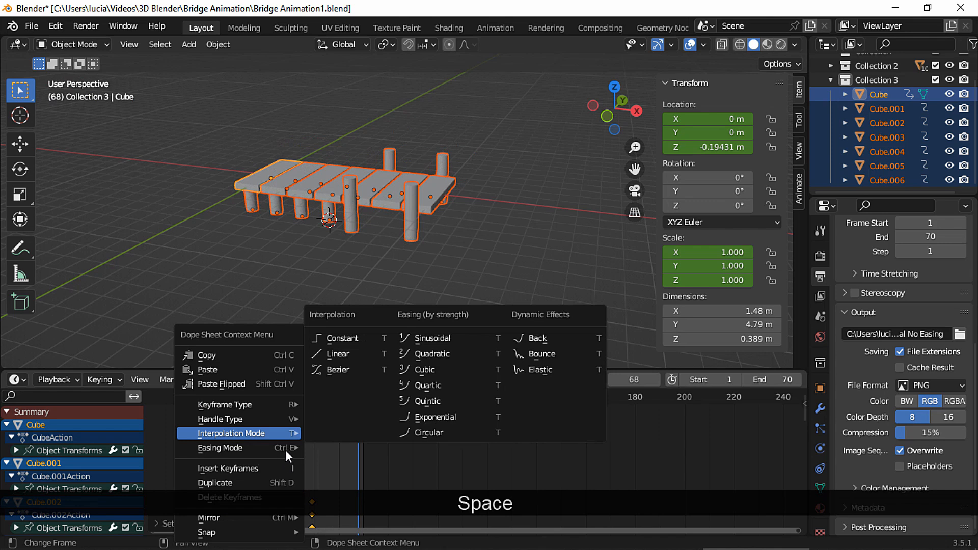
left_click(458, 416)
key("space")
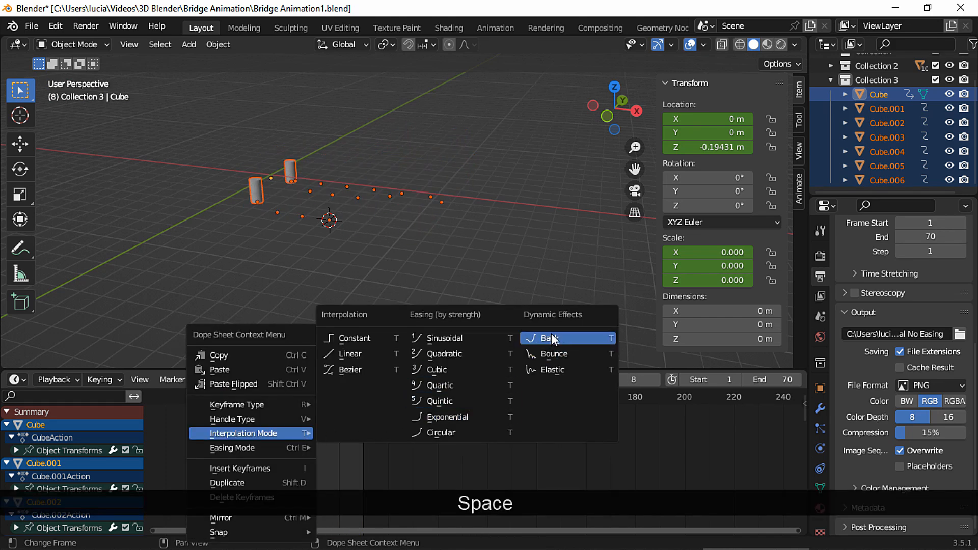
Set all selected keyframes back to Back interpolation and play the animation from frame 1.
left_click(551, 339)
left_click(377, 381)
key("space")
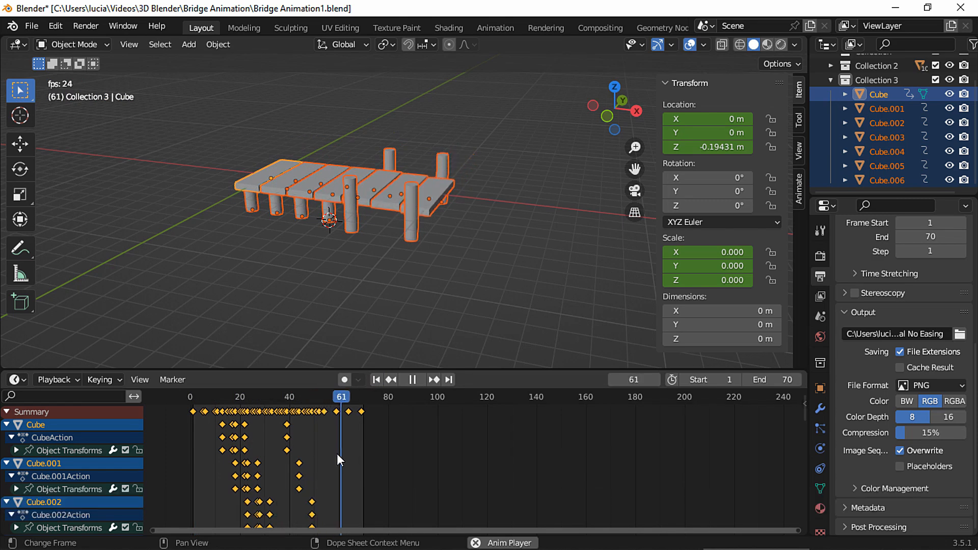
key("space")
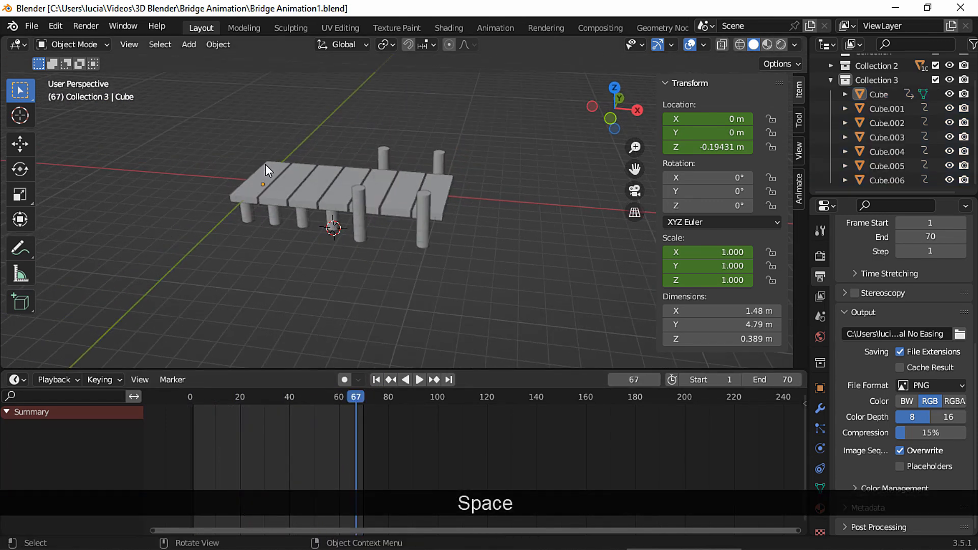
Set the last two keyframe columns of the first plank, Cube, to Bounce interpolation and play the animation from frame 1.
left_click(266, 166)
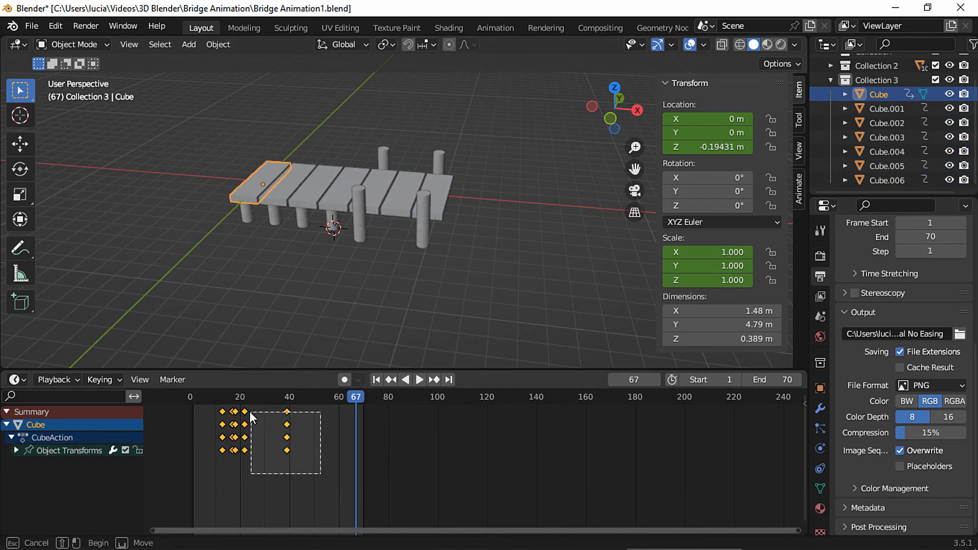
left_click_drag(250, 411, 267, 423)
right_click(284, 429)
mouse_move(283, 430)
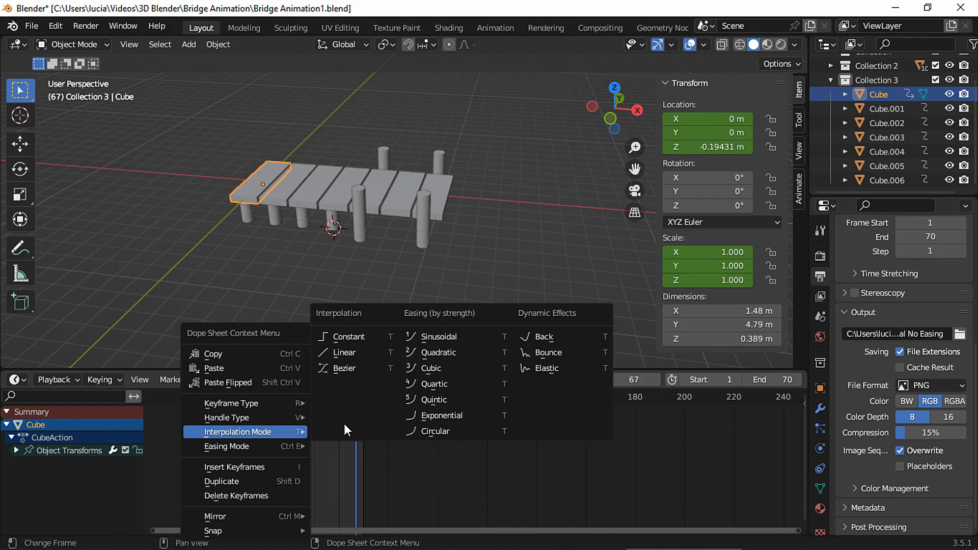
left_click(551, 353)
left_click(376, 380)
key("space")
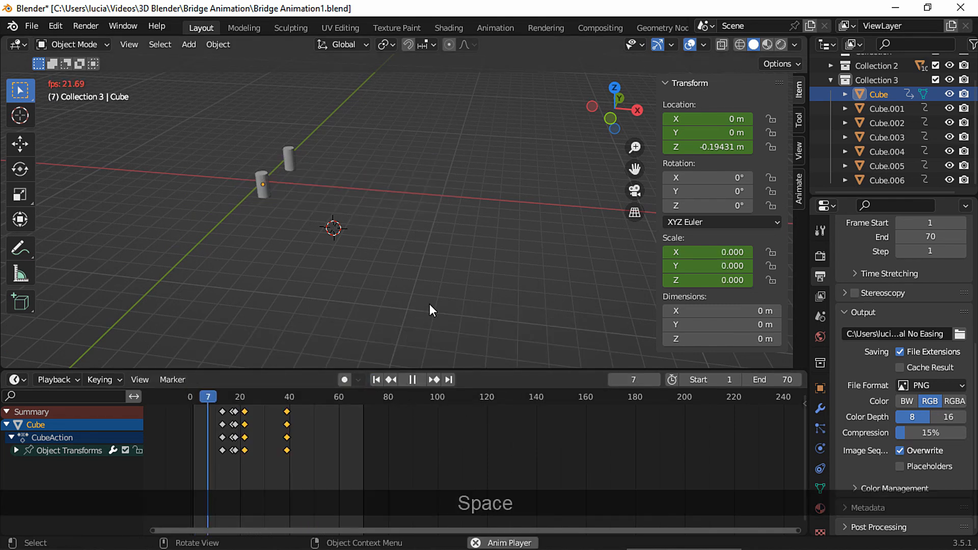
key("space")
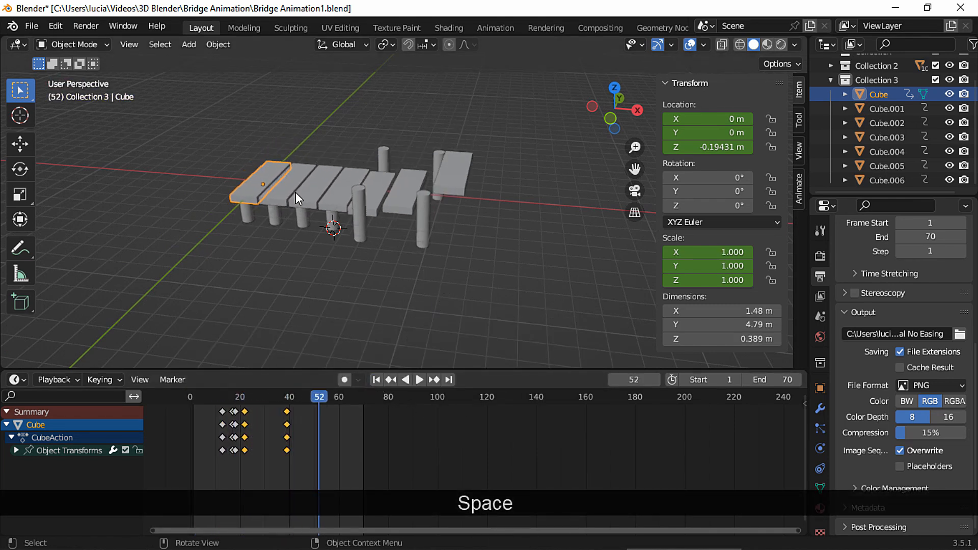
Set the last two keyframe columns of the second plank, Cube.001, to Bounce interpolation.
left_click(285, 189)
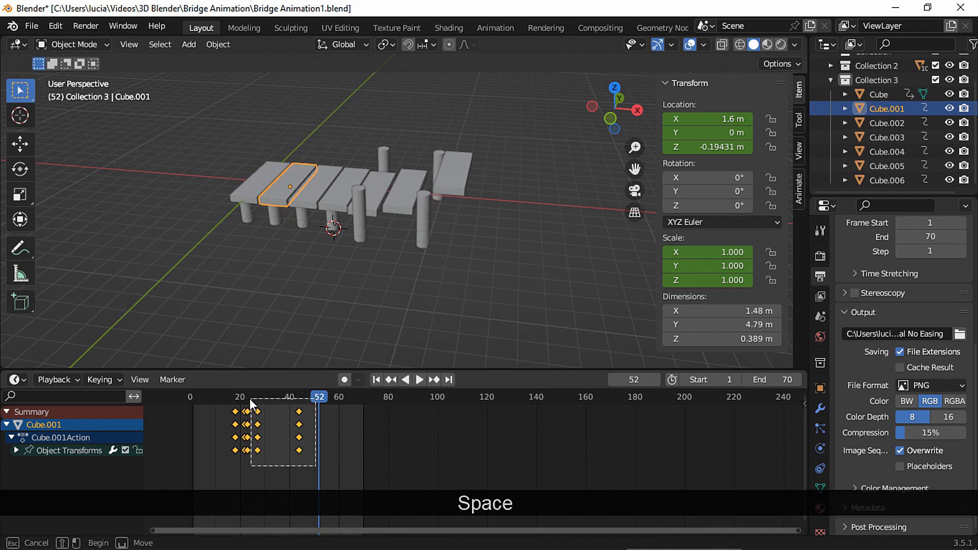
left_click_drag(250, 398, 250, 398)
right_click(279, 426)
mouse_move(280, 427)
left_click(543, 349)
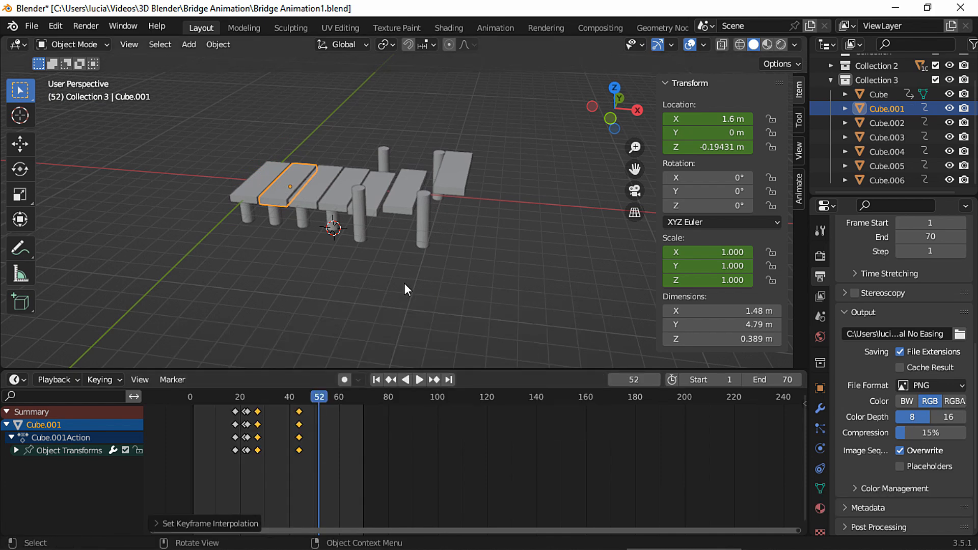
Set the last two keyframe columns of the third plank, Cube.002, to Bounce interpolation.
left_click(311, 194)
left_click_drag(338, 473, 286, 417)
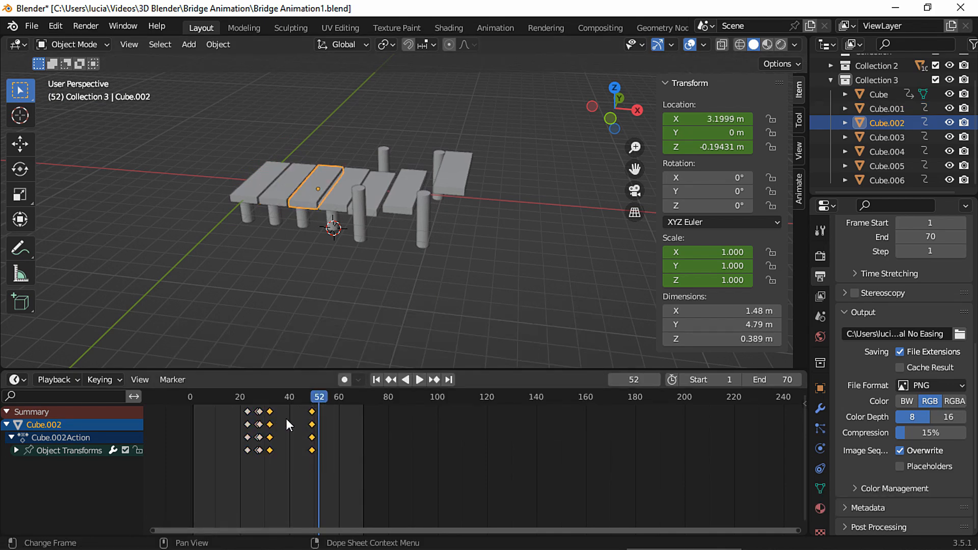
right_click(297, 424)
mouse_move(296, 426)
left_click(541, 348)
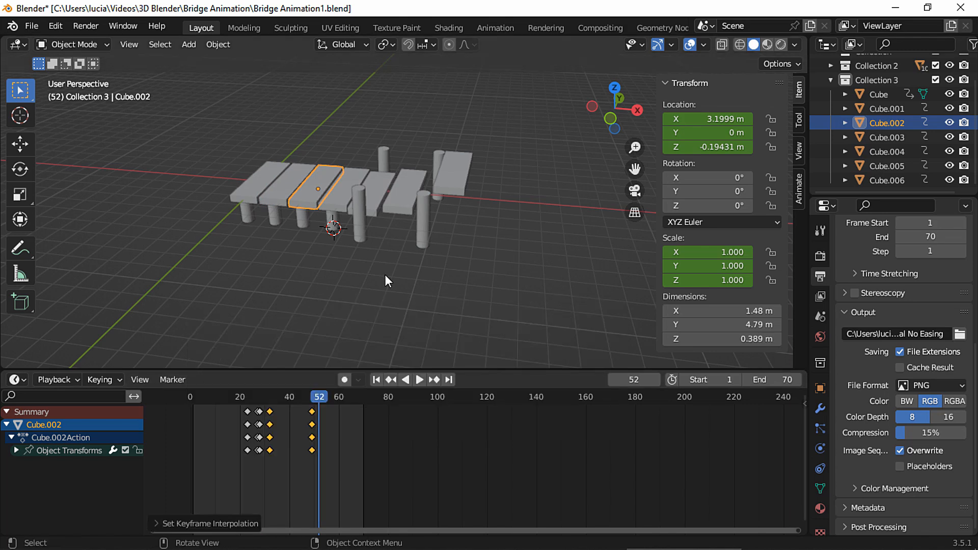
Set the last two keyframe columns of the fourth plank, Cube.003, to Bounce interpolation.
left_click(336, 200)
left_click_drag(352, 459, 294, 410)
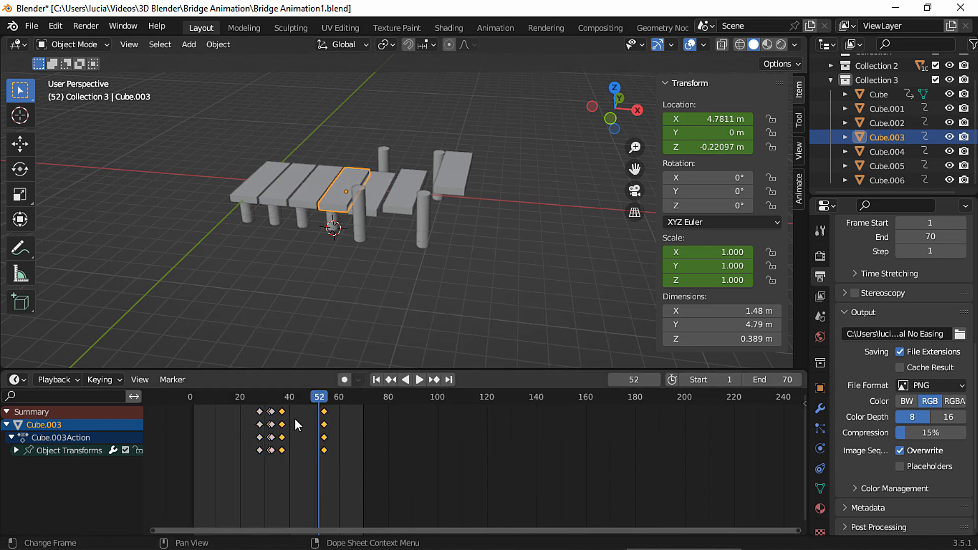
right_click(304, 425)
mouse_move(303, 425)
left_click(562, 346)
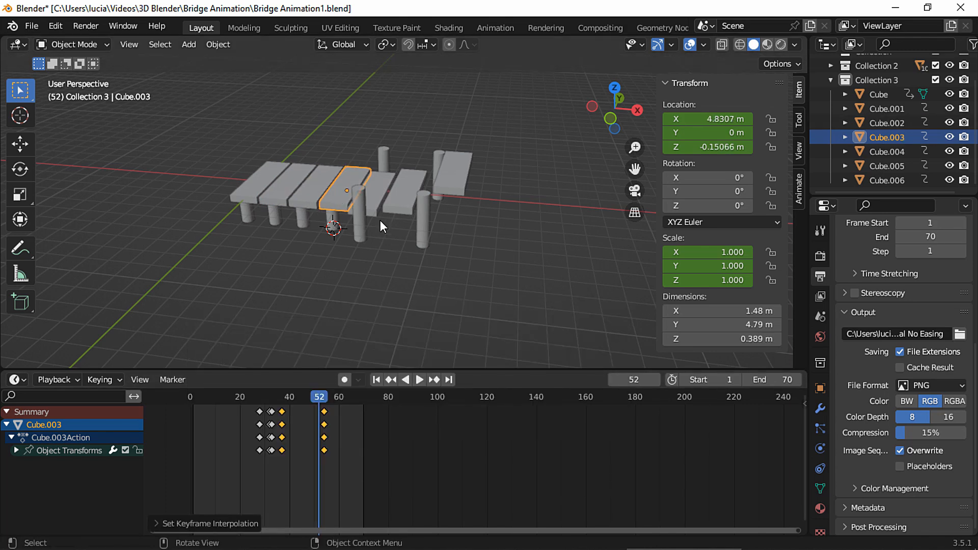
Set the last two keyframe columns of the fifth plank, Cube.004, to Bounce interpolation.
left_click(377, 211)
left_click_drag(358, 475, 290, 403)
right_click(313, 423)
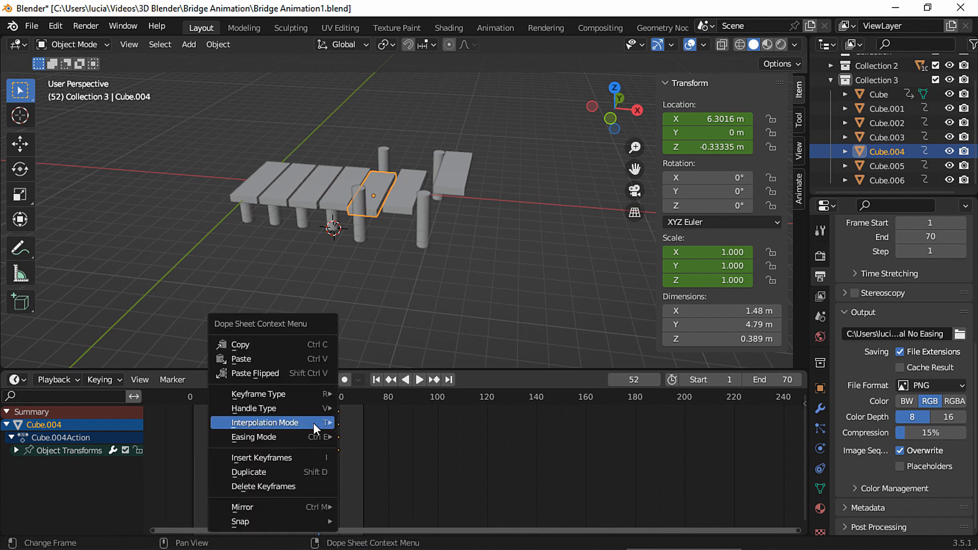
mouse_move(314, 422)
left_click(558, 340)
Set the last two keyframe columns of the sixth plank, Cube.005, to Bounce interpolation.
left_click(407, 210)
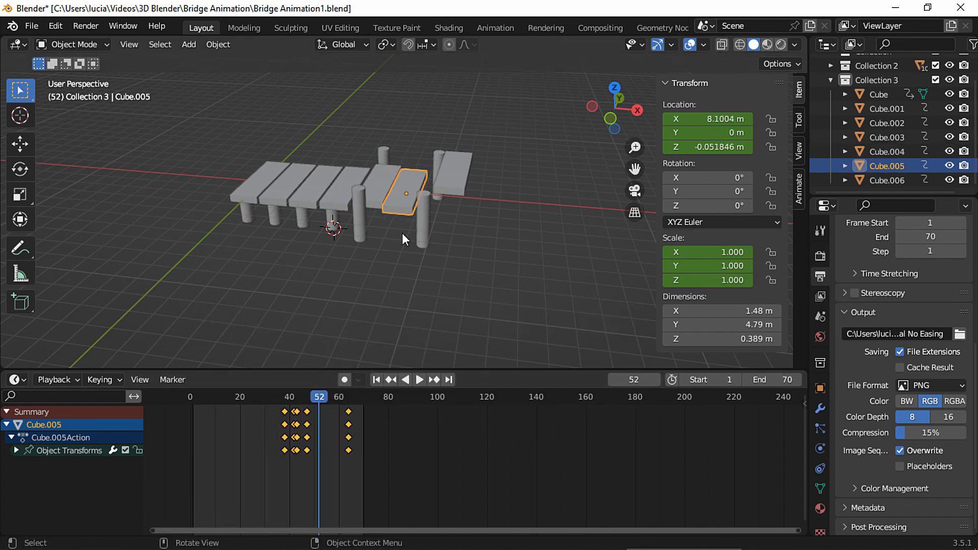
left_click_drag(305, 399, 305, 399)
right_click(345, 425)
mouse_move(345, 428)
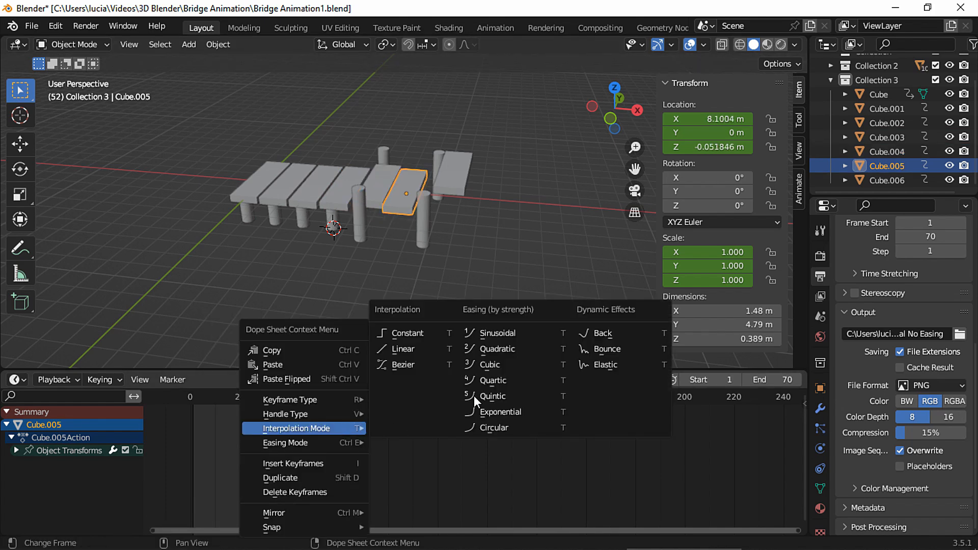
left_click(603, 350)
Set the final keyframes of the last plank, Cube.006, to Bounce interpolation.
left_click(454, 176)
left_click_drag(386, 482, 323, 405)
right_click(337, 429)
mouse_move(336, 429)
left_click(587, 352)
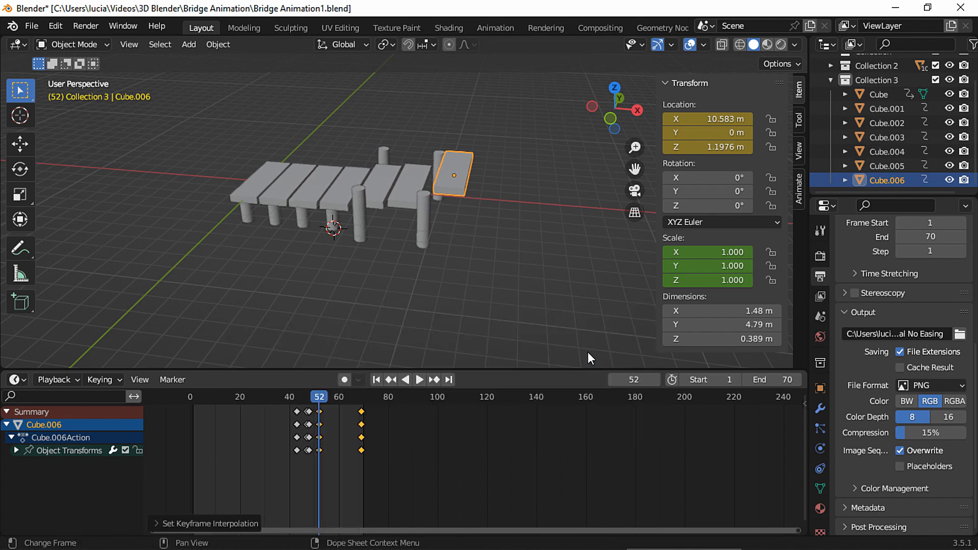
Deselect everything and play the animation from frame 1 to review the planks' bounce.
left_click(379, 381)
left_click(449, 330)
key("space")
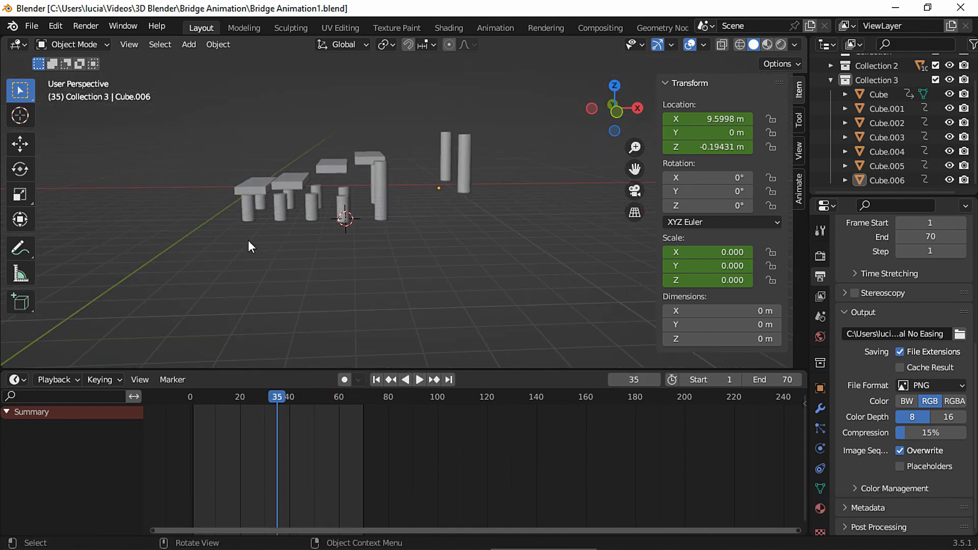
Select the short cylinder posts under the planks and set all their keyframes to Sinusoidal interpolation.
left_click_drag(214, 244, 355, 205)
middle_click_drag(308, 235, 396, 242)
right_click(247, 422)
mouse_move(298, 424)
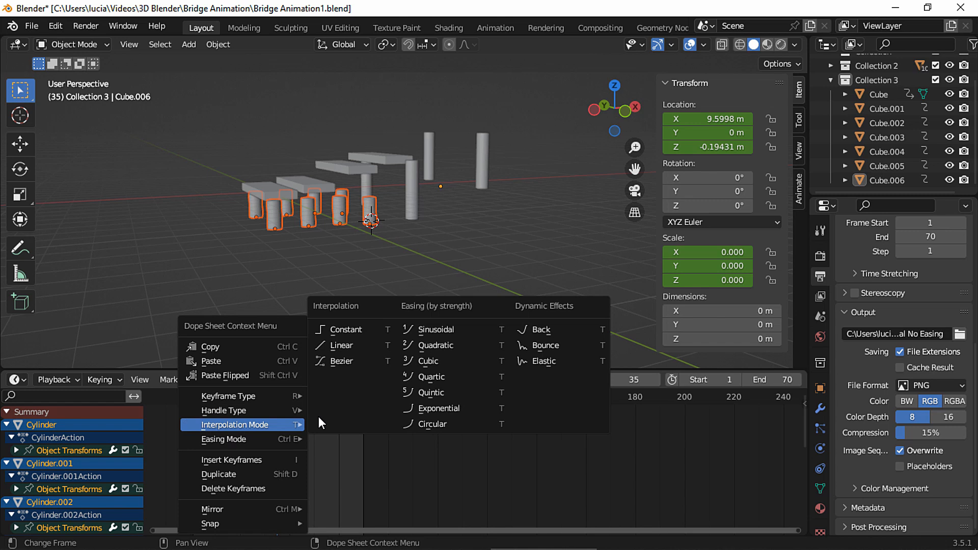
left_click(443, 329)
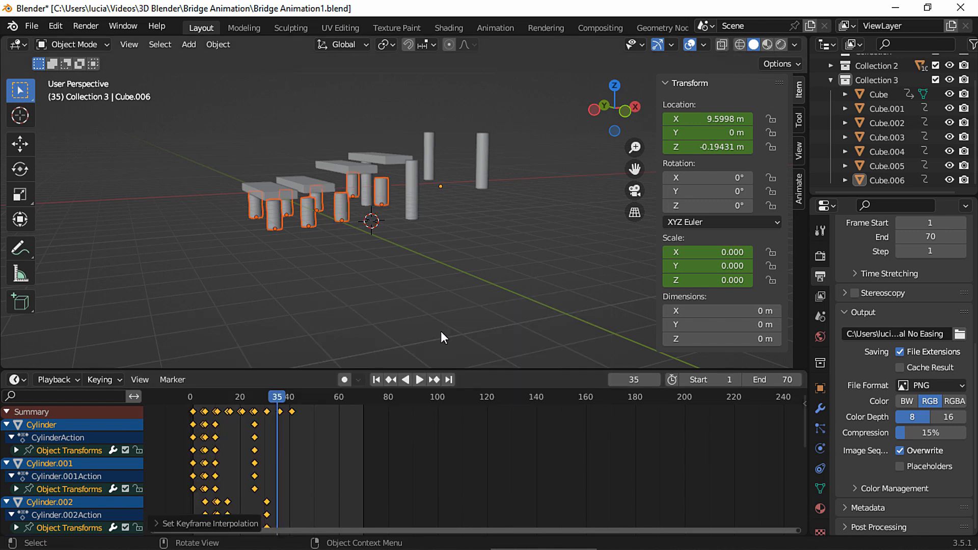
Play the animation from frame 1 to review the posts' motion with Sinusoidal interpolation.
left_click(376, 380)
key("space")
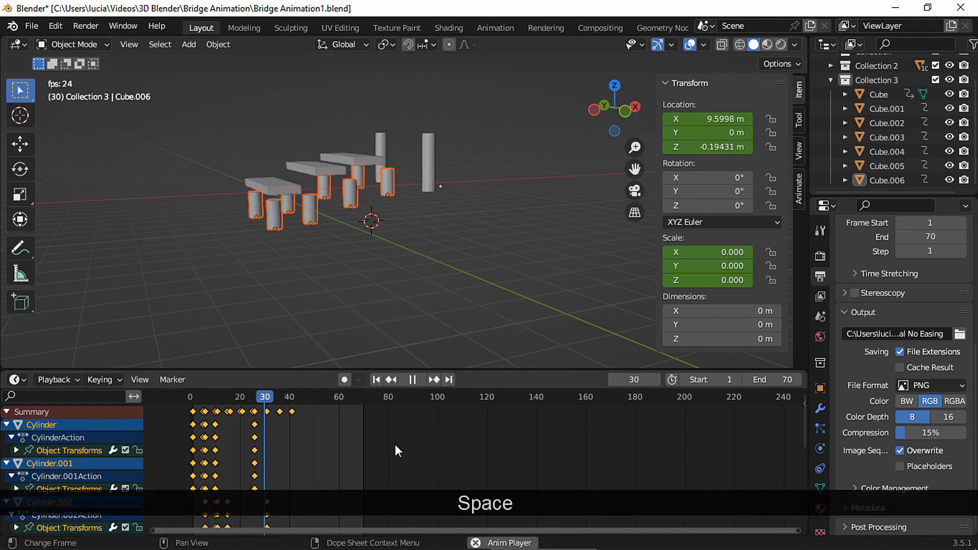
key("space")
Snap the 3D cursor to the origin of the nearest front post, Cylinder.001.
left_click(276, 226)
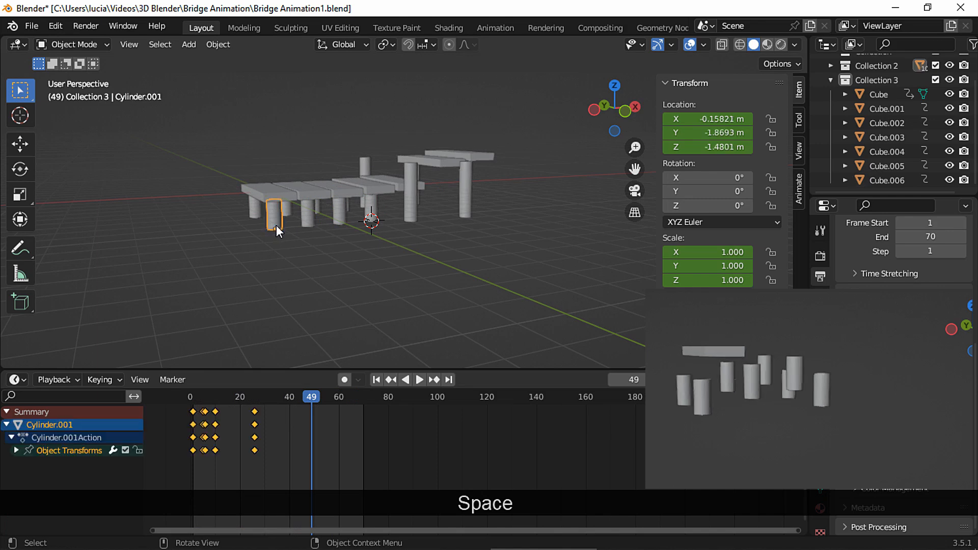
key("shift+s")
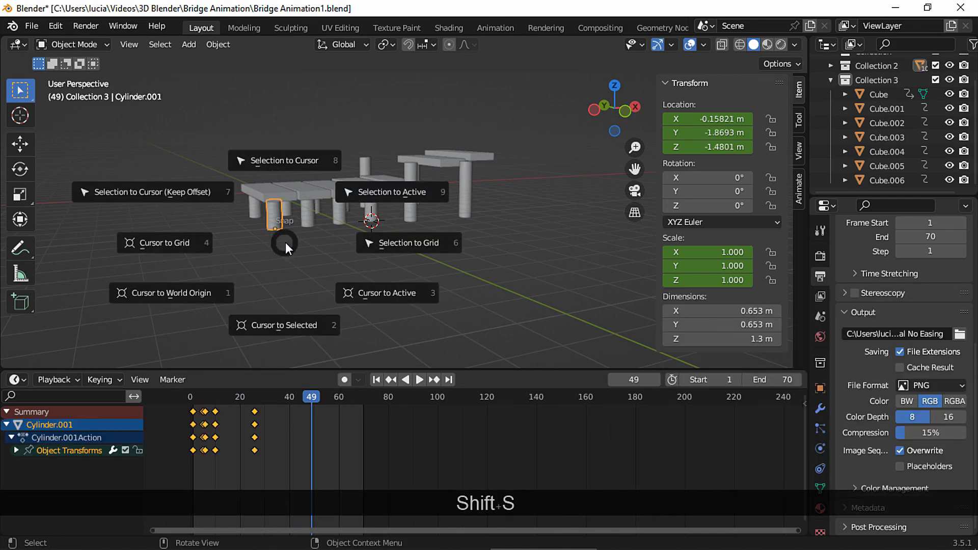
left_click(283, 310)
Add a single-bone armature at the 3D cursor and enable X-ray display so the bone shows inside the post.
middle_click_drag(283, 251, 350, 233, "shift")
key("shift+a")
left_click(298, 273)
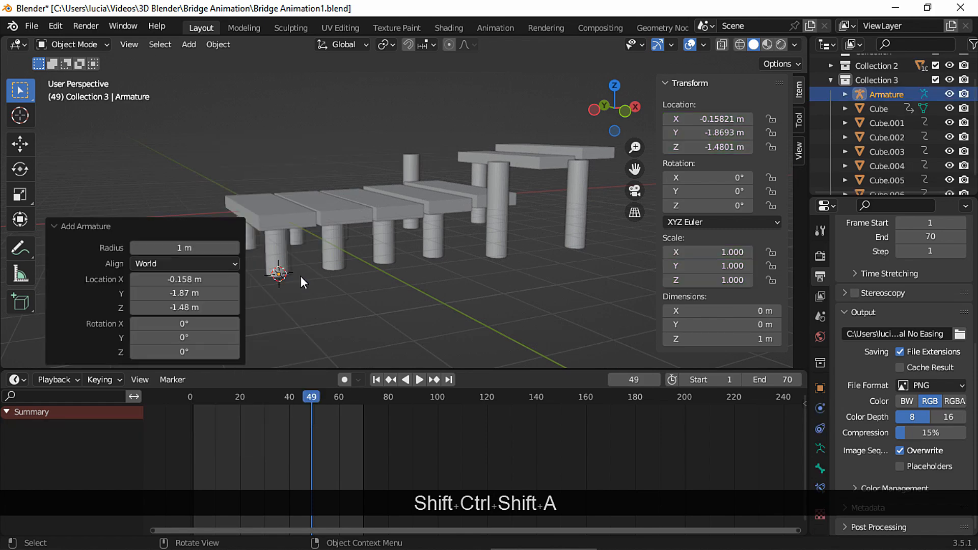
left_click(721, 45)
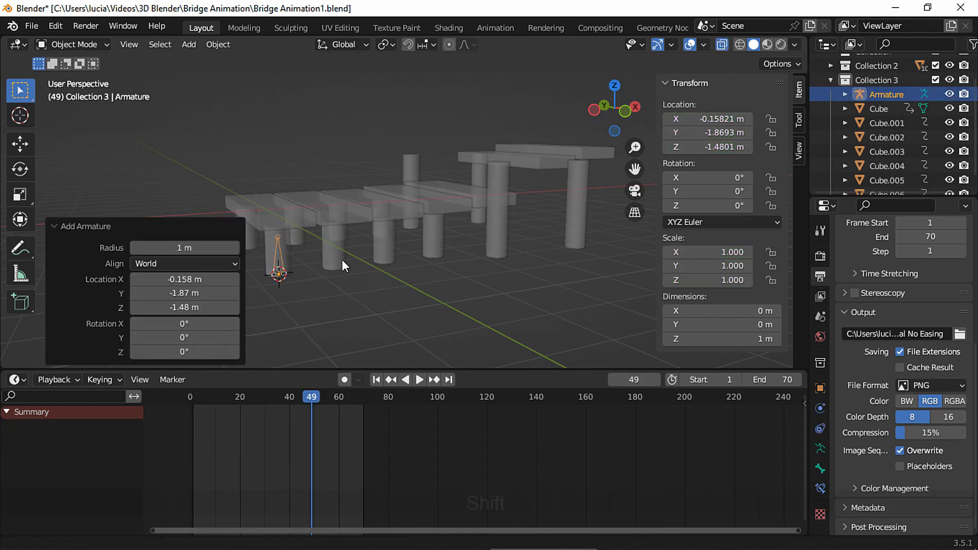
In Edit Mode, scale the whole bone by about 1.22 and raise it about 0.08 m along Z to fit the post.
middle_click_drag(342, 261, 529, 232, "shift")
middle_click_drag(529, 231, 379, 221, "ctrl")
middle_click_drag(379, 221, 382, 258, "ctrl")
key("Tab")
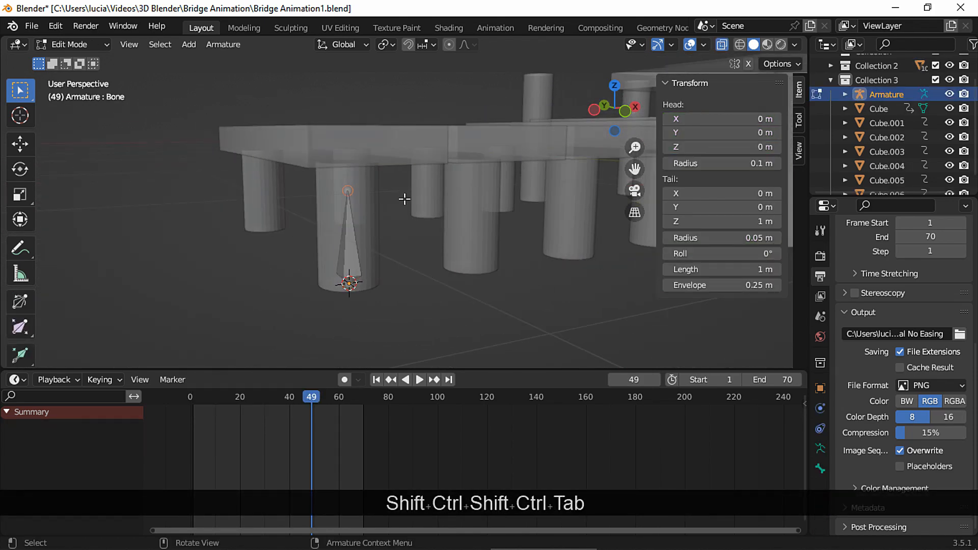
key("a")
key("s")
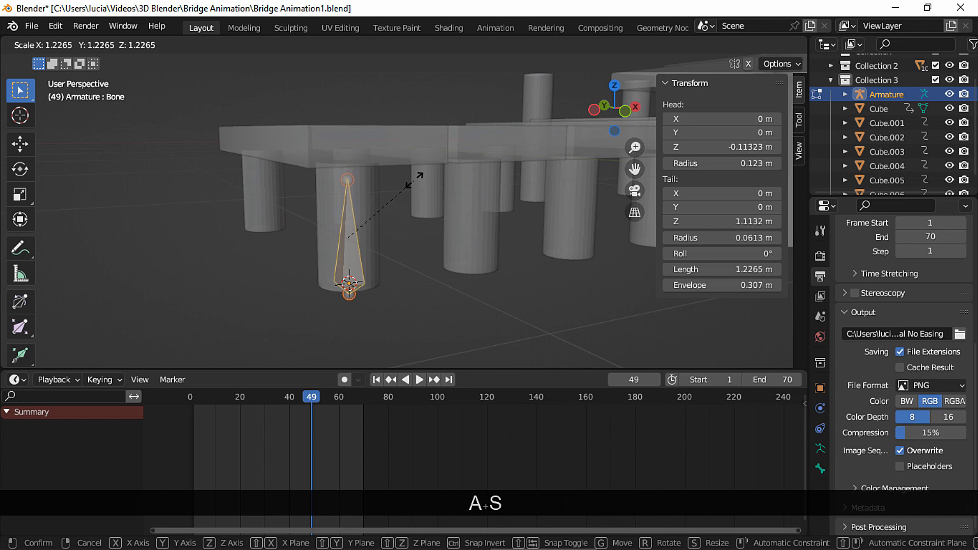
left_click(411, 182)
key("g")
key("z")
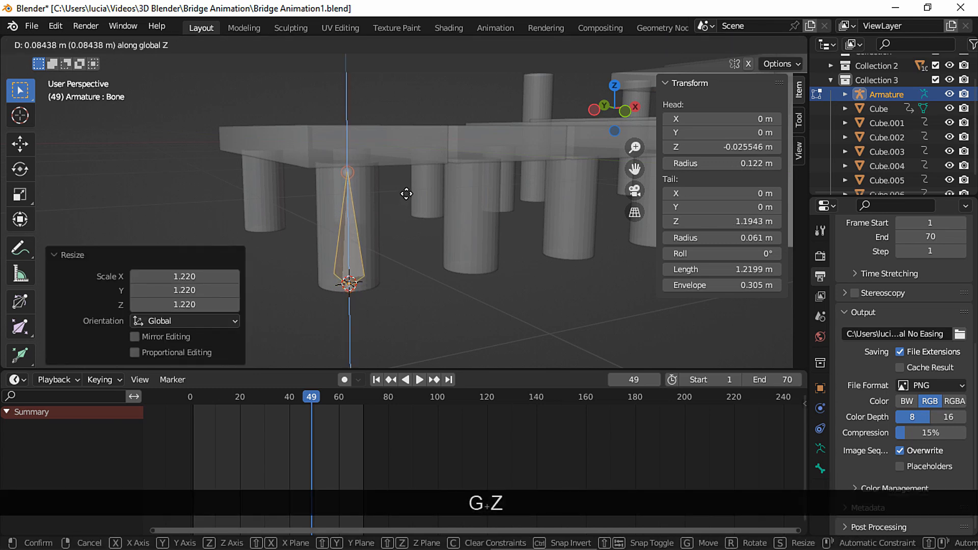
left_click(405, 194)
key("Tab")
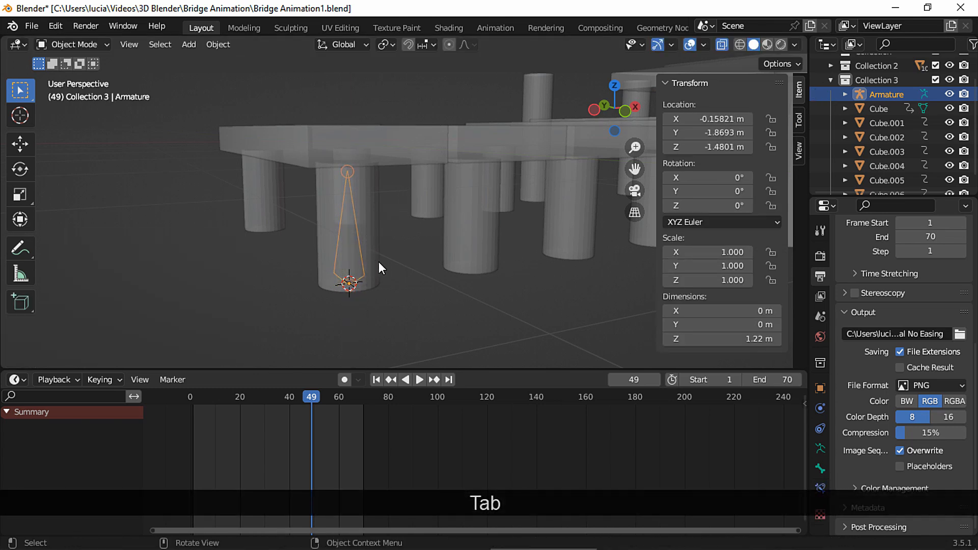
Parent the front post Cylinder.001 to the armature with automatic weights.
left_click(333, 215)
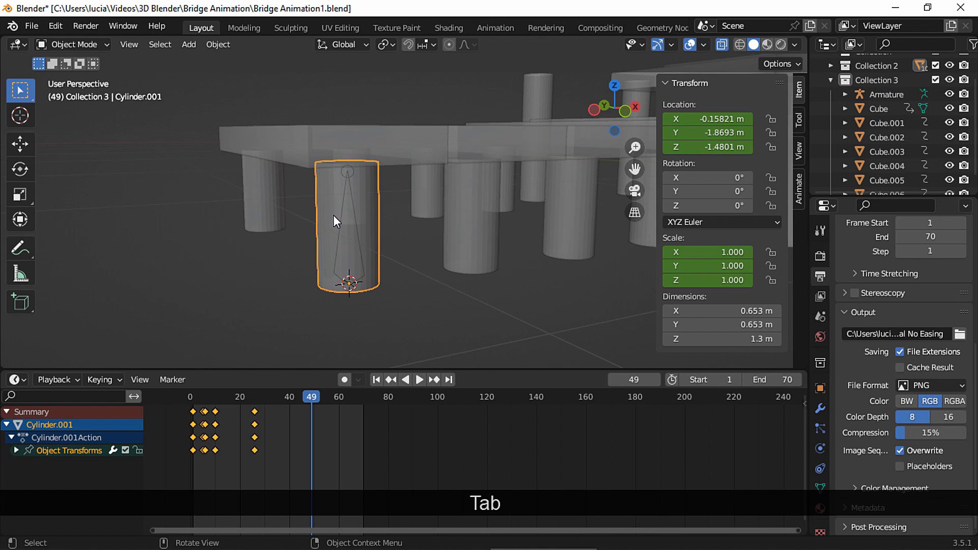
left_click(361, 252, "shift")
key("ctrl+p")
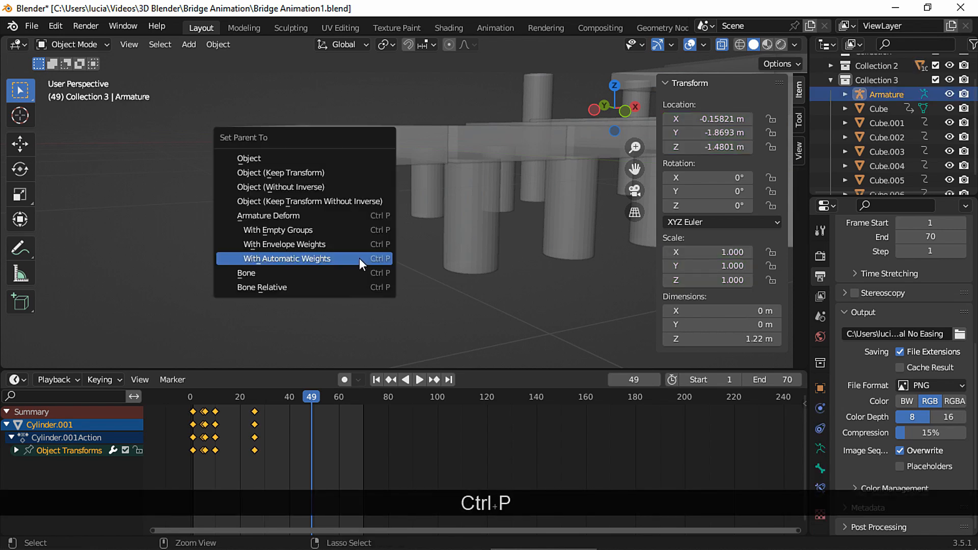
left_click(359, 258)
left_click(362, 264)
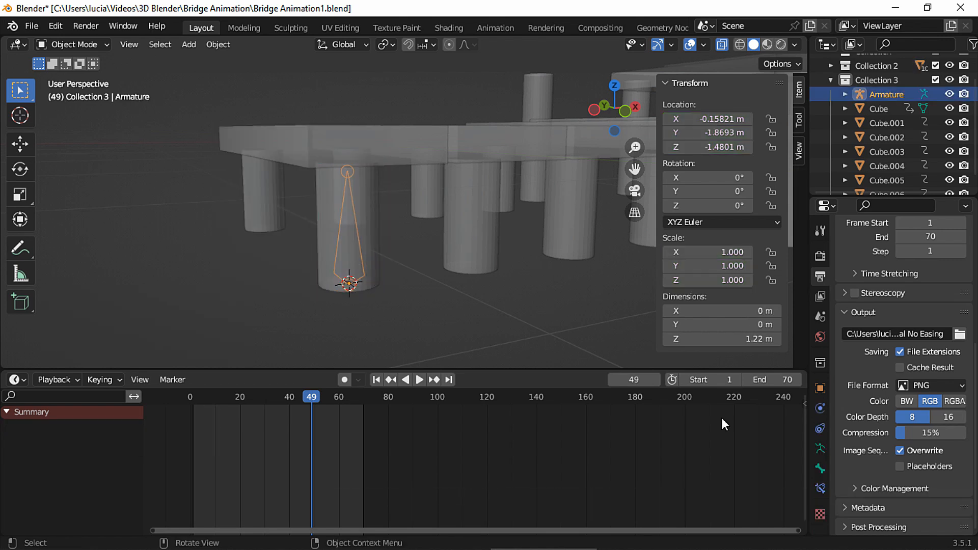
Add a Maintain Volume object constraint to the armature and test it with a cancelled trial scaling.
left_click(820, 428)
left_click(856, 253)
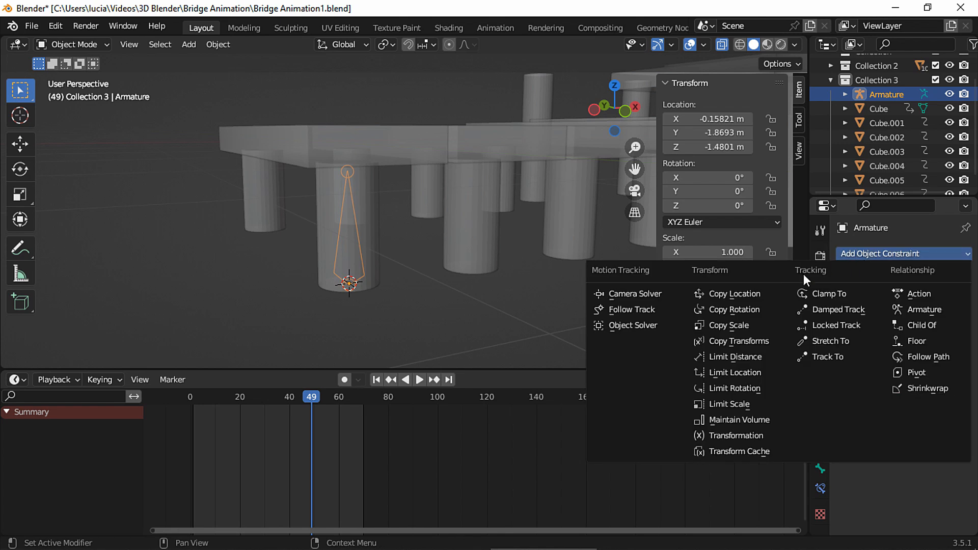
left_click(742, 421)
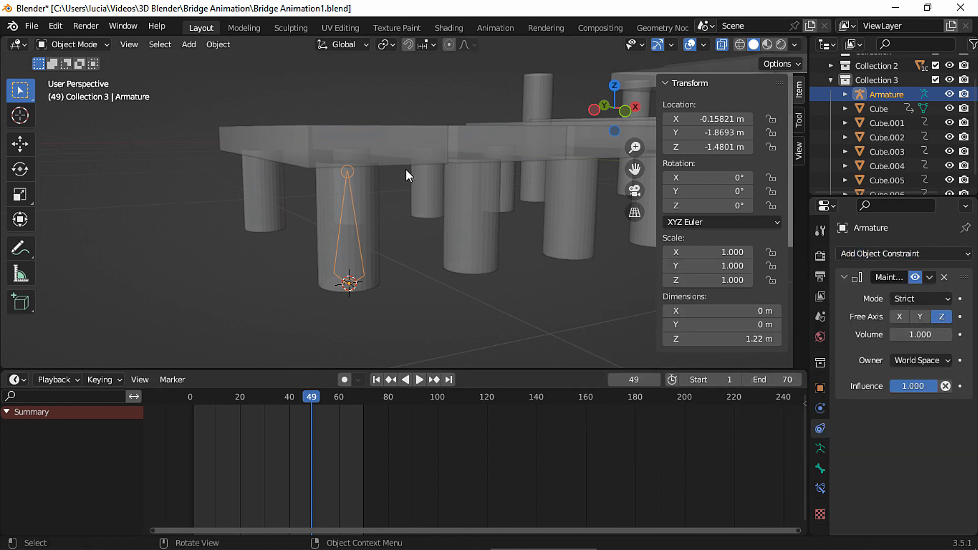
key("s")
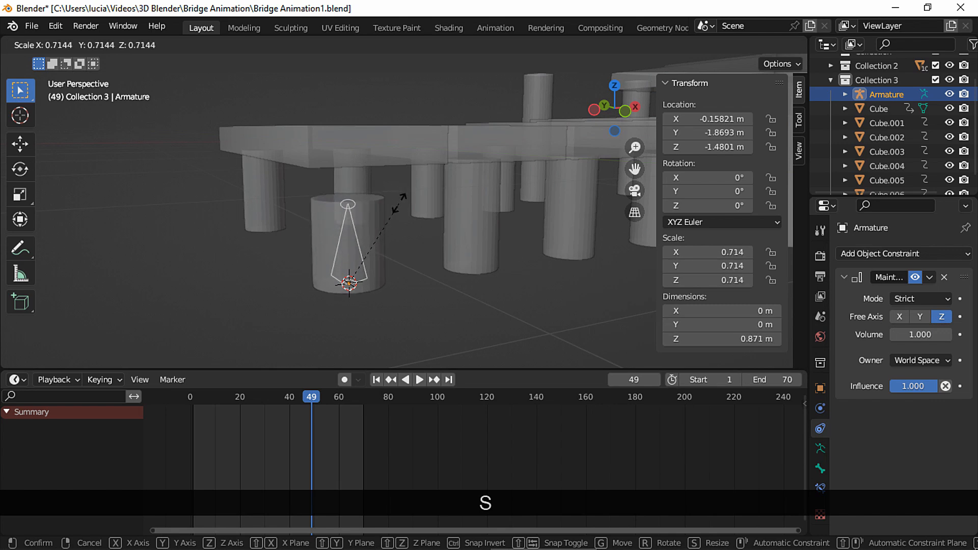
key("Escape")
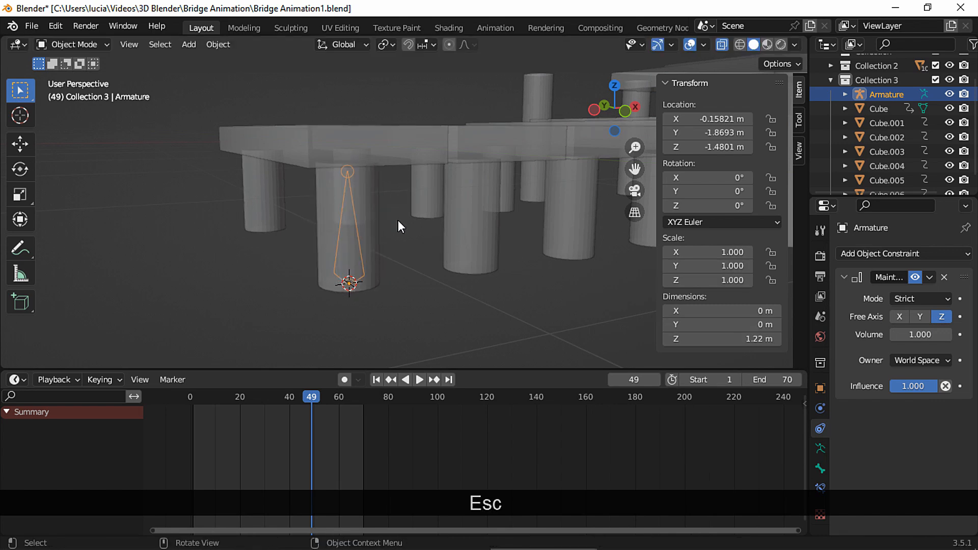
Find the moment the front post lands and insert a Scale keyframe on the armature at frame 24.
left_click(195, 399)
key("space")
key("space")
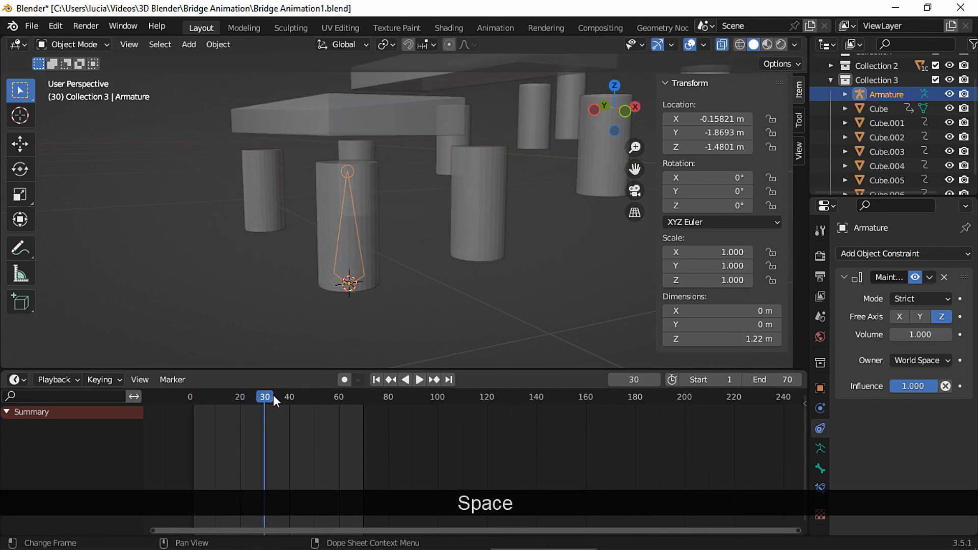
key("ctrl+shift+space")
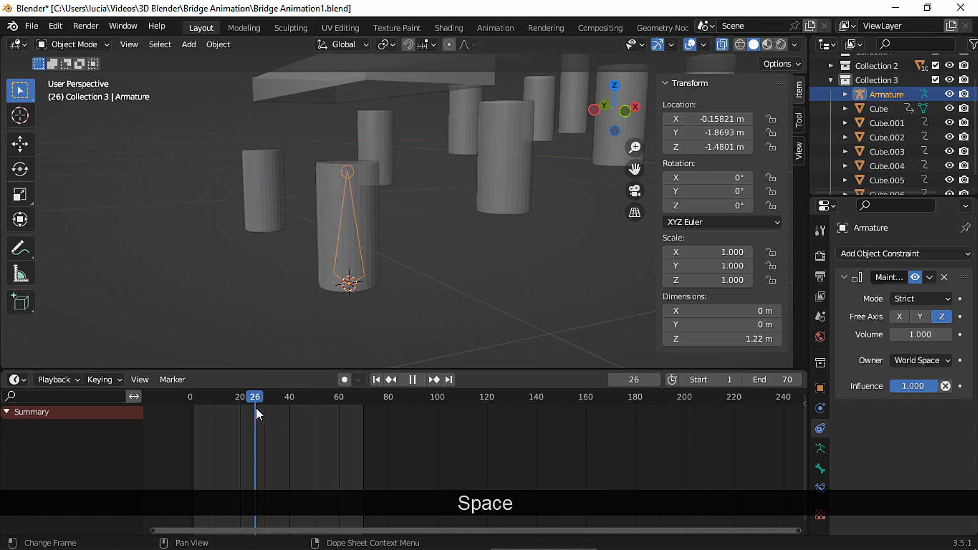
key("space")
key("i")
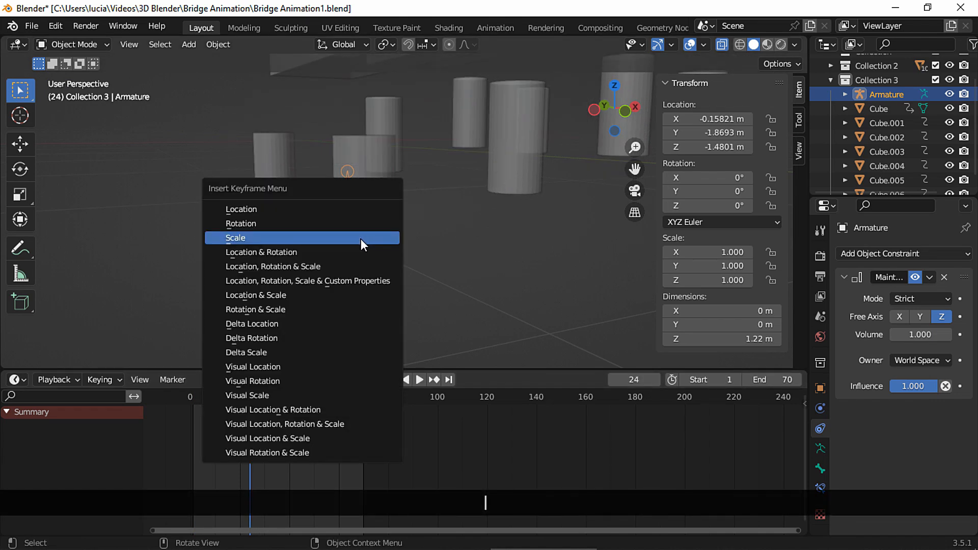
left_click(365, 239)
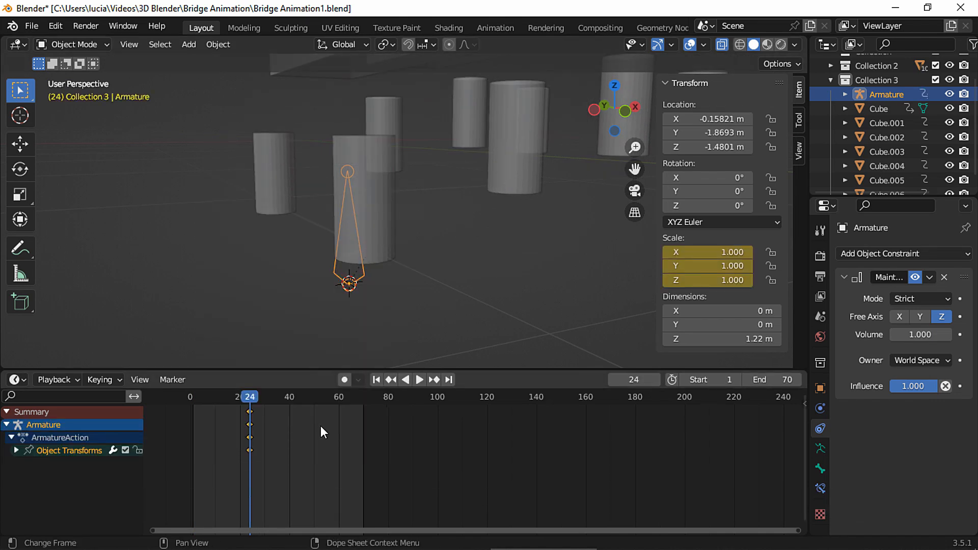
At frame 25, scale the armature down to about 0.642 and insert a Scale keyframe for the squash.
key("Right")
key("s")
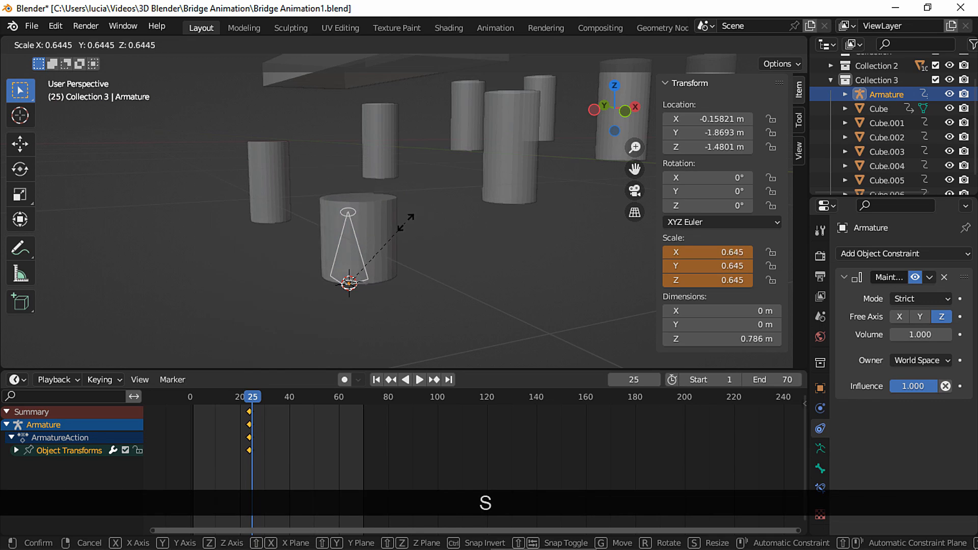
left_click(384, 232)
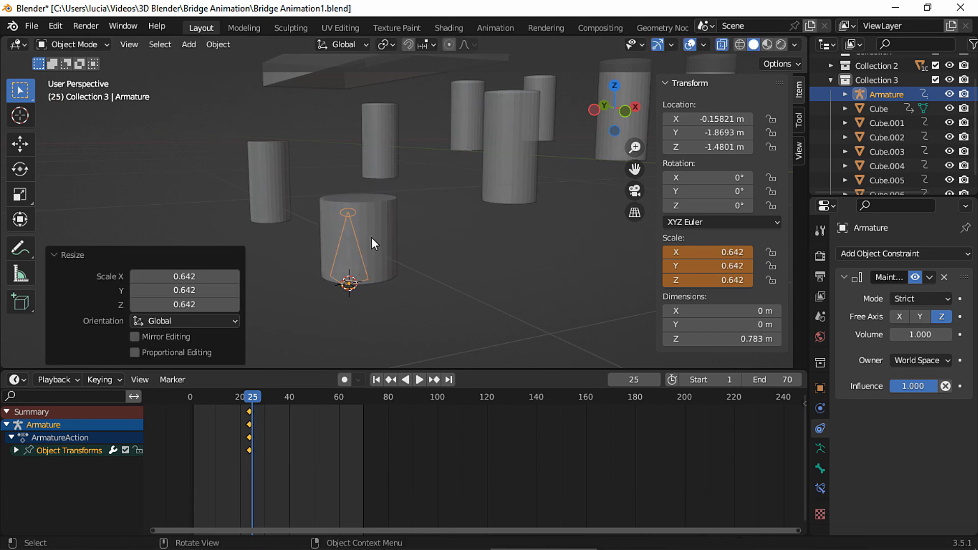
key("i")
left_click(369, 237)
Duplicate the armature's full-scale keyframe from frame 24 to frame 32.
left_click(252, 416)
left_click_drag(253, 398, 266, 400)
key("Right")
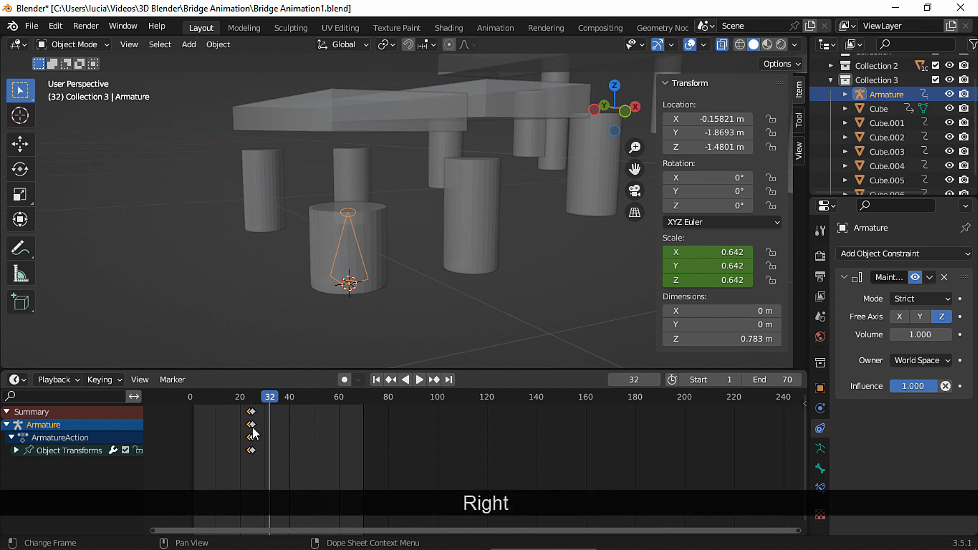
key("shift+d")
left_click(277, 442)
Play the animation from the start to review the post's squash.
left_click(197, 396)
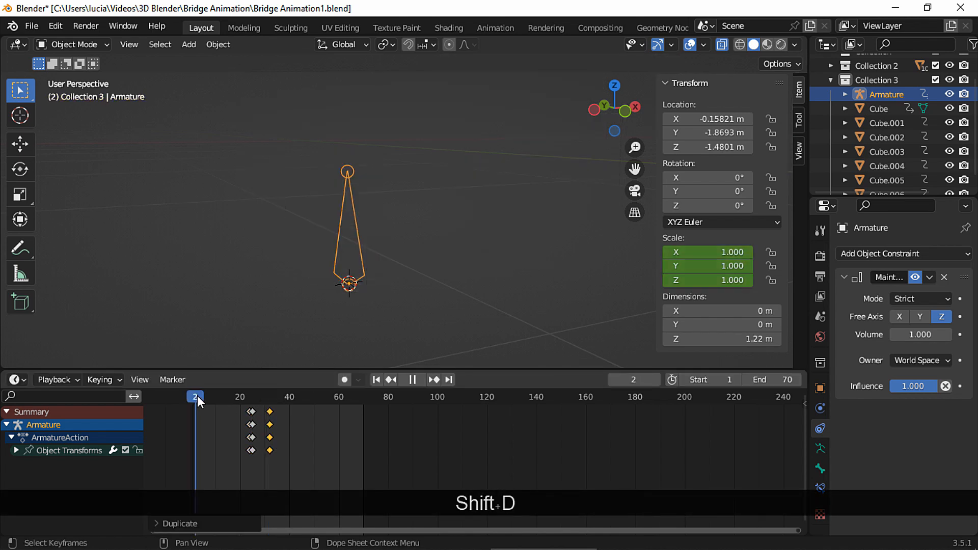
key("ctrl+space")
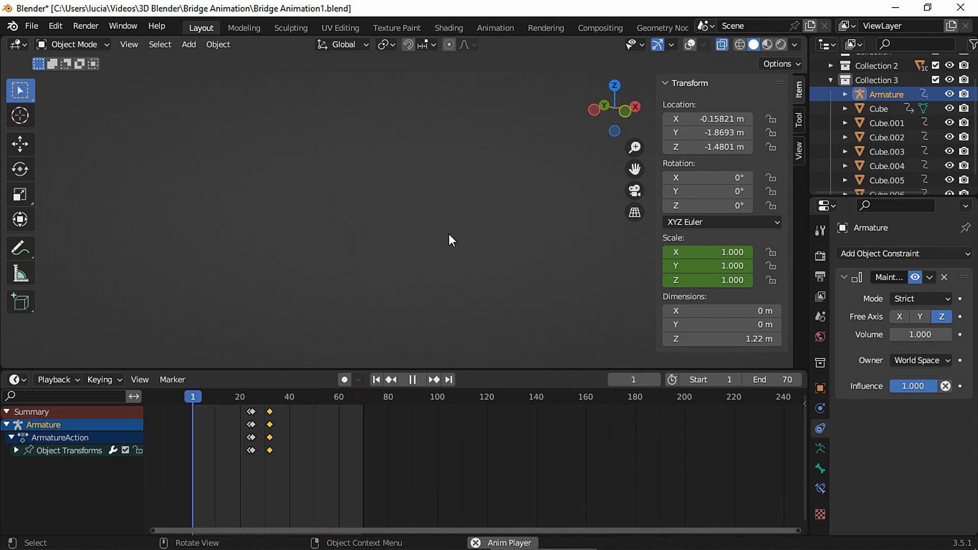
key("space")
Move the armature's first two keyframes one frame later, to frames 25 and 26, and play the result.
left_click_drag(246, 400, 263, 418)
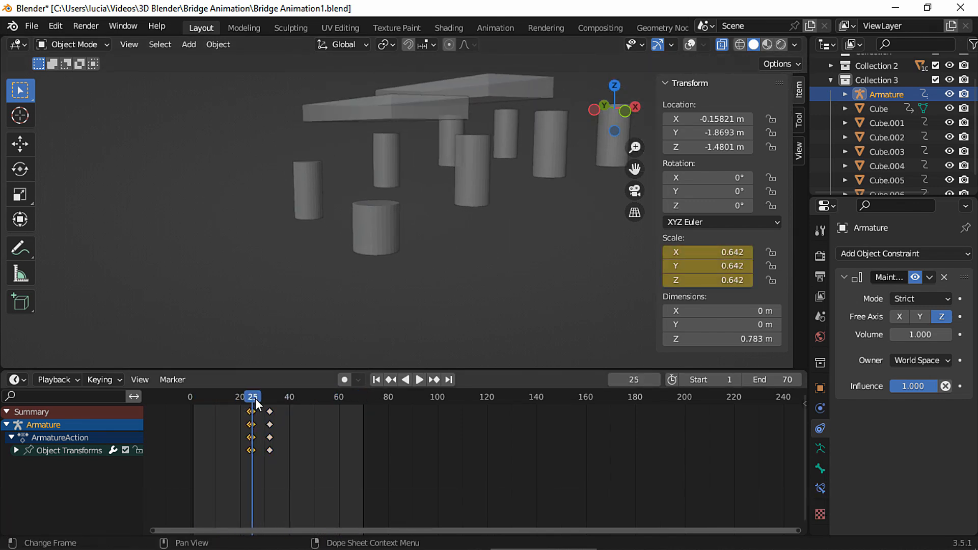
key("g")
left_click(269, 421)
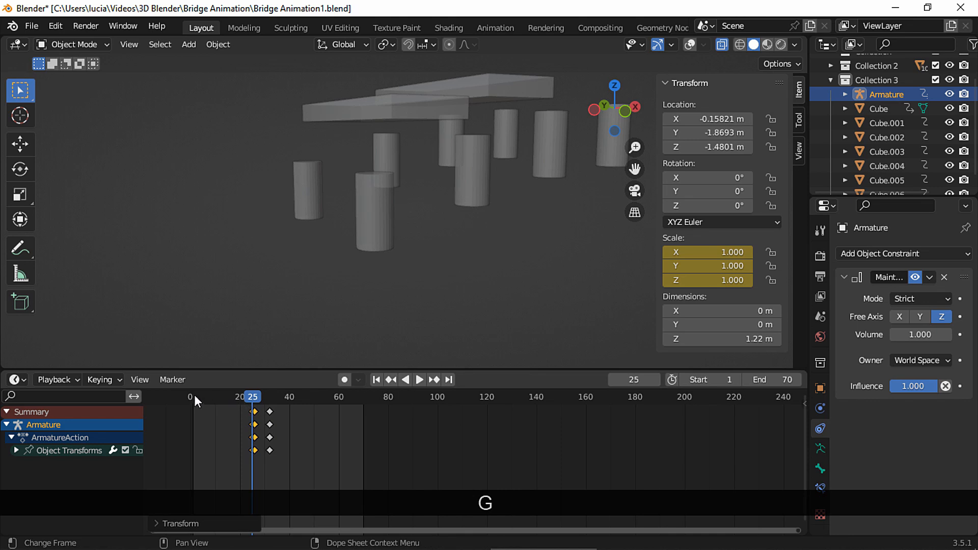
key("space")
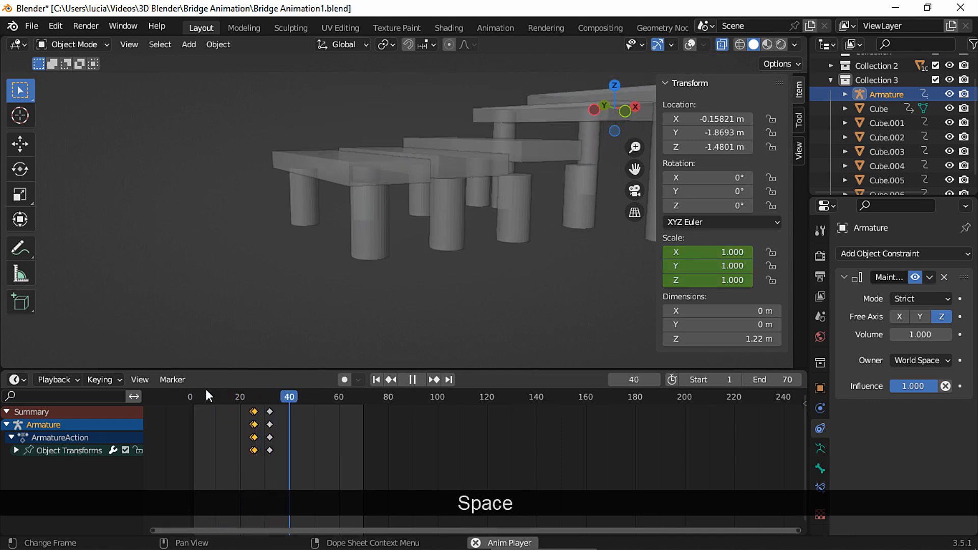
Move the armature's squash keyframe to frame 27 and play the animation from frame 1.
left_click(254, 400)
left_click_drag(255, 401, 257, 407)
key("g")
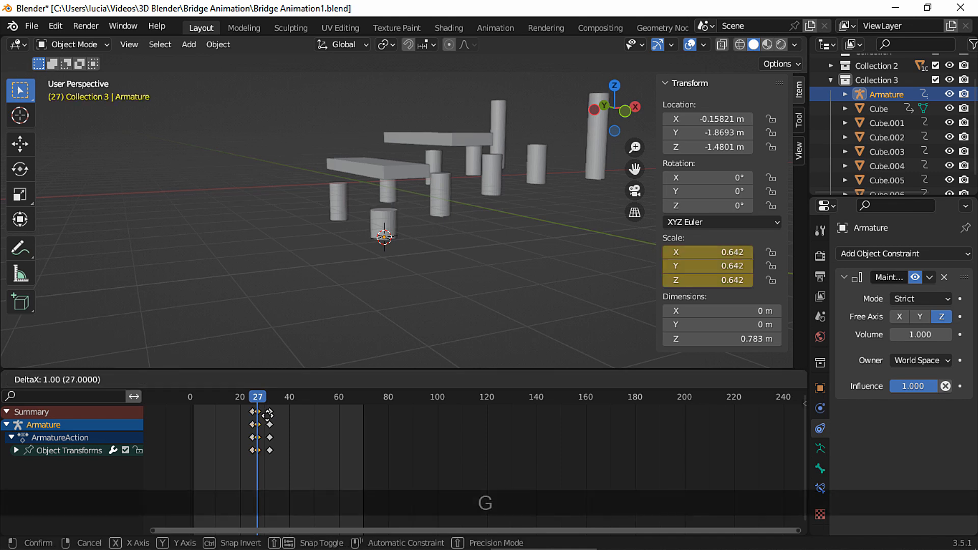
left_click(268, 420)
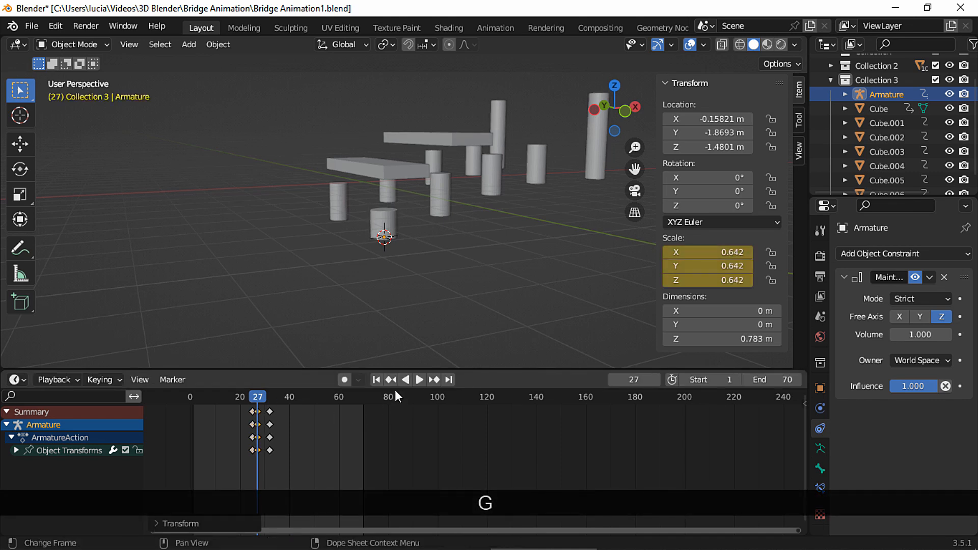
left_click(376, 380)
key("space")
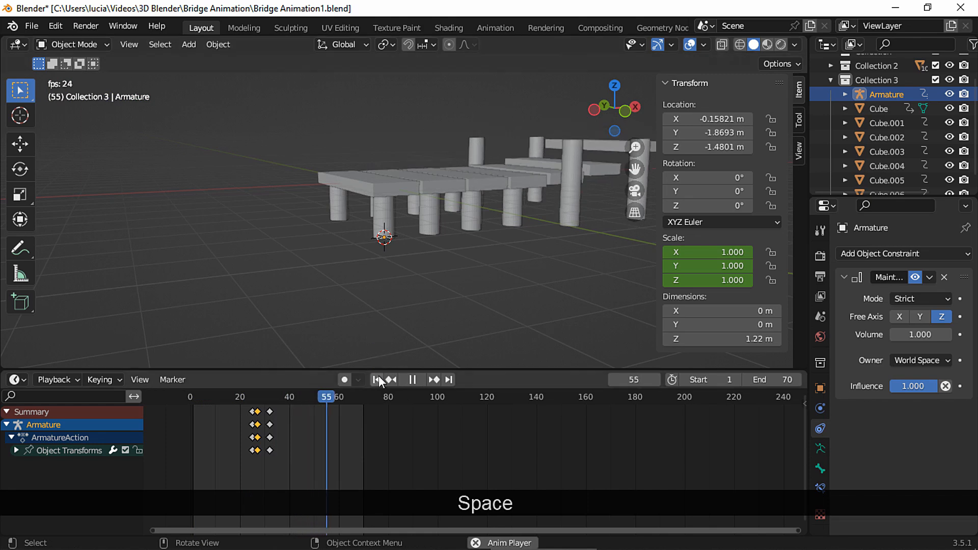
Shift all the armature's keyframes three frames later, starting at frame 28, and play the animation from frame 1.
left_click_drag(247, 433, 280, 427)
key("a")
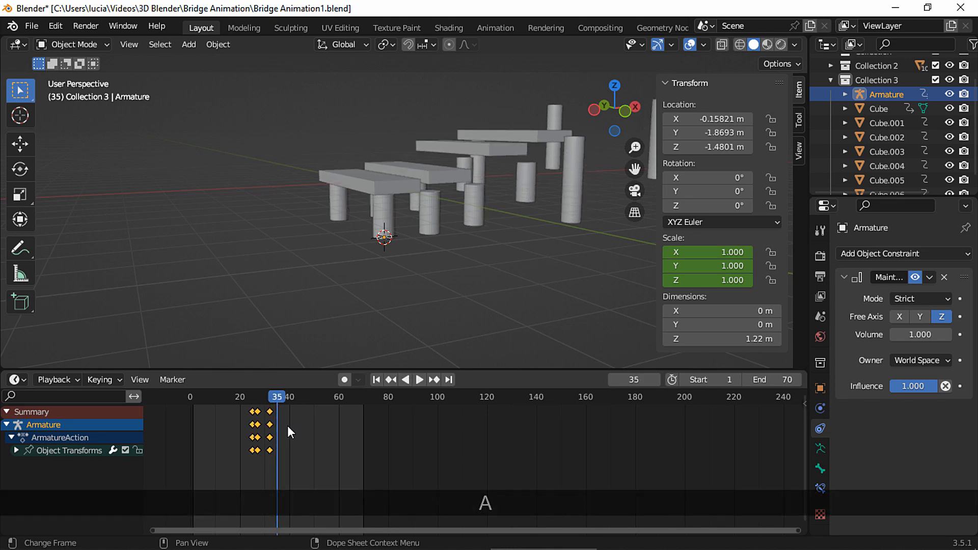
key("g")
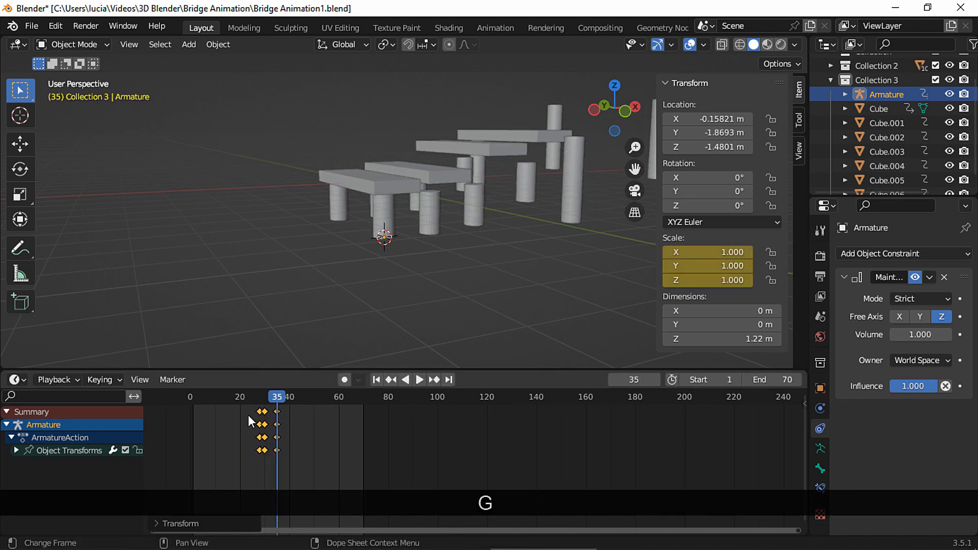
left_click(193, 395)
key("space")
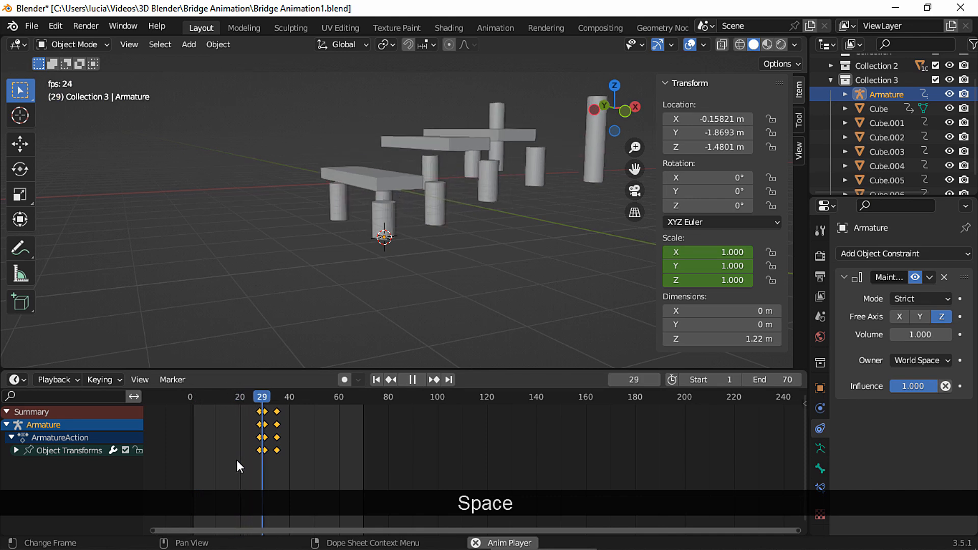
Shift the armature's keyframes earlier to start at frame 26, matching its post's last keyframe, and play the animation.
key("g")
left_click(270, 423)
key("g")
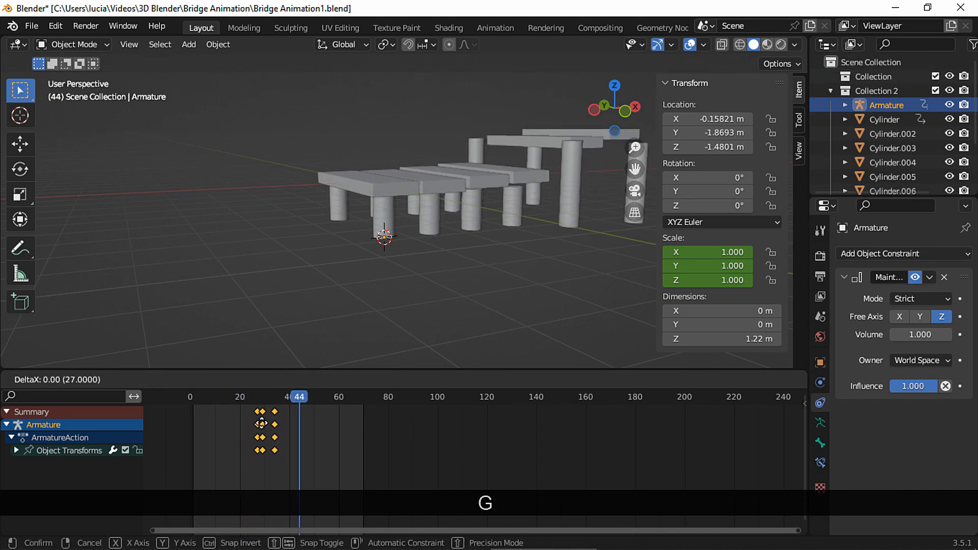
left_click(260, 424)
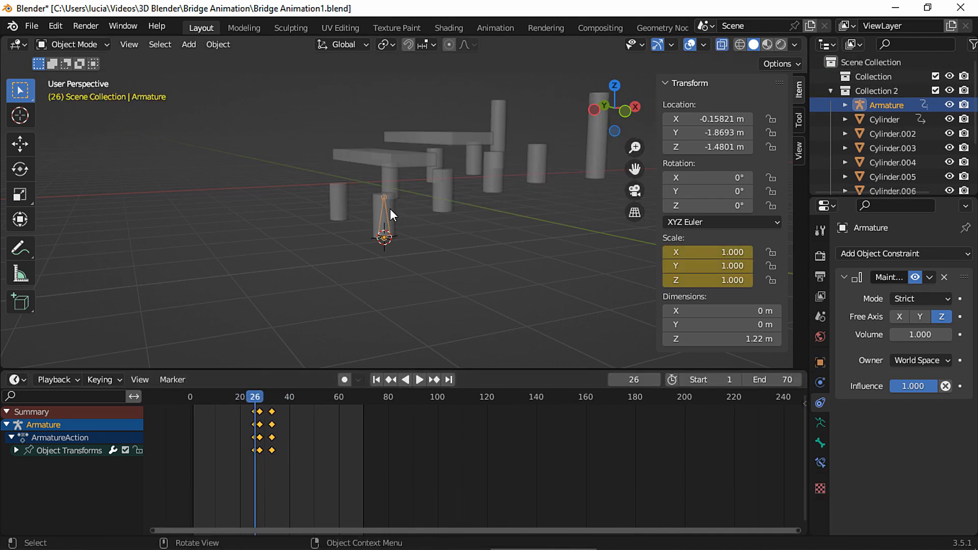
left_click(390, 209)
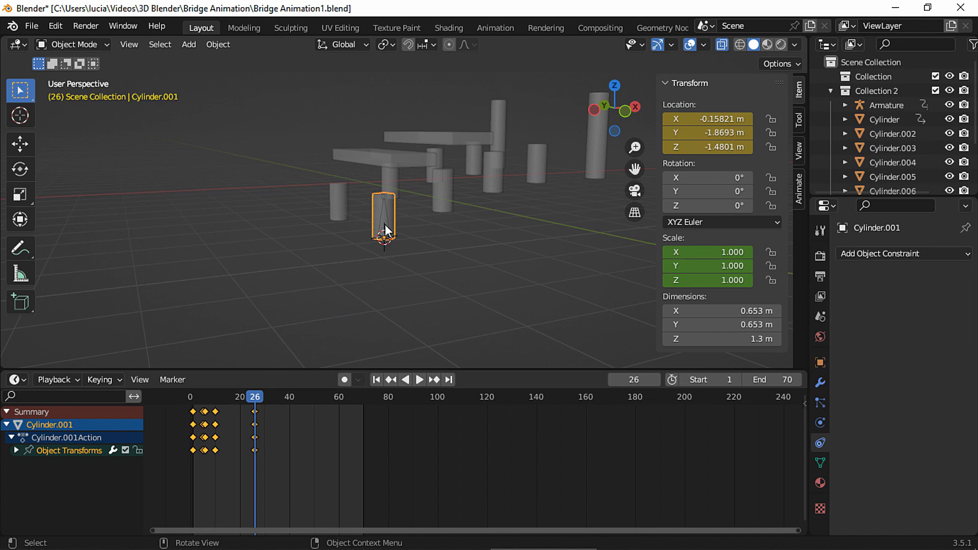
left_click(385, 226)
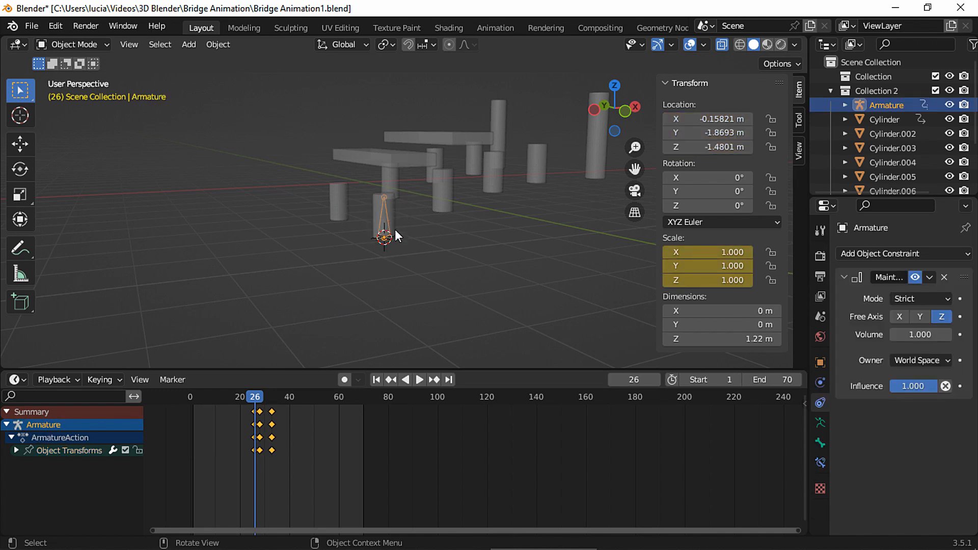
key("space")
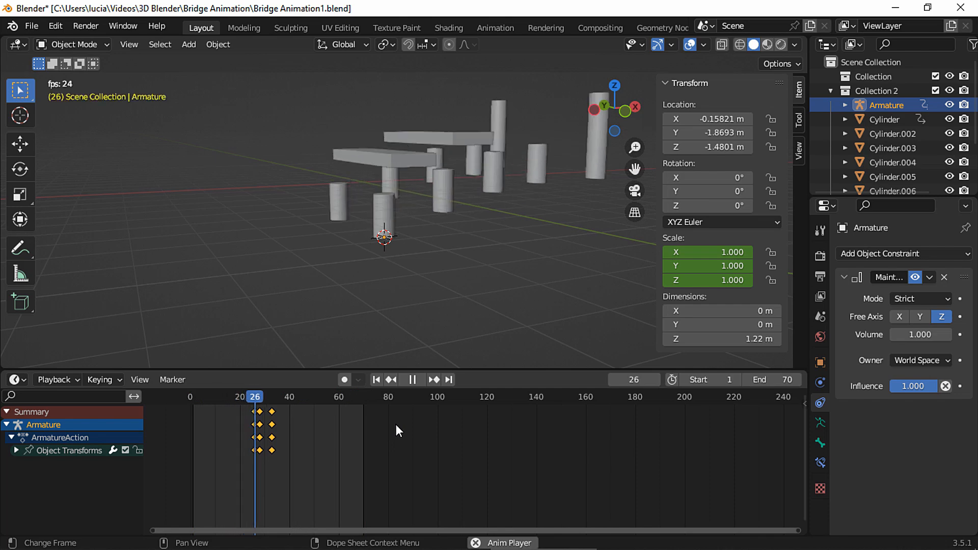
key("Escape")
View the bridge from the left orthographic side and duplicate the front post's armature in place.
middle_click_drag(390, 224, 612, 164)
left_click(605, 111)
middle_click_drag(607, 112, 534, 214, "shift")
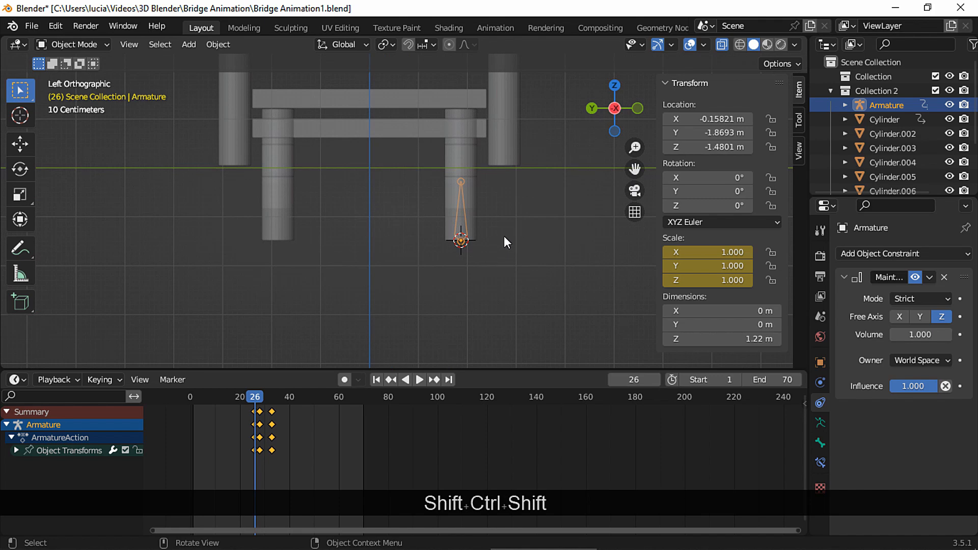
key("shift+d")
right_click(507, 216)
In Edit Mode, move the duplicated armature's bone along Y into the opposite front post, then return to Object Mode.
key("Tab")
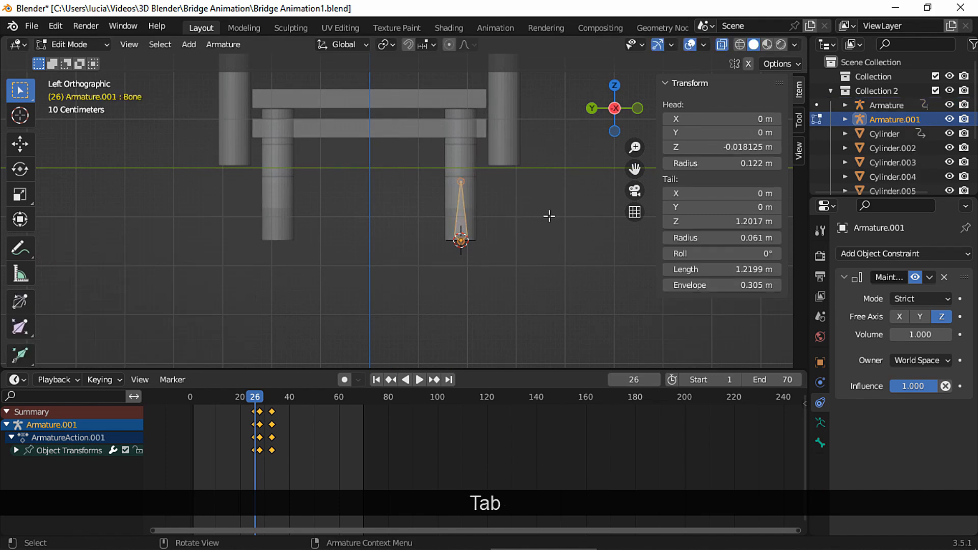
middle_click_drag(549, 216, 530, 220)
key("g")
key("y")
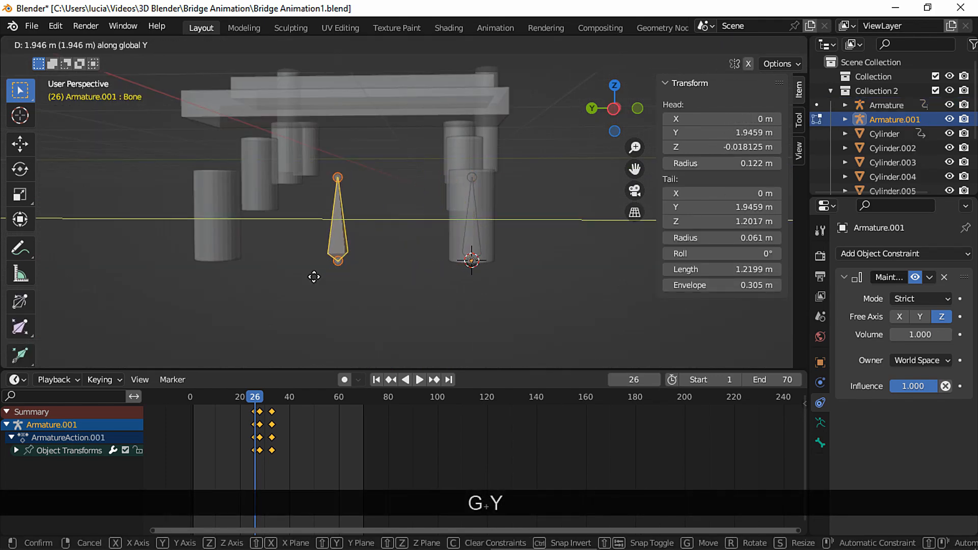
left_click(244, 267)
middle_click_drag(334, 206, 353, 231)
key("Tab")
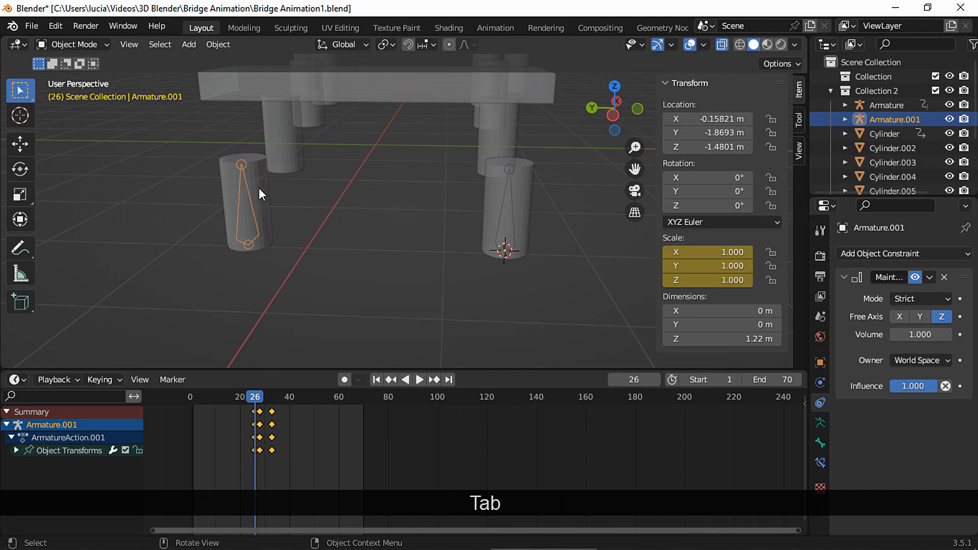
Parent the opposite front post to Armature.001 with automatic weights and play the animation.
left_click(251, 225)
left_click(253, 244, "shift")
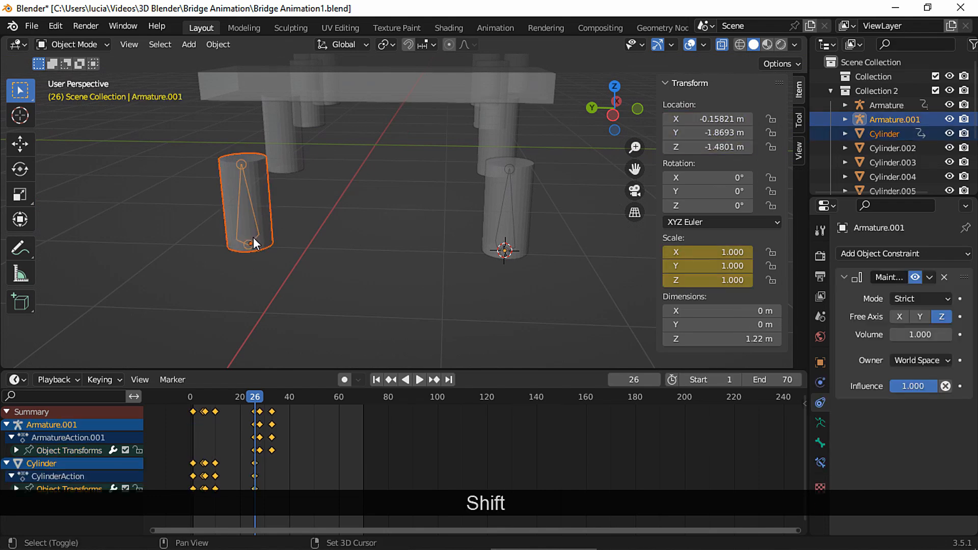
key("ctrl+p")
left_click(265, 211)
key("space")
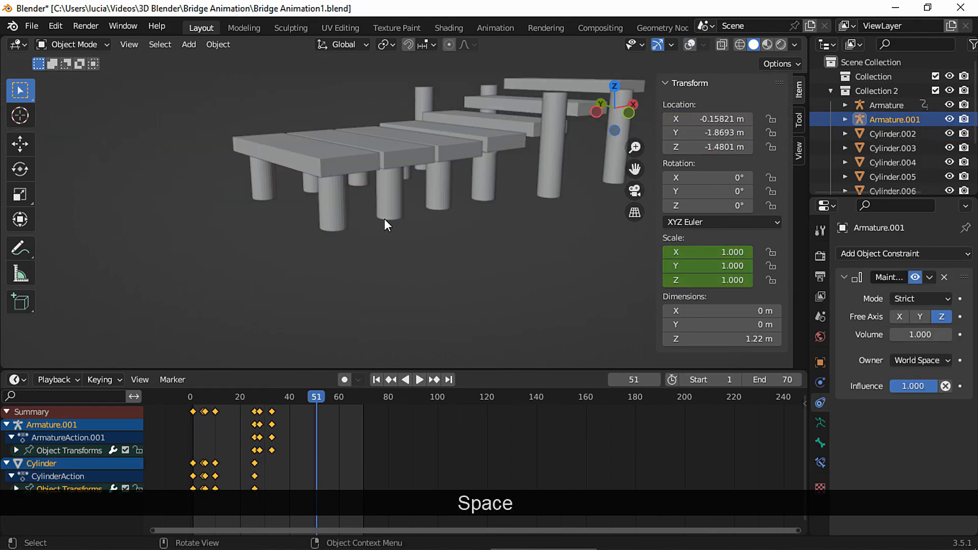
middle_click_drag(334, 245, 509, 173)
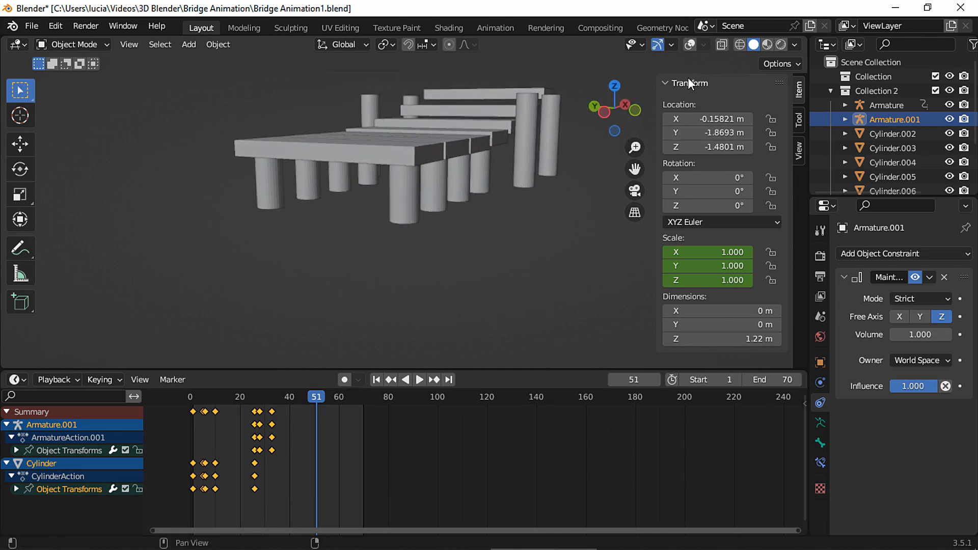
With overlays and X-ray on, duplicate both front armatures and move the copies along X into the second pair of posts, at about X 1.45 m.
left_click(689, 44)
left_click(722, 44)
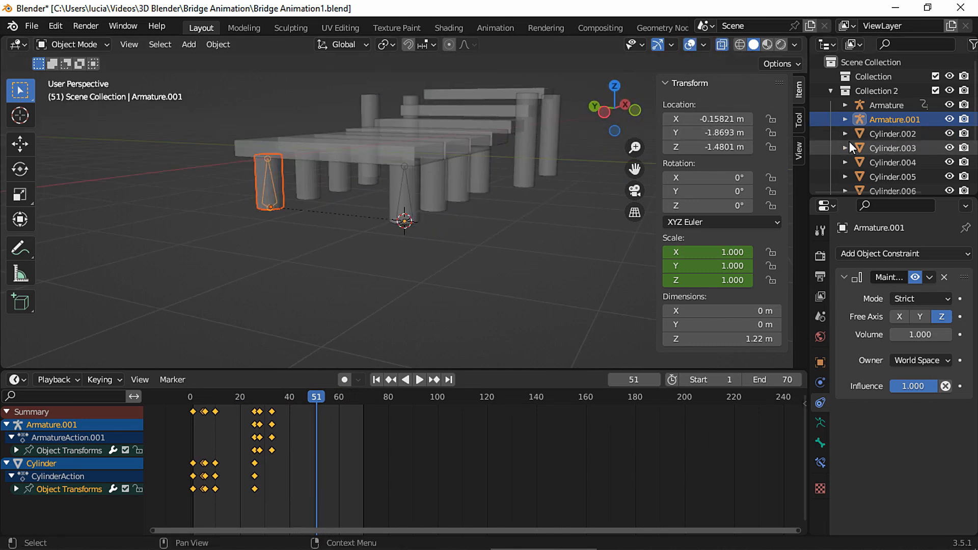
left_click(871, 106, "shift")
middle_click_drag(487, 201, 368, 225)
key("shift+d")
key("Escape")
key("g")
key("x")
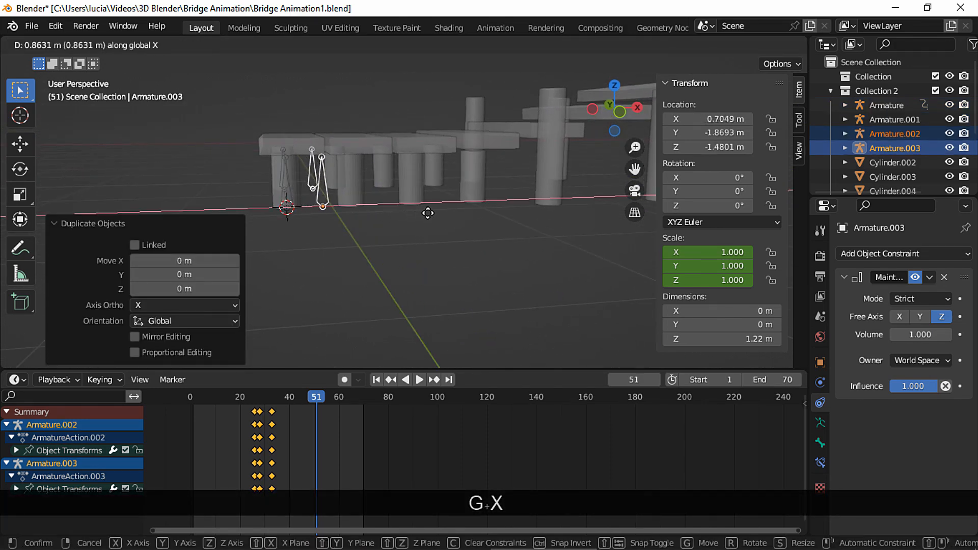
left_click(453, 212)
Duplicate the second pair's armatures and move the copies along X into the third pair of posts, at about X 2.97 m.
scroll(452, 213, "up", 3)
key("shift+d")
key("Escape")
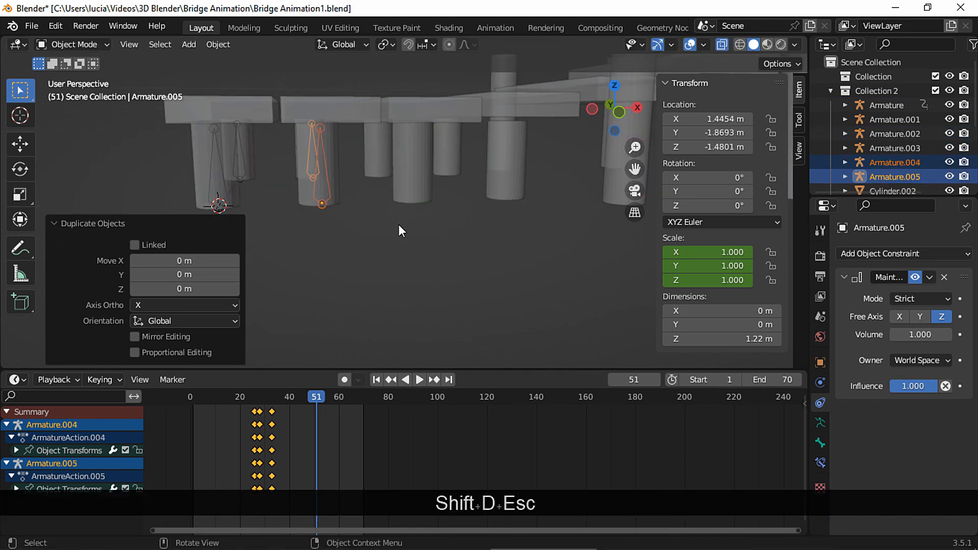
key("g")
key("x")
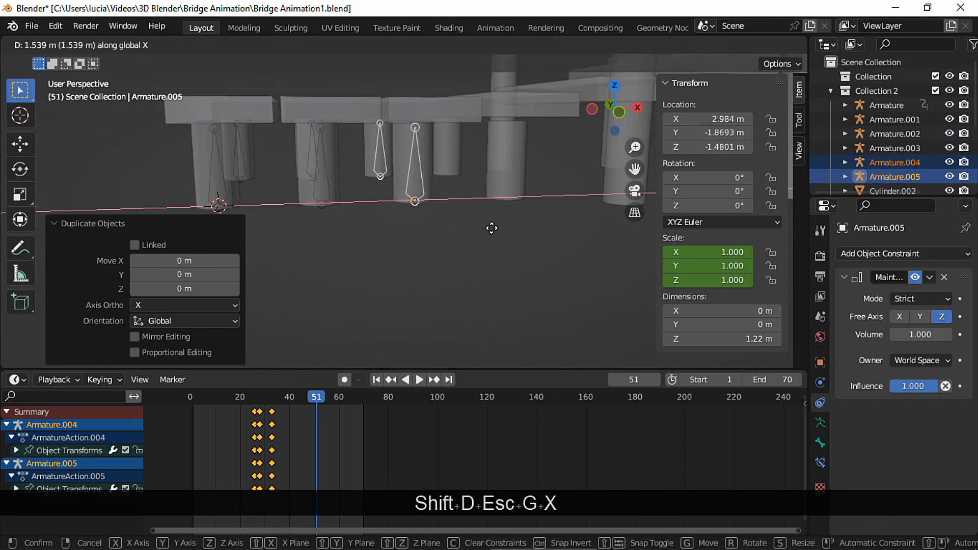
left_click(488, 225)
Duplicate the third pair's armatures and move the copies along X into the fourth pair of posts, at about X 4.63 m.
middle_click_drag(487, 225, 446, 221)
key("shift+d")
key("Escape")
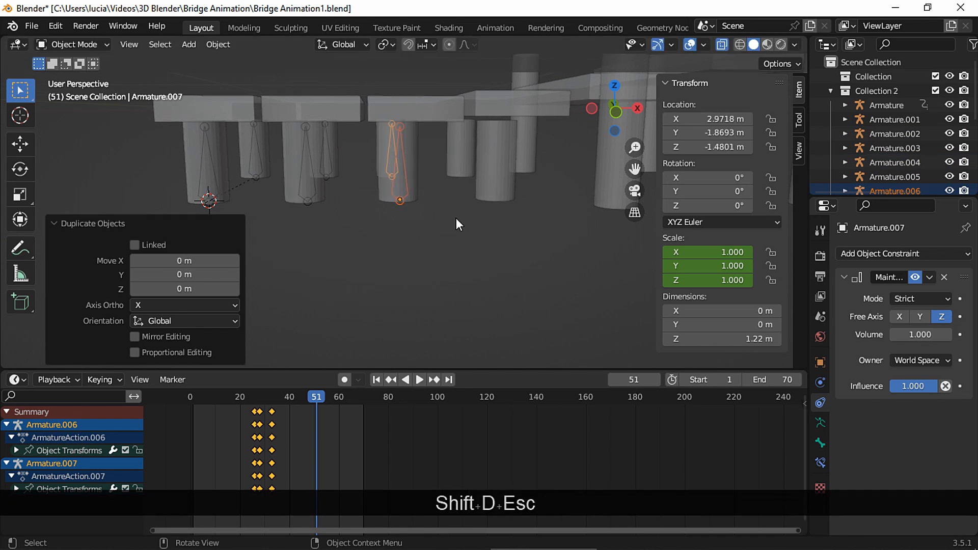
key("g")
key("x")
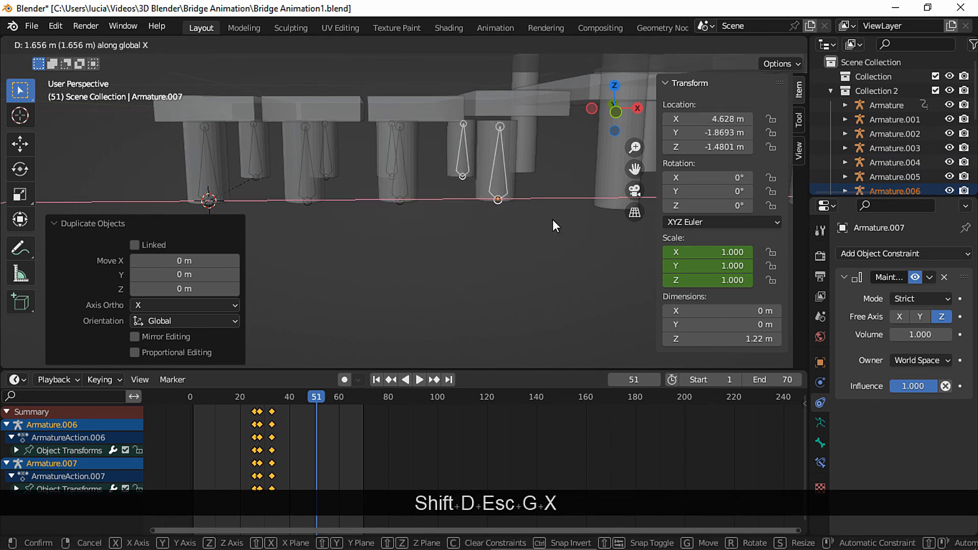
left_click(552, 219)
Parent the fourth pair of posts, Cylinder.009 and Cylinder.008, to Armature.006 and Armature.007 respectively, with automatic weights.
middle_click_drag(533, 201, 538, 199)
left_click(496, 167)
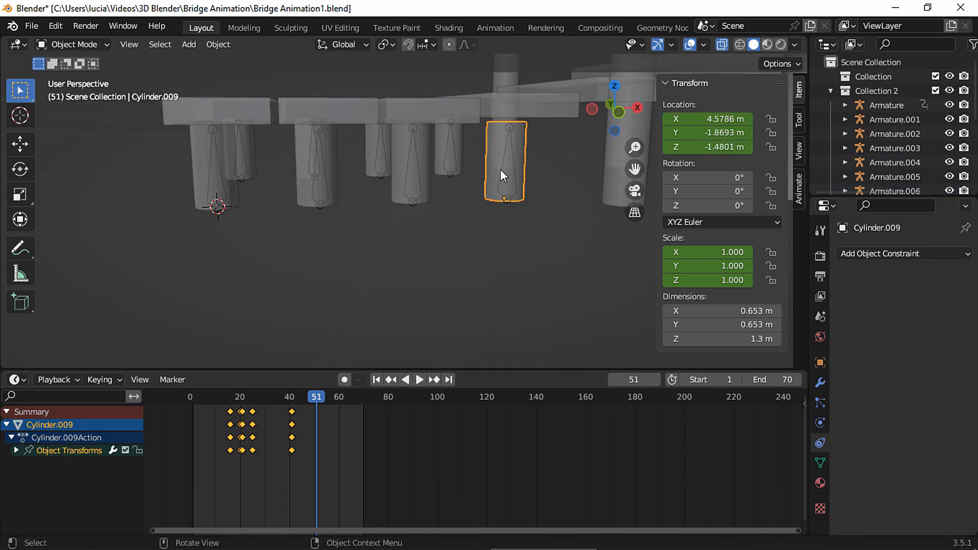
left_click(506, 198, "shift")
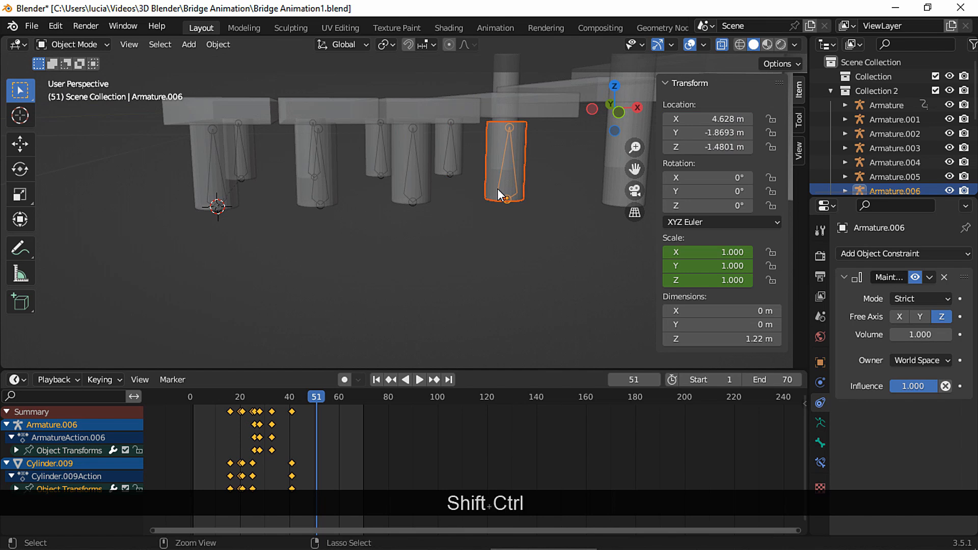
key("ctrl+shift+p")
left_click(497, 189)
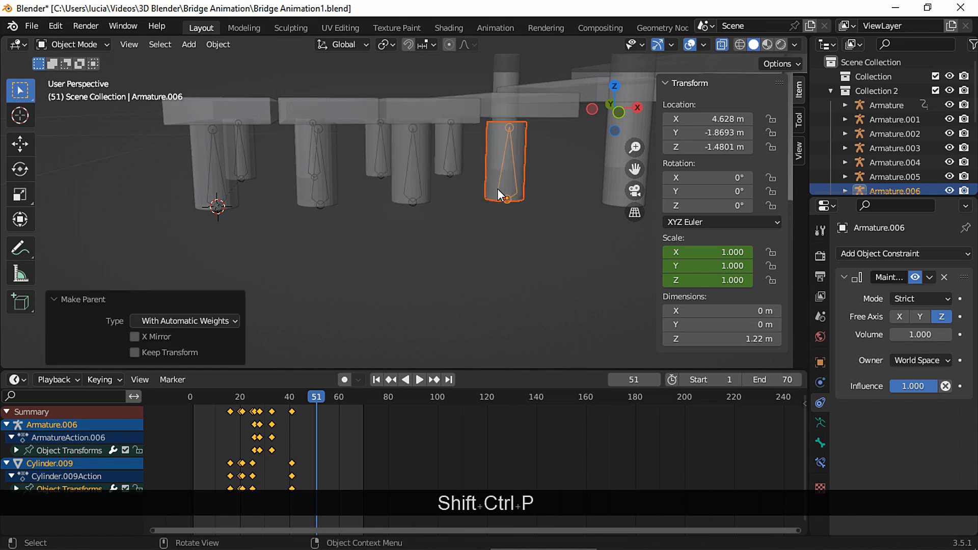
left_click(444, 152)
left_click(457, 160, "shift")
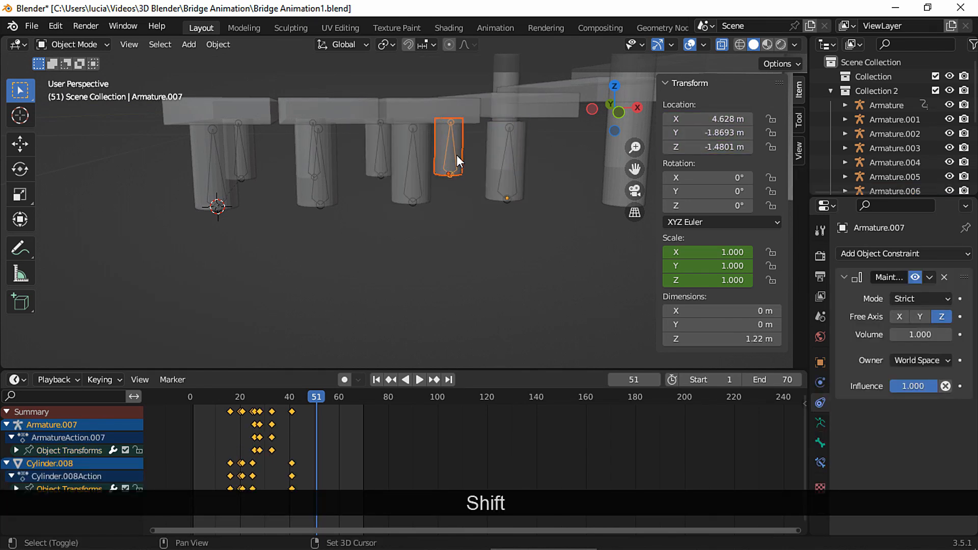
key("ctrl+shift+p")
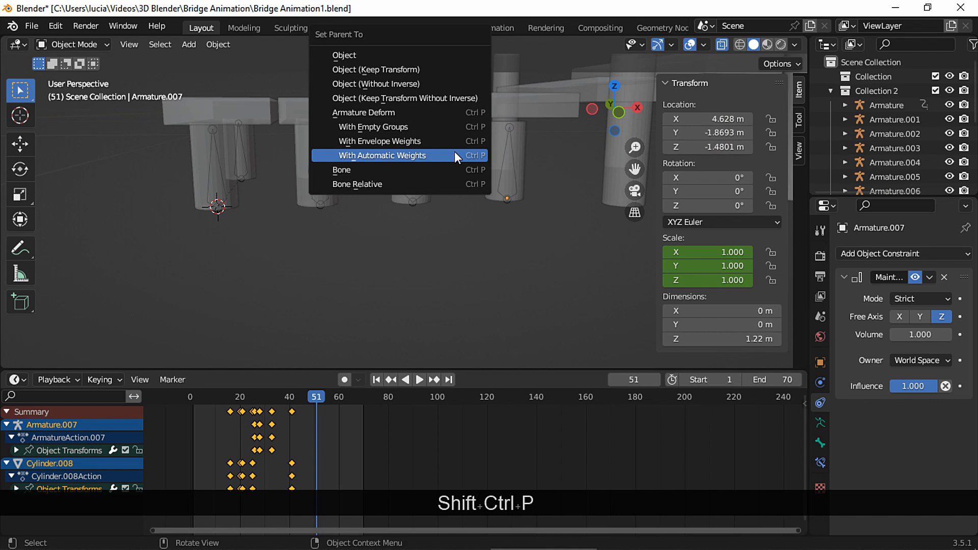
left_click(454, 151)
Move the keyframes of Armature.006 and Armature.007 to start at frame 41, matching their posts' last keyframe.
left_click(445, 141)
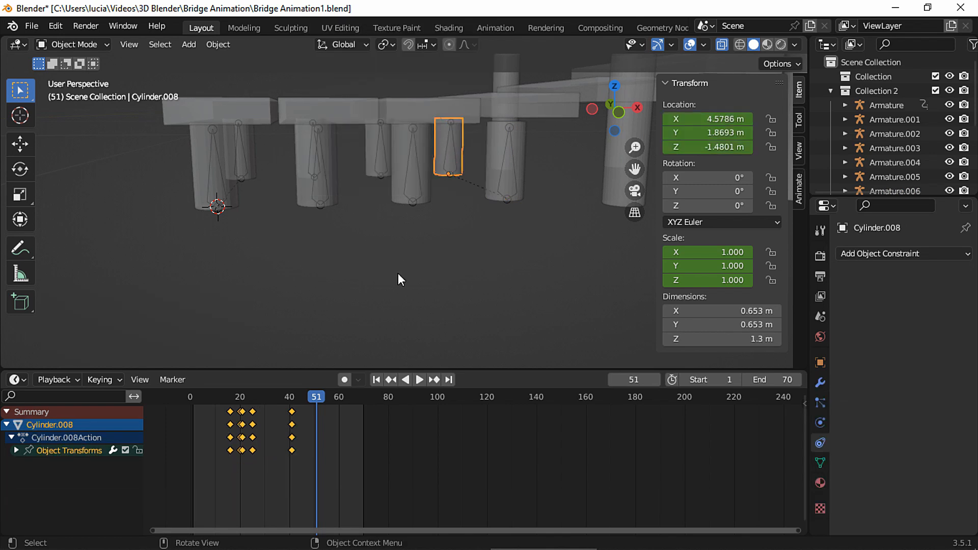
left_click(390, 380)
left_click(505, 160)
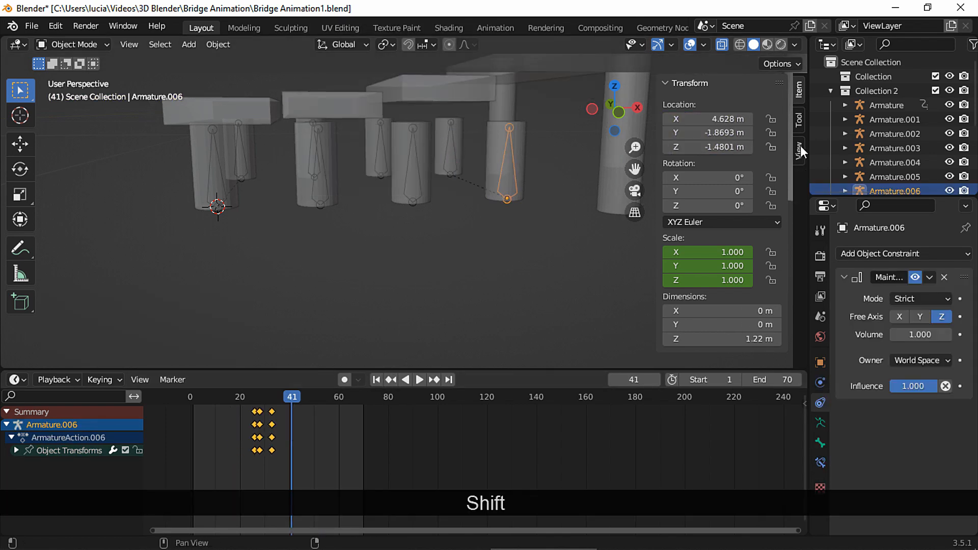
scroll(891, 145, "down", 3)
left_click(891, 154, "shift")
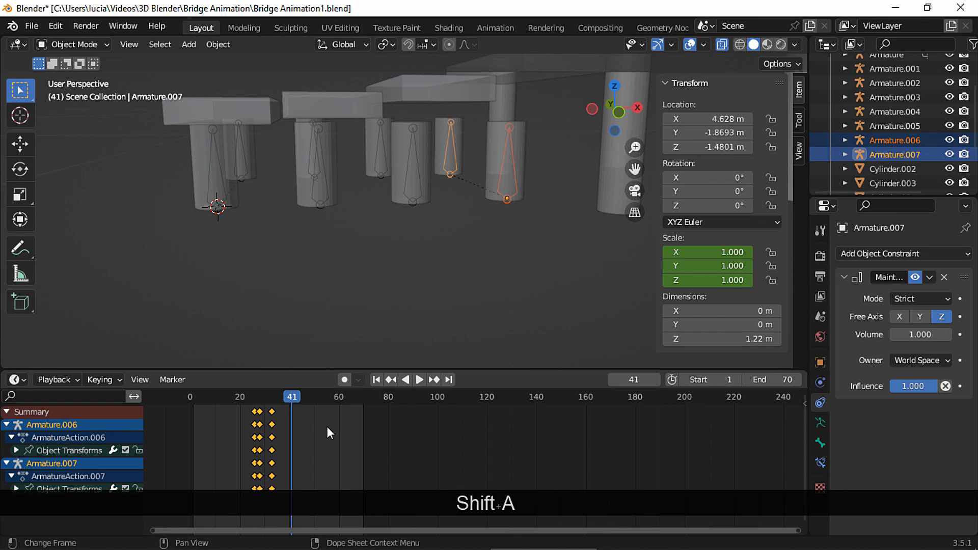
key("g")
left_click(372, 445)
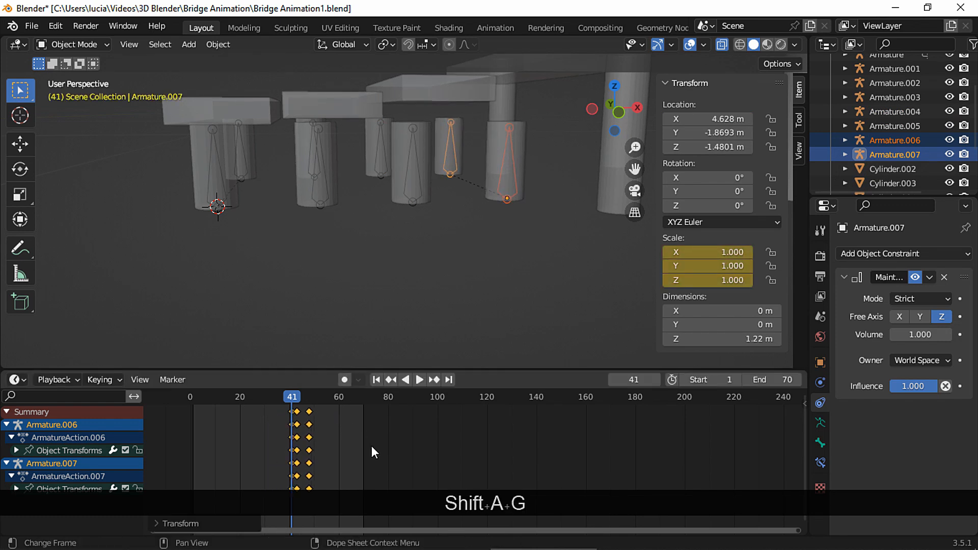
Parent the third pair of posts, Cylinder.005 and Cylinder.004, to Armature.004 and Armature.005 respectively, with automatic weights.
left_click(417, 176)
left_click(409, 160, "shift")
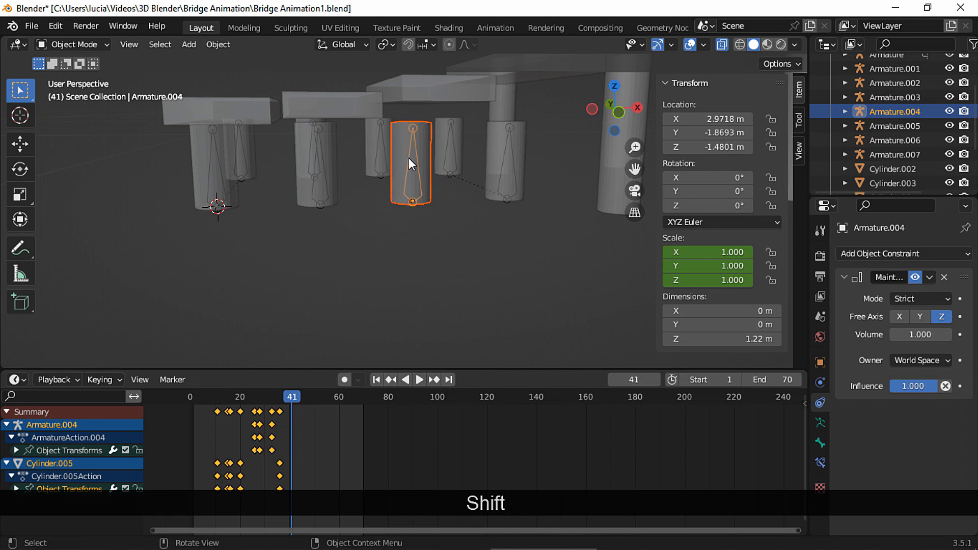
key("shift+ctrl+p")
left_click(408, 163)
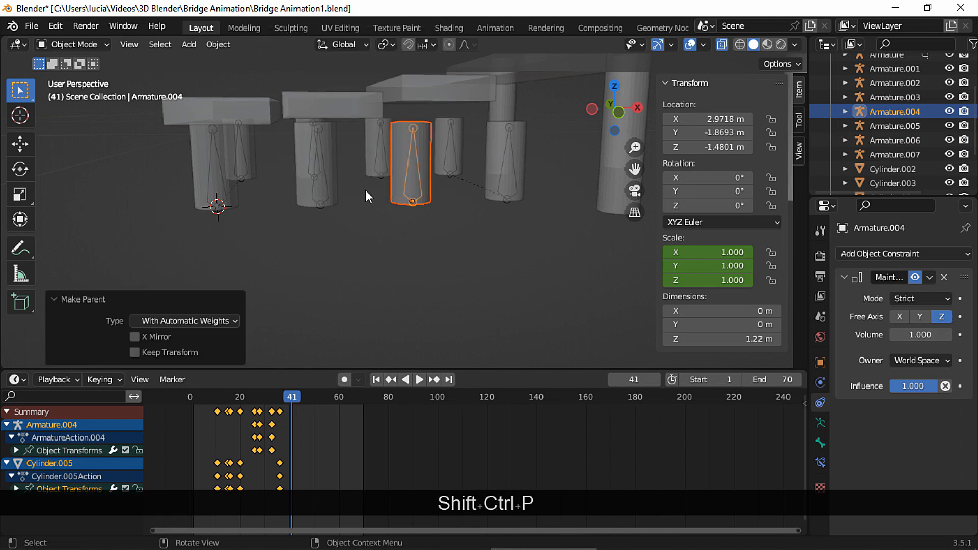
left_click(377, 145)
left_click(379, 150, "shift")
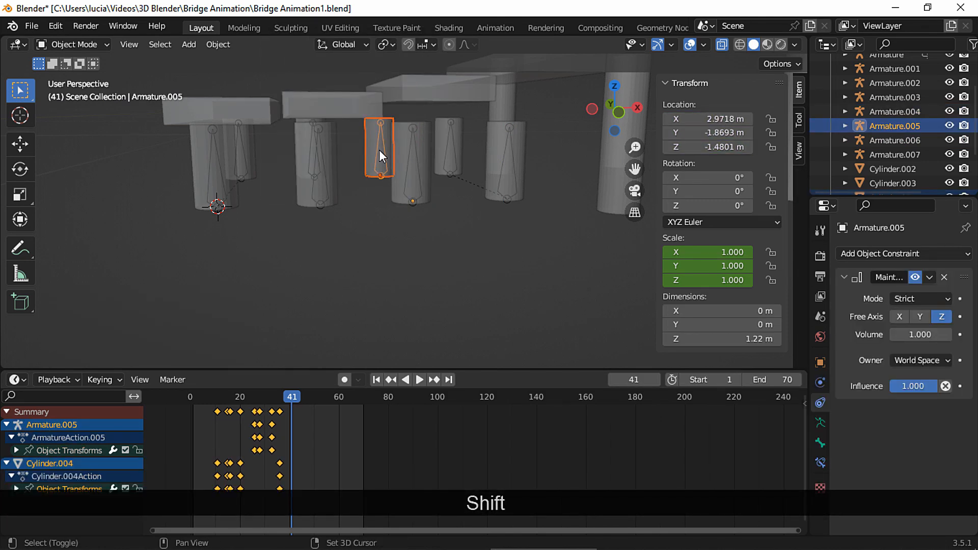
key("shift+ctrl+p")
left_click(374, 150)
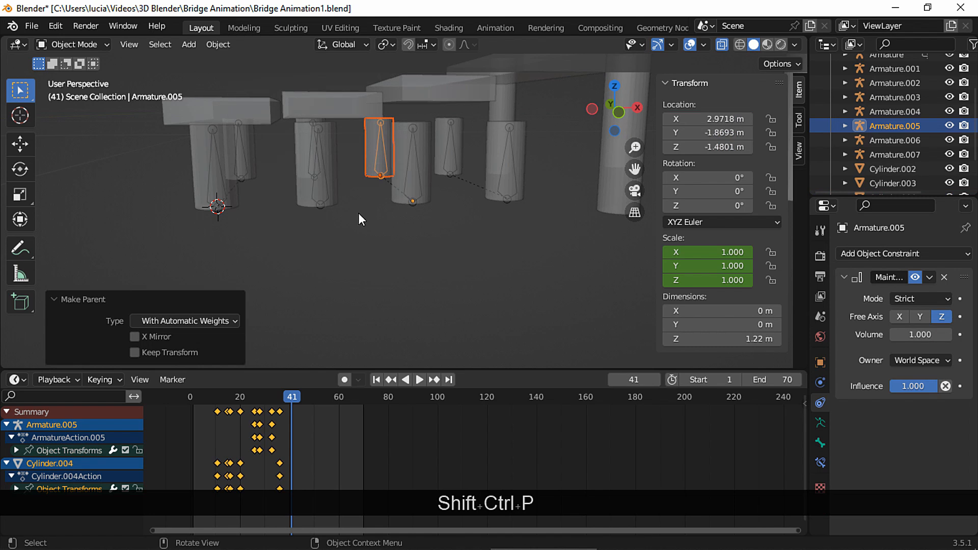
Move the keyframes of Armature.004 and Armature.005 to start at frame 36, matching the third pair of posts' last keyframe.
left_click(372, 147)
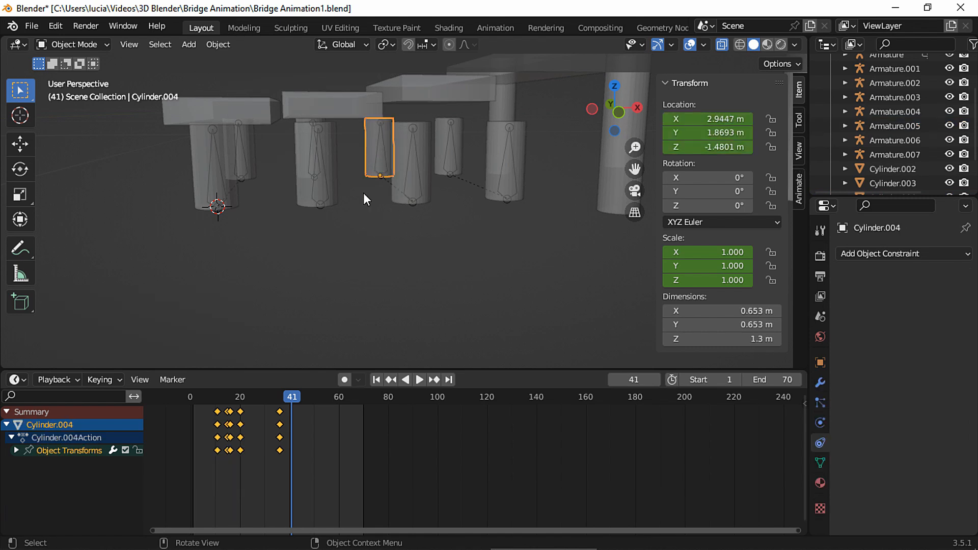
left_click(393, 377)
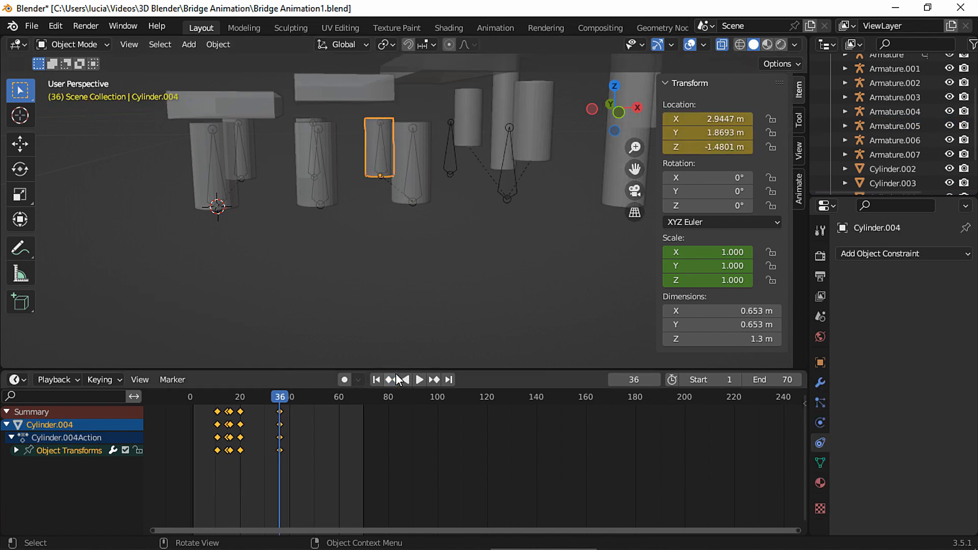
left_click(383, 166)
left_click(881, 111, "shift")
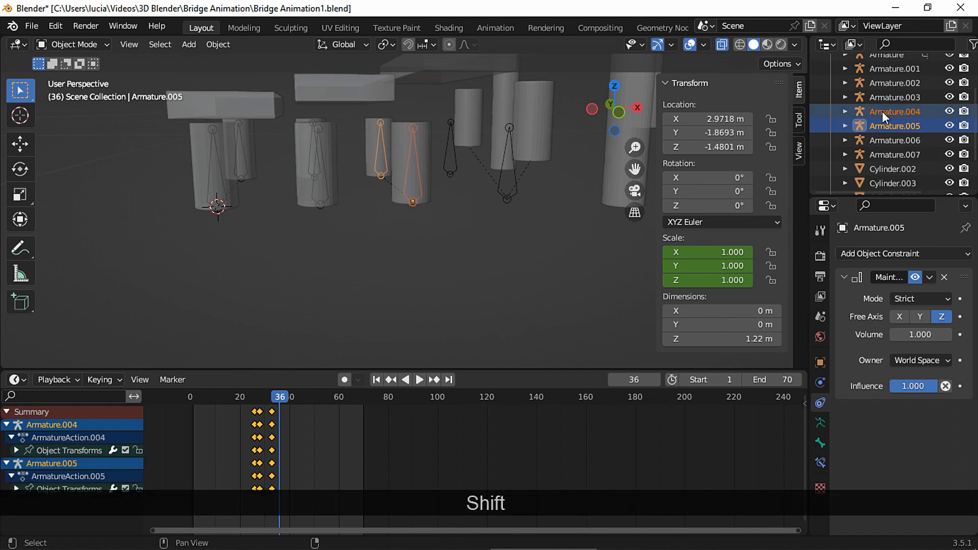
key("g")
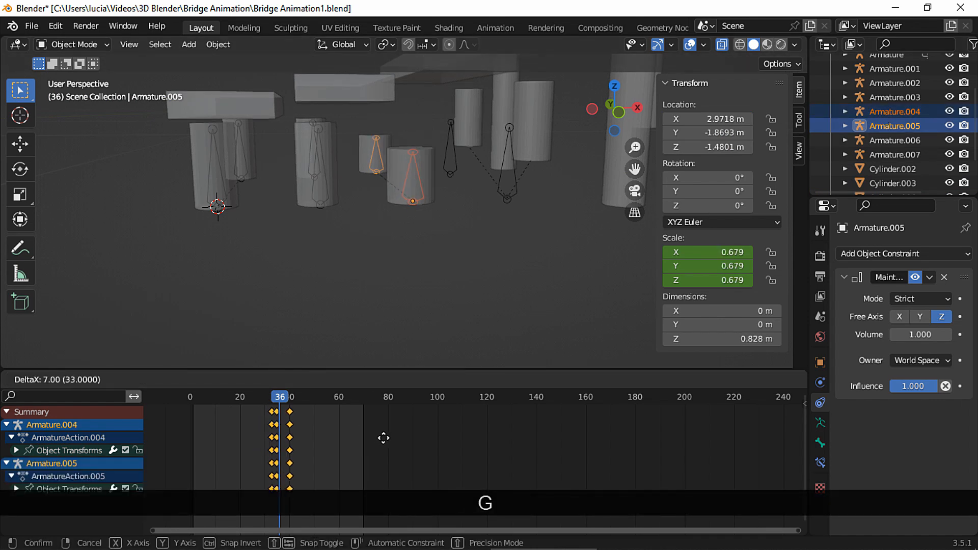
left_click(390, 439)
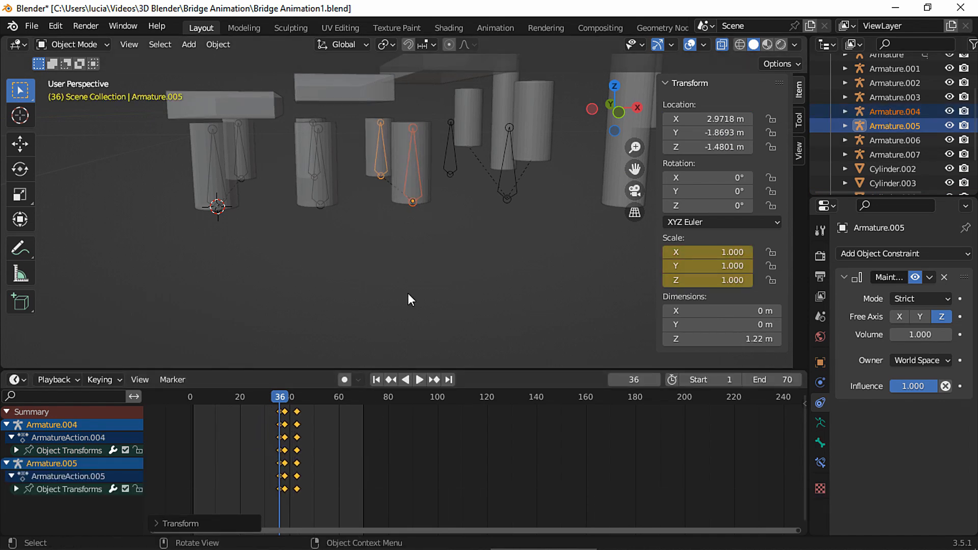
Parent the second pair's front post, Cylinder.003, to Armature.002 with automatic weights.
left_click(326, 178)
middle_click_drag(325, 176, 326, 196)
left_click(352, 203, "shift")
key("ctrl+p")
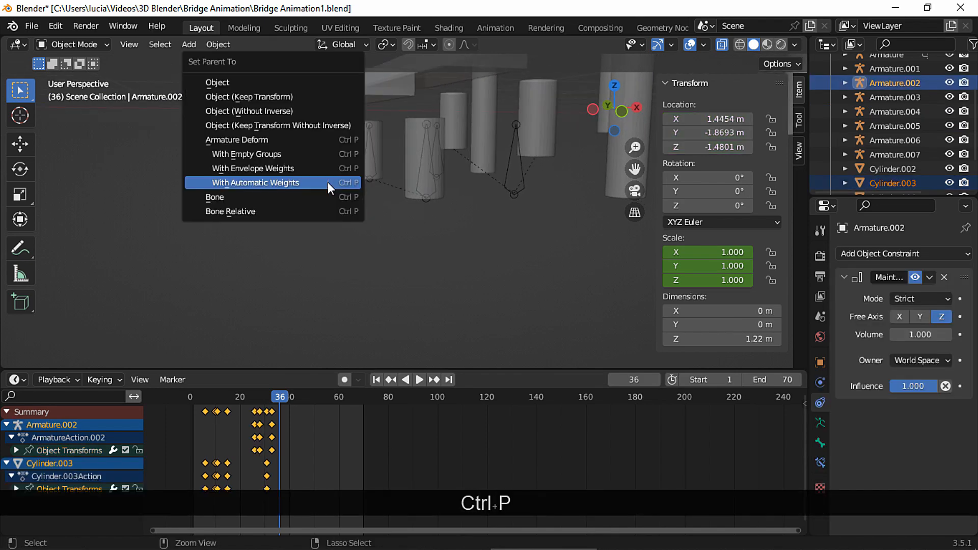
left_click(327, 182)
Parent the second pair's rear post, Cylinder.002, to Armature.003 with envelope weights.
left_click(298, 149)
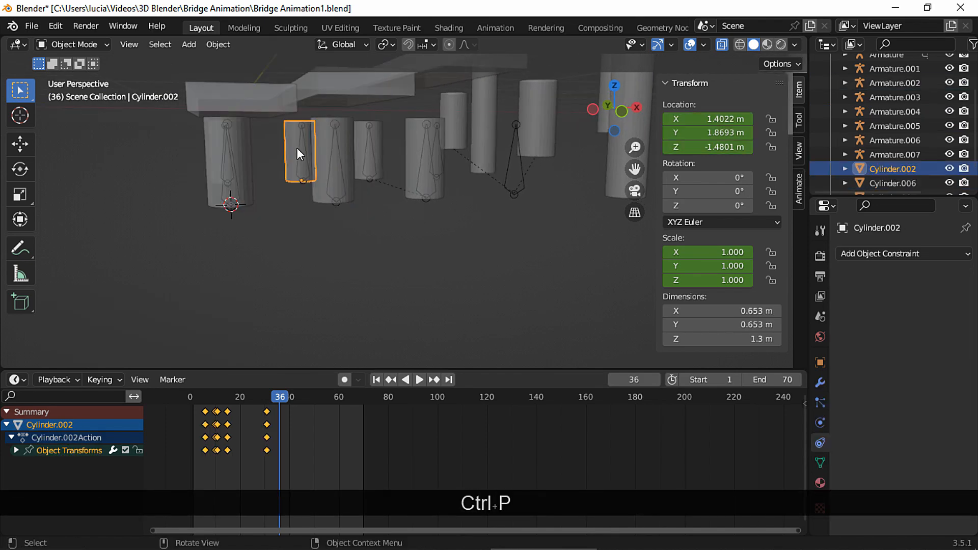
left_click(302, 141, "shift")
key("ctrl+shift+p")
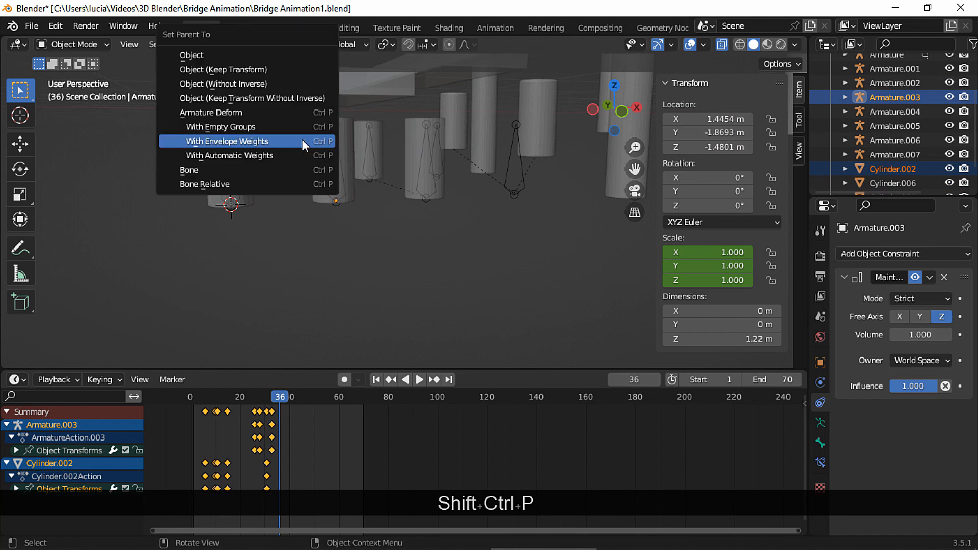
left_click(302, 139)
Move the keyframes of Armature.002 and Armature.003 to start at frame 31, matching their posts' last keyframe, and turn off X-ray display.
left_click(317, 225)
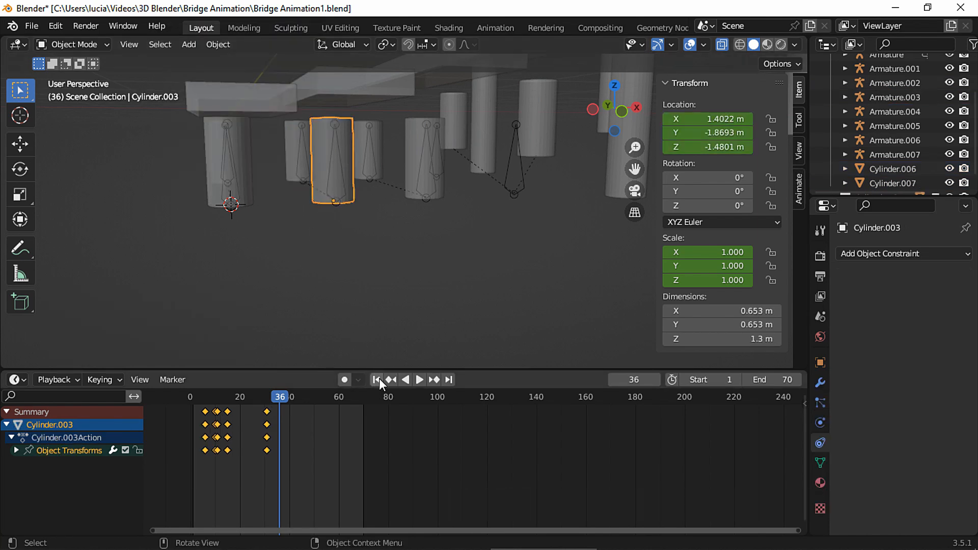
left_click(392, 379)
left_click(878, 97)
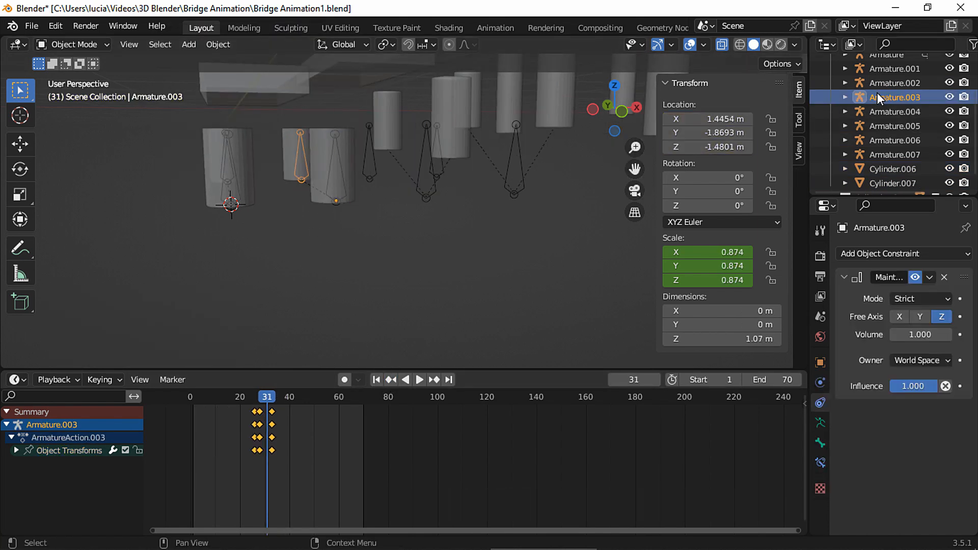
left_click(884, 83, "shift")
key("g")
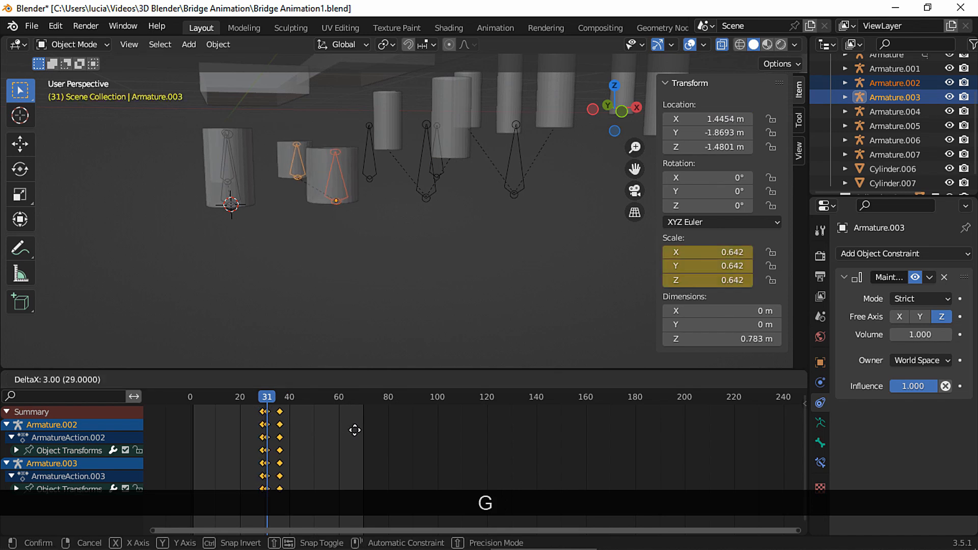
left_click(359, 442)
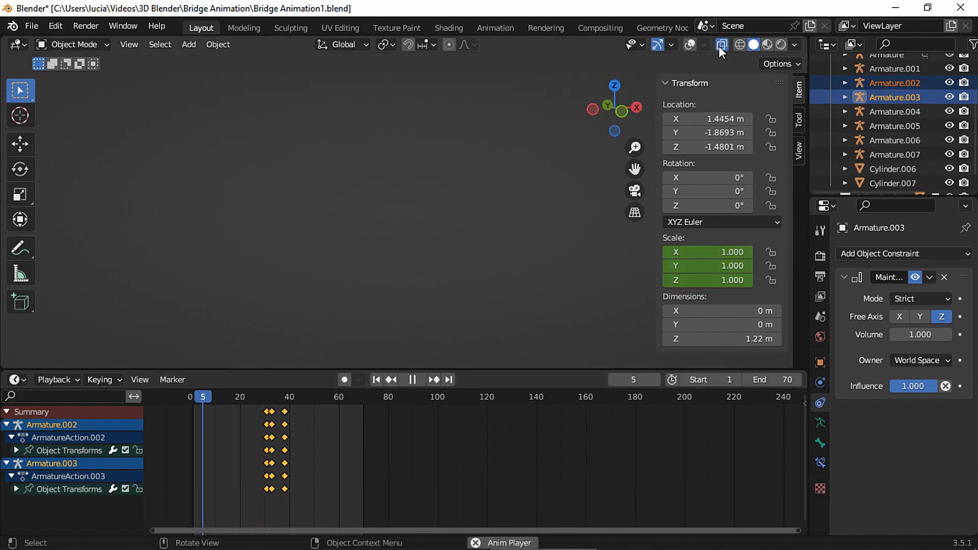
left_click(722, 45)
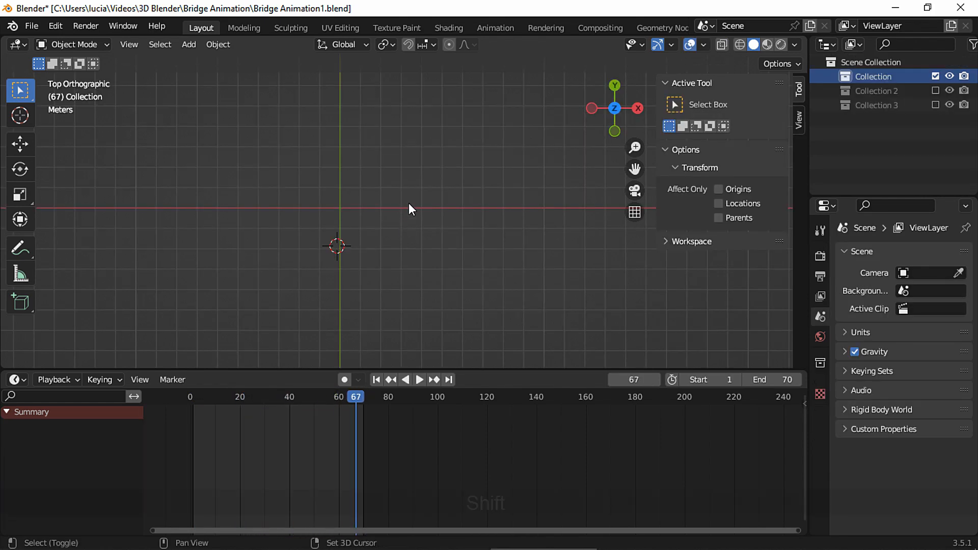
Return the 3D cursor to the world origin and add a mesh circle, moved along X to about -2.07 m.
key("shift+s")
left_click(350, 252)
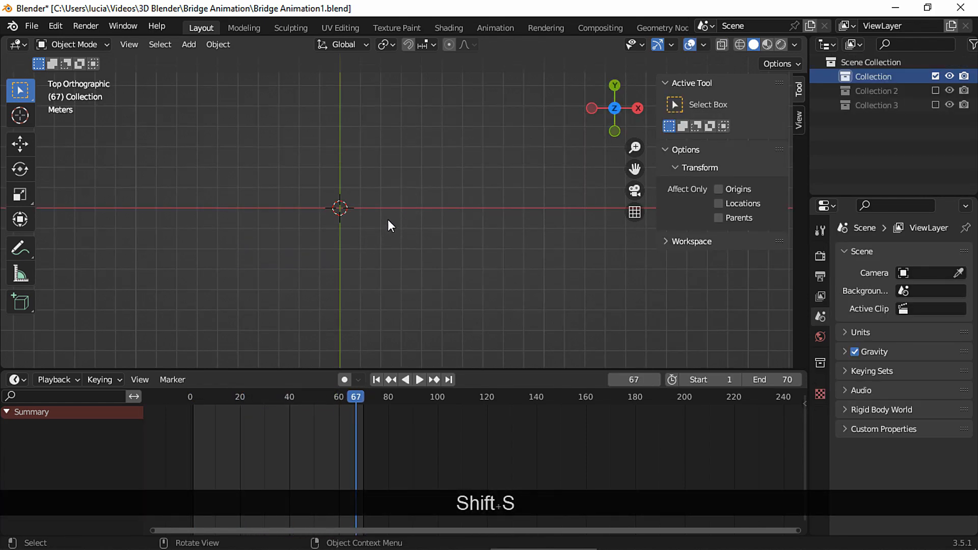
key("shift+a")
mouse_move(412, 105)
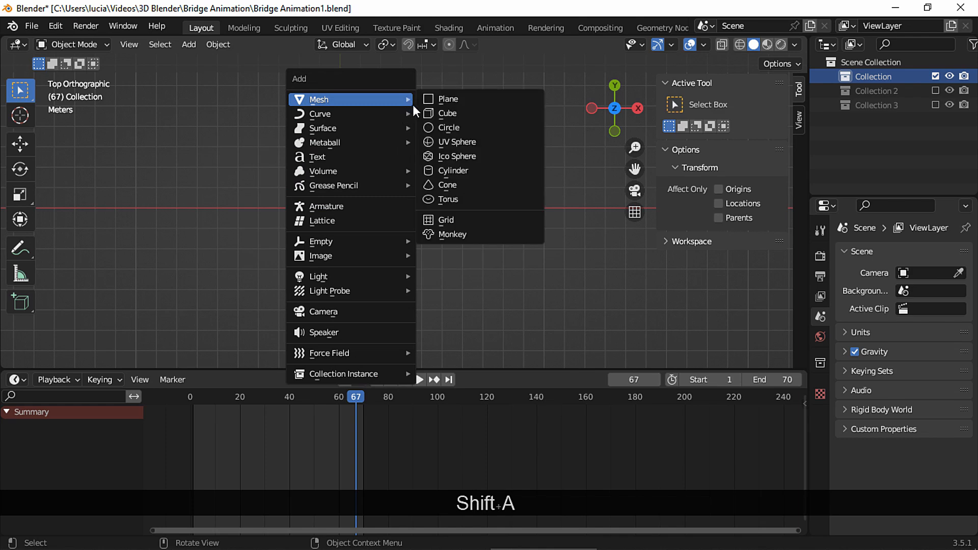
left_click(445, 128)
key("g")
key("x")
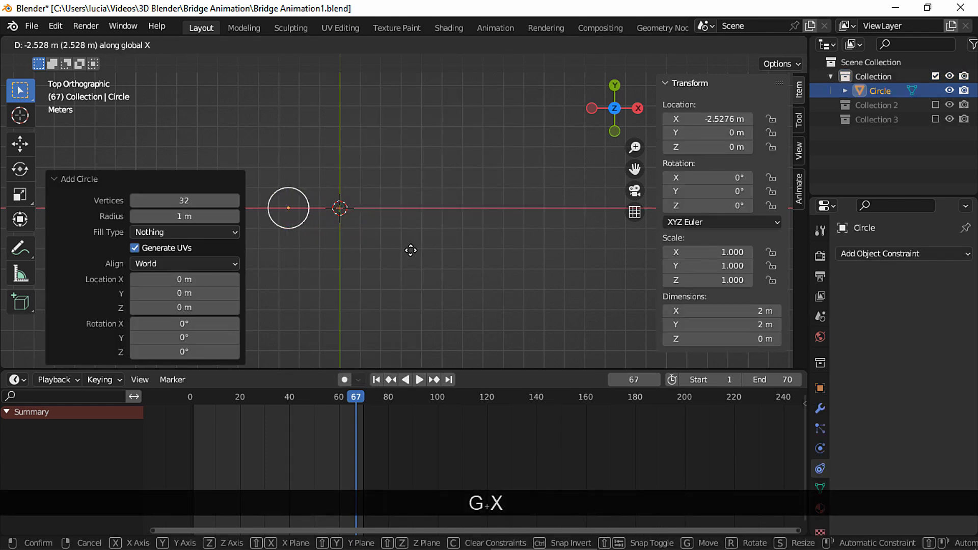
left_click(418, 250)
Add a plain-axes empty at the world origin.
key("shift+a")
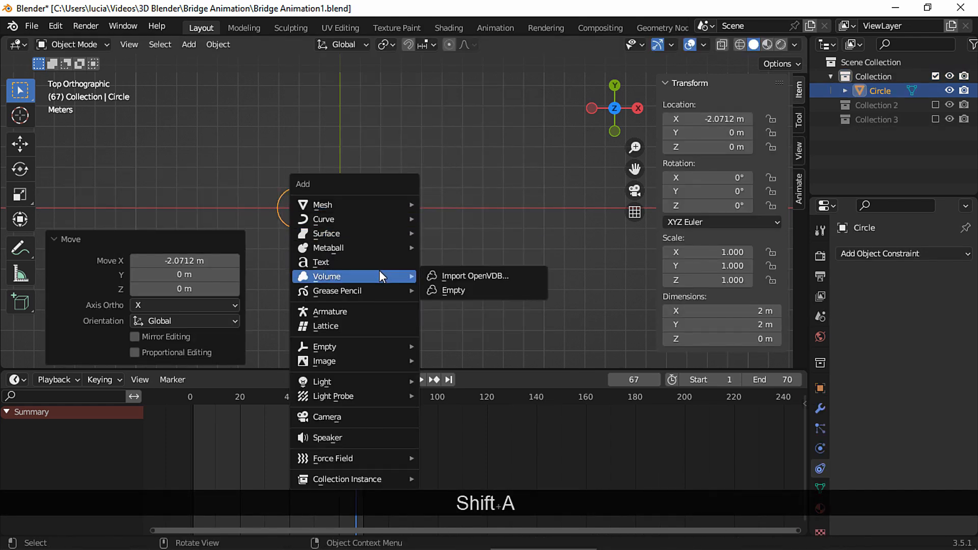
mouse_move(383, 350)
left_click(461, 347)
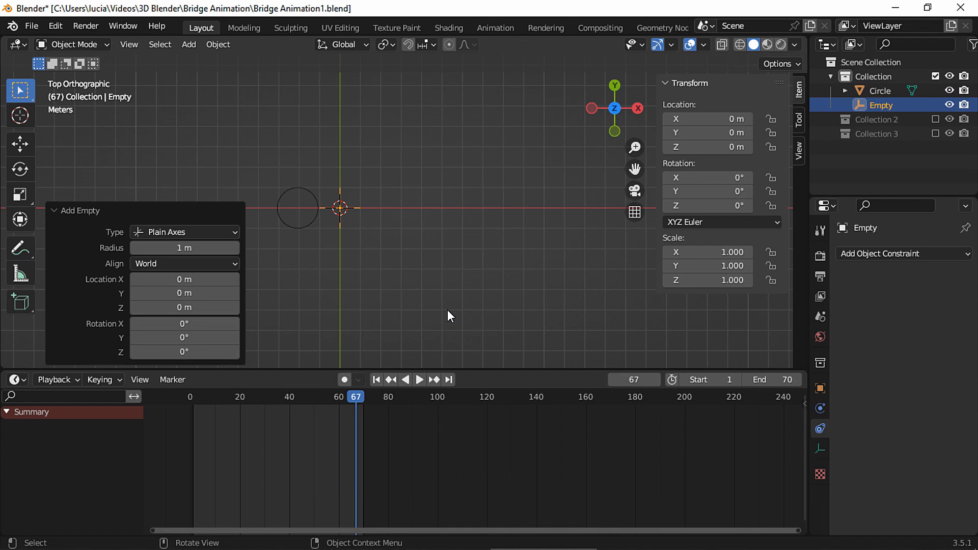
Give the circle an Array modifier with Relative Offset off and Object Offset on, using the empty as the offset object.
left_click(308, 226)
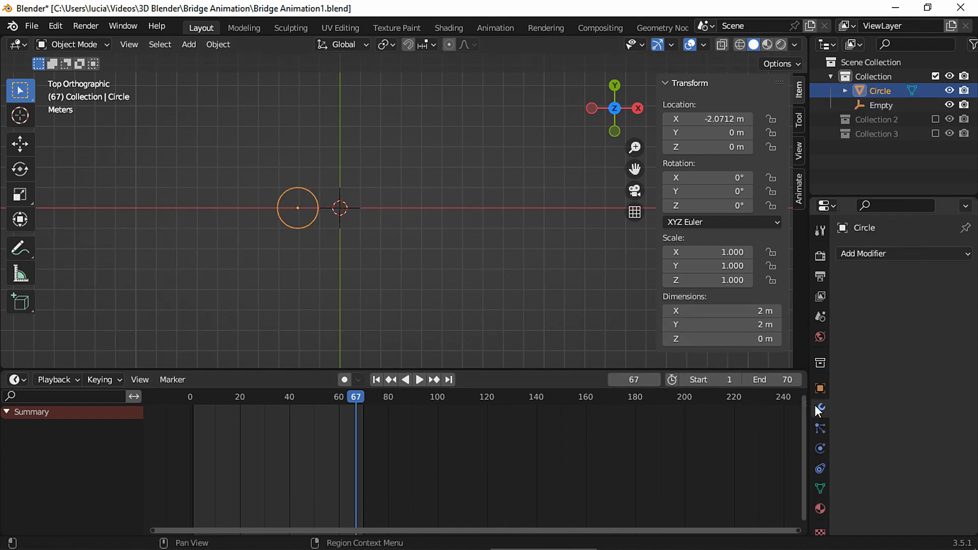
left_click(862, 254)
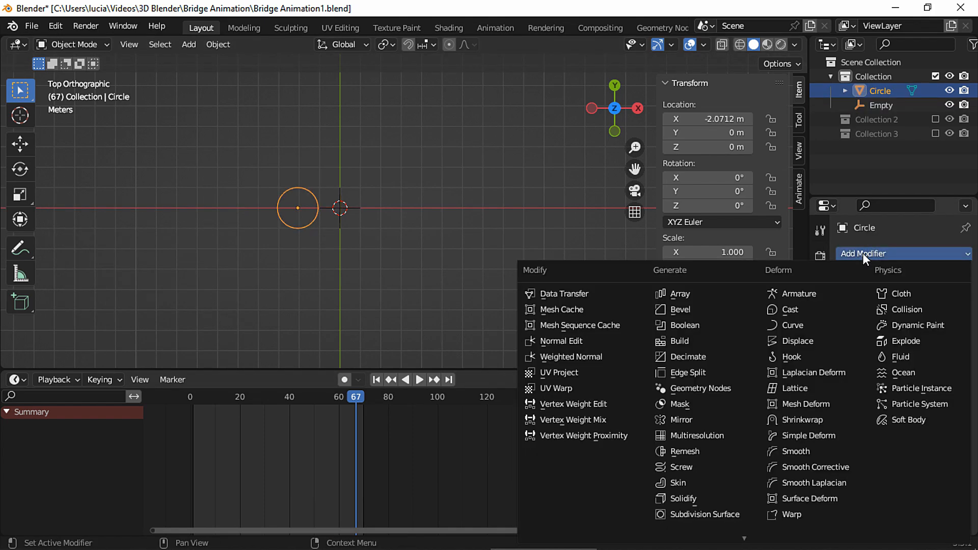
left_click(717, 295)
left_click(864, 338)
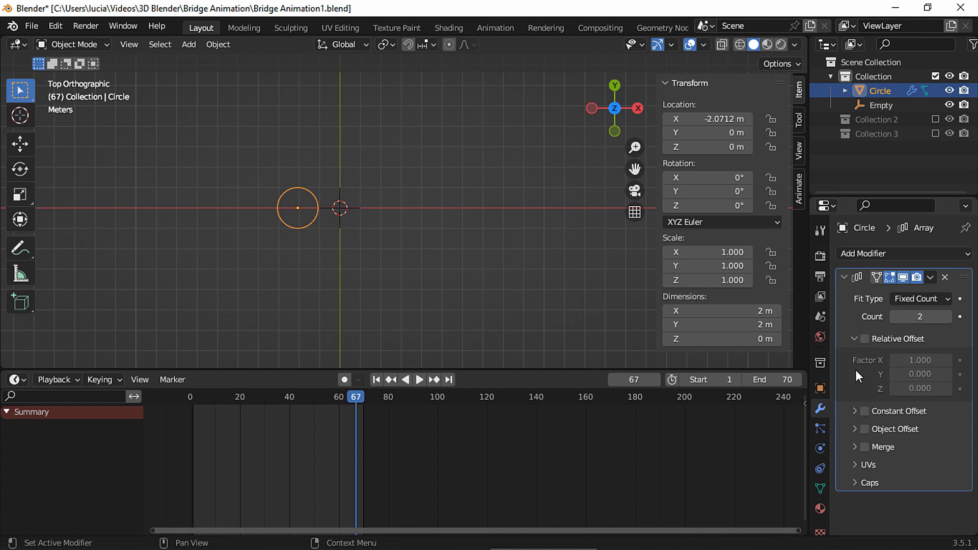
left_click(863, 429)
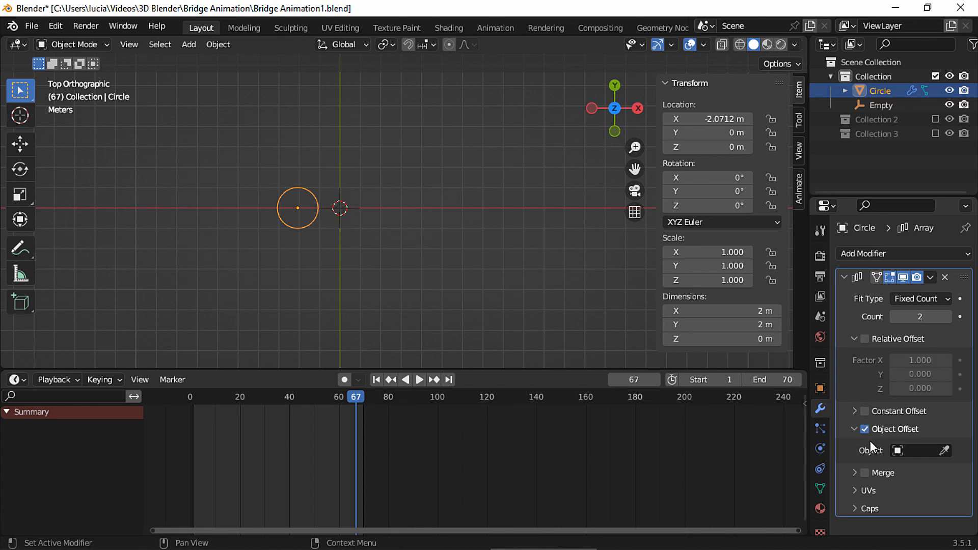
left_click(943, 451)
left_click(351, 204)
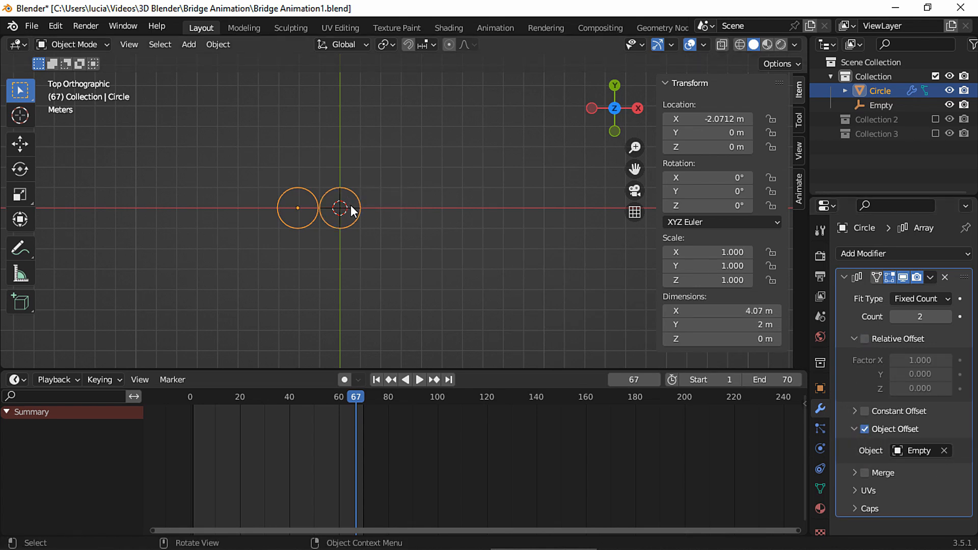
Move the circle along X to about -3.12 m and set its array count to 4.
key("g")
key("x")
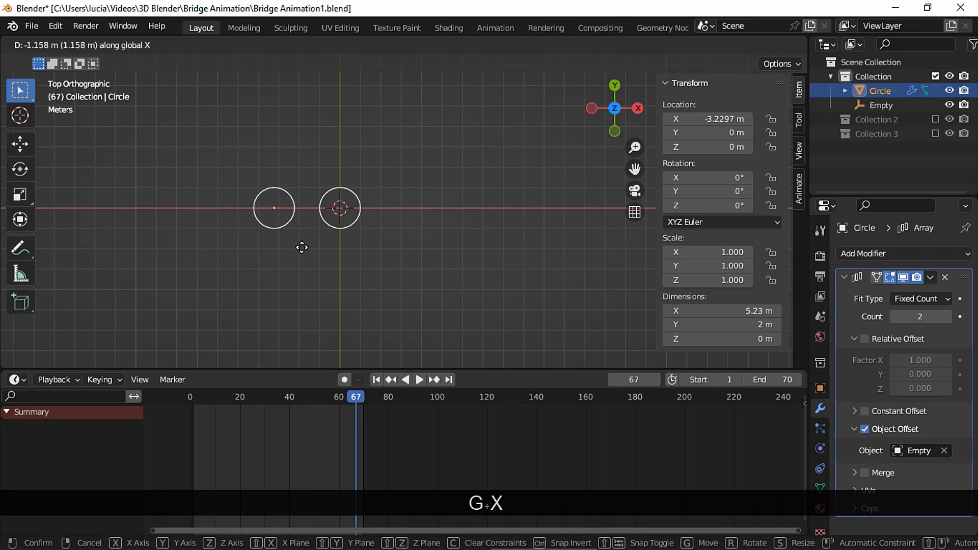
left_click(308, 254)
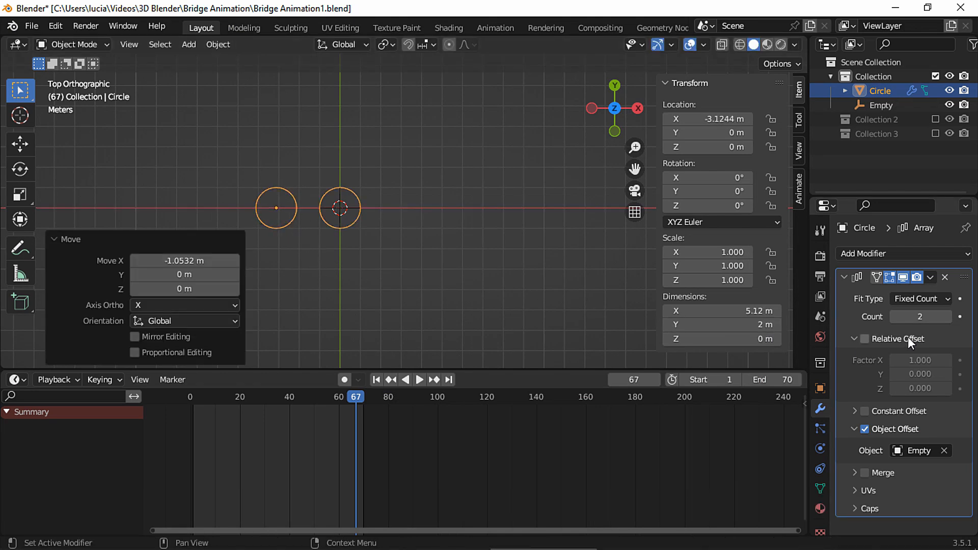
left_click(949, 316)
left_click(948, 316)
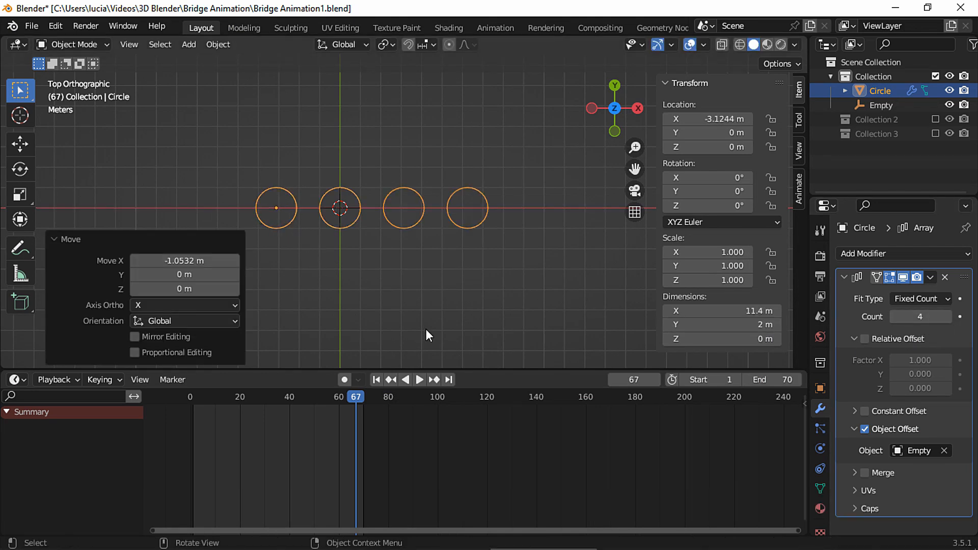
Rotate the empty by -90° in top view.
left_click(340, 208)
key("r")
key("KP_Subtract")
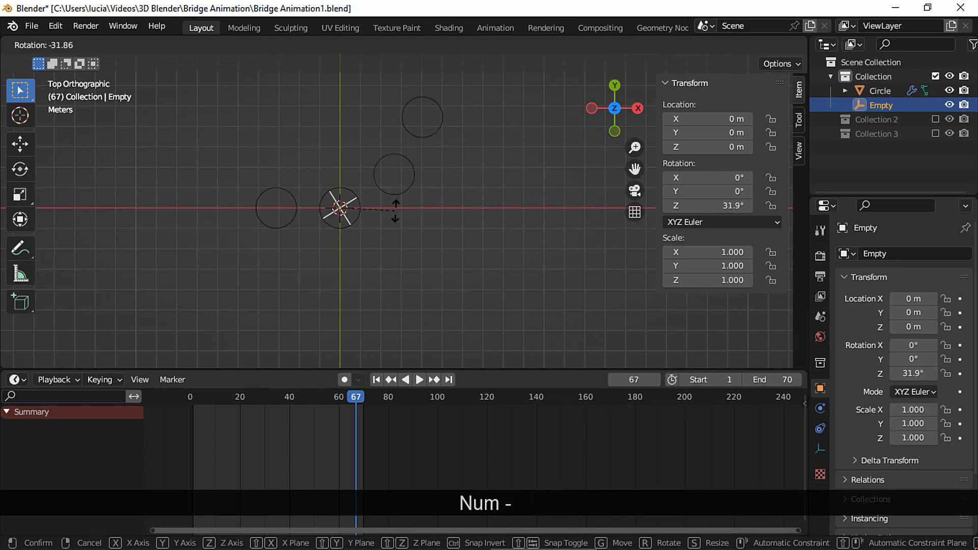
type("90")
key("Return")
Set the circle's origin to the 3D cursor.
left_click(291, 130)
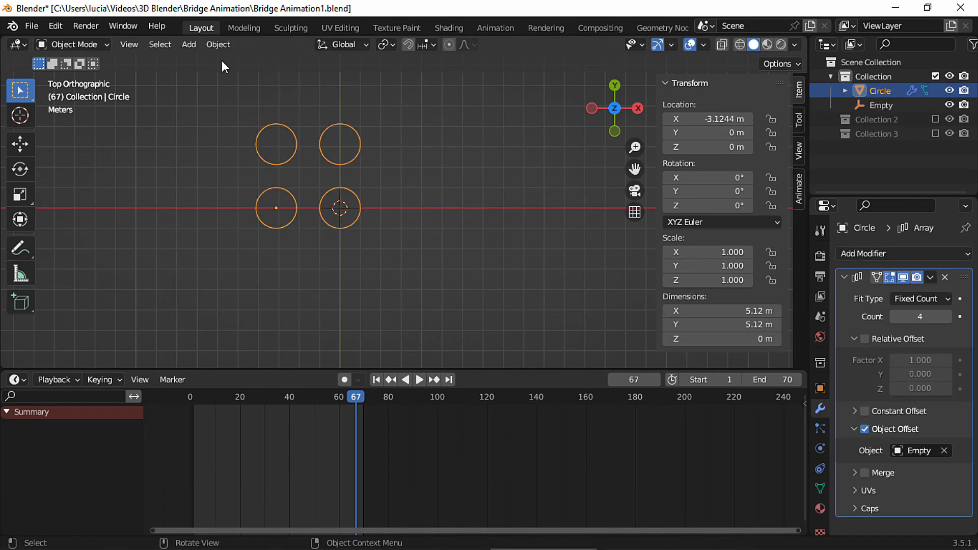
left_click(219, 44)
mouse_move(271, 78)
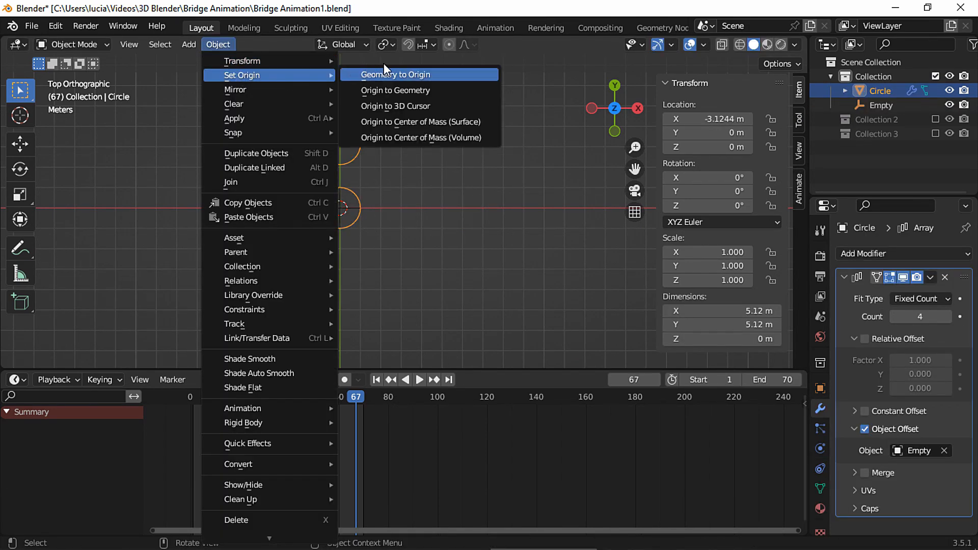
left_click(417, 102)
Enlarge the circle's mesh in Edit Mode by a factor of about 2.005 and again by about 1.028, and return to Object Mode.
key("Tab")
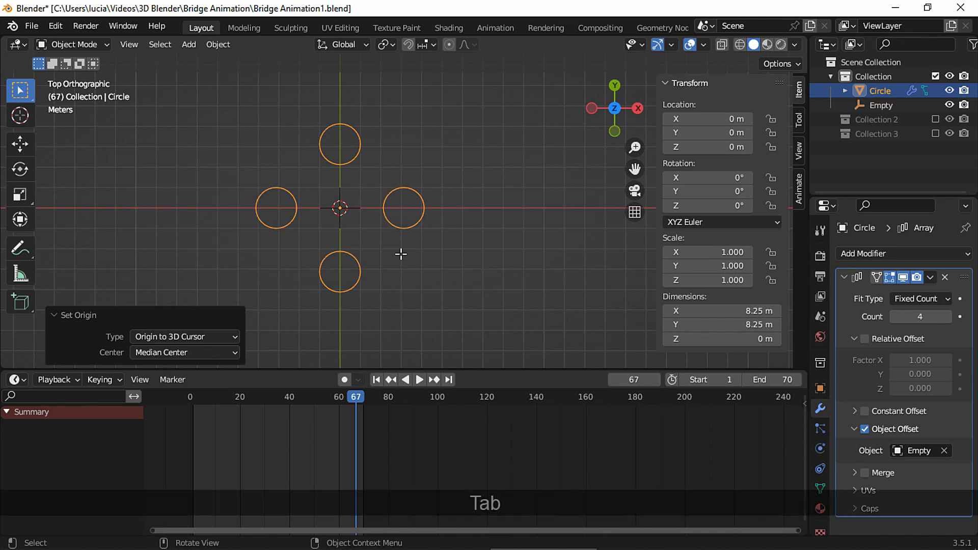
key("s")
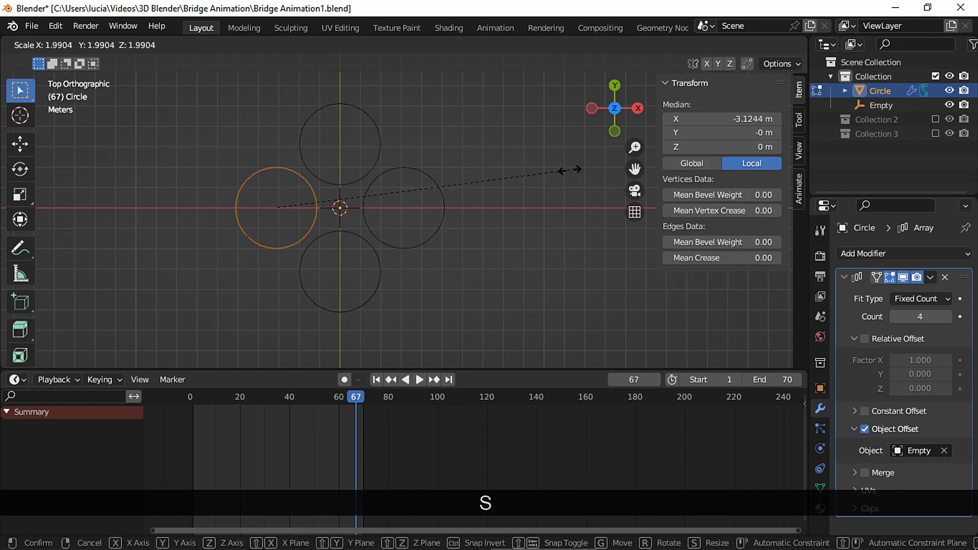
left_click(572, 170)
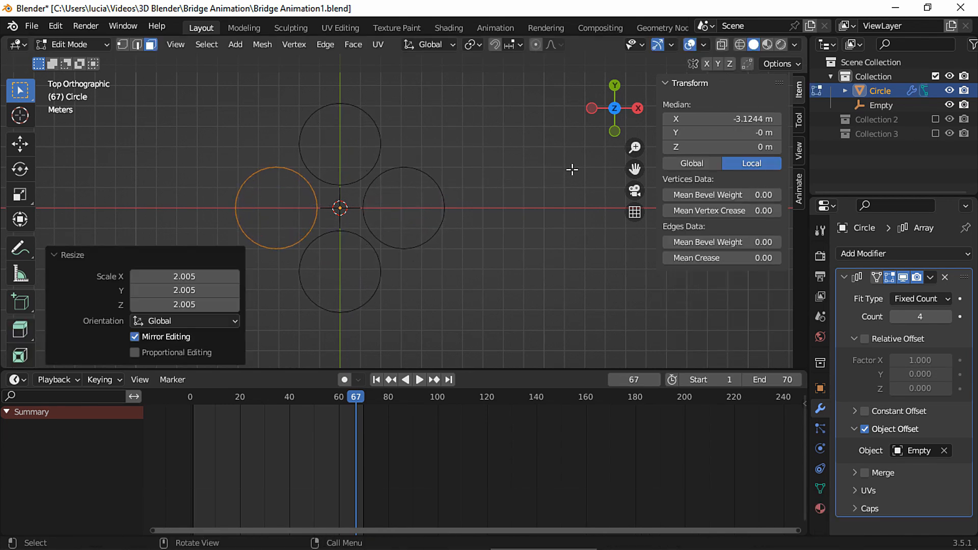
key("s")
left_click(541, 180)
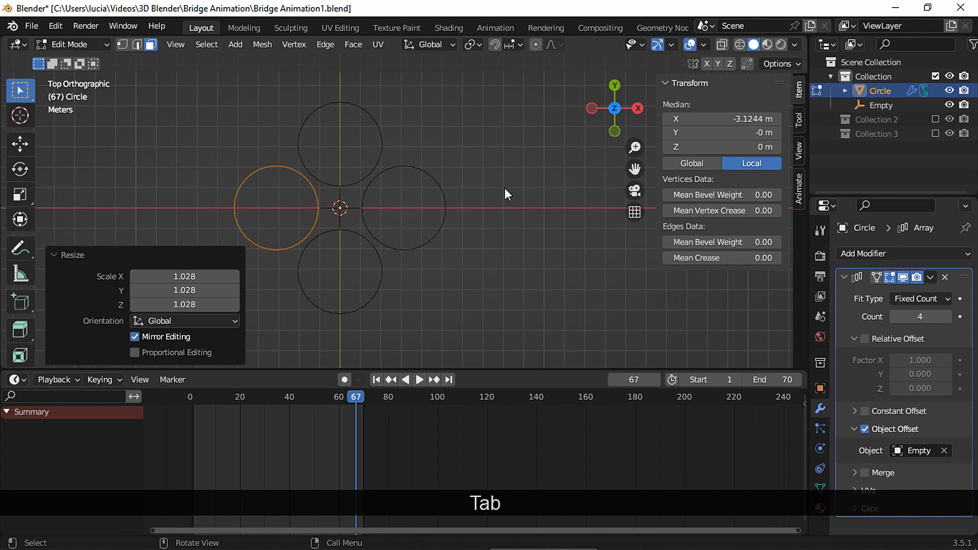
key("Tab")
Scale the circle and the empty together down to about 0.55.
key("a")
key("s")
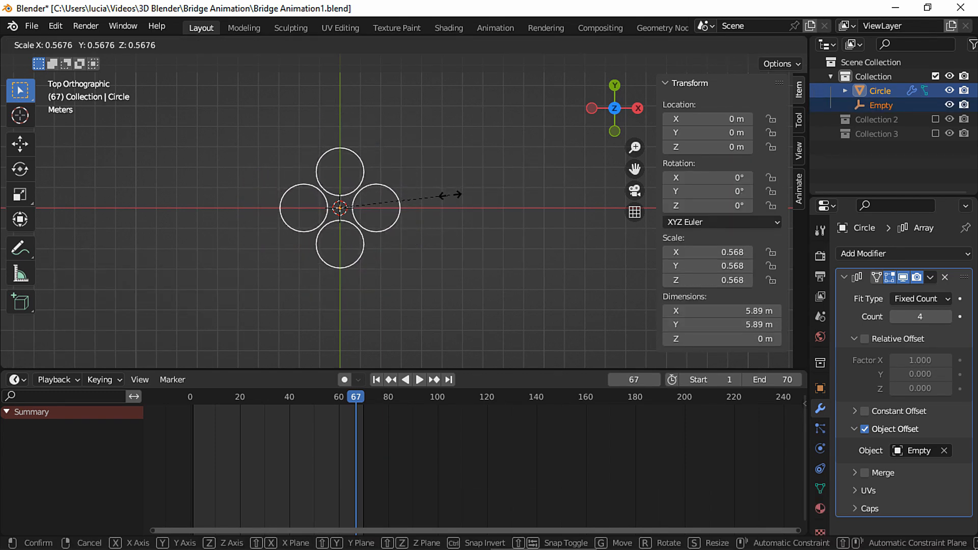
left_click(445, 200)
Add a Screw modifier to the circle below its Array modifier.
left_click(842, 278)
left_click(850, 253)
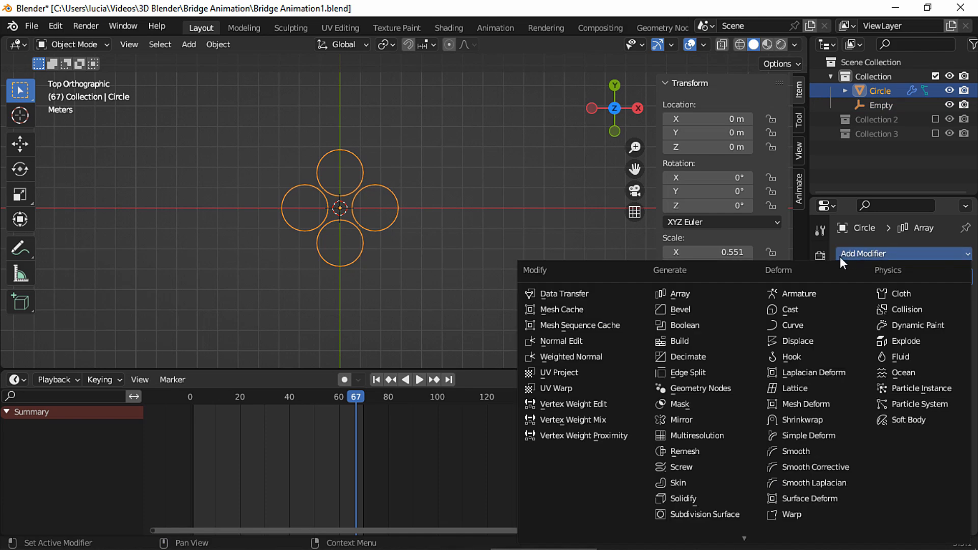
left_click(701, 466)
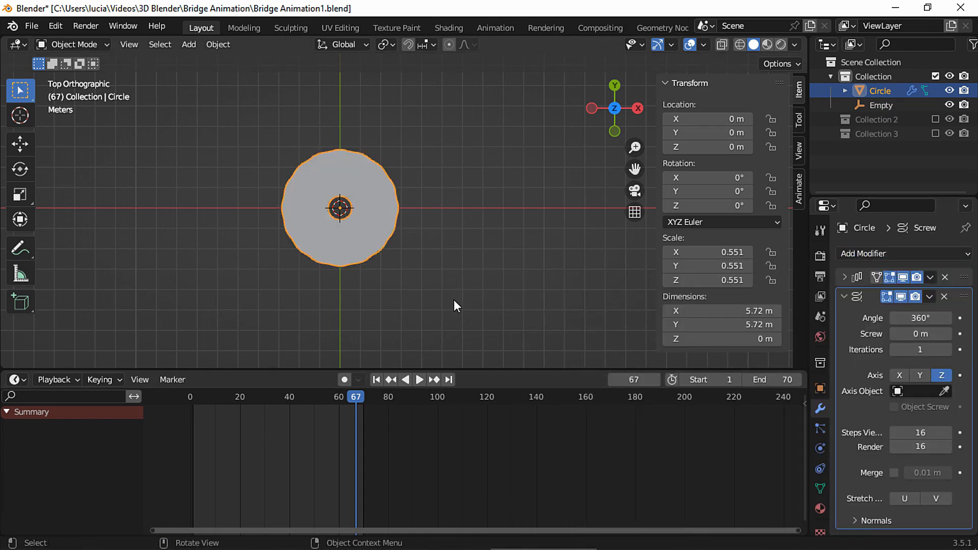
Set the Screw modifier's screw distance to 23.4 m to stretch the twisted strands along Z.
middle_click_drag(454, 305, 461, 192)
left_click_drag(915, 334, 935, 326)
middle_click_drag(528, 215, 571, 251, "ctrl")
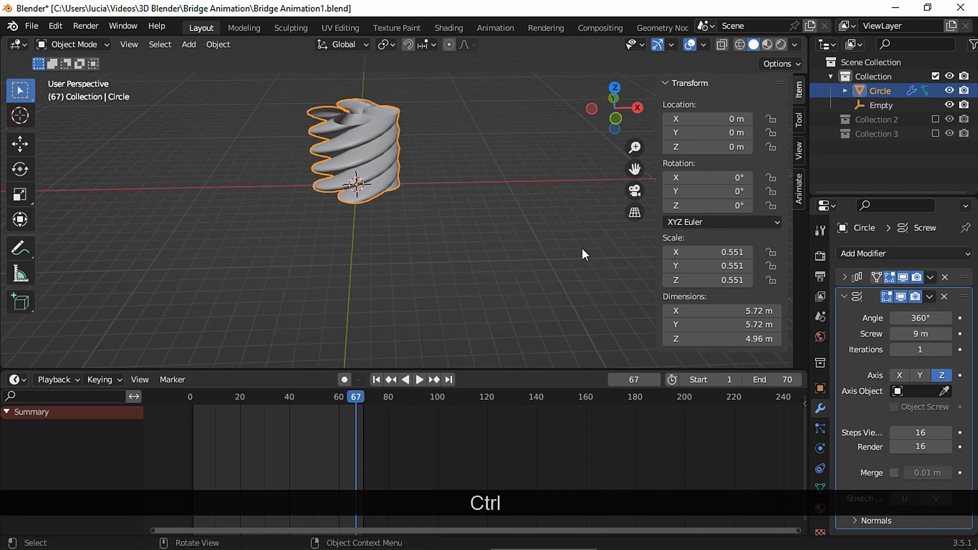
left_click_drag(916, 335, 966, 328)
middle_click_drag(509, 217, 509, 249, "ctrl")
middle_click_drag(510, 250, 522, 286, "shift")
middle_click_drag(521, 285, 512, 257, "ctrl")
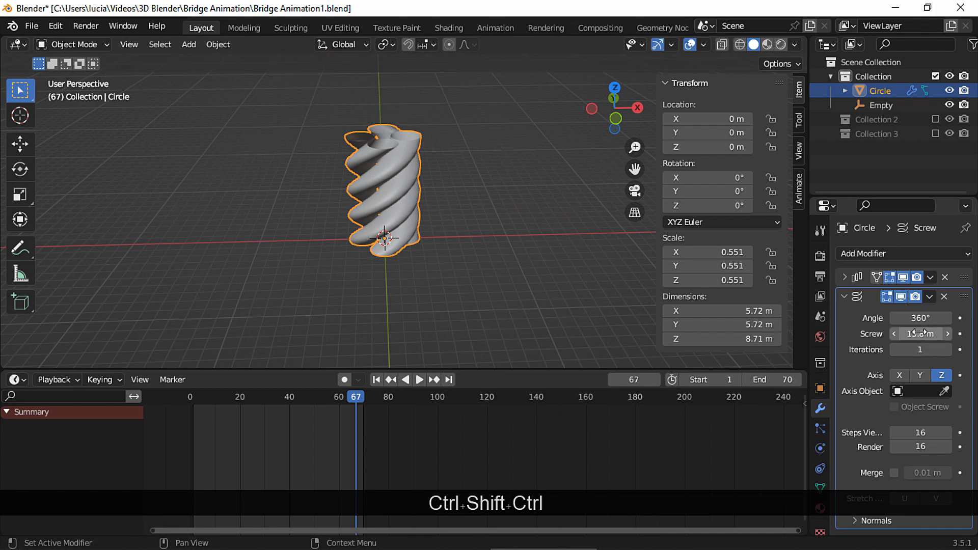
left_click_drag(920, 334, 973, 326)
Rotate the circle's mesh by 45° about the global X axis in Edit Mode.
key("Tab")
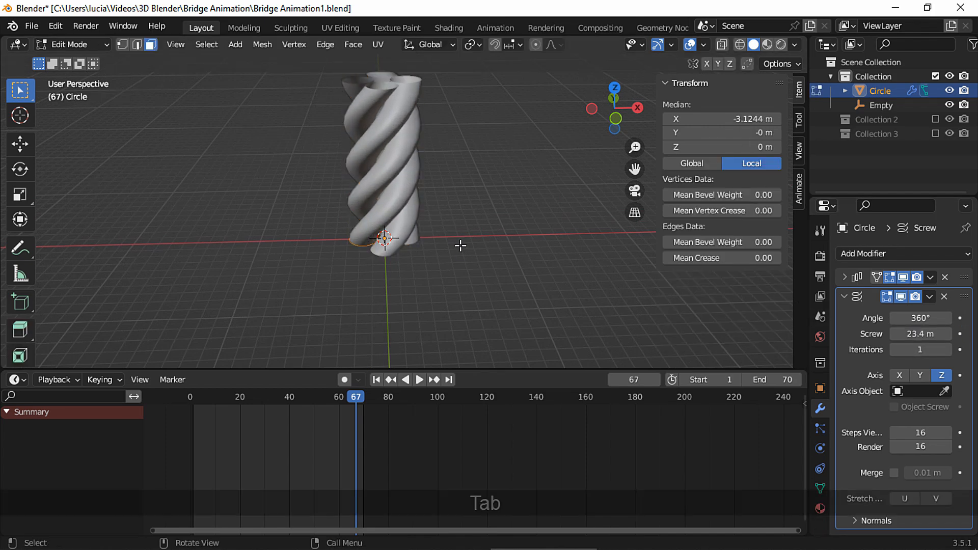
key("r")
type("x")
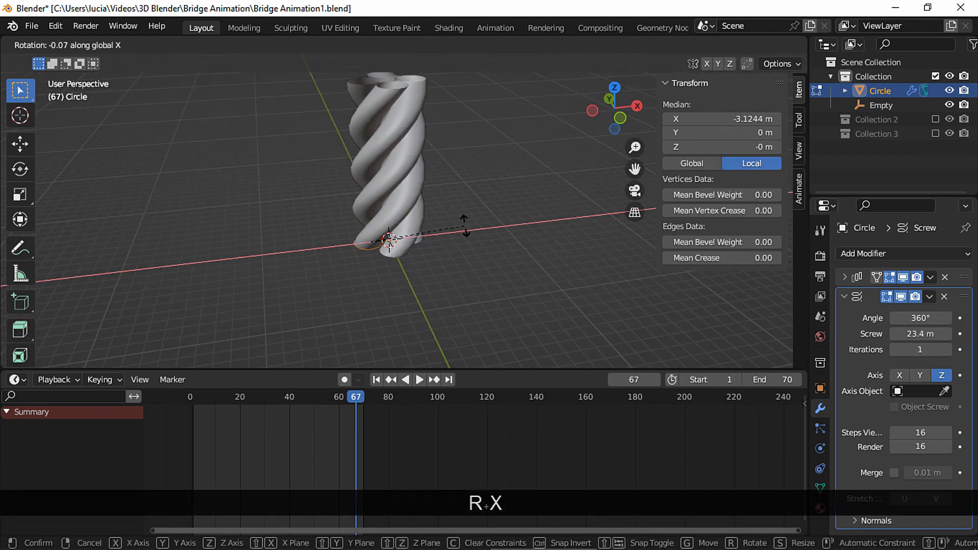
type("45")
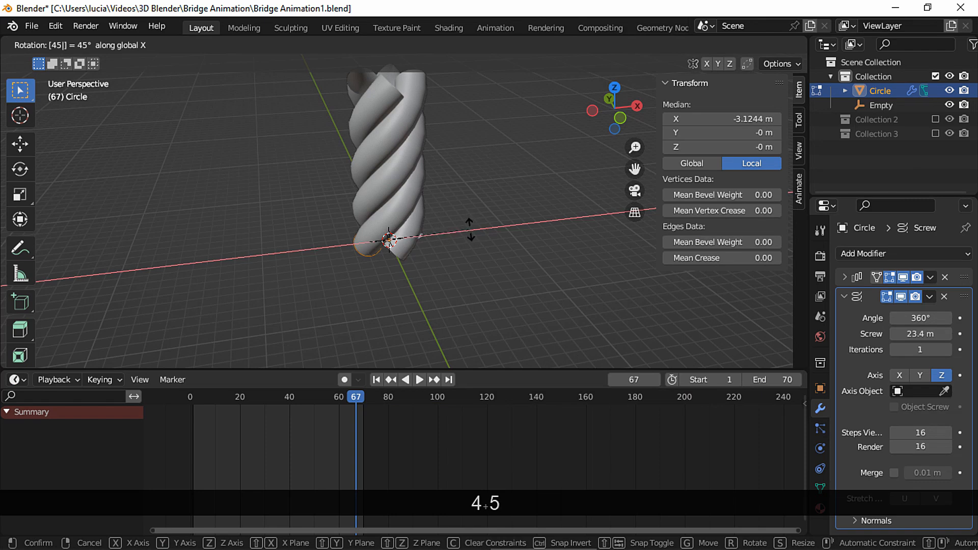
left_click(469, 229)
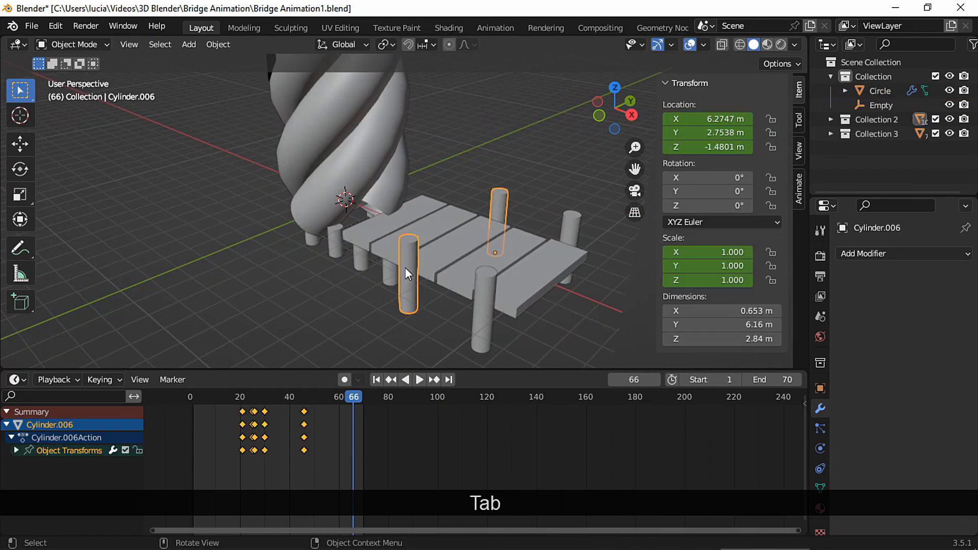
Snap the 3D cursor to the top face of the front post and return to Object Mode.
key("Tab")
left_click(412, 238)
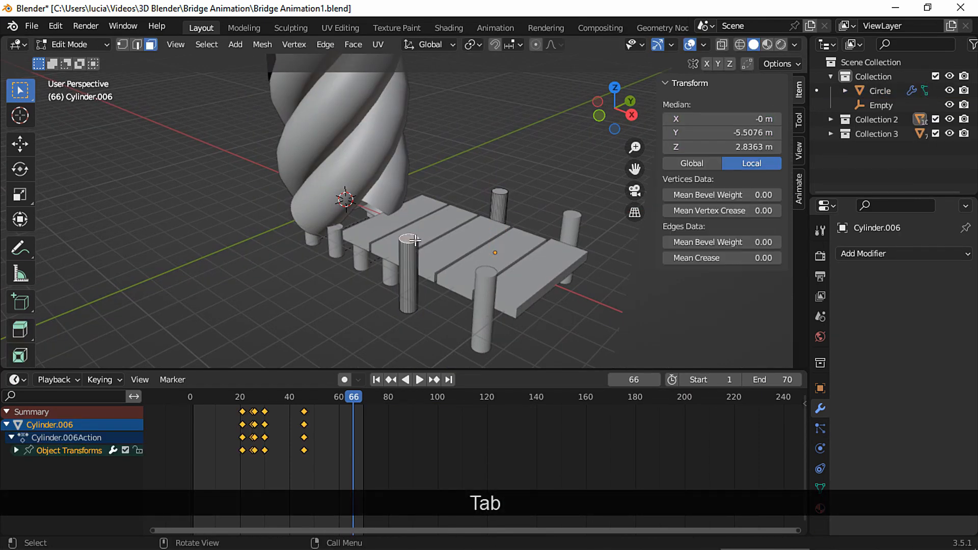
key("shift+s")
left_click(412, 294)
key("Tab")
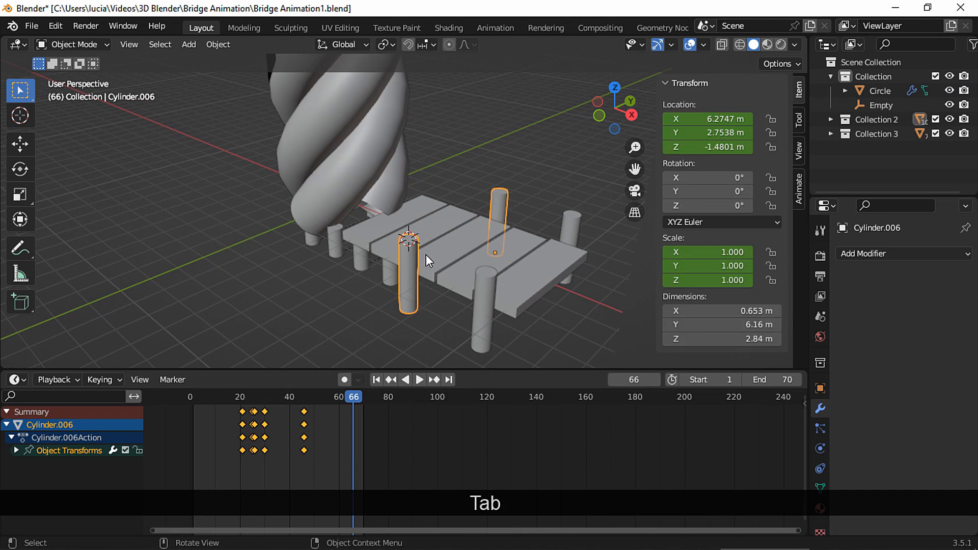
Add a Bezier circle at the 3D cursor on the post and enter its Edit Mode.
key("shift+a")
mouse_move(448, 113)
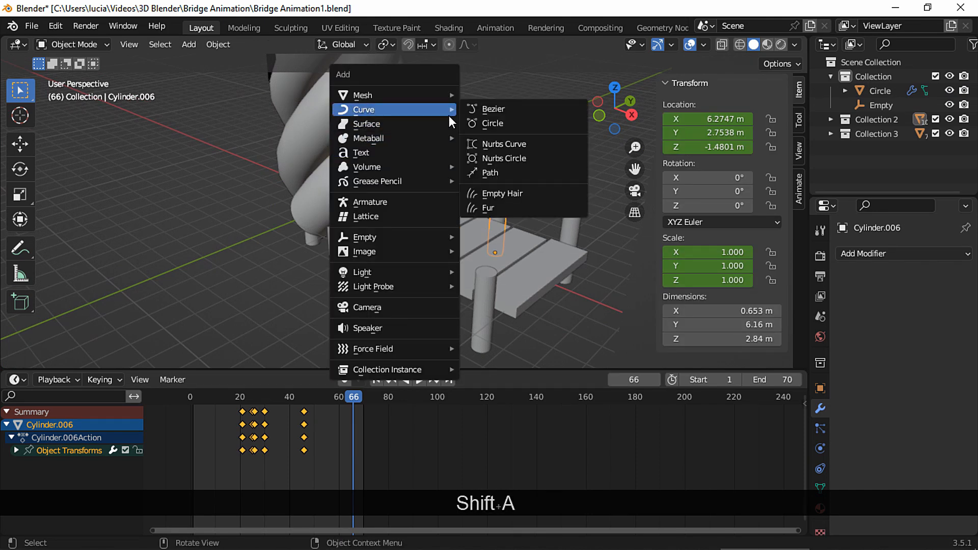
left_click(480, 123)
key("Tab")
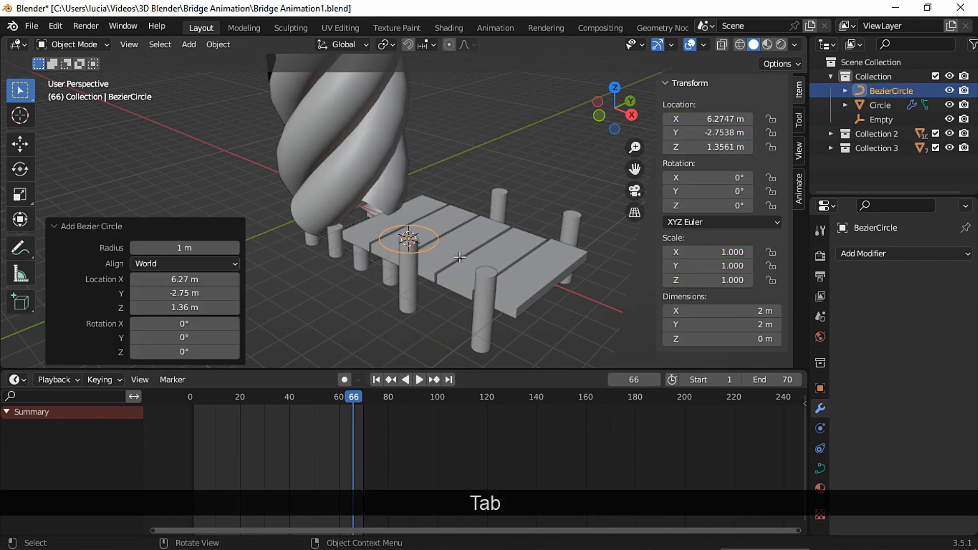
Scale the Bezier circle's points down to about 0.45 and lower them about 0.165 m along Z around the post.
middle_click_drag(451, 261, 416, 236)
middle_click_drag(451, 275, 457, 211, "ctrl")
key("s")
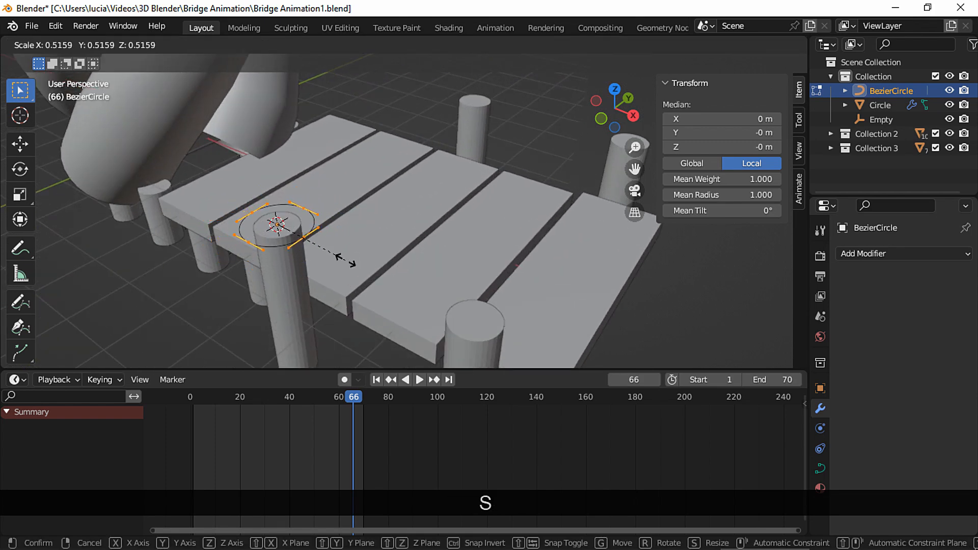
left_click(332, 253)
middle_click_drag(332, 253, 380, 287)
key("g")
key("z")
left_click(416, 230)
Subdivide the Bezier circle and separate two adjacent control points on one side of the post.
right_click(381, 286)
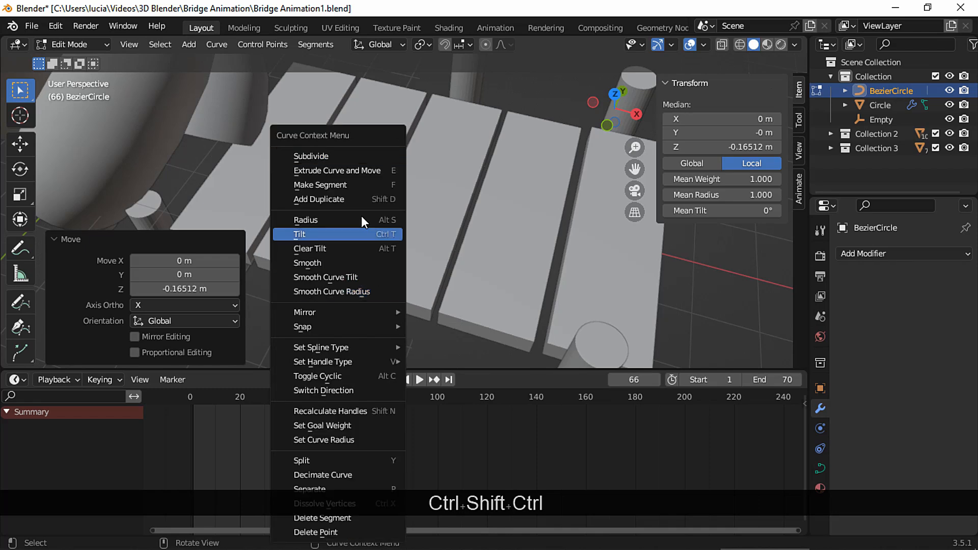
left_click(368, 154)
middle_click_drag(408, 247, 423, 234, "shift")
scroll(423, 245, "up", 1)
left_click(408, 267)
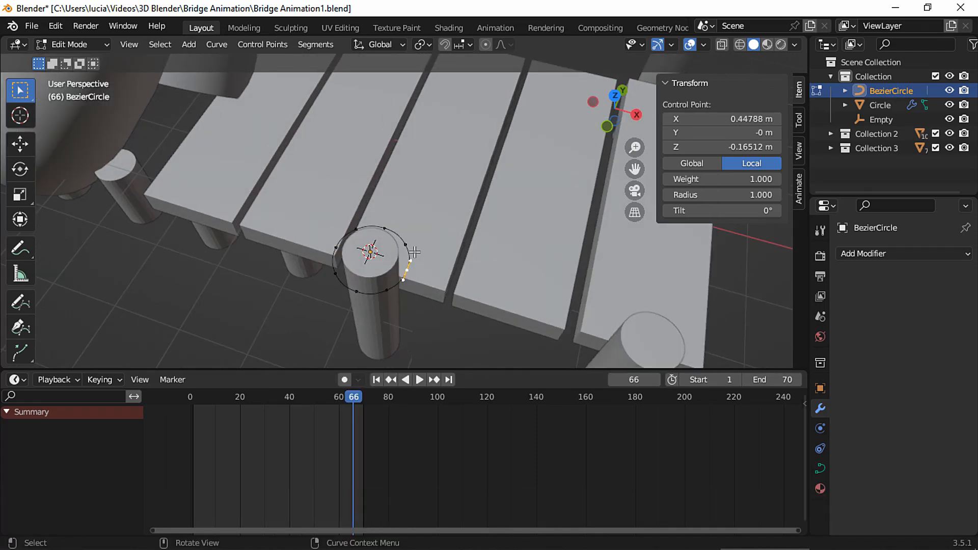
left_click(401, 237, "shift")
key("F3")
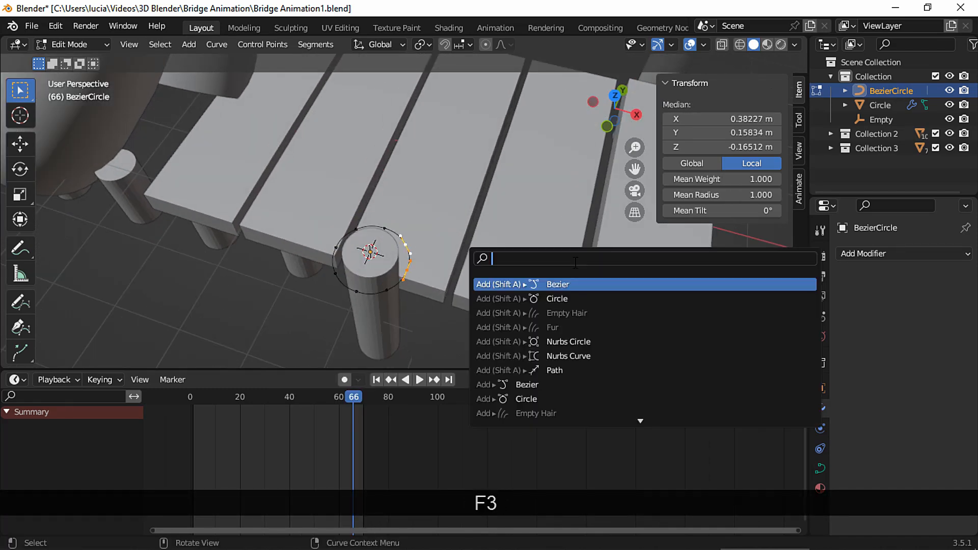
type("se")
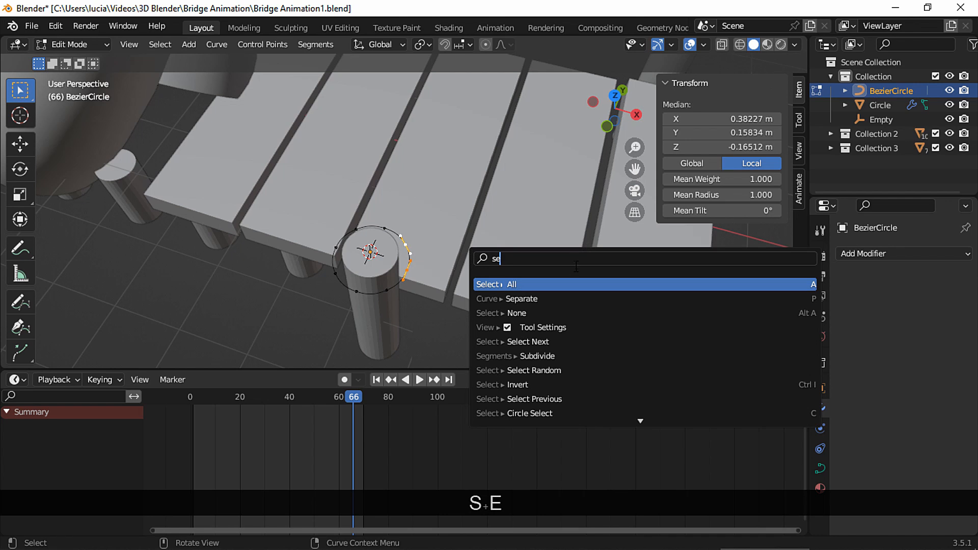
type("p")
left_click(552, 284)
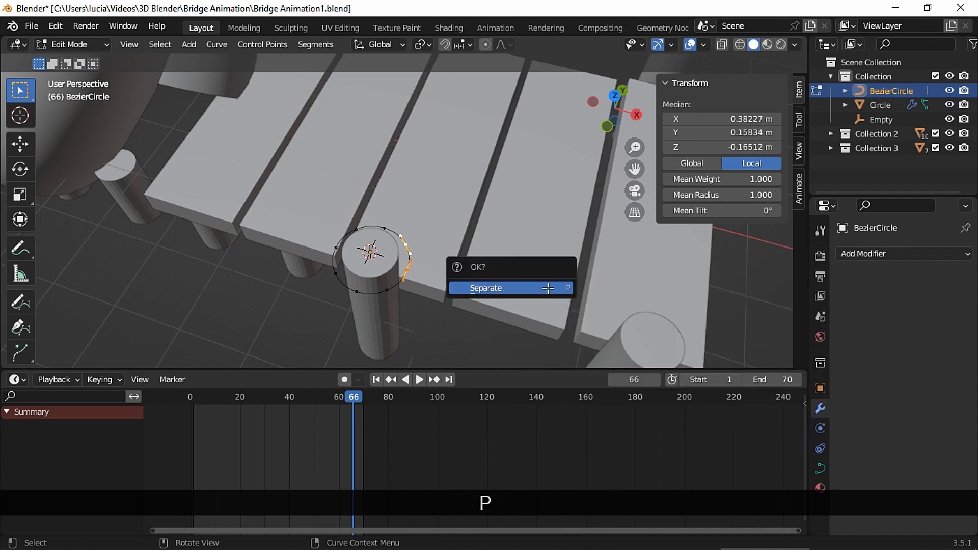
left_click(548, 289)
Delete the separated curve piece in Object Mode to leave an open loop around the post.
key("Tab")
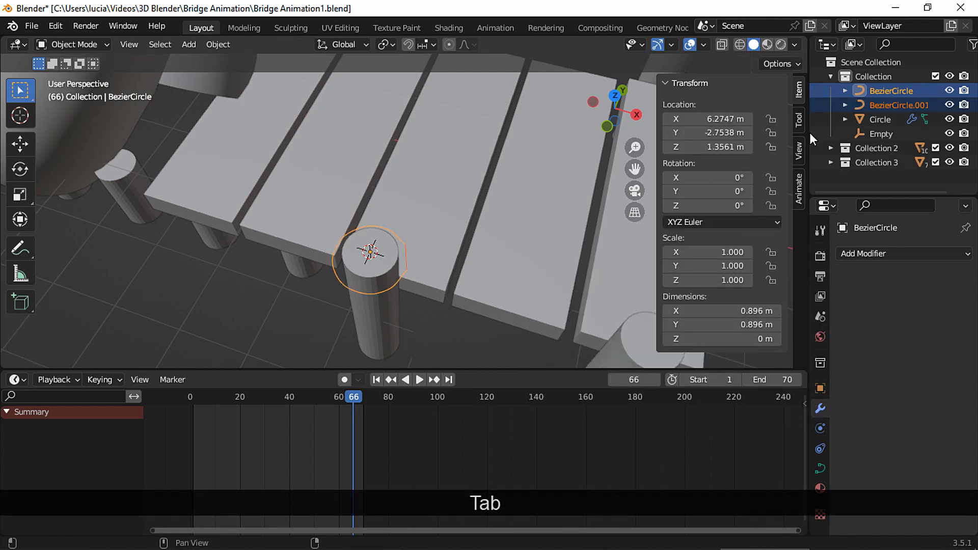
left_click(866, 107)
key("Delete")
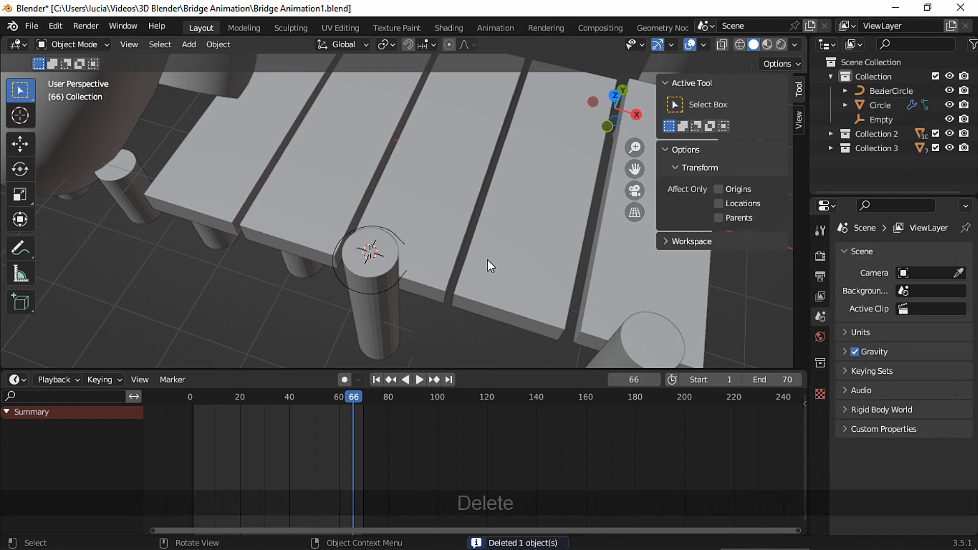
Duplicate the whole open loop in Edit Mode and move the copy about 3.21 m along X to the next post.
left_click(399, 292)
key("Tab")
middle_click_drag(425, 297, 465, 299)
key("a")
middle_click_drag(464, 299, 381, 228, "shift")
key("shift+d")
key("Escape")
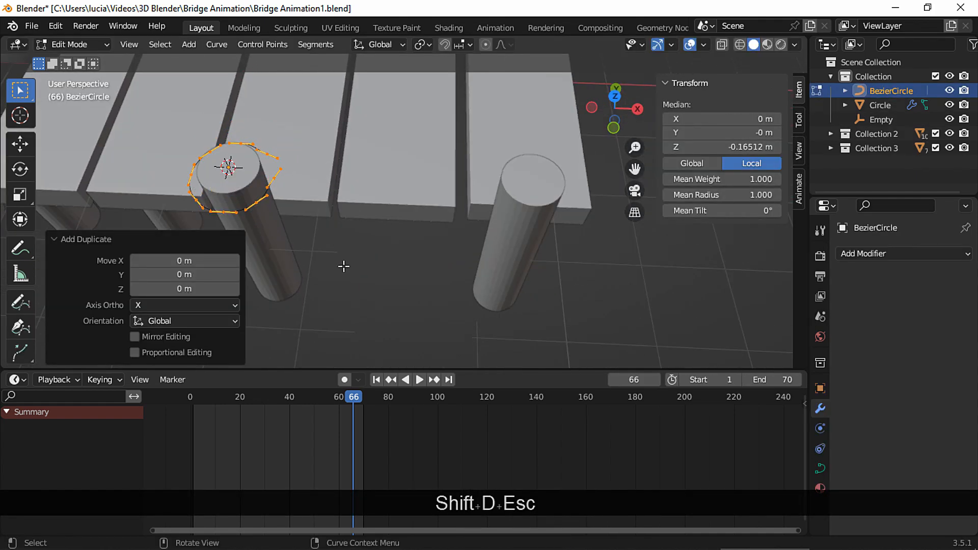
key("g")
key("x")
left_click(660, 282)
Rotate the duplicated loop by -195° about the global Z axis.
middle_click_drag(481, 284, 487, 189)
key("r")
key("z")
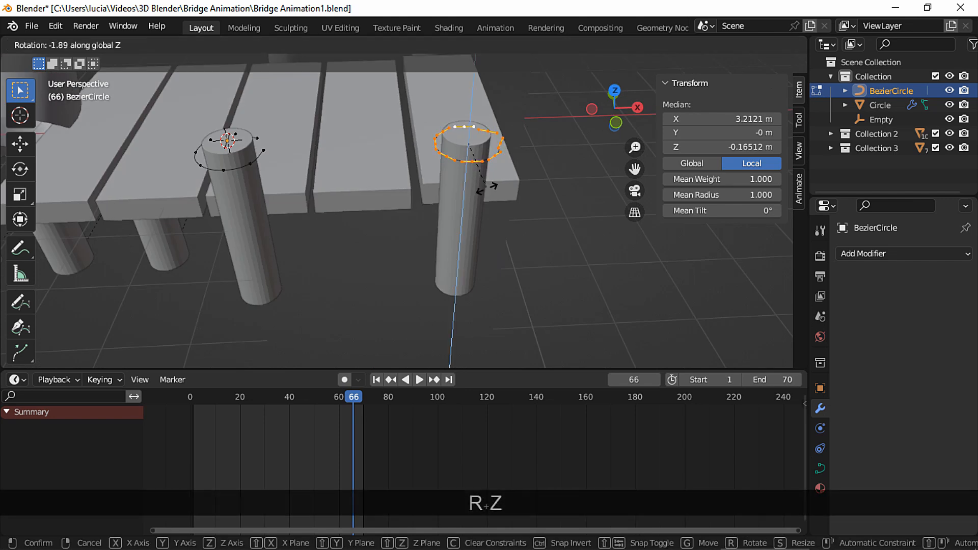
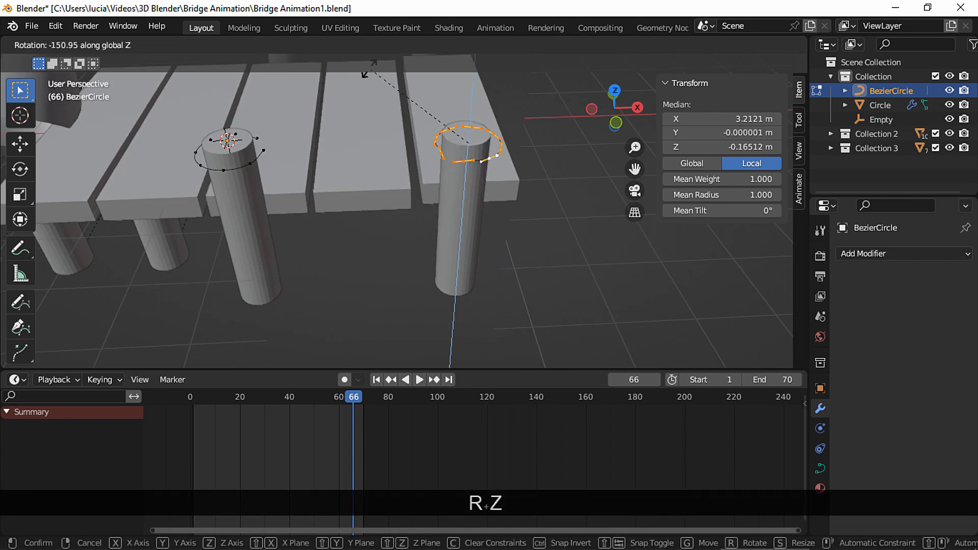
left_click(463, 118)
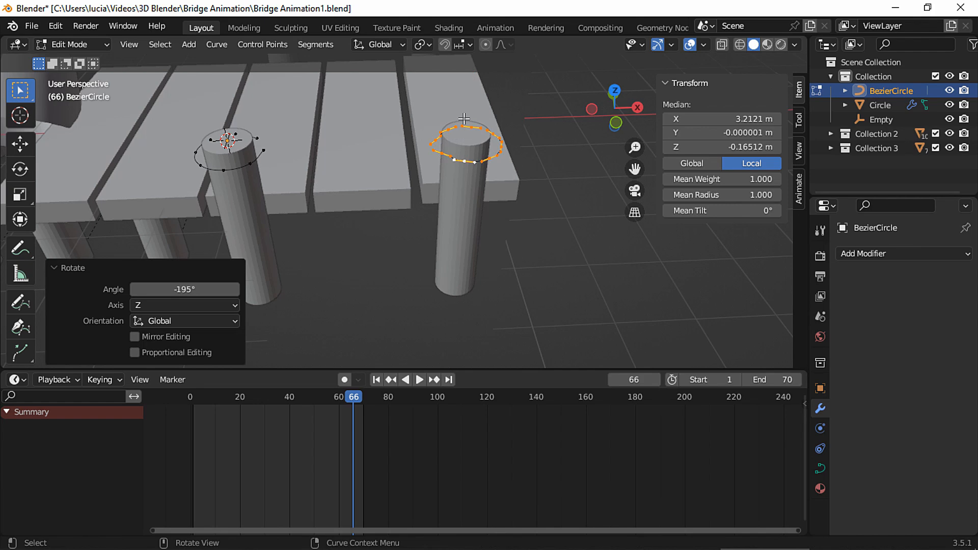
Join the facing open ends of the two loops with a new curve segment between the posts.
left_click(490, 219)
middle_click_drag(350, 179, 284, 212)
left_click(284, 212)
middle_click_drag(420, 242, 418, 224)
mouse_move(418, 224)
middle_mouse_down("shift")
mouse_move(417, 245)
mouse_move(412, 182)
mouse_move(421, 214)
middle_mouse_up("shift")
Subdivide the connecting segment with 2 cuts and return to Object Mode.
right_click(332, 230)
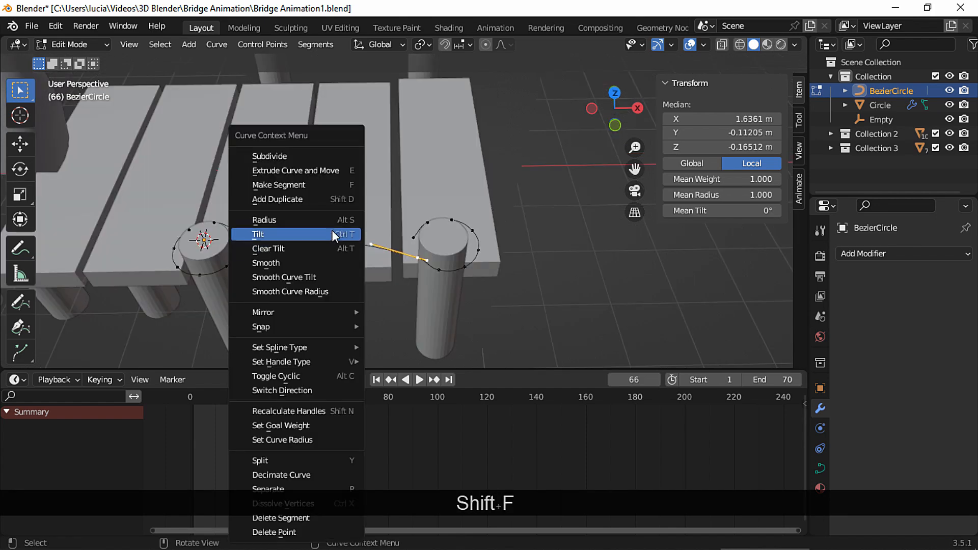
left_click(322, 155)
left_click(234, 353)
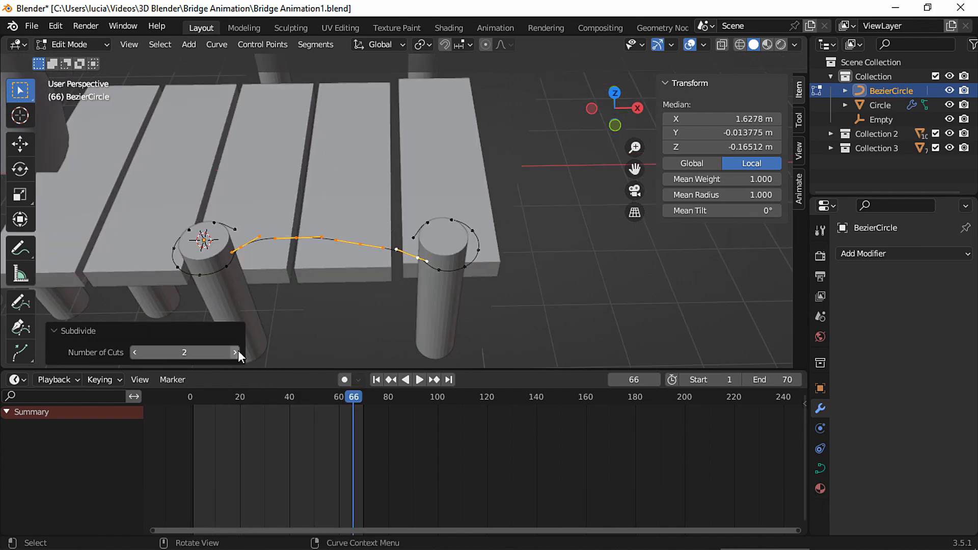
key("Tab")
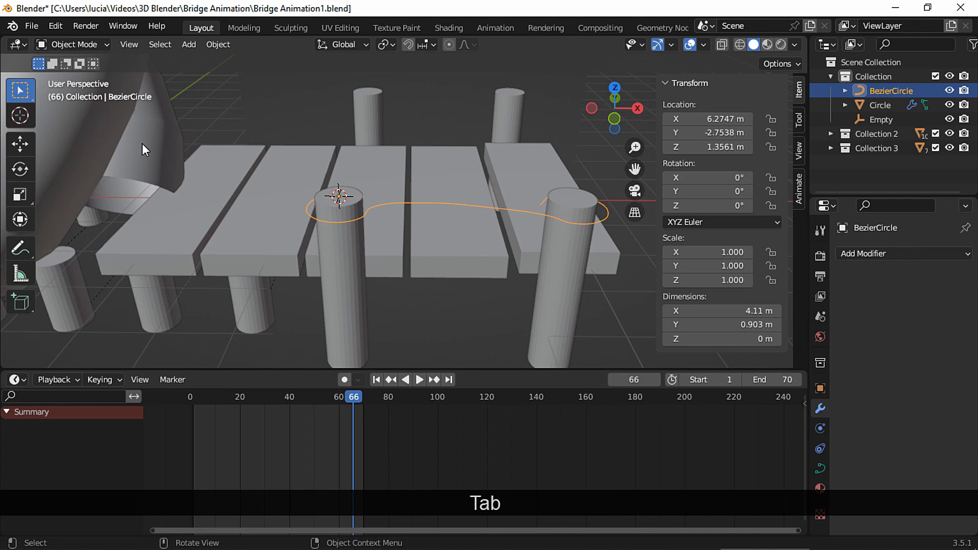
Add a Curve modifier to the twisted circle object, with BezierCircle as curve object and Z as deform axis.
left_click(148, 140)
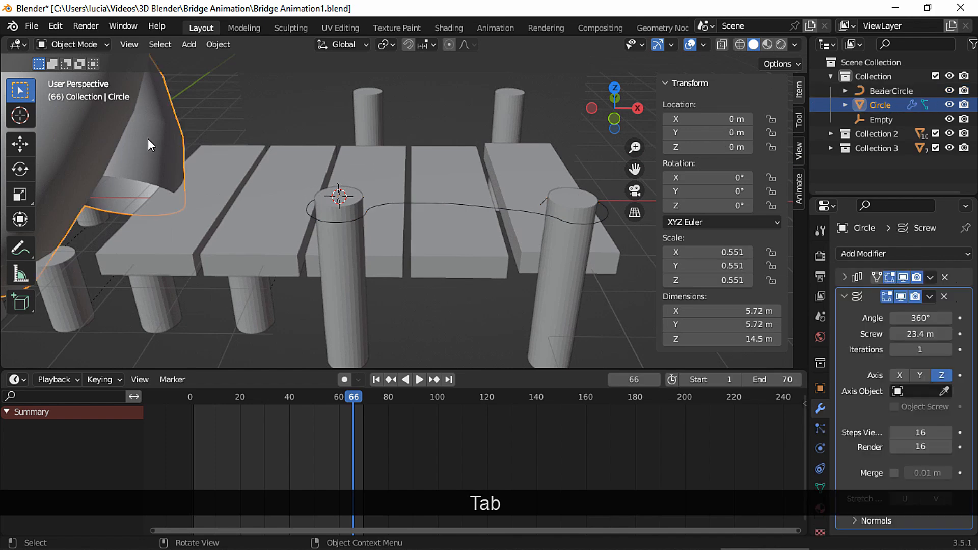
left_click(843, 297)
left_click(854, 254)
left_click(623, 323)
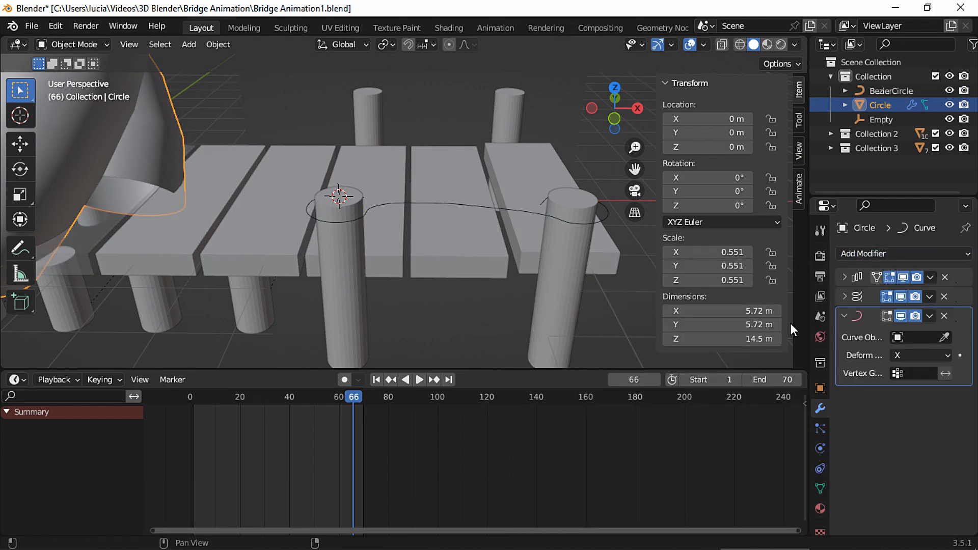
left_click(549, 214)
left_click(915, 355)
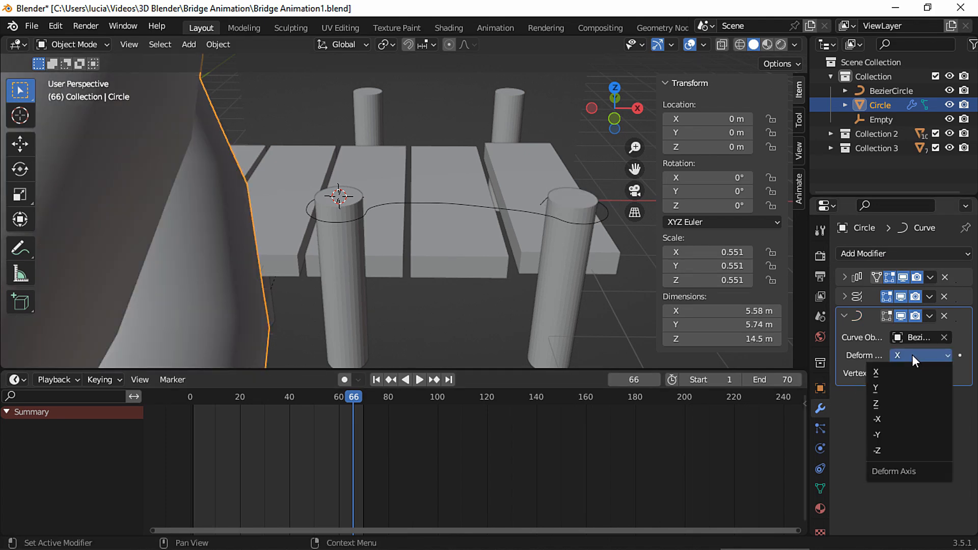
left_click(886, 404)
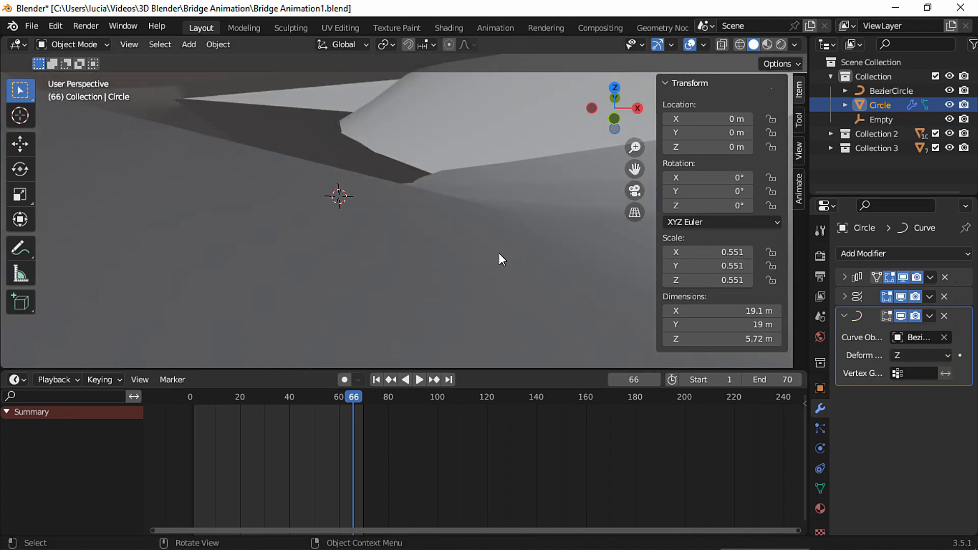
Scale the circle and the empty together down to rope thickness.
middle_click_drag(490, 304, 487, 255, "ctrl")
left_click(880, 120)
left_click(879, 105, "shift")
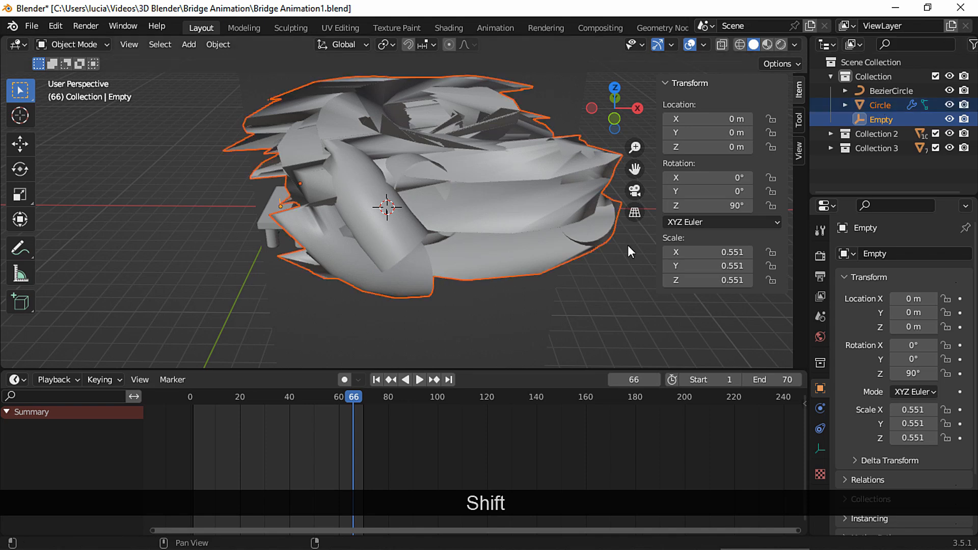
key("s")
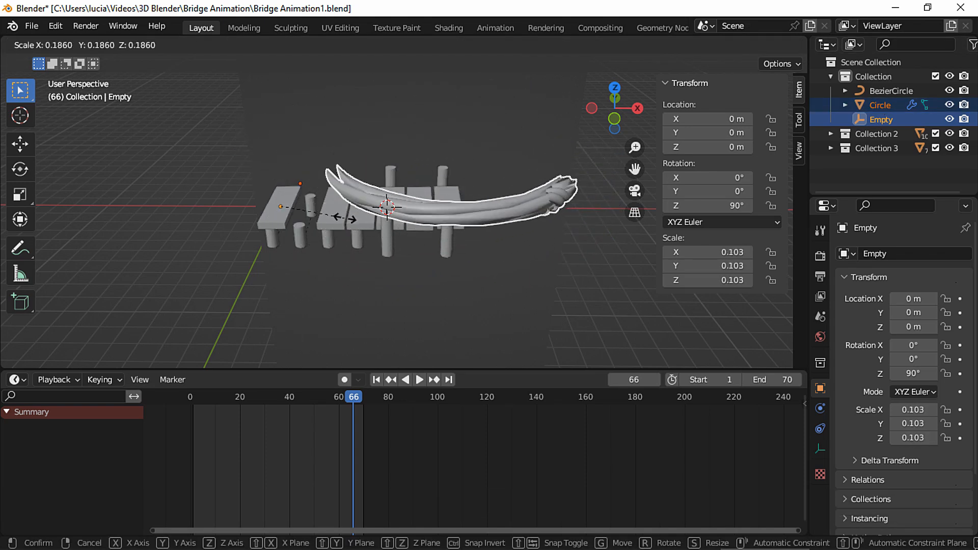
left_click(303, 237)
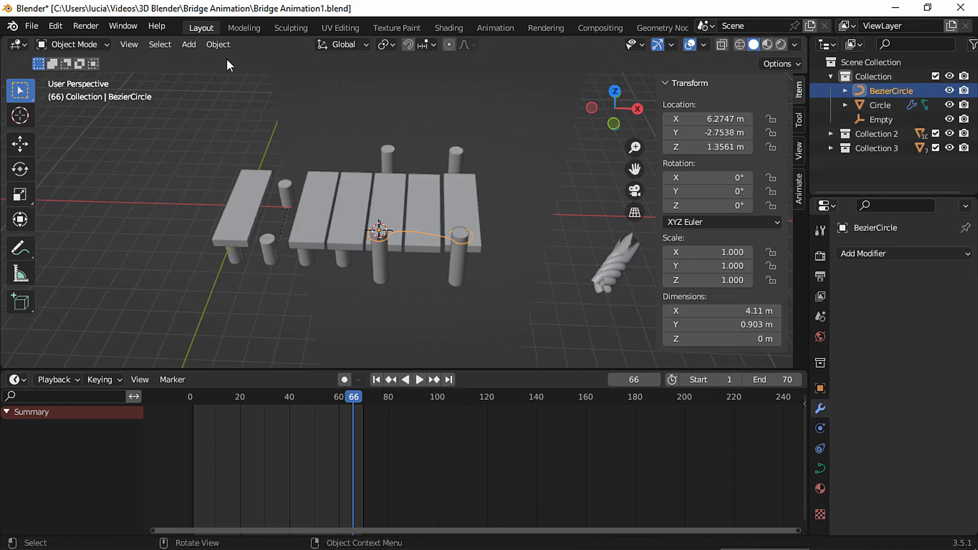
Apply the location transform of the BezierCircle curve so the rope lines up with it.
left_click(219, 44)
mouse_move(283, 118)
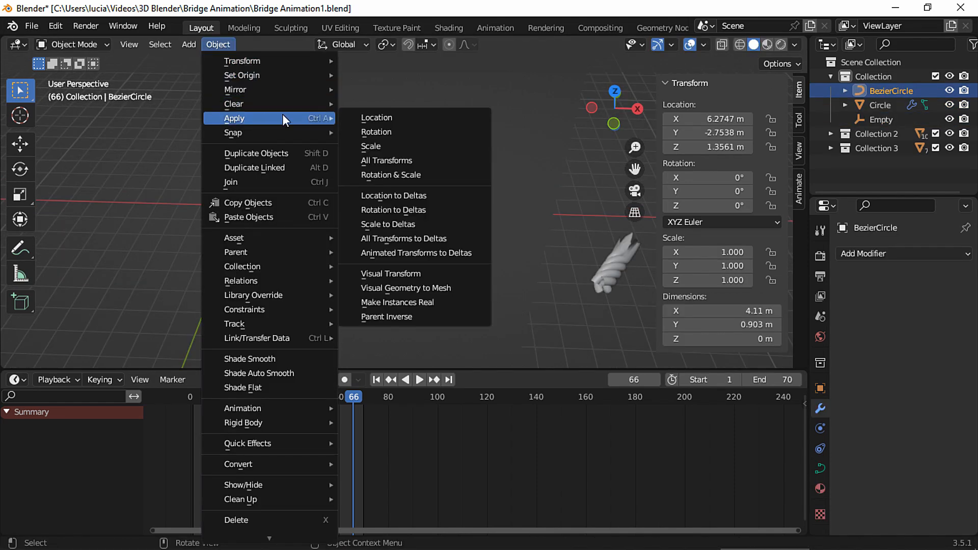
left_click(372, 118)
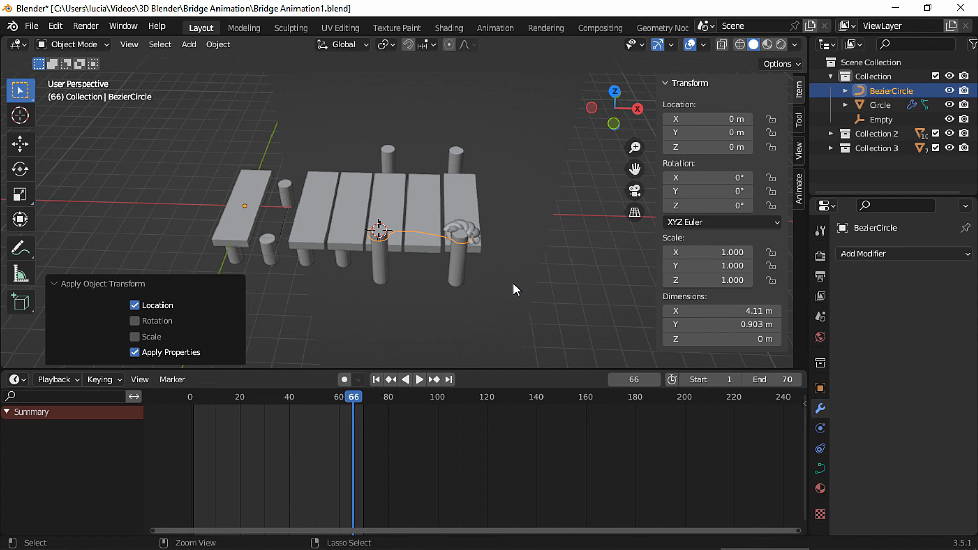
Raise the iterations of the rope circle's Screw modifier to 5.
middle_click_drag(512, 284, 529, 240, "ctrl")
left_click(530, 247)
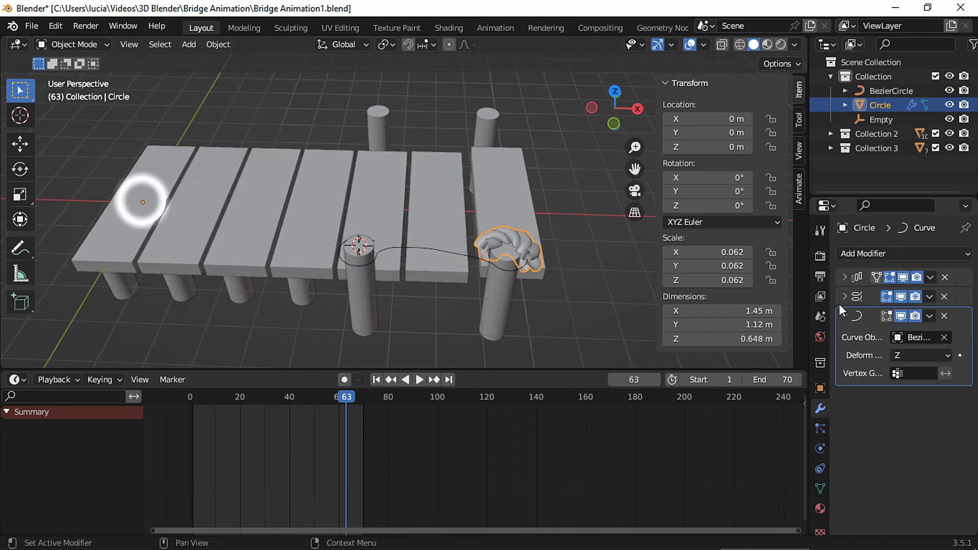
left_click(852, 298)
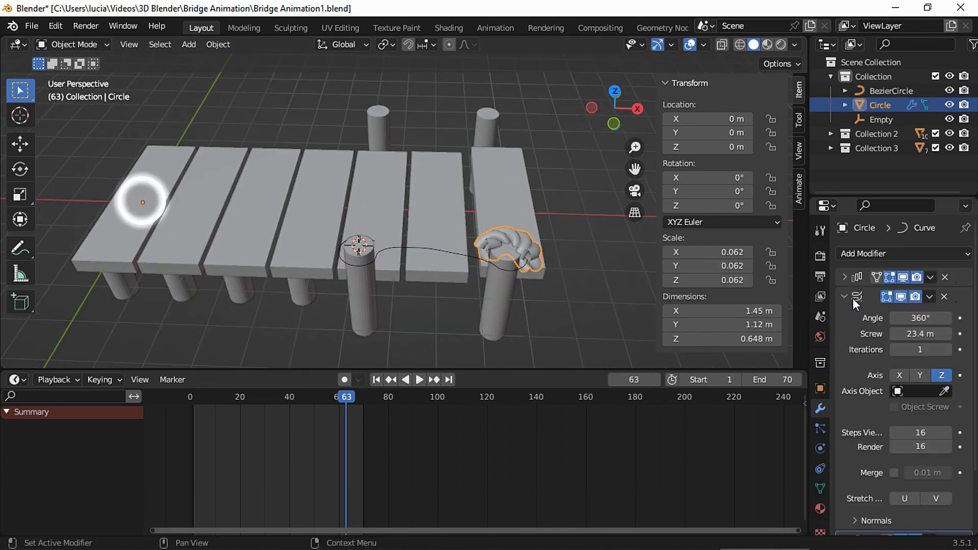
left_click(946, 349)
left_click(945, 349)
left_click(945, 350)
left_click(943, 349)
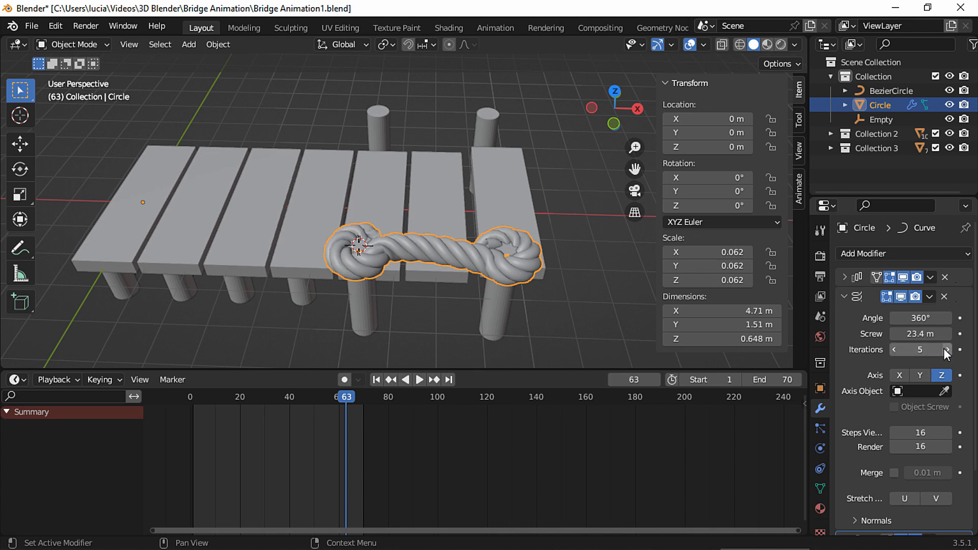
Scale the rope circle and the empty down together by a factor of 0.322.
left_click(885, 121, "shift")
key("s")
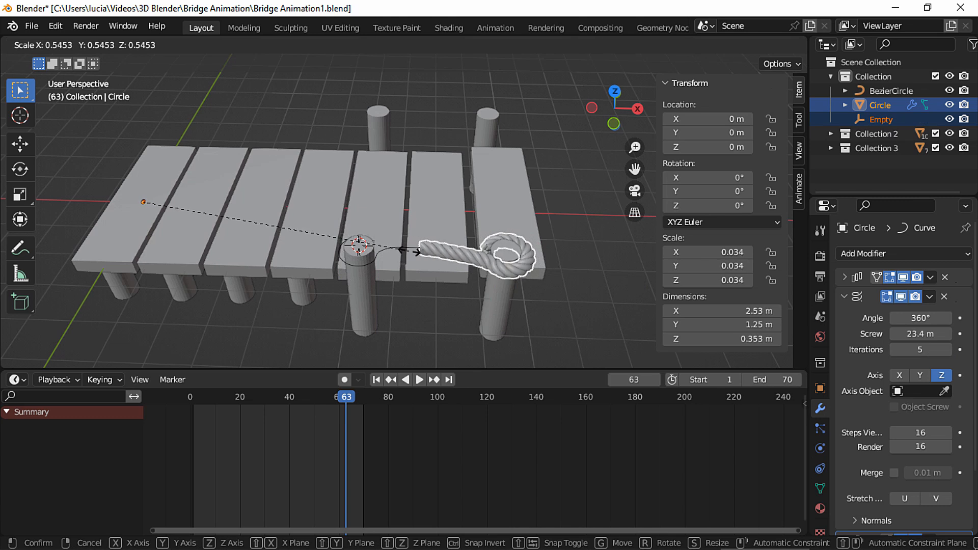
left_click(299, 253)
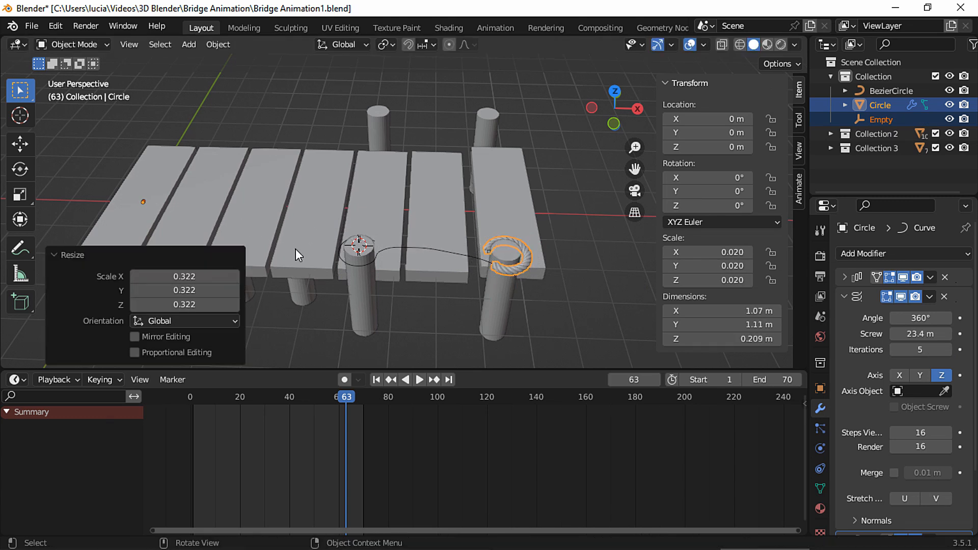
Increase the Screw modifier's iterations to 17 to lengthen the thinner rope along the curve around both posts.
left_click(946, 350)
left_click(948, 349)
left_click(949, 349)
left_click(948, 349)
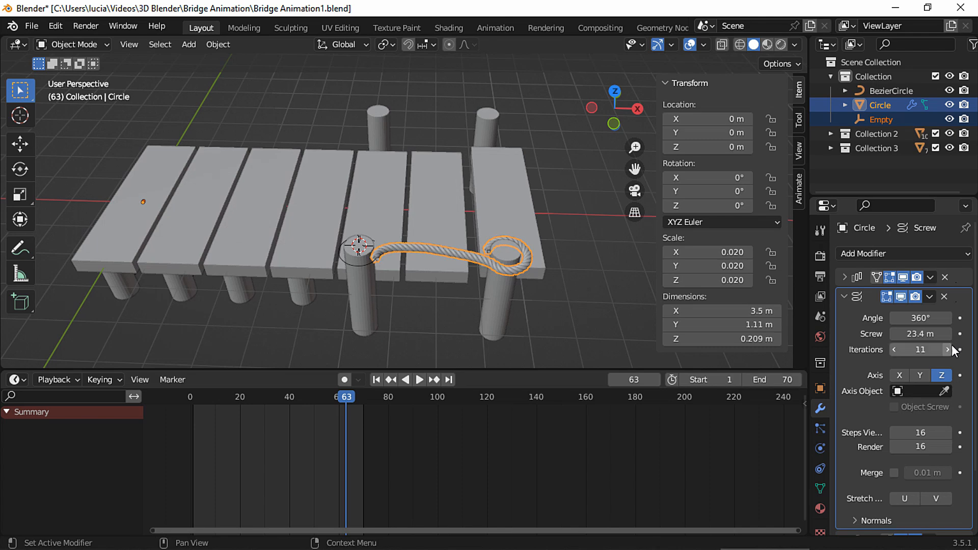
left_click(947, 349)
left_click(946, 350)
left_click(946, 350)
left_click(946, 350)
left_click(946, 350)
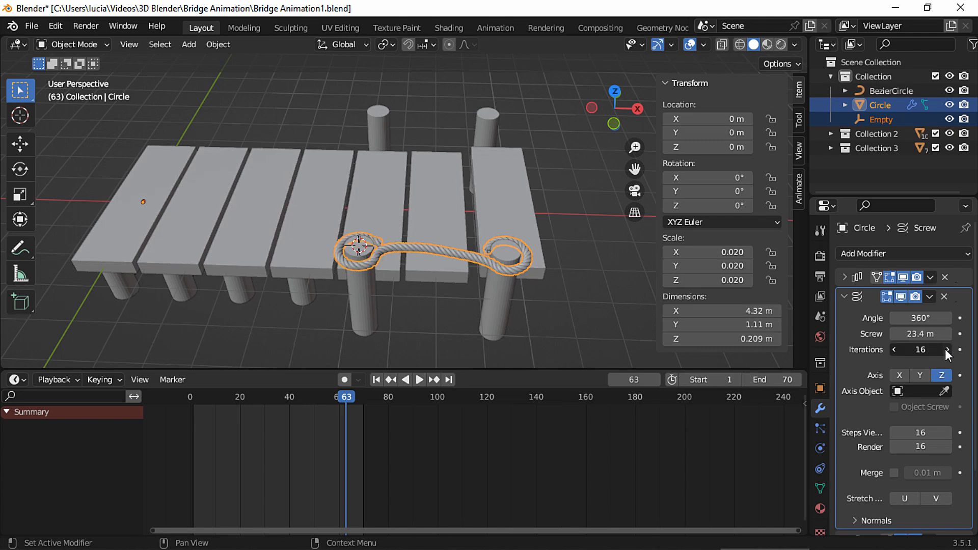
left_click(946, 349)
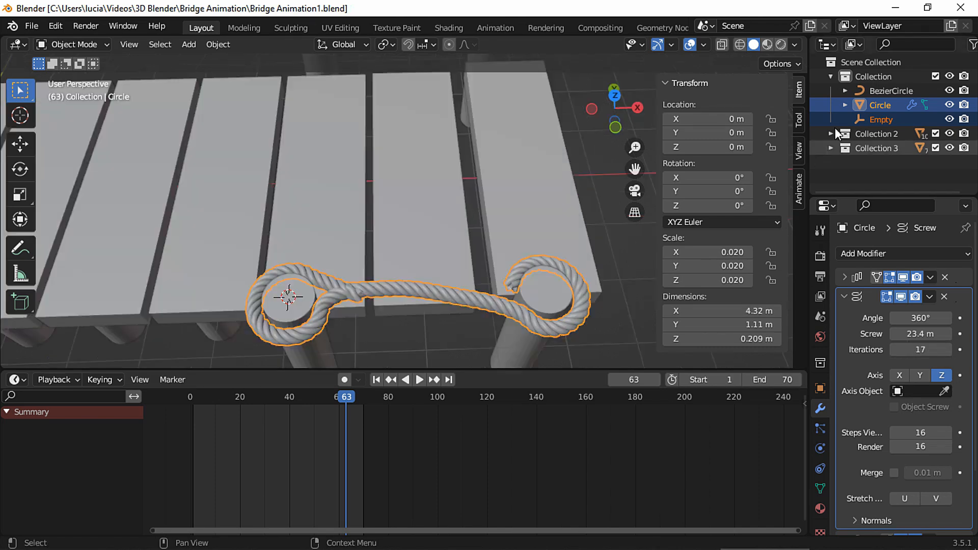
Open the BezierCircle curve in Edit Mode and select the open end control point of the loop around the last plank's post.
left_click(879, 90)
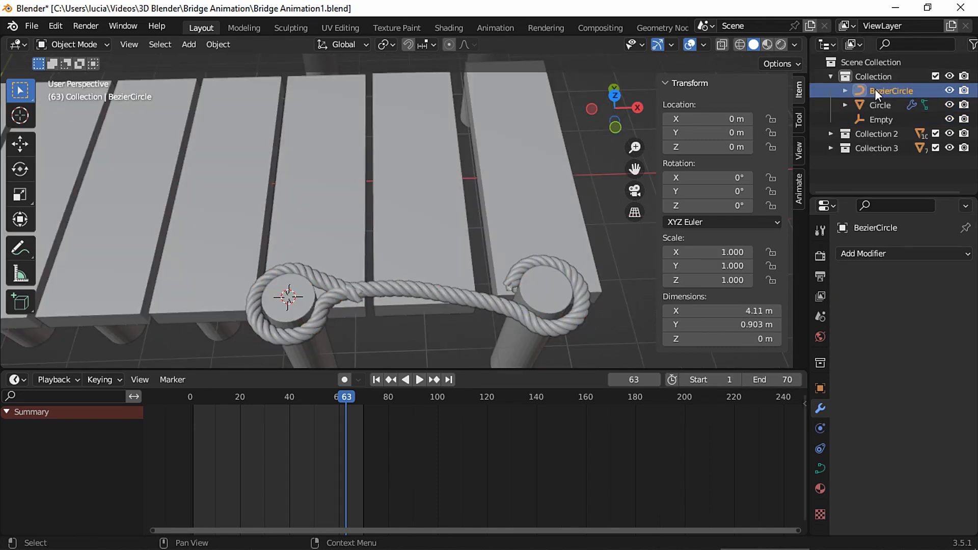
middle_click_drag(586, 240, 543, 256)
key("Tab")
left_click(488, 239)
scroll(489, 239, "up", 5)
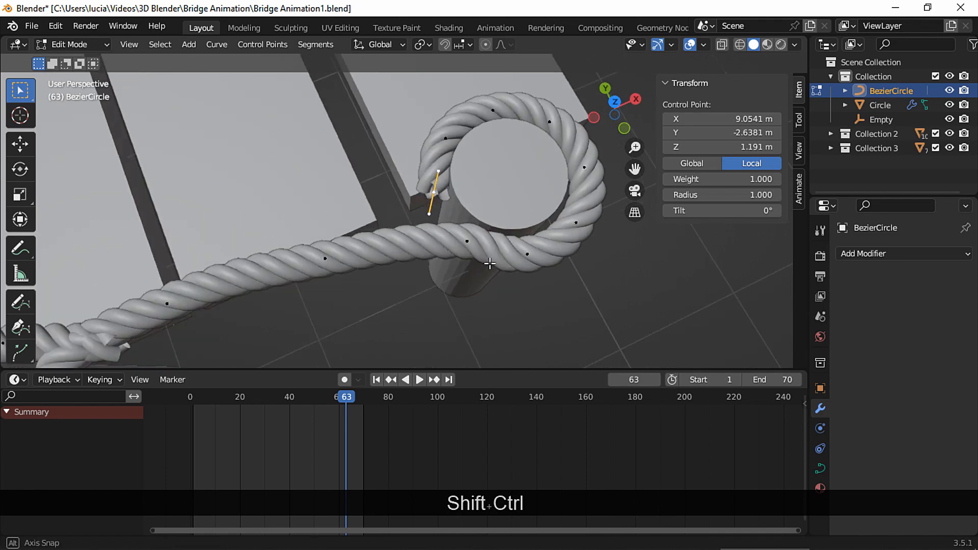
Extrude one new control point from each end of the rope curve, about -0.31 m in Y at the end post and -0.28 m at the 3D-cursor post.
key("e")
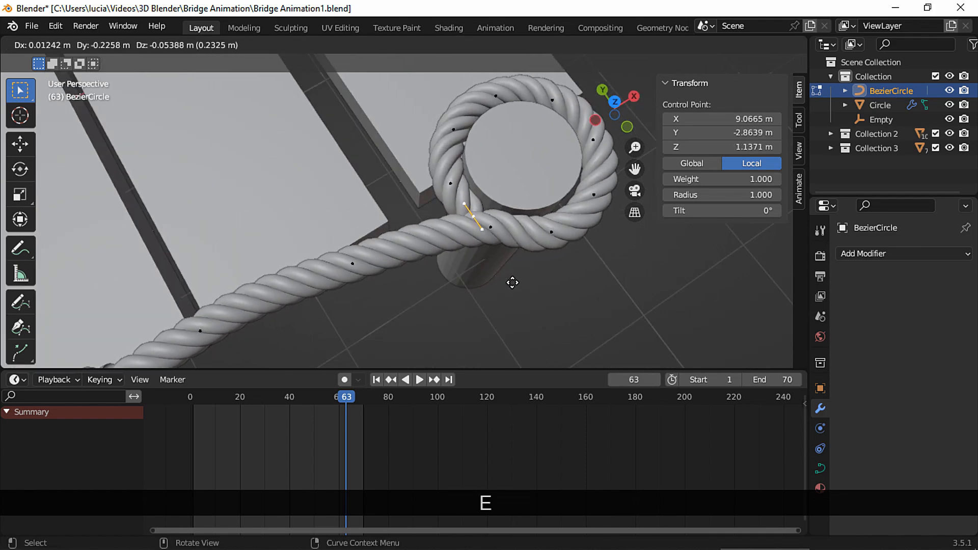
left_click(538, 284)
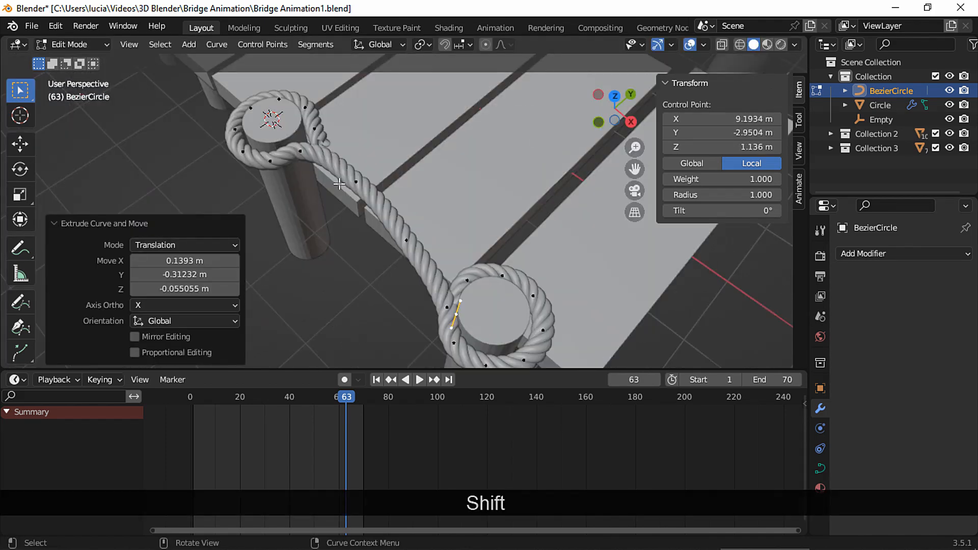
middle_click_drag(339, 184, 410, 226, "shift")
middle_click_drag(409, 226, 342, 224)
left_click(380, 210)
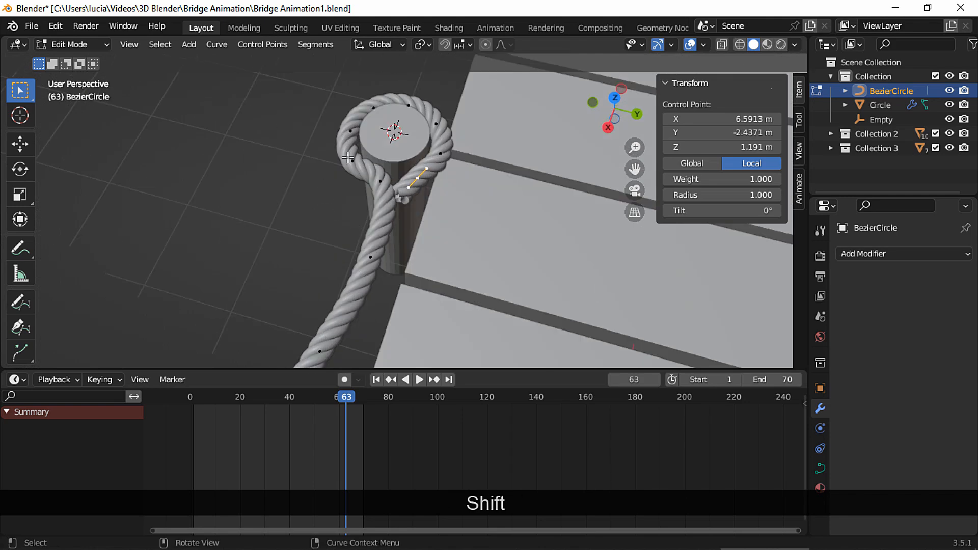
middle_click_drag(411, 202, 368, 171)
middle_click_drag(387, 179, 502, 196, "shift")
key("e")
left_click(414, 201)
middle_click_drag(502, 196, 387, 191, "shift")
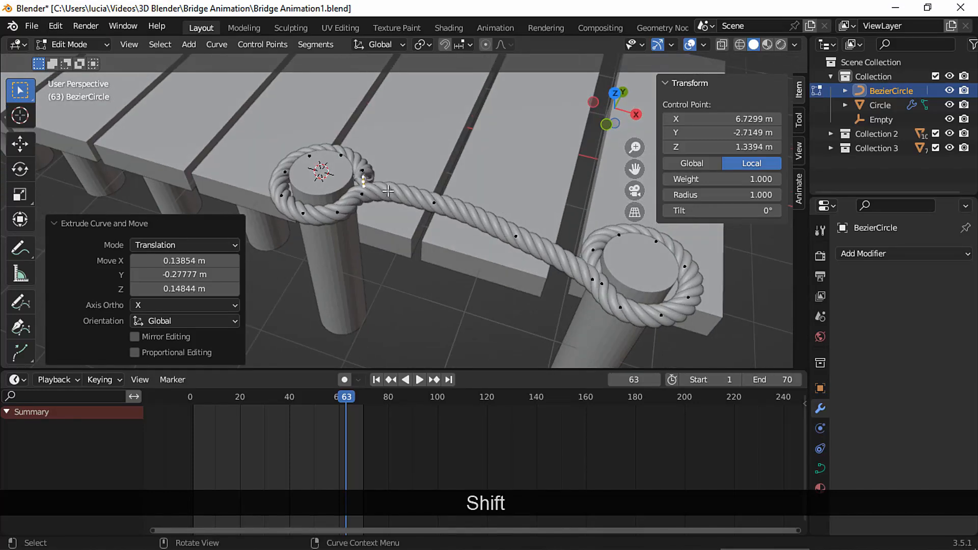
Return to Object Mode and set the Screw modifier's iterations to 18 on the rope mesh.
key("Tab")
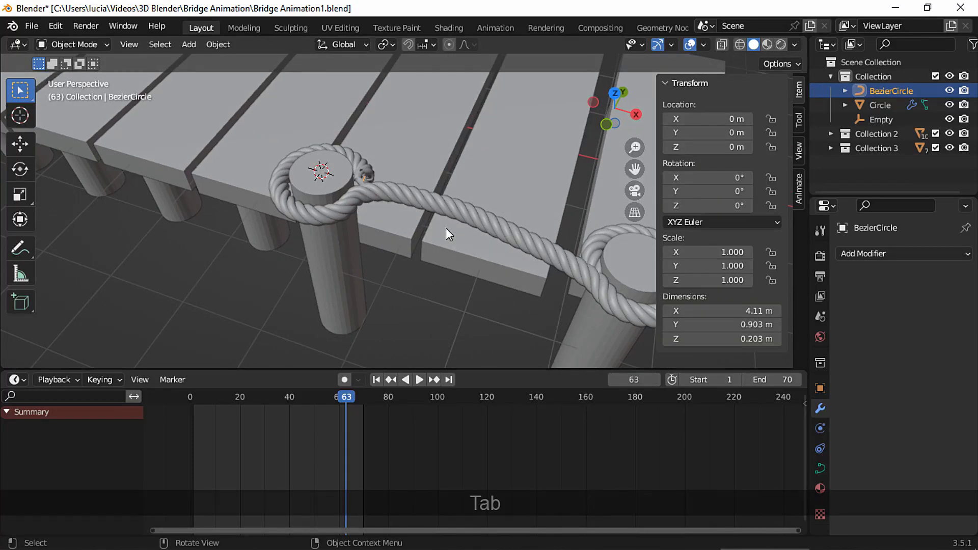
left_click(474, 220)
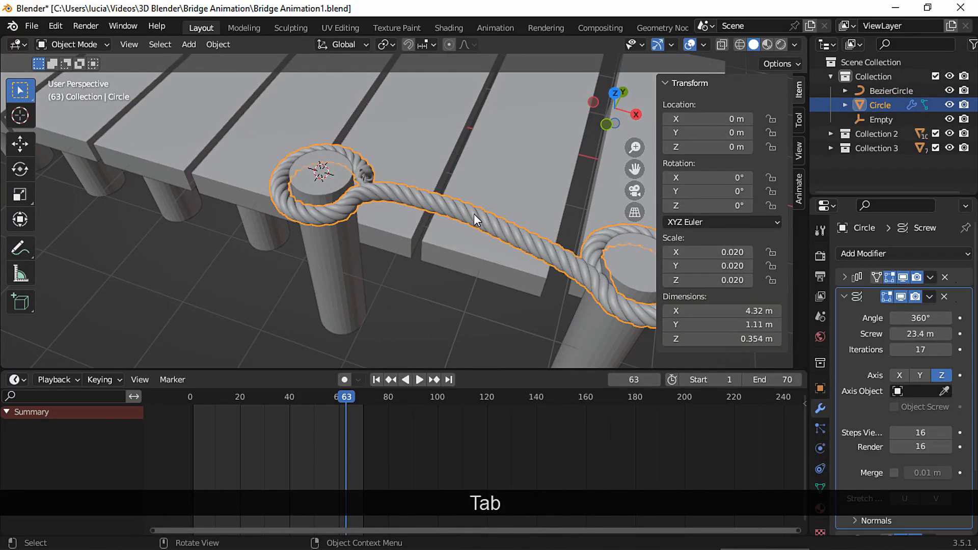
left_click(947, 350)
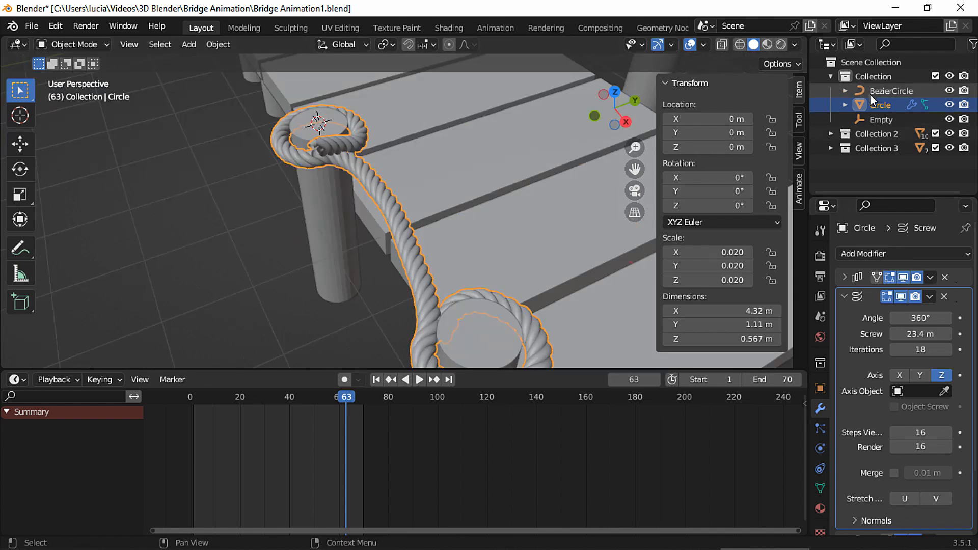
Edit the BezierCircle curve and rotate its end point beside the 3D-cursor post by about -2.5° in the view plane.
left_click(870, 92)
key("Tab")
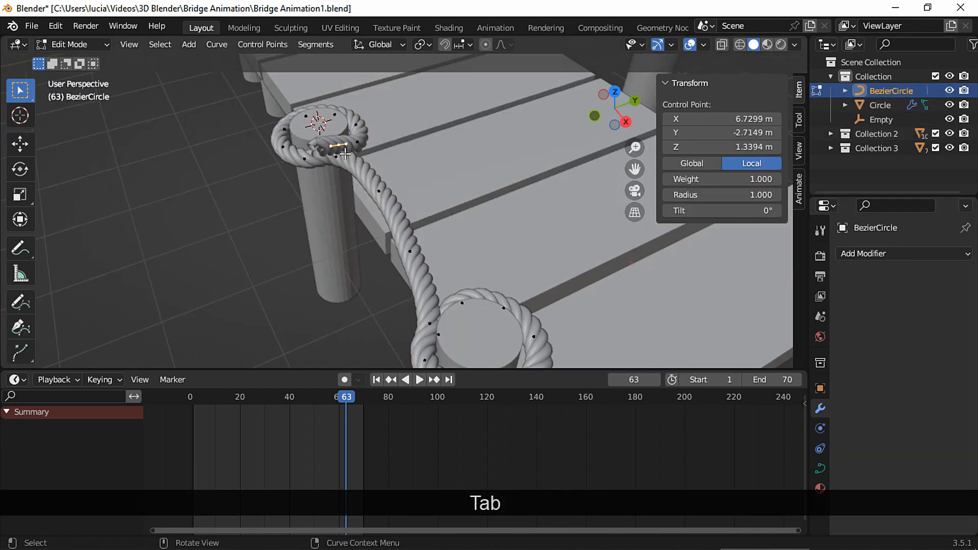
middle_click_drag(343, 153, 278, 147)
middle_click_drag(278, 146, 312, 131, "shift")
key("r")
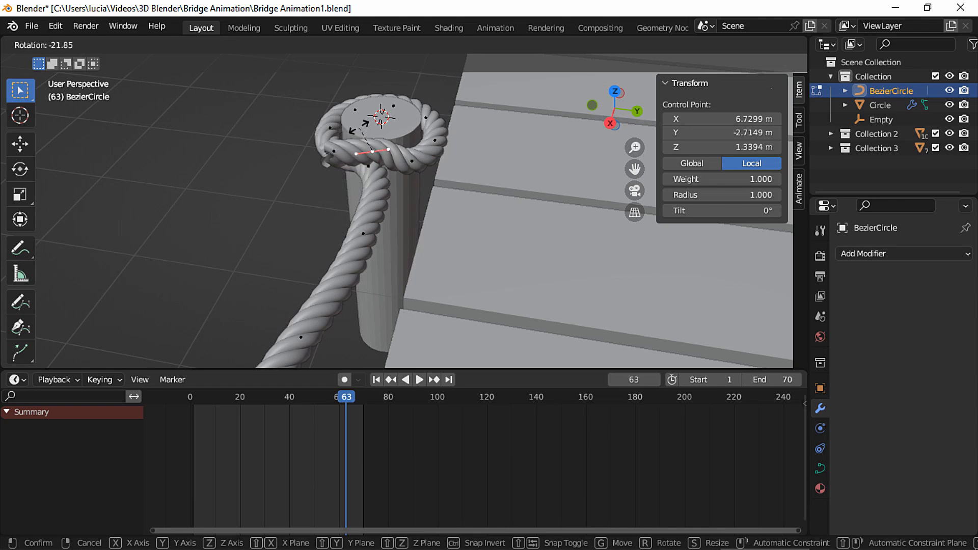
left_click(372, 128)
Lower the curve's end point at the 3D-cursor post by about 0.33 m along Z, below the hanging rope.
middle_click_drag(373, 128, 506, 197)
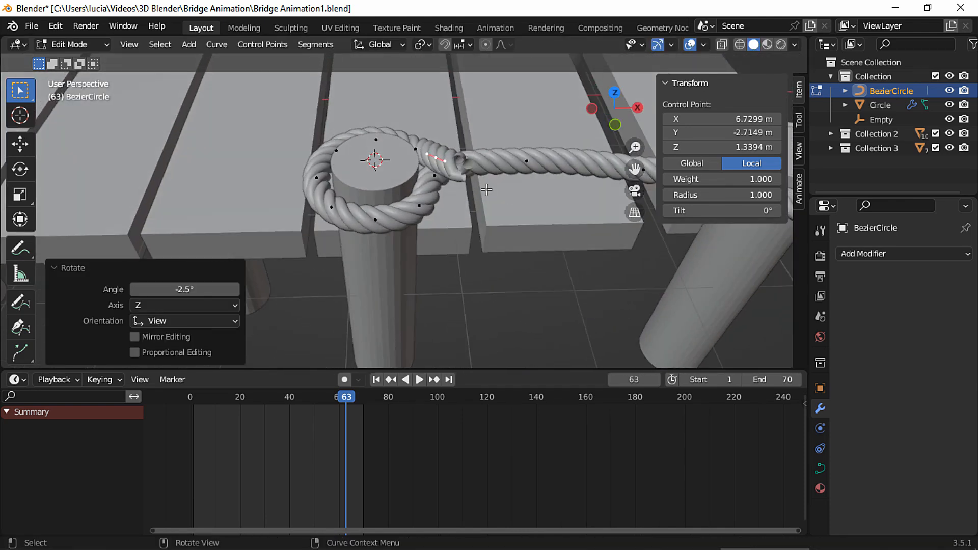
key("g")
key("z")
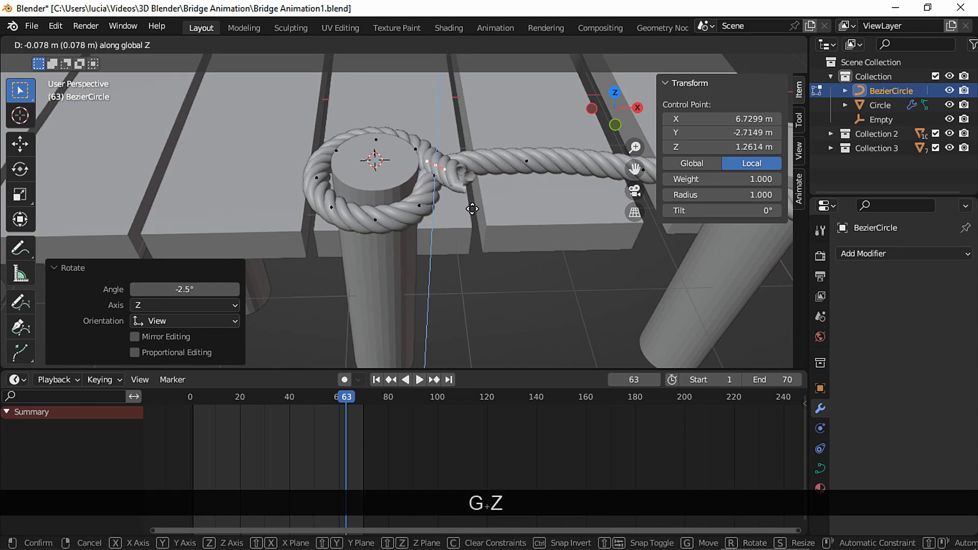
left_click(472, 219)
middle_click_drag(454, 222, 408, 194)
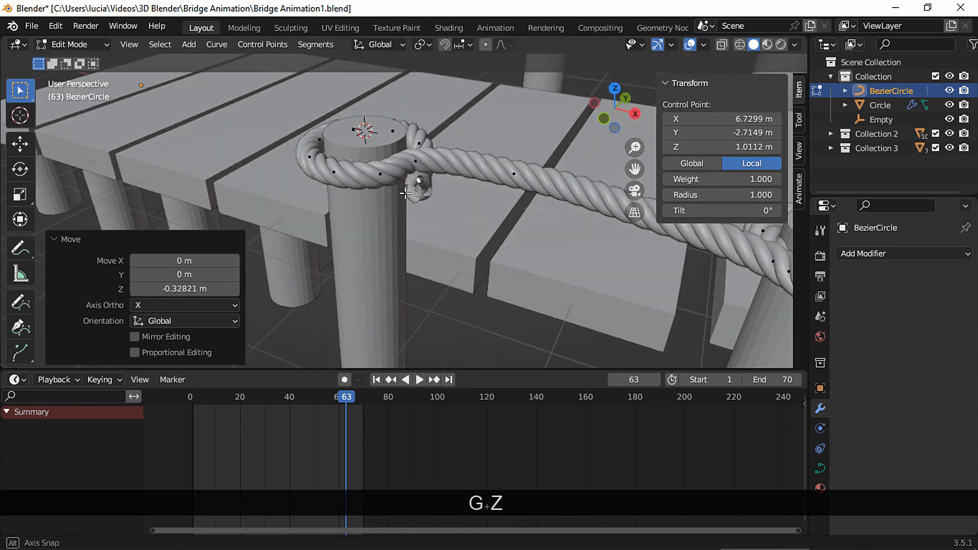
Move the curve's end point at the end post about -0.12 m along Z and -0.11 m along X, under the crossing rope.
middle_click_drag(515, 178, 522, 186)
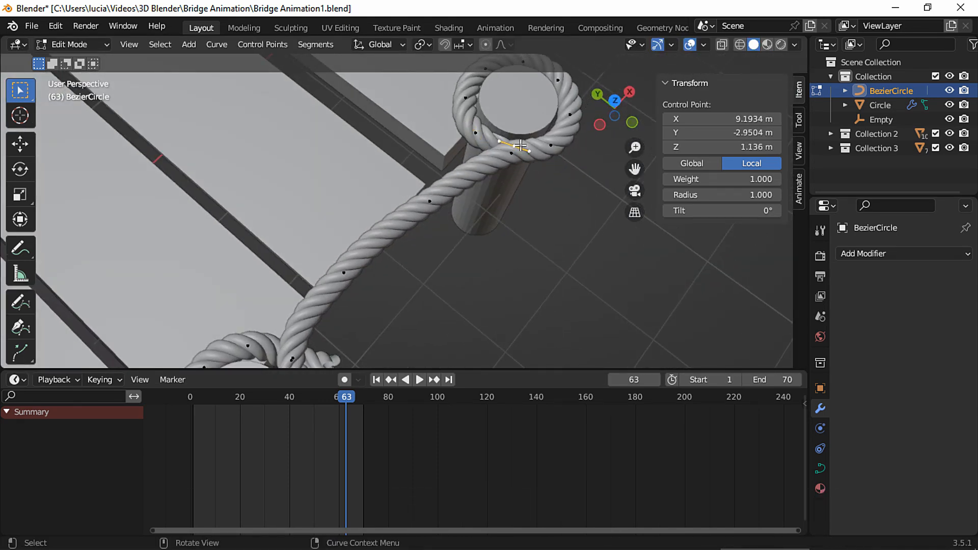
middle_click_drag(519, 145, 530, 216)
key("g")
key("z")
left_click(513, 214)
key("g")
key("x")
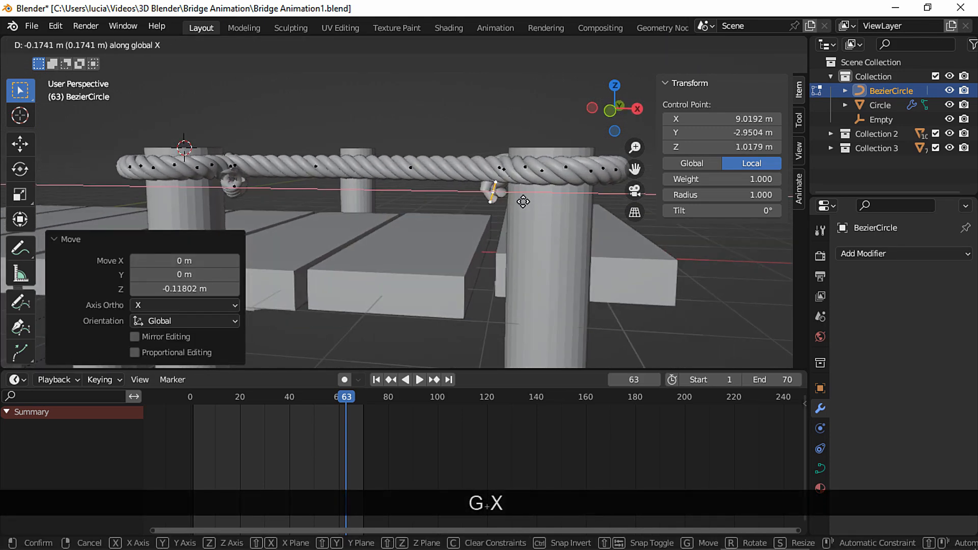
left_click(534, 200)
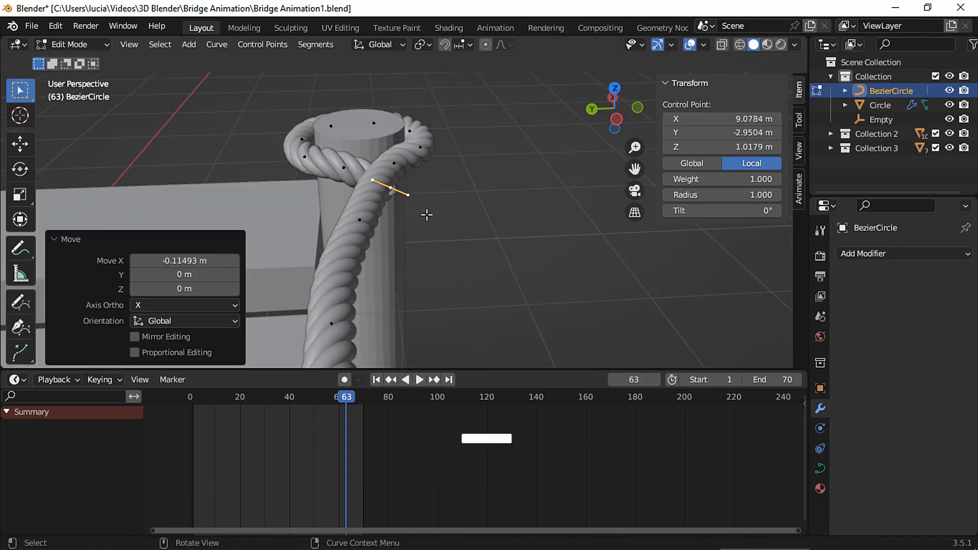
Extrude the end-post rope end outward from under the crossing rope, and extrude it again upward by about 0.3 m in Z.
key("e")
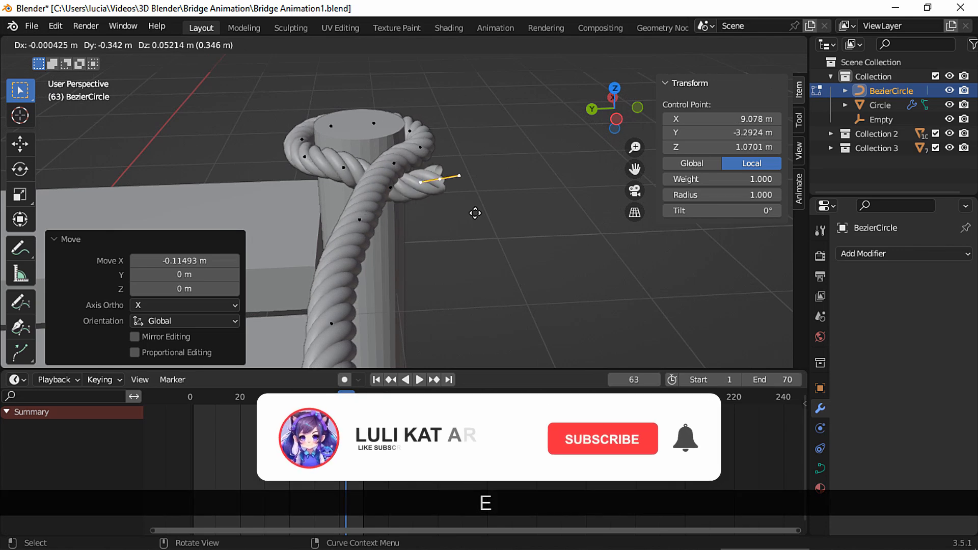
left_click(494, 186)
key("e")
left_click(476, 133)
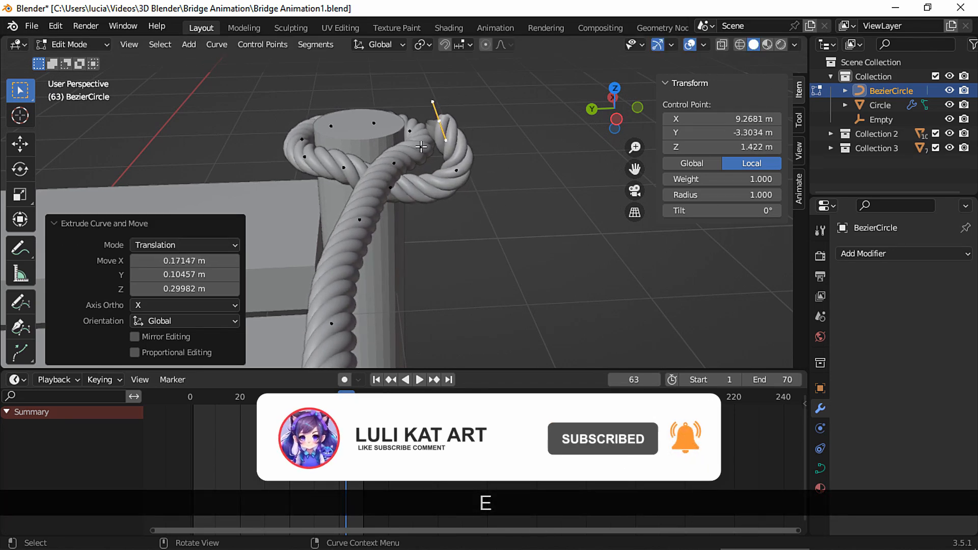
Shift the raised rope end at the end post along negative X so the knot's loop stands upright.
middle_click_drag(476, 133, 429, 141)
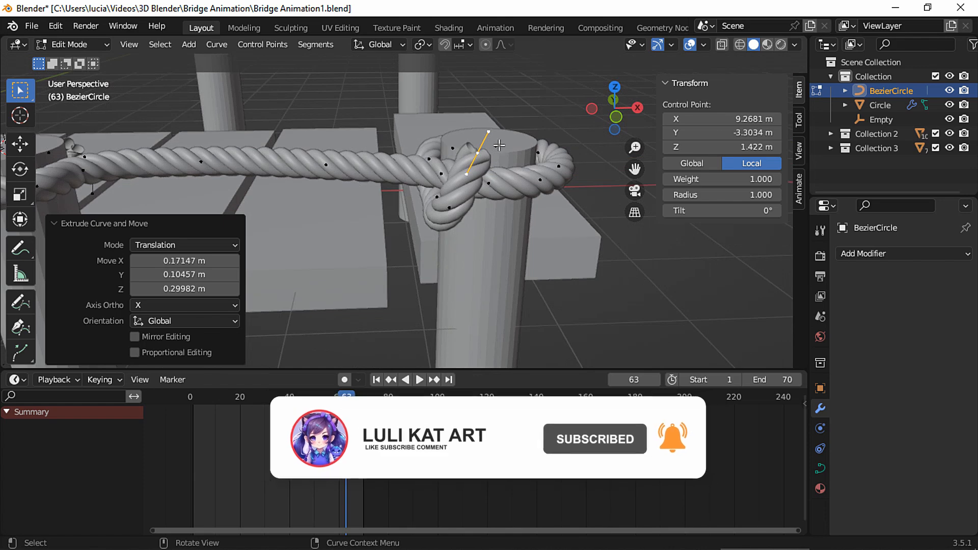
key("g")
key("x")
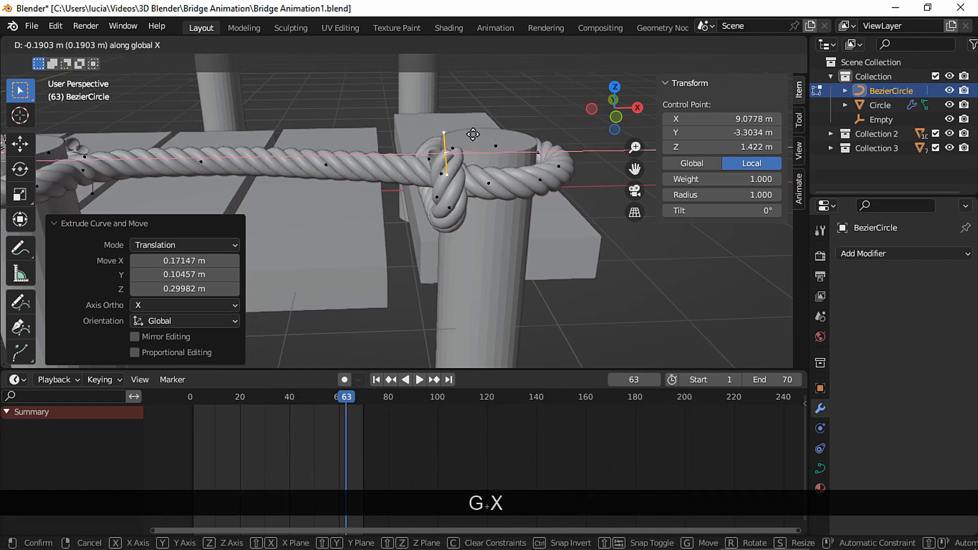
left_click(461, 136)
Move the crossing rope's control point beside the end post about 0.2 m outward along negative Y.
middle_click_drag(461, 137, 418, 238)
key("g")
key("y")
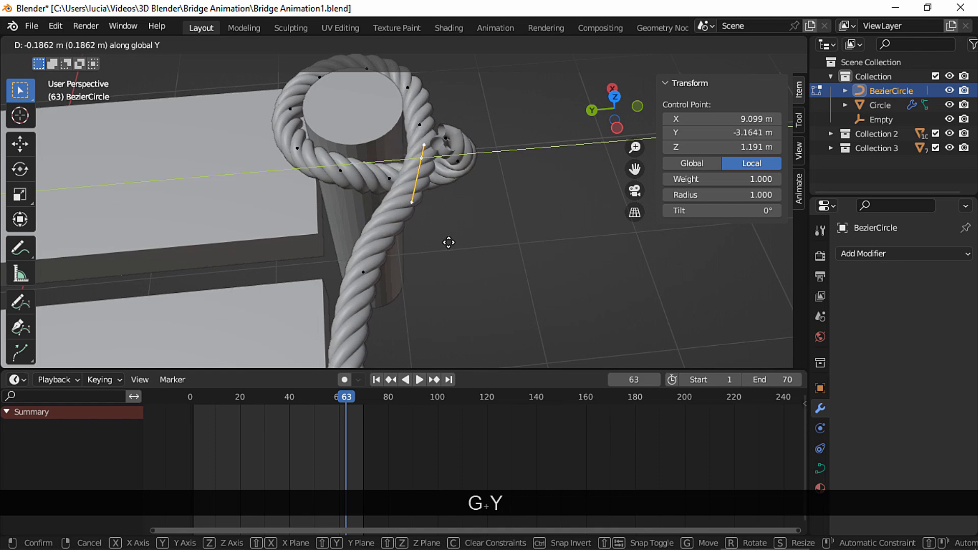
left_click(452, 245)
Extrude the raised end point back over the crossing rope toward the end post, about 0.43 m in Y and -0.33 m in Z.
left_click(448, 142)
middle_click_drag(447, 142, 464, 125)
key("e")
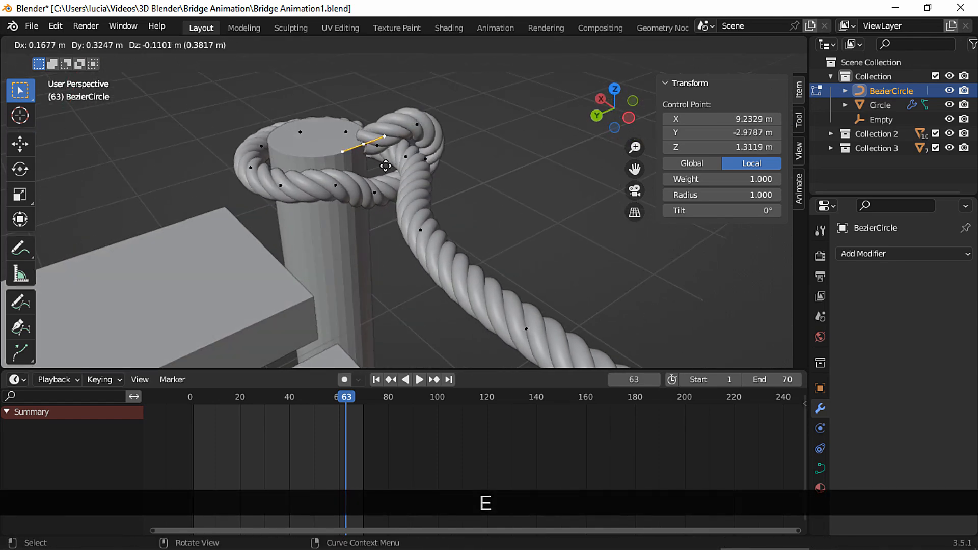
left_click(386, 205)
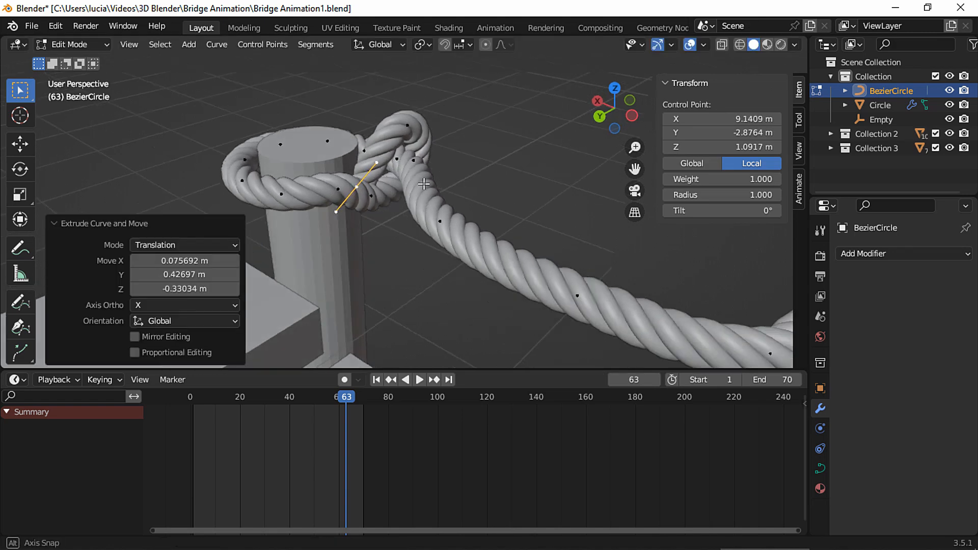
Lower the knot's new end point about 0.35 m along Z so the rope end hangs beside the end post.
middle_click_drag(386, 205, 372, 179)
key("g")
key("z")
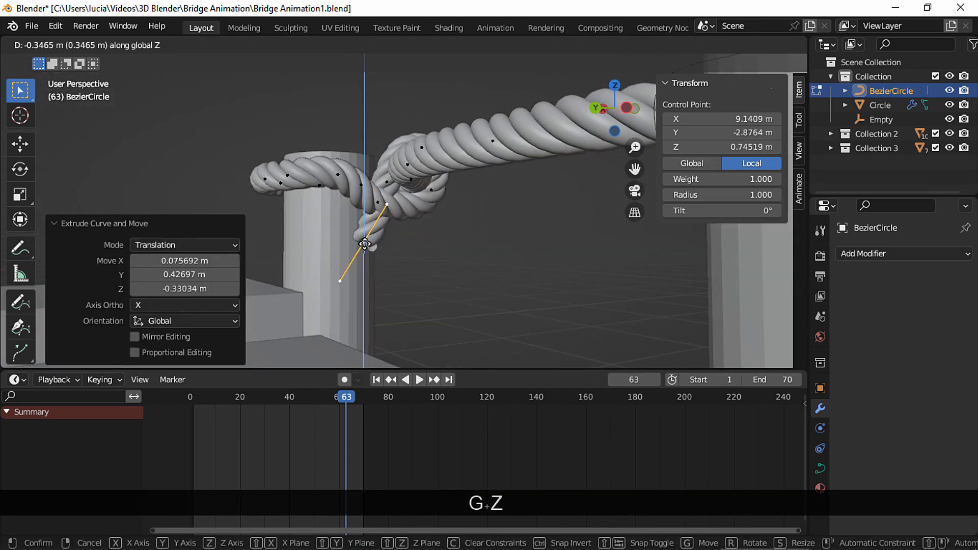
left_click(365, 243)
middle_click_drag(364, 243, 244, 275)
scroll(397, 219, "down", 3)
Return to Object Mode and set the rope mesh's Screw modifier iterations to 24.
key("Tab")
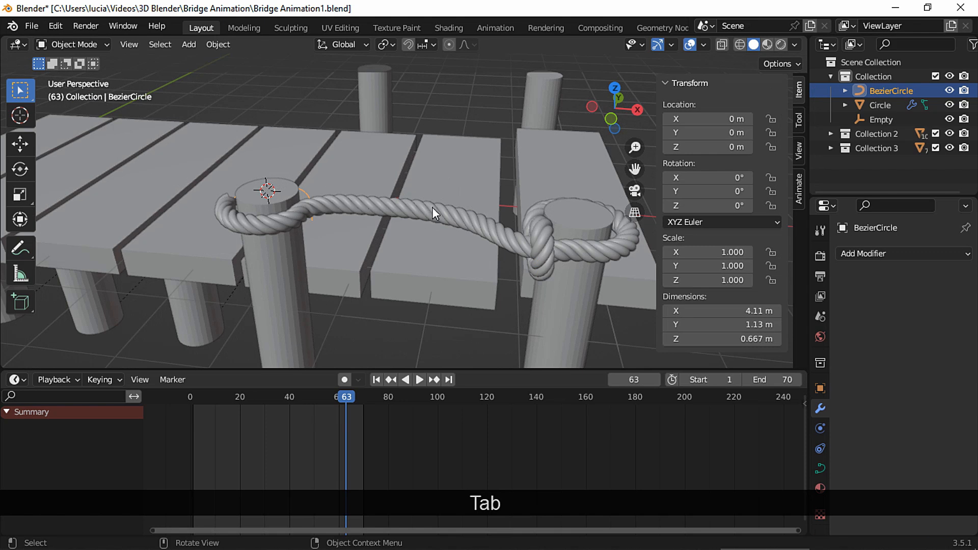
left_click(432, 207)
left_click(947, 350)
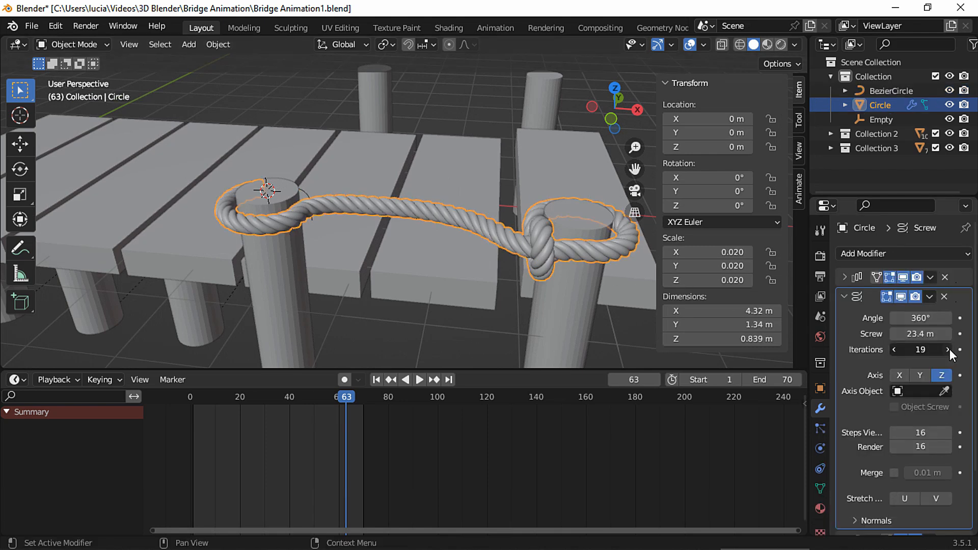
left_click(948, 349)
left_click(948, 348)
left_click(948, 349)
left_click(950, 348)
left_click(950, 348)
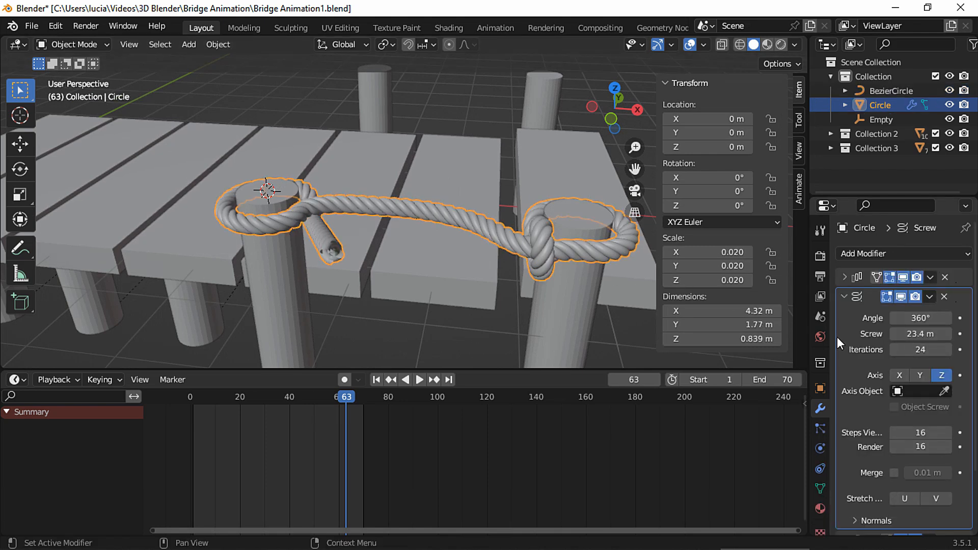
Edit the BezierCircle curve and move the crossing rope's control point near the 3D-cursor post outward along negative Y.
middle_click_drag(424, 204, 330, 204)
left_click(885, 91)
key("Tab")
left_click(353, 179)
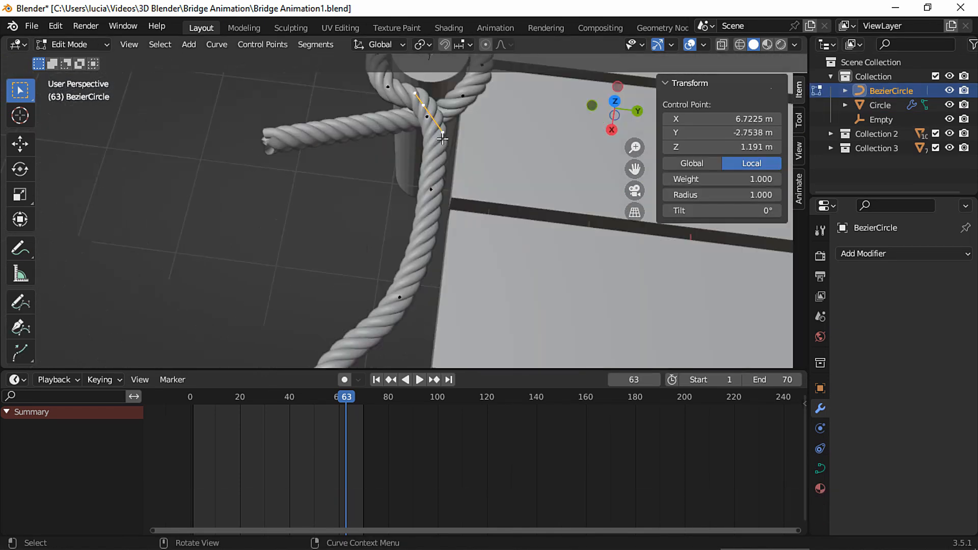
key("g")
key("y")
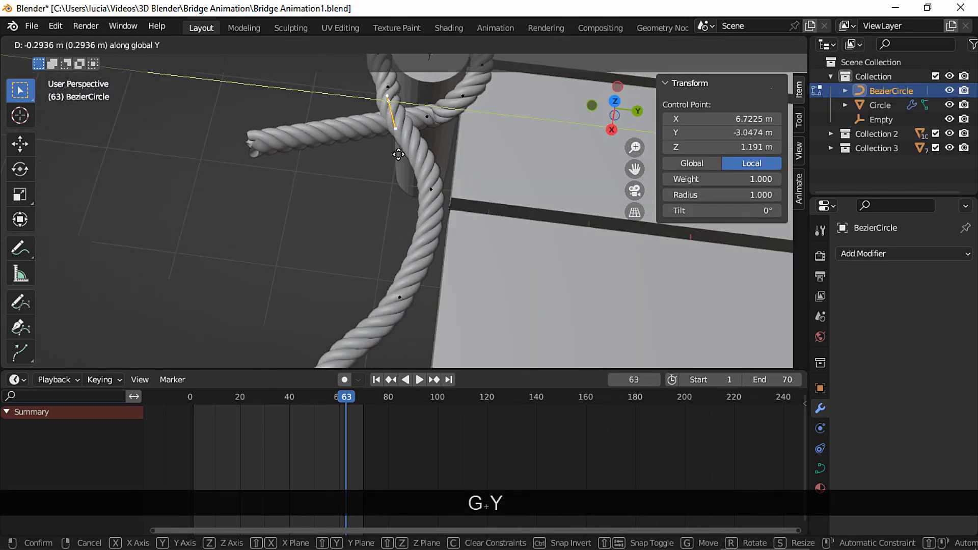
left_click(405, 152)
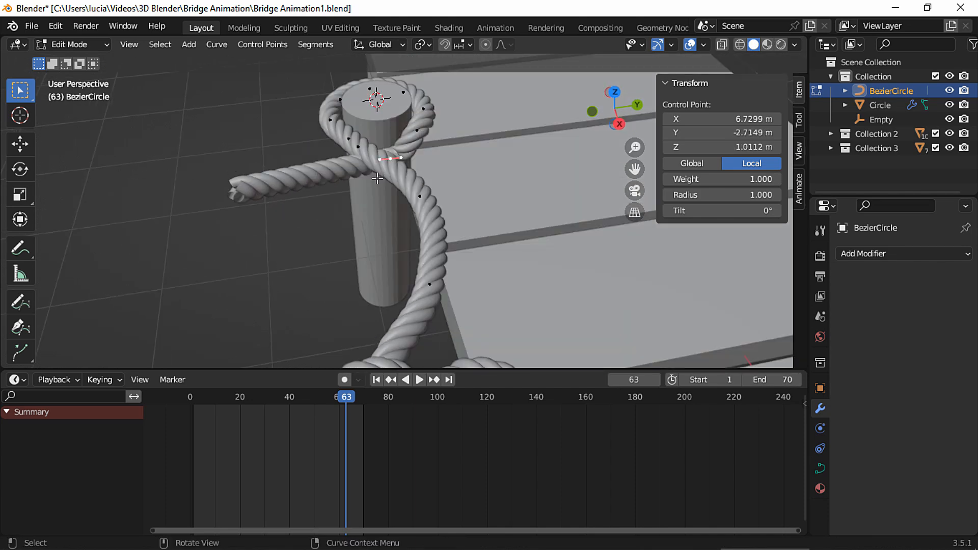
Move the curve's end point at the 3D-cursor post about -0.39 m in Y and -0.07 m in Z, and extrude it 0.54 m upward along Z.
key("g")
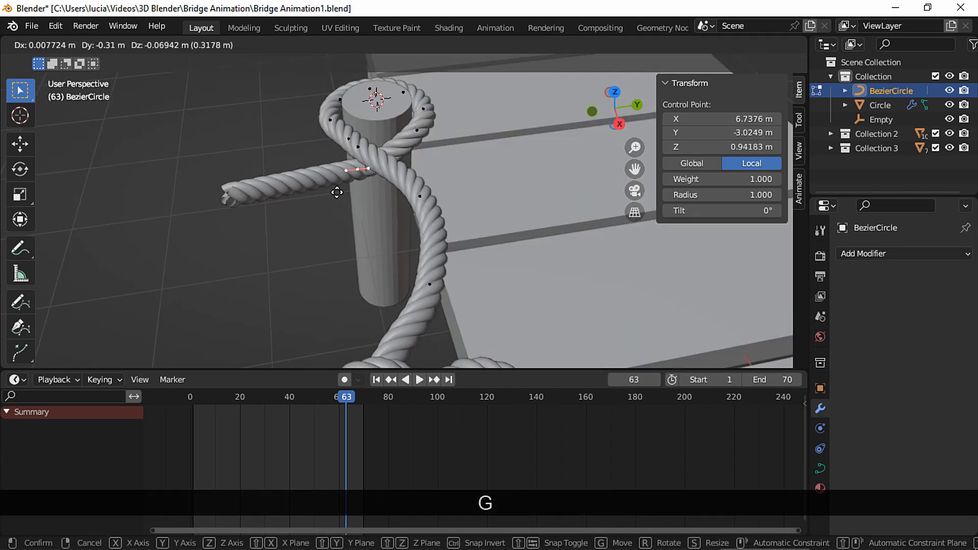
left_click(332, 176)
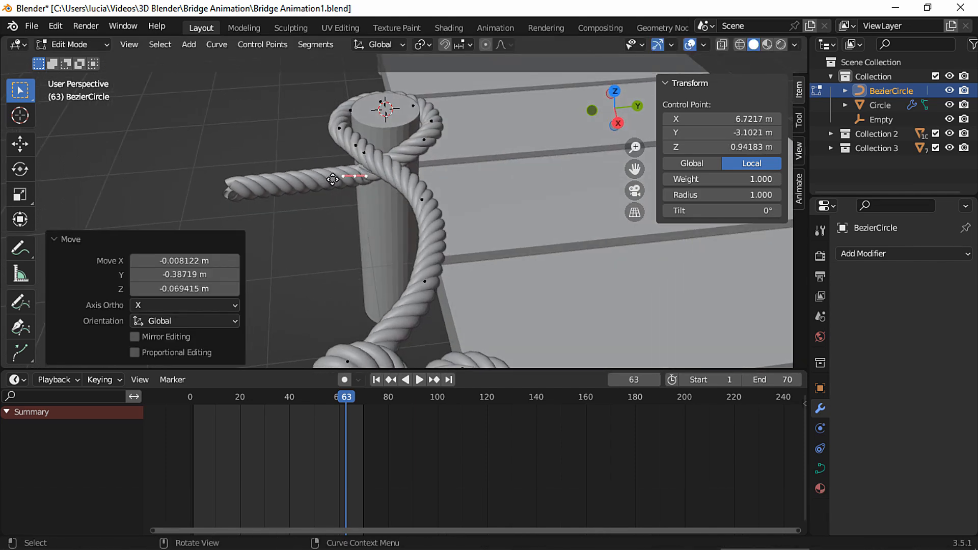
key("e")
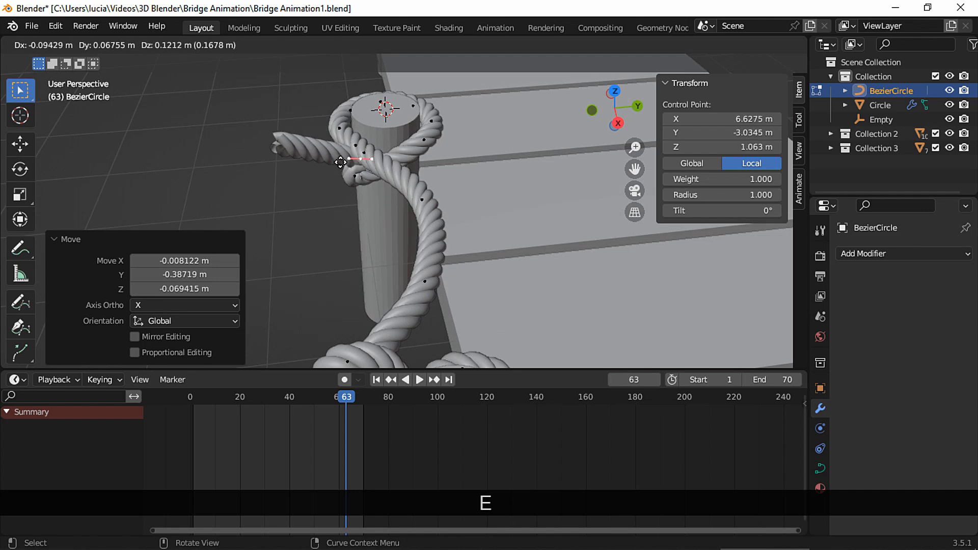
key("z")
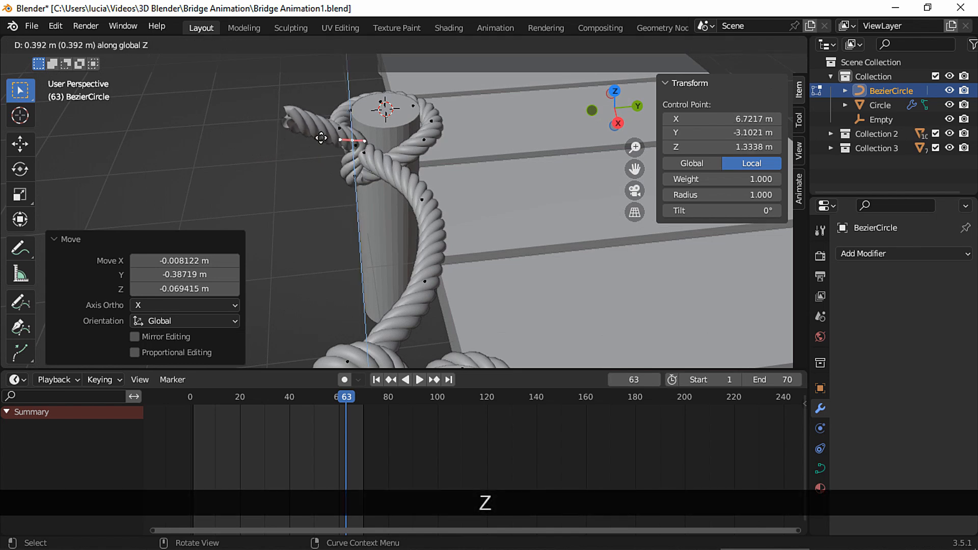
left_click(342, 126)
Extrude the rope's end point back over the knot at the 3D-cursor post and shift it about -0.2 m in X and -0.09 m in Z.
middle_click_drag(342, 127, 375, 128)
key("e")
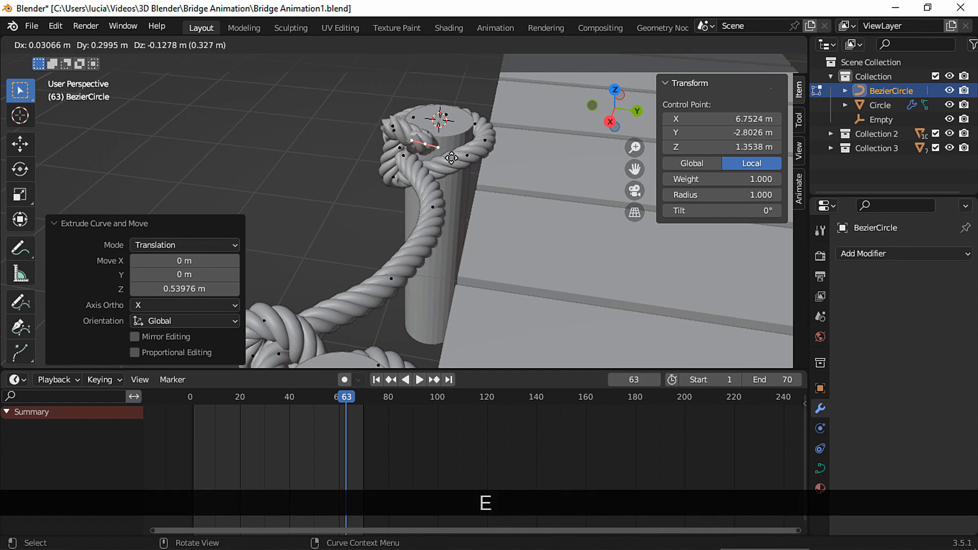
left_click(451, 163)
middle_click_drag(451, 163, 509, 224)
key("g")
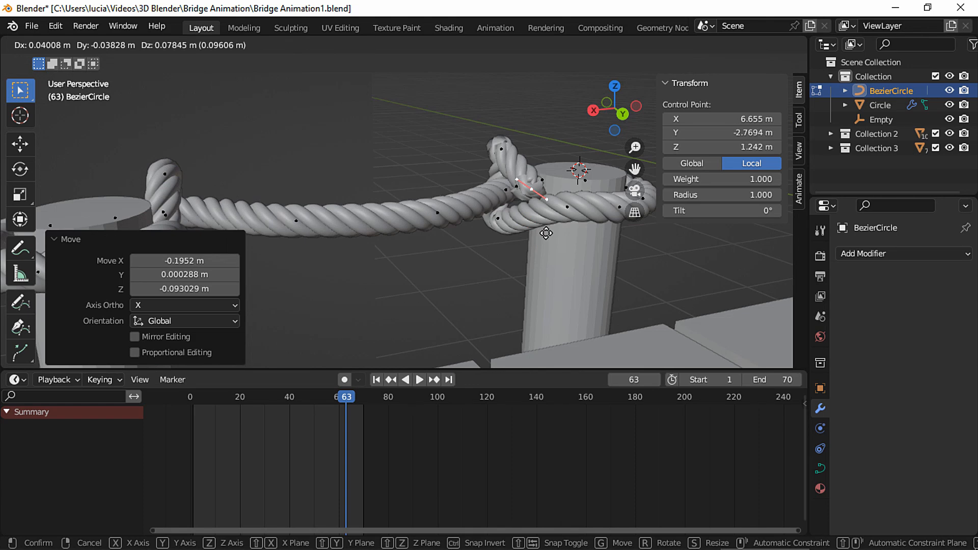
left_click(544, 262)
Extrude the rope's end point about 0.41 m downward so the tail hangs beside the 3D-cursor post.
key("e")
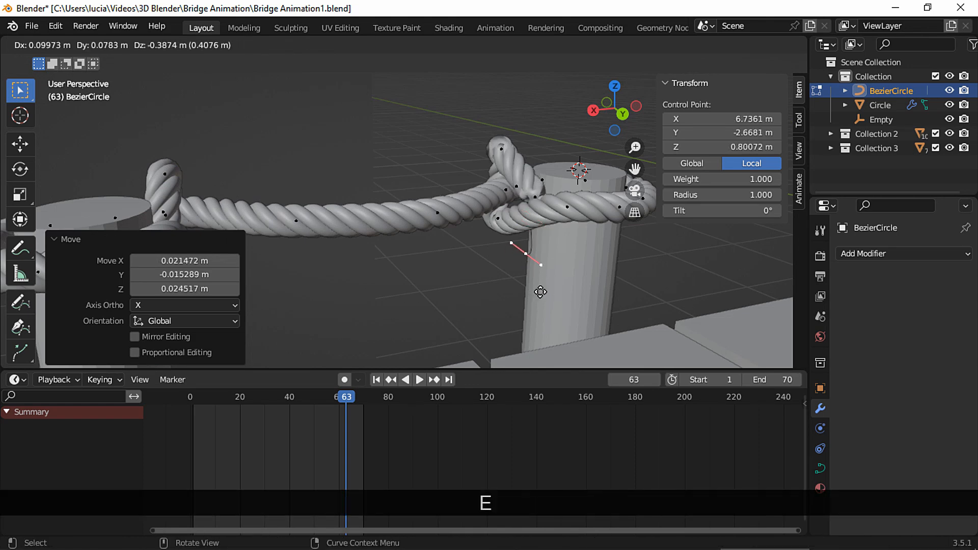
left_click(540, 291)
middle_click_drag(537, 285, 509, 249)
Return to Object Mode and set the rope mesh's Screw modifier iterations to 26.
key("Tab")
left_click(502, 180)
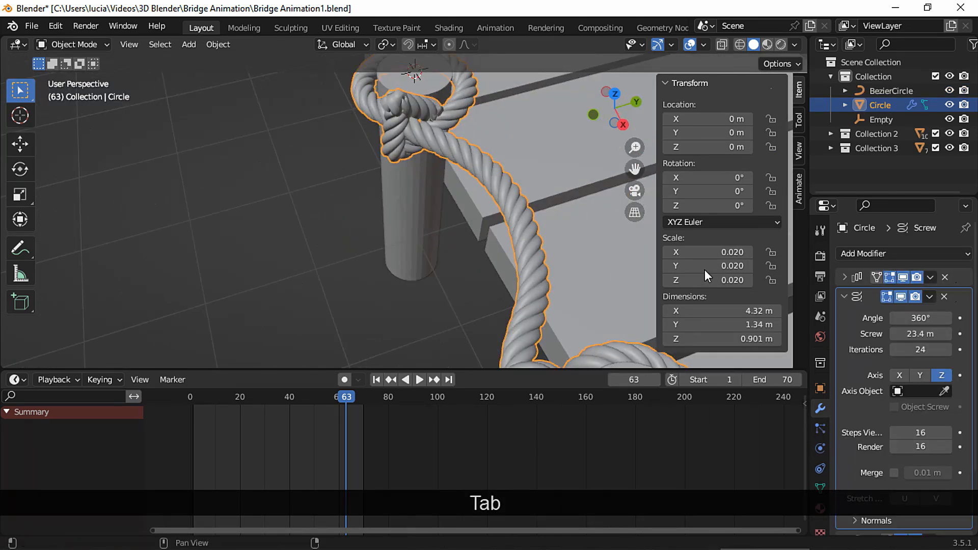
left_click(946, 348)
left_click(948, 349)
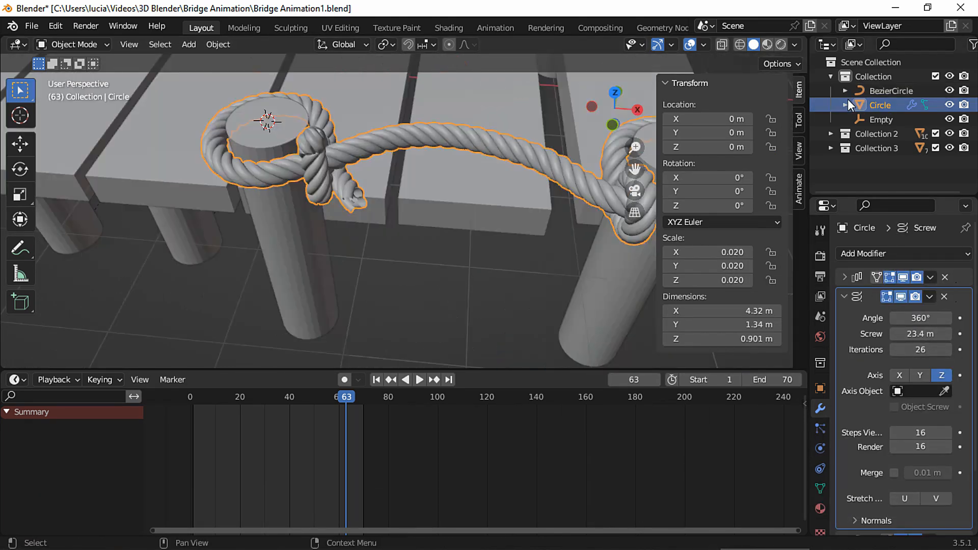
Edit the BezierCircle curve and rotate the top control point of the knot at the 3D-cursor post.
left_click(871, 91)
key("Tab")
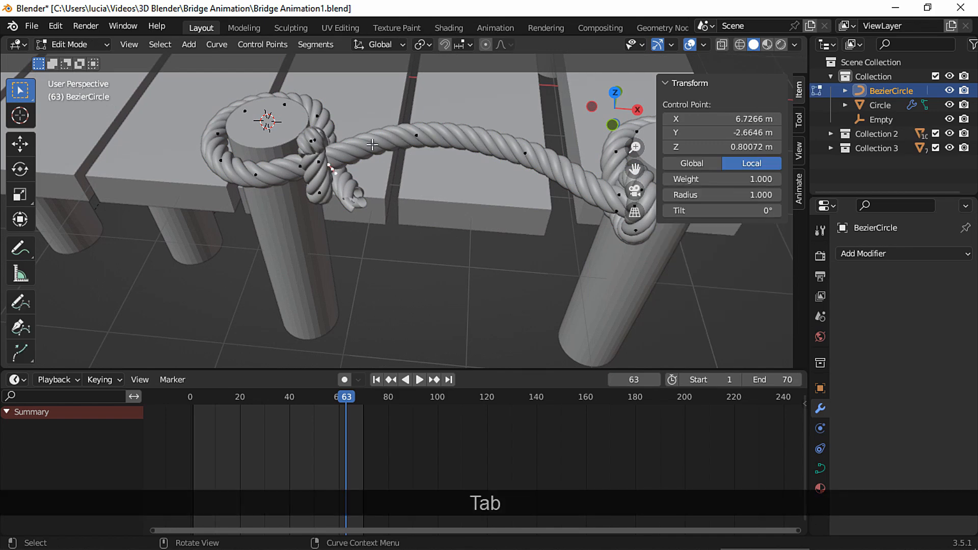
middle_click_drag(392, 140, 467, 99)
key("r")
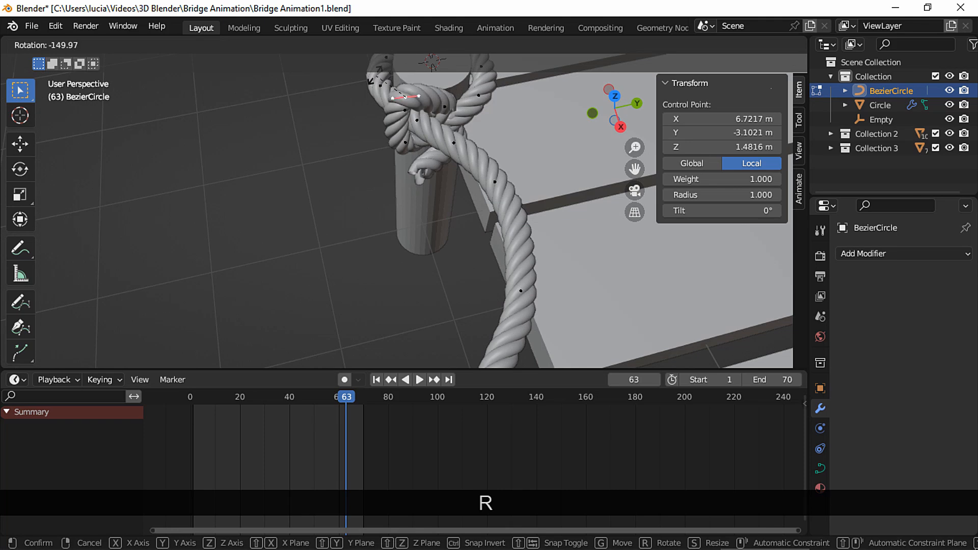
left_click(340, 143)
Return to Object Mode and reduce the rope mesh's Screw modifier iterations to 25.
middle_click_drag(341, 141, 332, 113)
key("Tab")
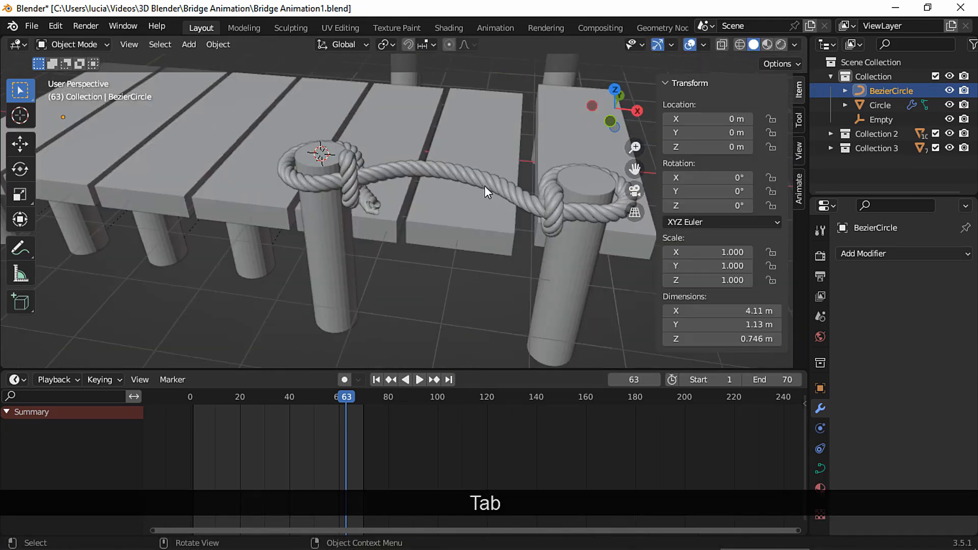
left_click(484, 185)
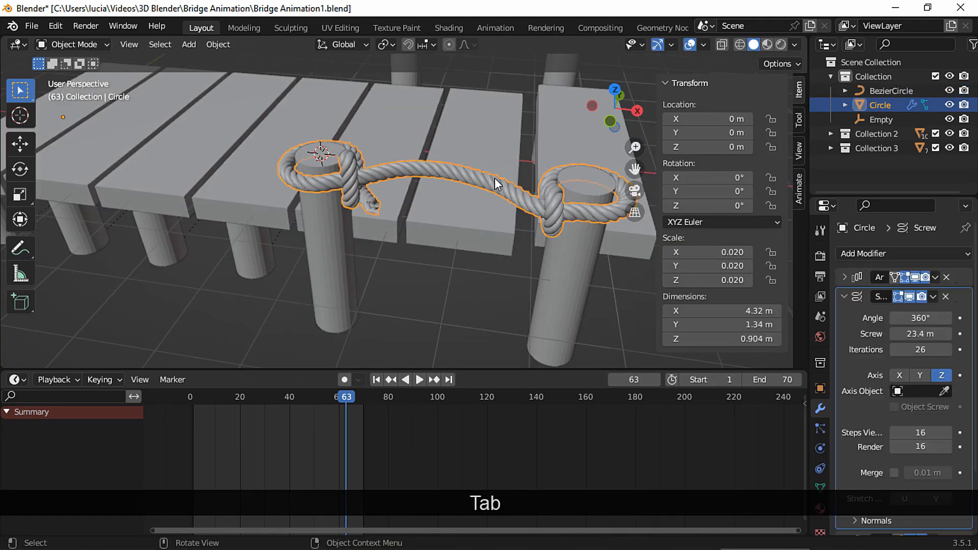
left_click(894, 349)
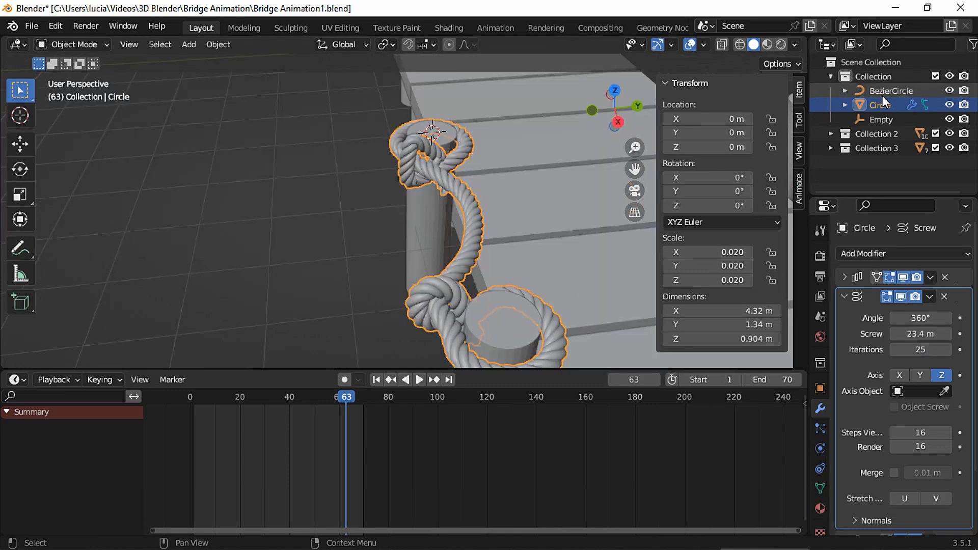
Edit the BezierCircle curve and subdivide the segment between the upper and lower outer points of the knot at the 3D-cursor post.
left_click(886, 92)
key("Tab")
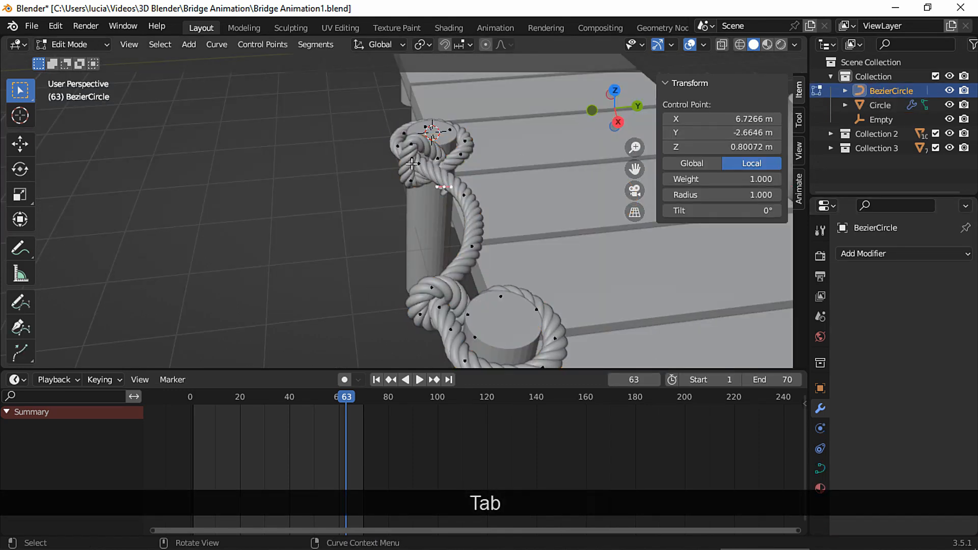
left_click(412, 165)
middle_click_drag(412, 165, 374, 175)
scroll(431, 148, "up", 3)
mouse_move(430, 148)
middle_mouse_down()
mouse_move(470, 178)
mouse_move(433, 149)
middle_mouse_up()
left_click(471, 178)
right_click(460, 111)
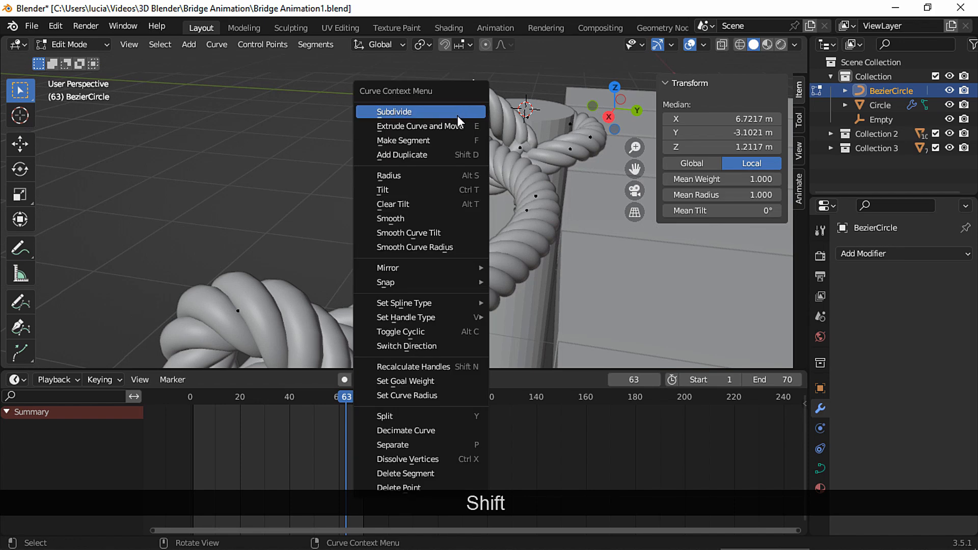
left_click(456, 117)
Move the new middle control point of the knot about 0.1 m outward, away from the crossing strand.
left_click(456, 155)
middle_click_drag(455, 155, 332, 200)
left_click(329, 199)
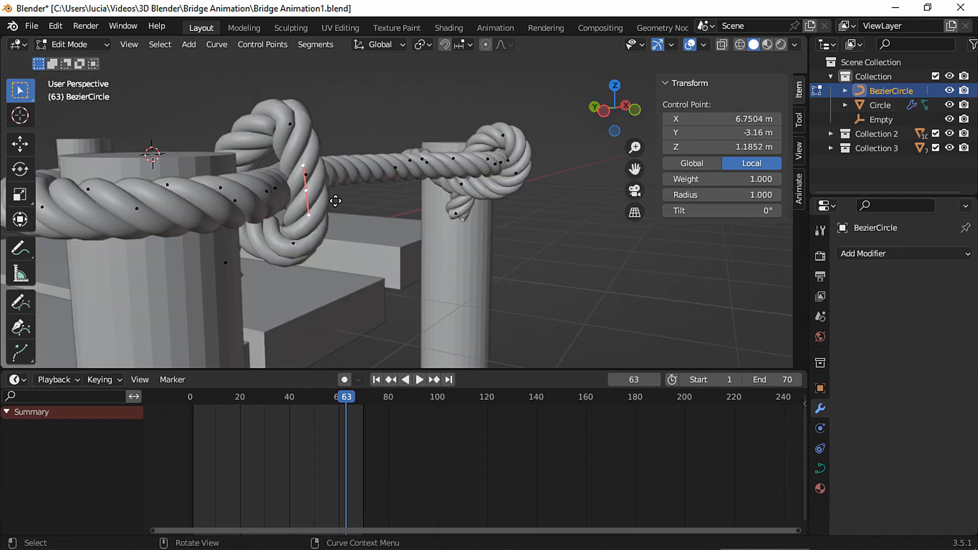
key("g")
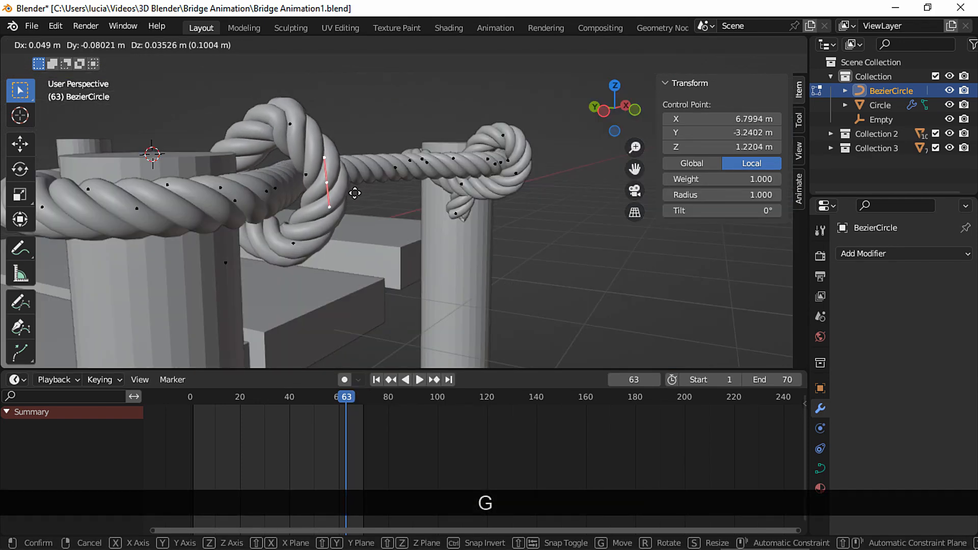
left_click(344, 183)
middle_click_drag(289, 126, 301, 133)
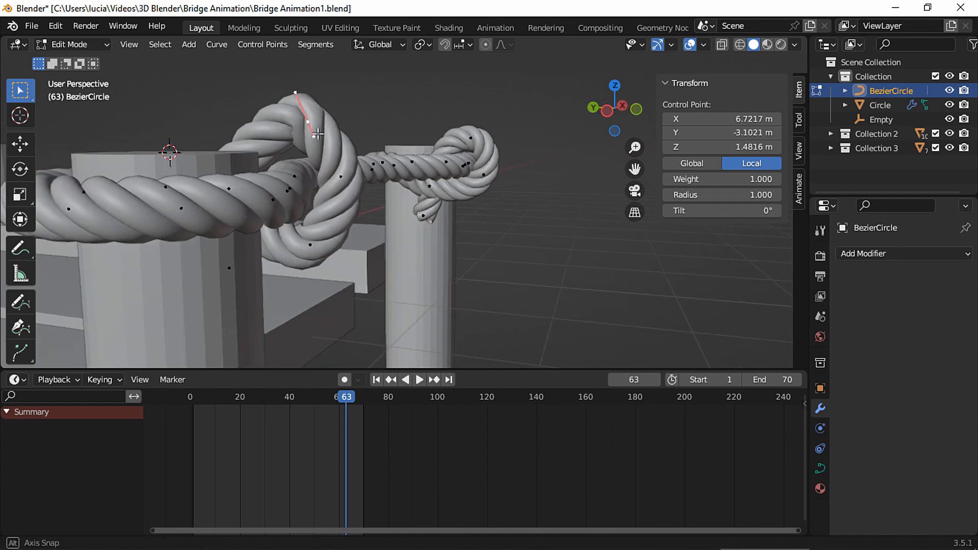
left_click(303, 135)
key("g")
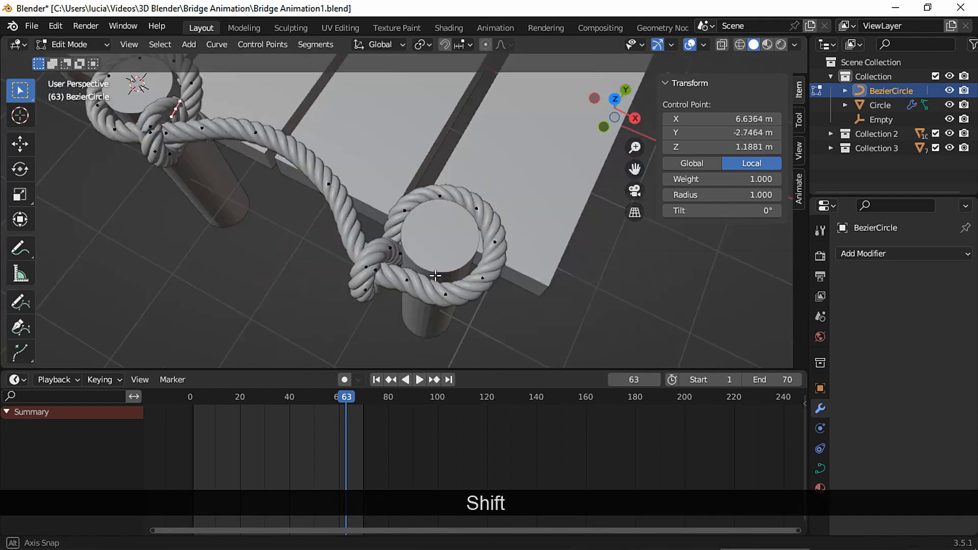
Select three neighbouring control points on the end post's rope loop and move them about -0.08 m in X to tighten it.
middle_click_drag(502, 232, 471, 237)
middle_click_drag(471, 254, 471, 224, "ctrl")
middle_click_drag(509, 249, 430, 255, "shift")
left_click(430, 266)
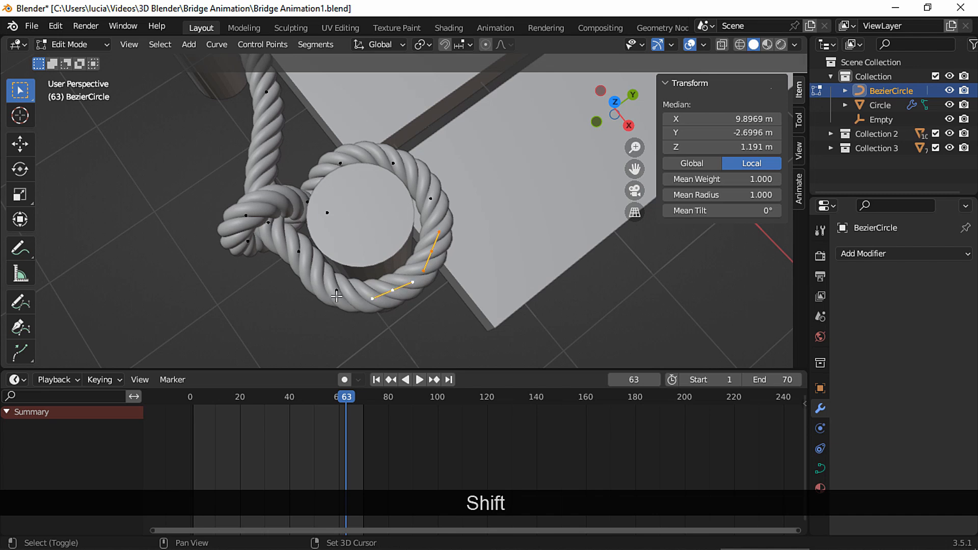
middle_click_drag(336, 295, 469, 280)
key("g")
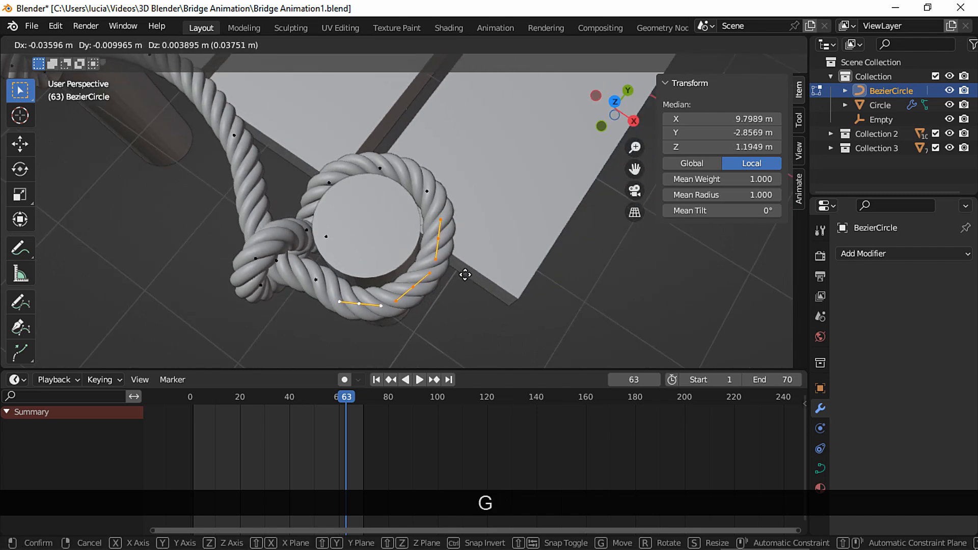
left_click(458, 273)
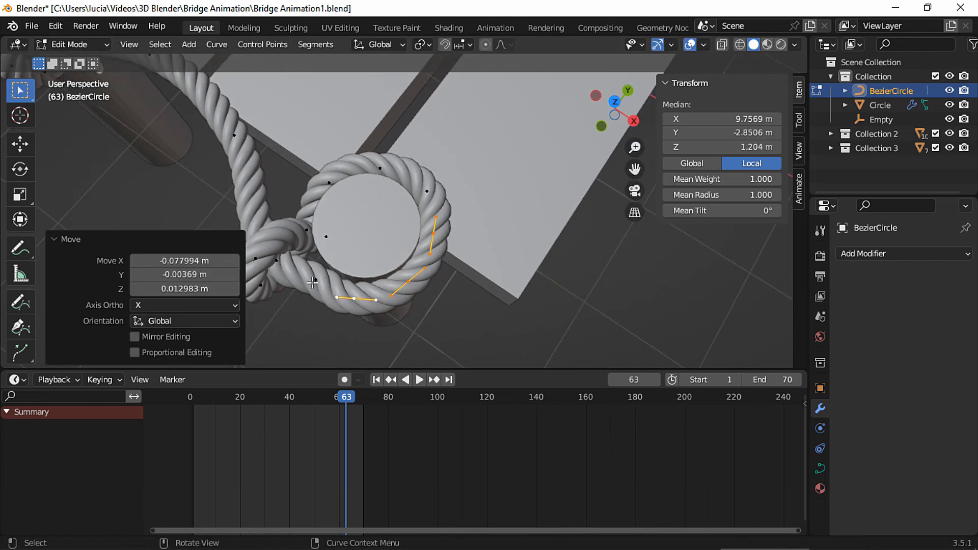
Move the loop's control point next to the end post's knot about -0.02 m in X and 0.02 m in Y.
left_click(313, 279)
key("g")
left_click(338, 284)
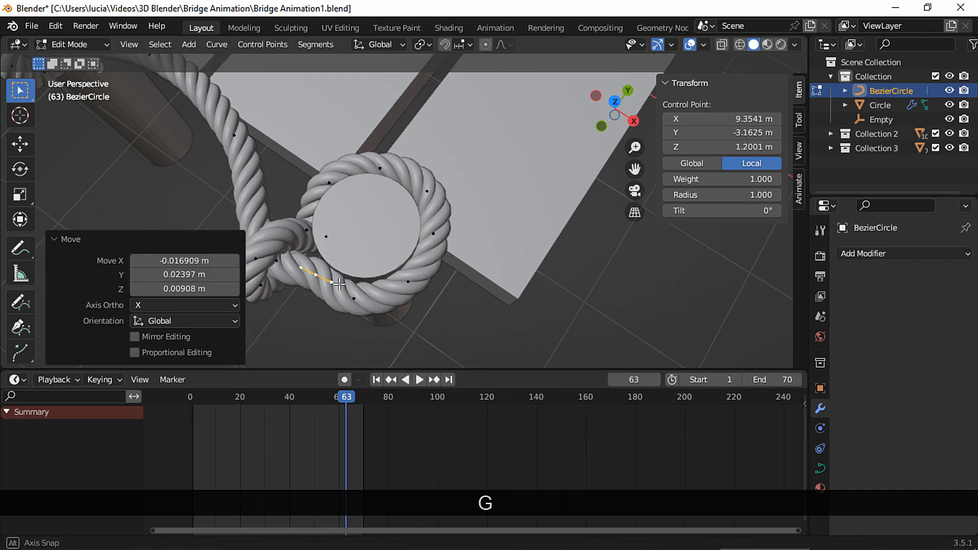
Move two outer control points of the loop around the 3D-cursor post slightly inward toward the post.
middle_click_drag(340, 284, 575, 285)
left_click(365, 263)
middle_click_drag(365, 266, 325, 216)
left_click(327, 213)
key("g")
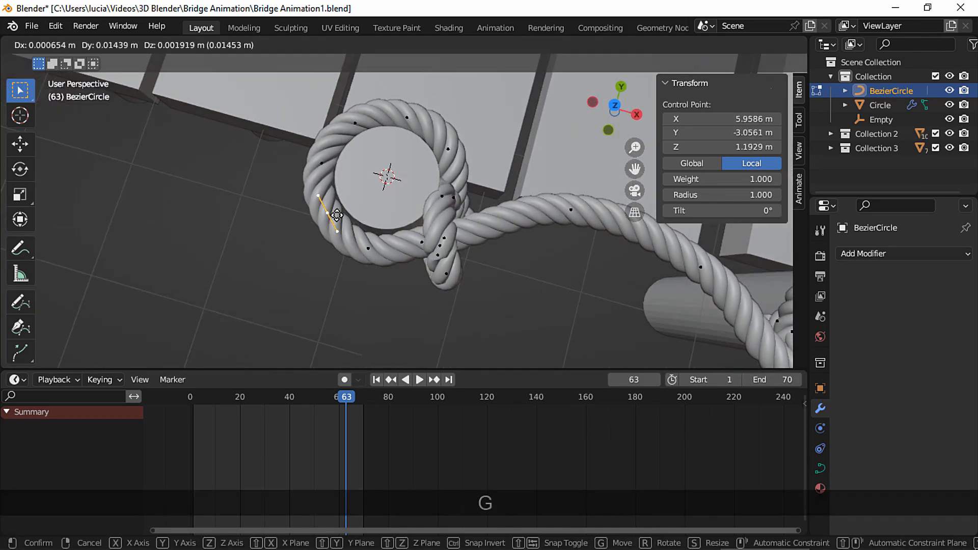
left_click(337, 216)
left_click(368, 246)
key("g")
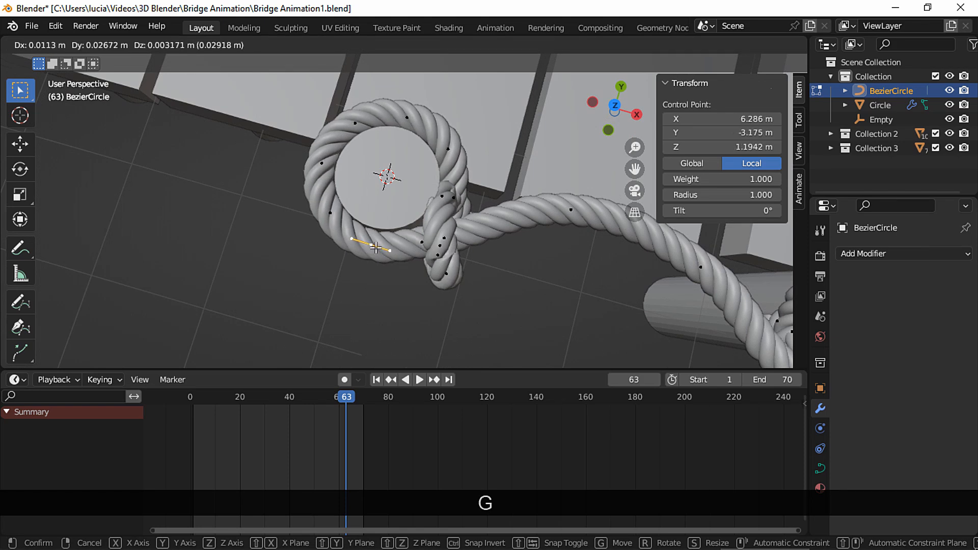
left_click(377, 248)
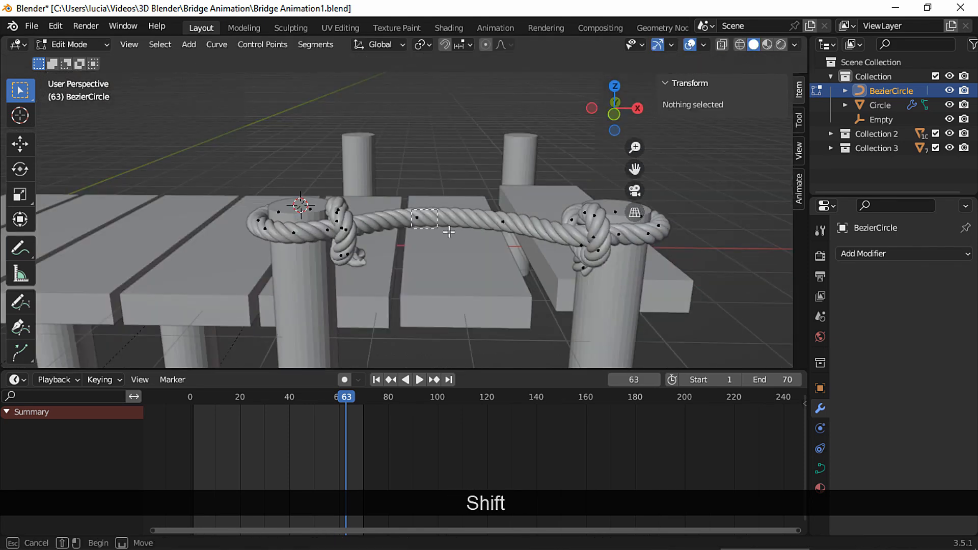
Subdivide the curve segment between the two control points of the rope span with one cut.
left_click(448, 225, "shift")
right_click(501, 232)
left_click(473, 156)
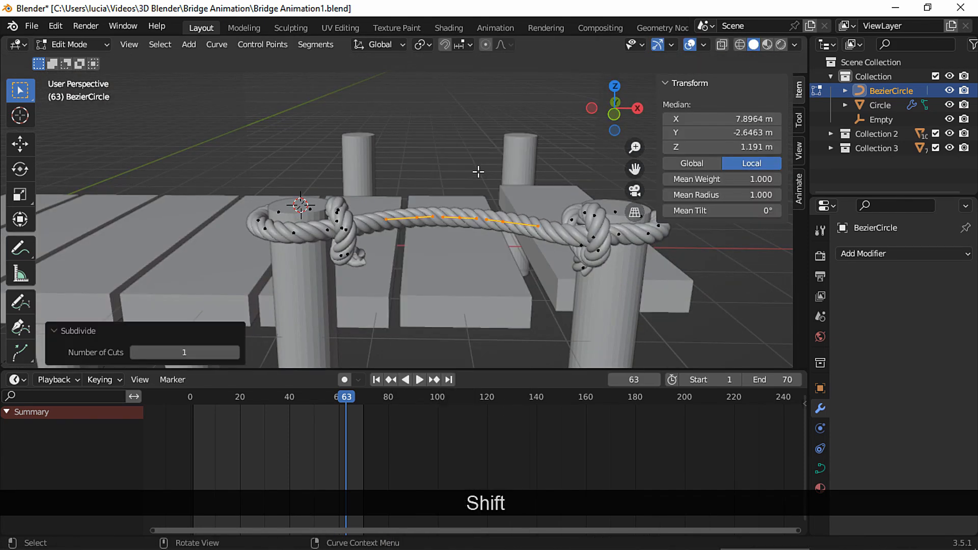
Spread the span's two outer control points along X toward the knots, by about -0.29 m and 0.33 m.
left_click(461, 230)
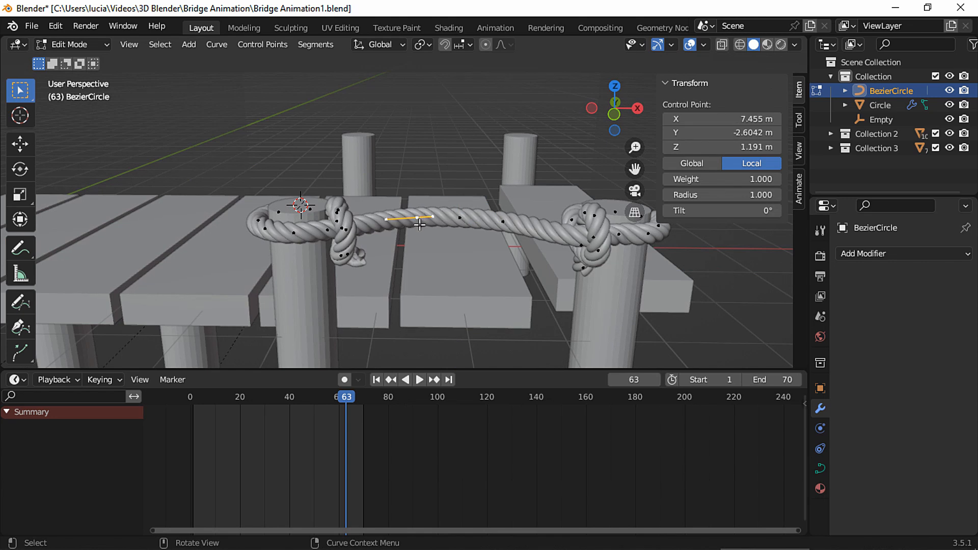
key("g")
key("x")
left_click(487, 239)
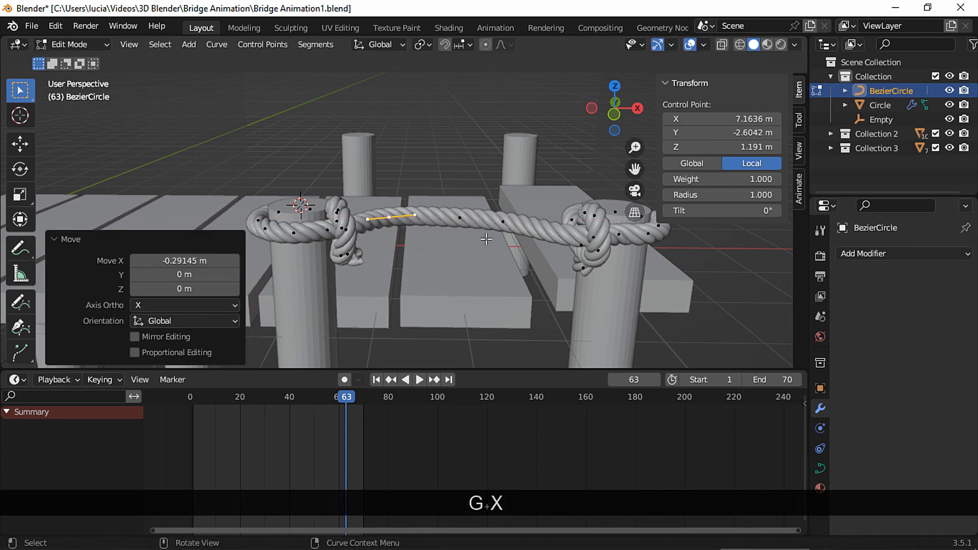
left_click(507, 223)
key("g")
key("x")
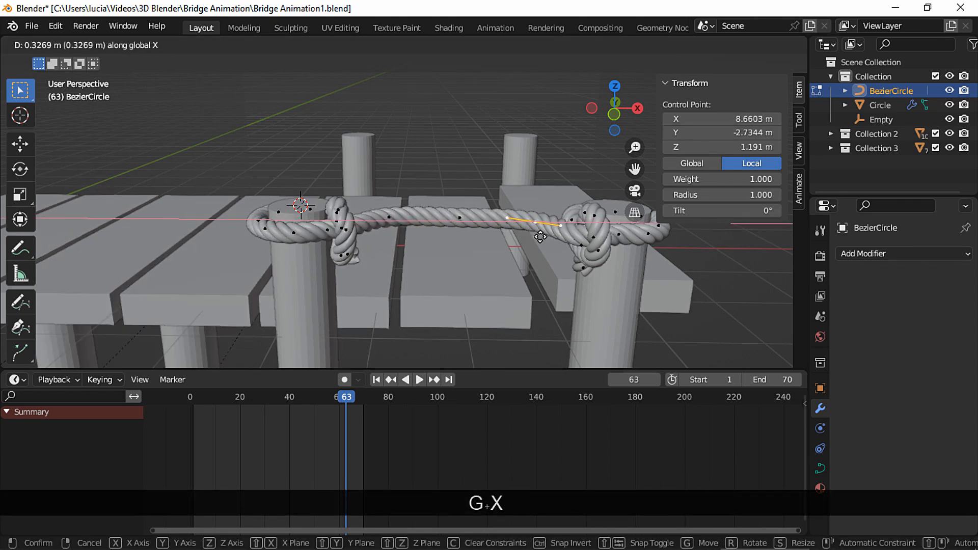
left_click(537, 227)
Lower the span's middle control point about 0.5 m and its two neighbouring points about 0.15 m to make the rope sag.
key("g")
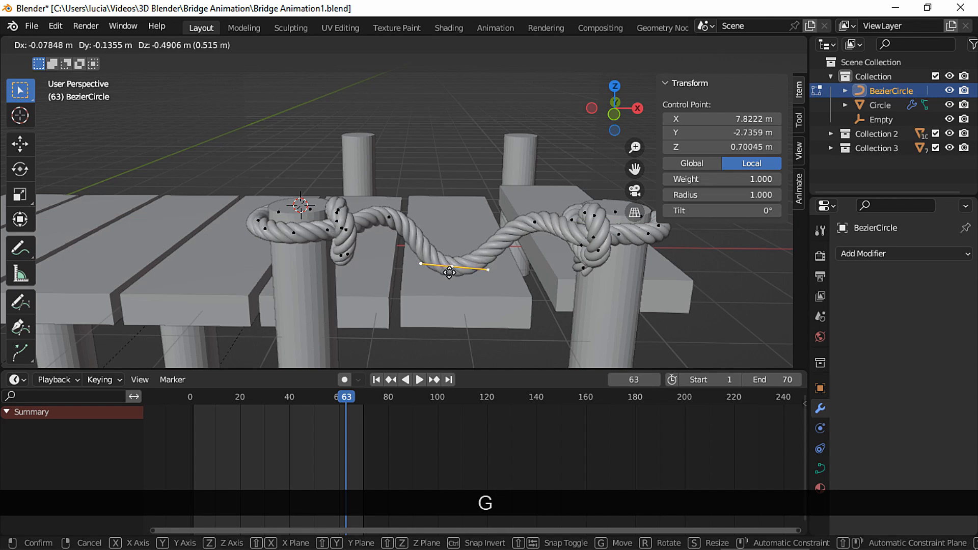
left_click(448, 275)
left_click(395, 226)
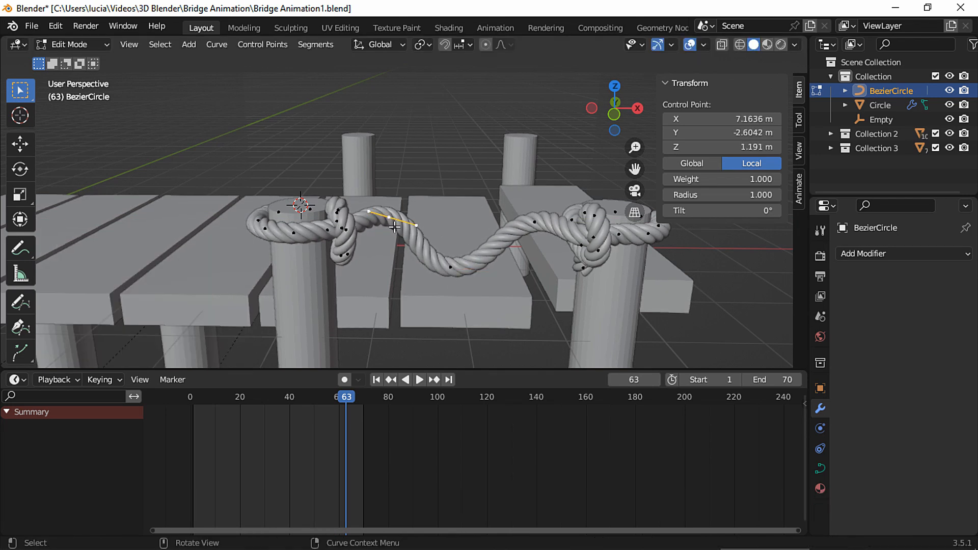
left_click(528, 223, "shift")
key("shift+g")
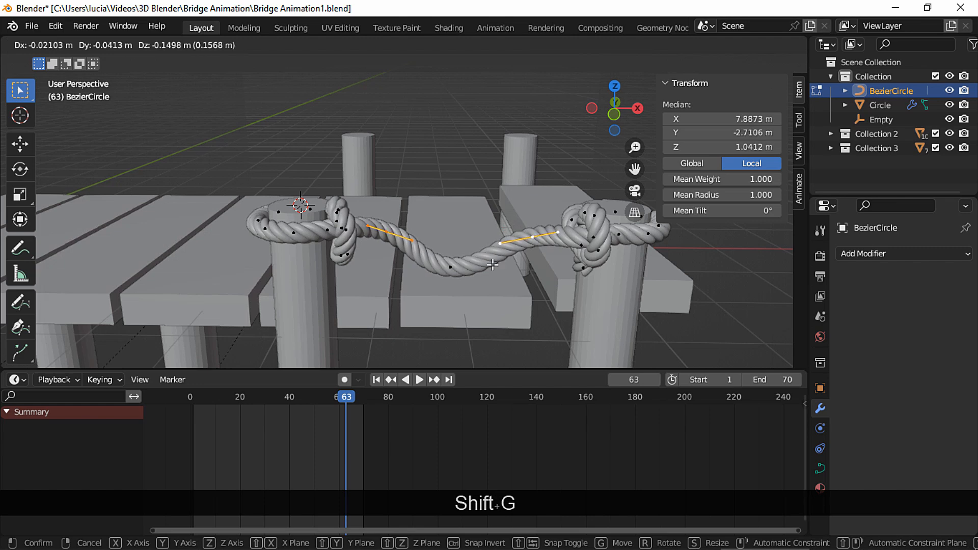
left_click(497, 259)
Select the sagging span's three control points and subdivide the segments between them.
middle_click_drag(494, 258, 487, 259)
scroll(483, 258, "down", 2)
left_click(438, 252)
left_click(397, 223, "shift")
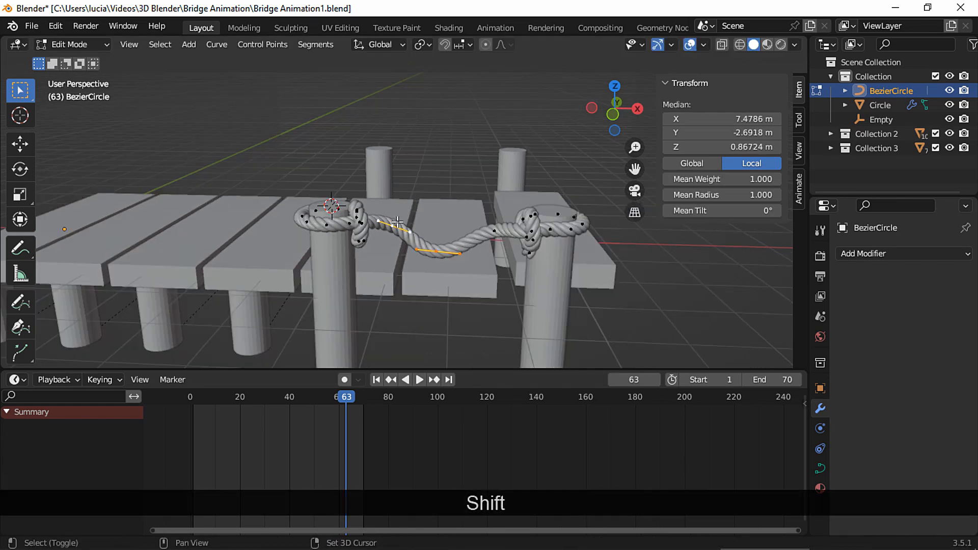
right_click(491, 233)
left_click(470, 154)
Move the span's two outer control points near the knots slightly lower to smooth the start of the sag.
left_click(495, 231)
key("g")
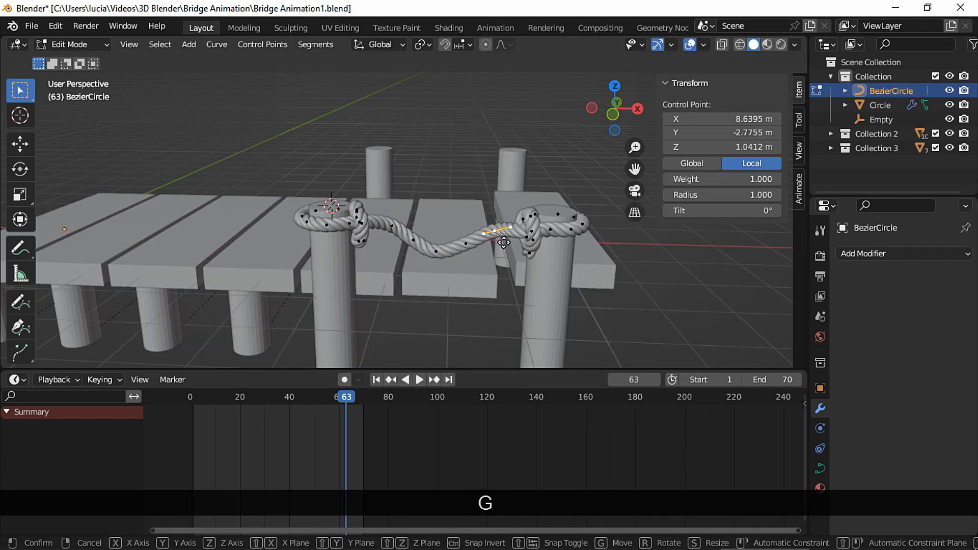
left_click(509, 248)
key("g")
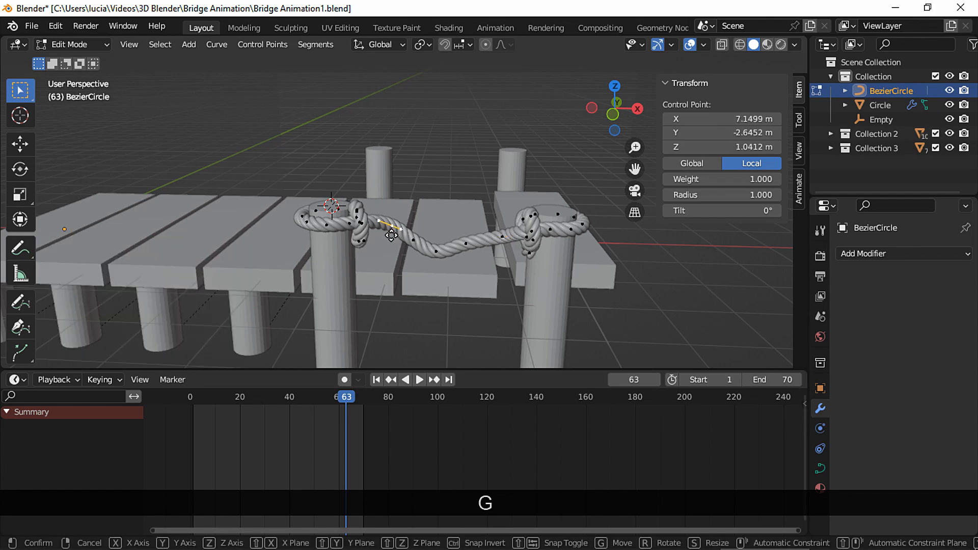
left_click(414, 253)
Lower the span's middle control point and its two neighbours, spreading the neighbours outward about 0.12 m, to round the sag.
left_click(434, 254)
key("g")
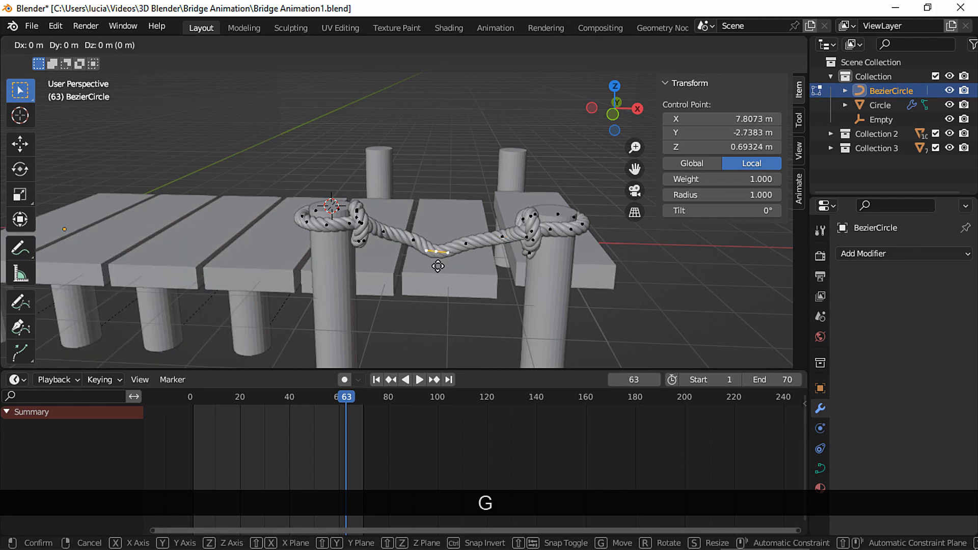
left_click(416, 243)
key("g")
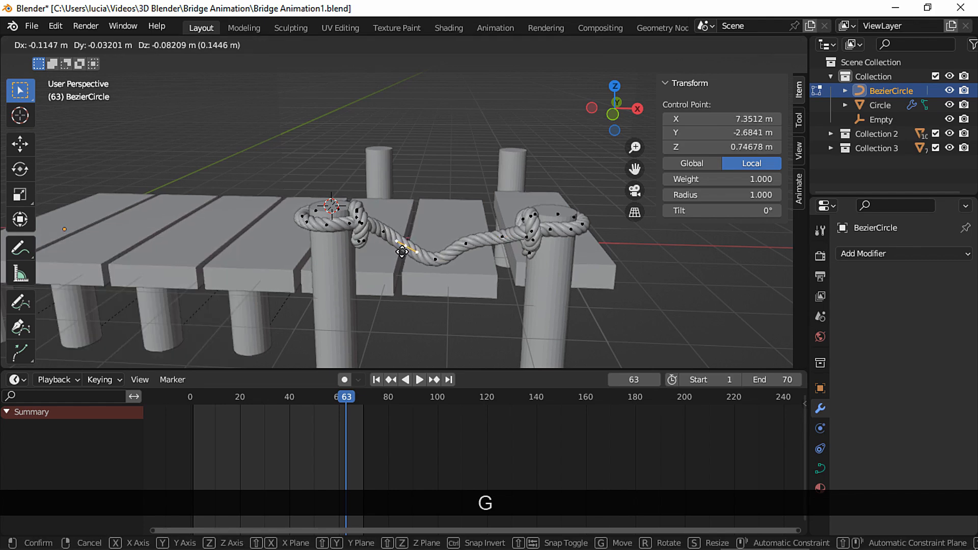
left_click(452, 251)
left_click(465, 248)
key("g")
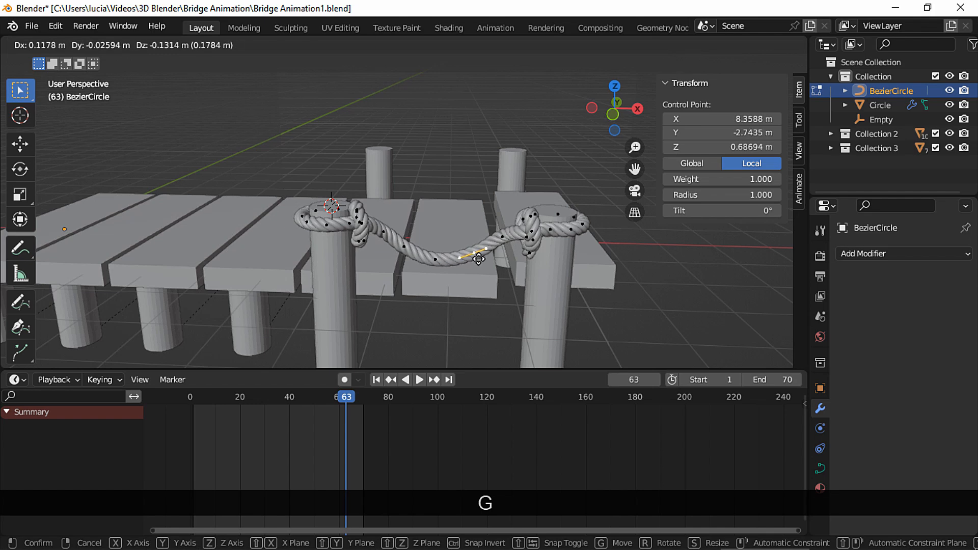
left_click(477, 257)
key("g")
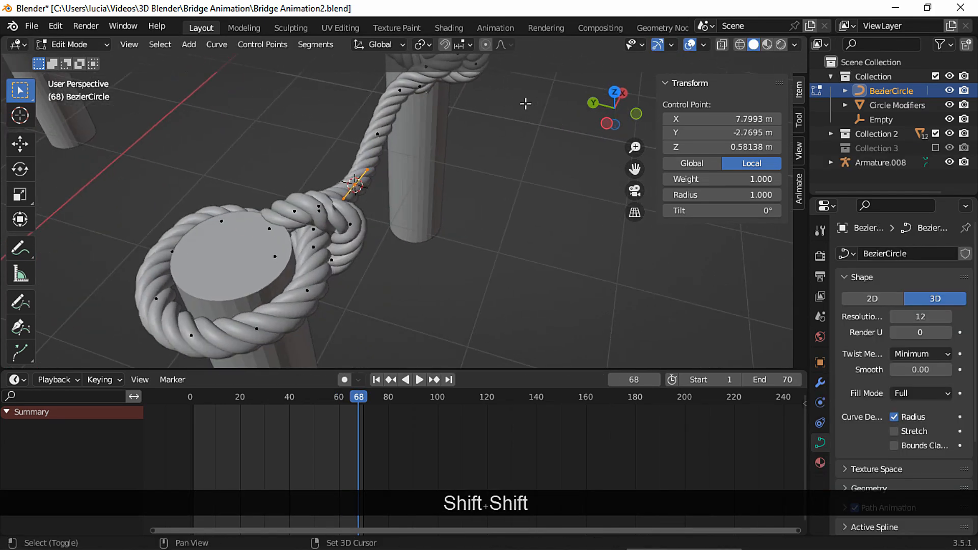
Move the span's two control points nearest the higher-X post's knot along Y by about -0.30 m and -0.18 m.
middle_click_drag(526, 103, 436, 192)
key("g")
key("y")
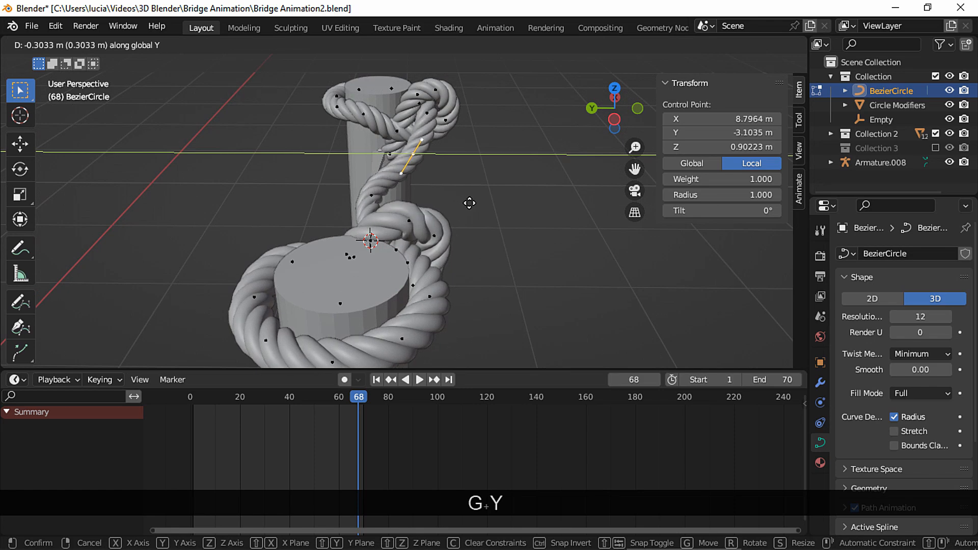
left_click(467, 203)
middle_click_drag(467, 203, 389, 183)
left_click(353, 195)
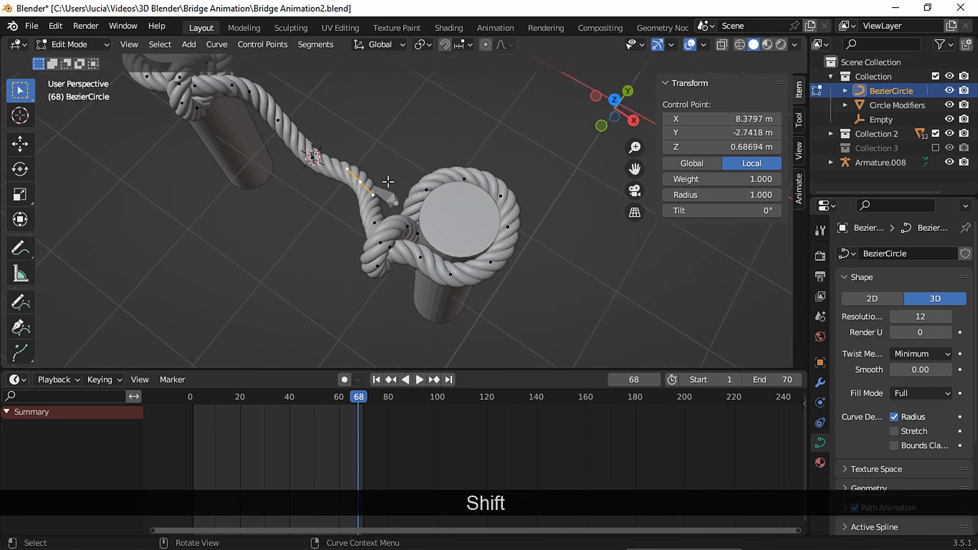
key("g")
key("y")
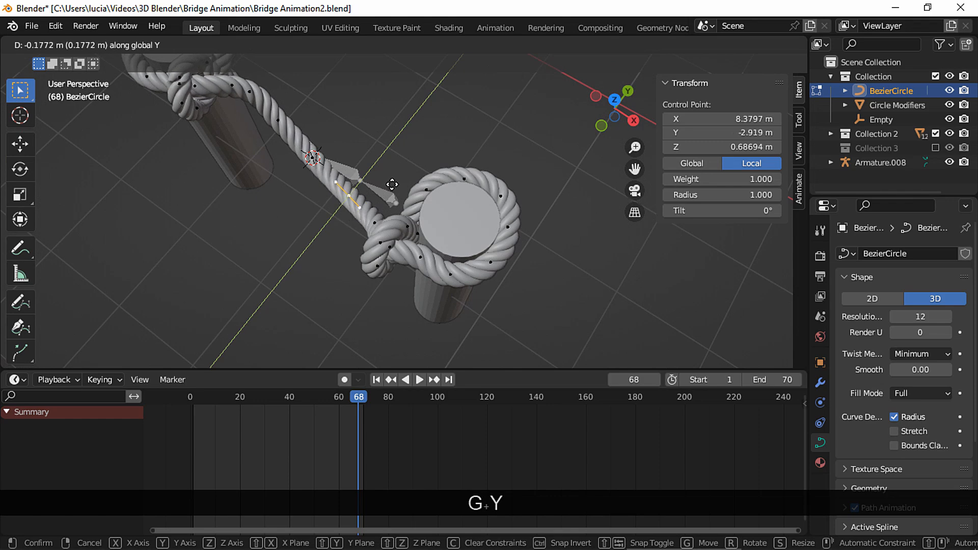
left_click(288, 103)
Shift the two control points beside the lower-X post's knot about -0.18 m along Y and the adjacent span point about -0.12 m.
left_click(234, 86)
middle_click_drag(234, 86, 322, 136)
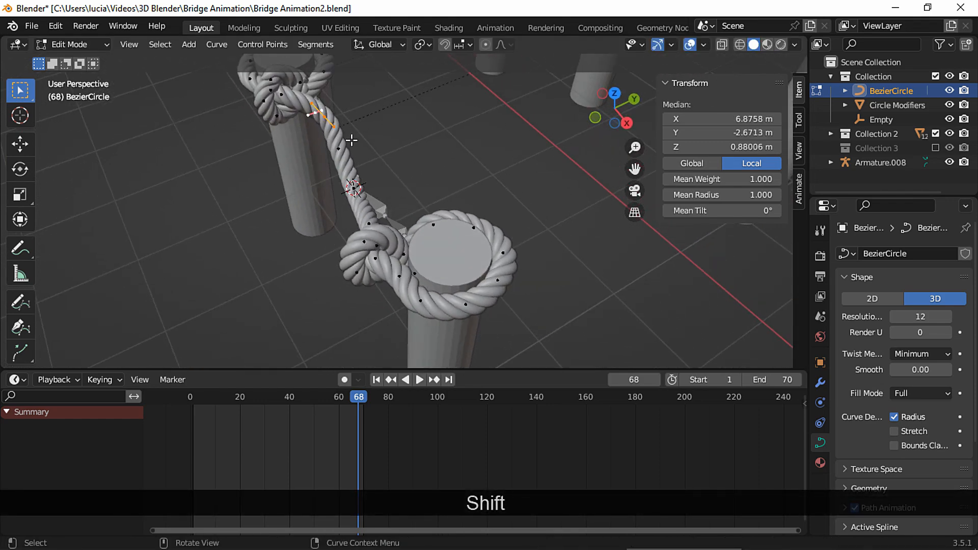
key("g")
key("y")
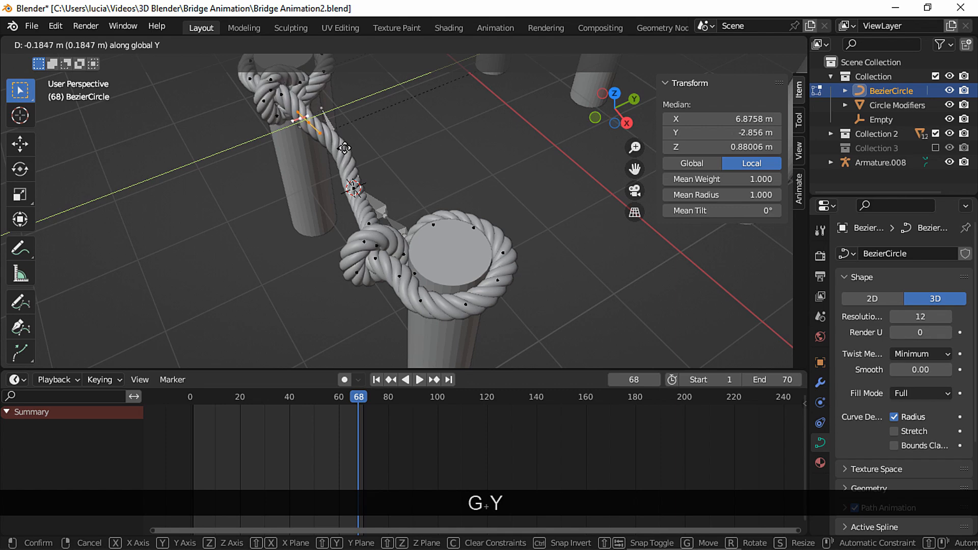
left_click(336, 147)
left_click(335, 149)
key("g")
key("y")
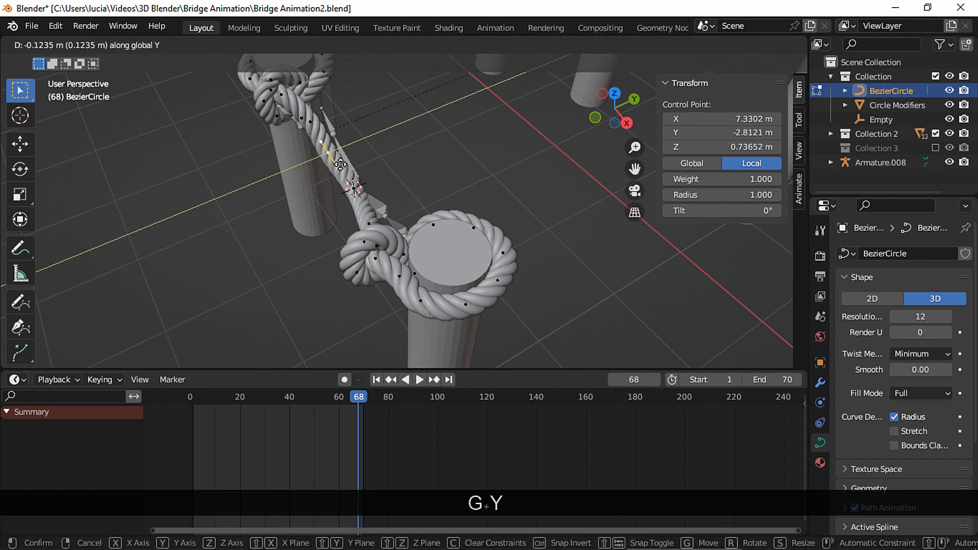
left_click(353, 162)
Select the span's five control points between the knots and move them together about -0.14 m along Y.
middle_click_drag(354, 162, 344, 212)
left_click(271, 199)
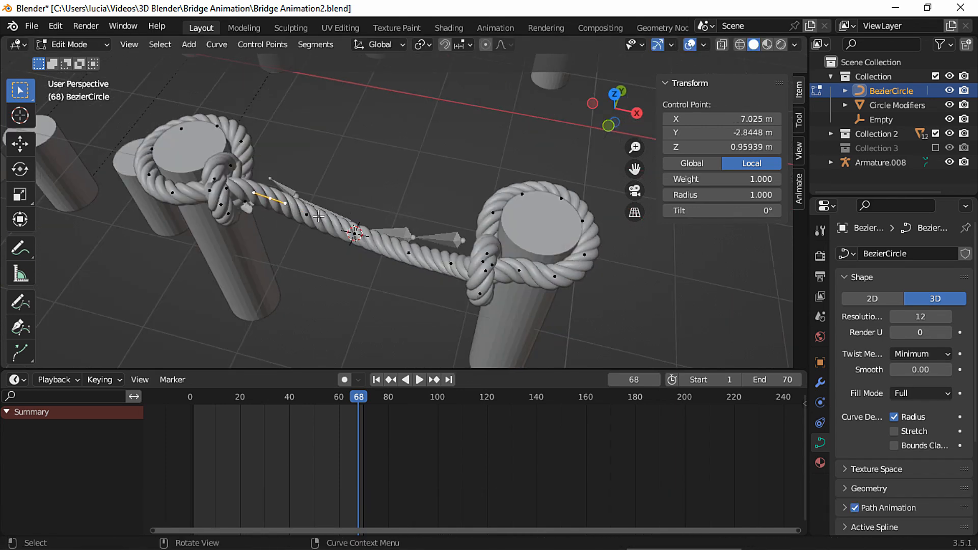
left_click(306, 216, "shift")
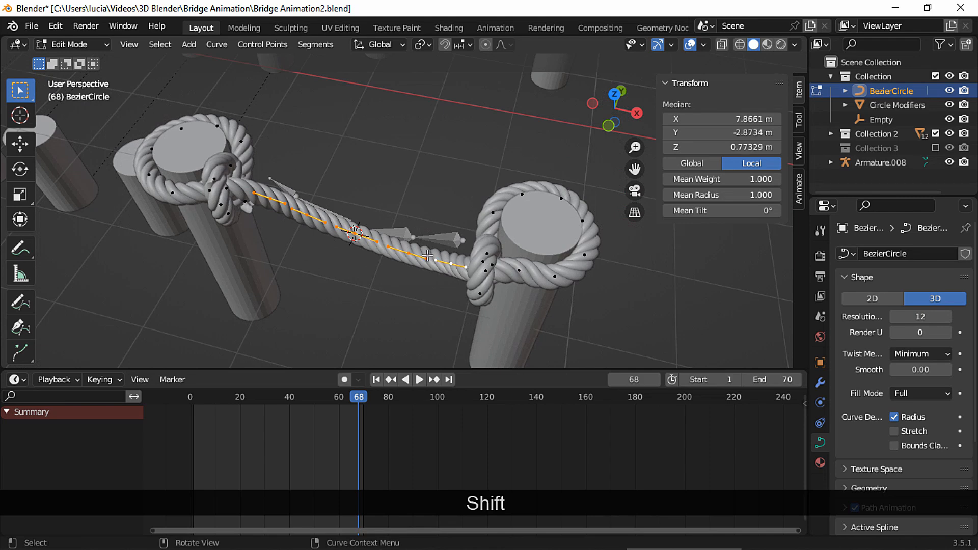
middle_click_drag(427, 255, 548, 212)
key("g")
key("y")
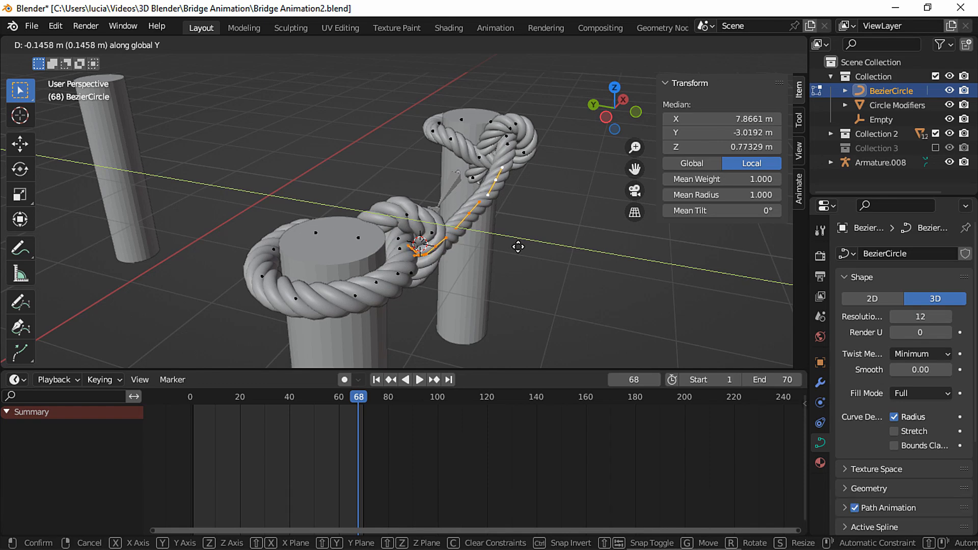
left_click(517, 244)
Nudge the control point where the rope enters the higher-X post's knot about 0.005 m along Y.
mouse_move(517, 244)
middle_mouse_down()
mouse_move(448, 251)
mouse_move(503, 236)
mouse_move(517, 247)
middle_mouse_up()
left_click(516, 135)
middle_click_drag(524, 118, 537, 134)
key("g")
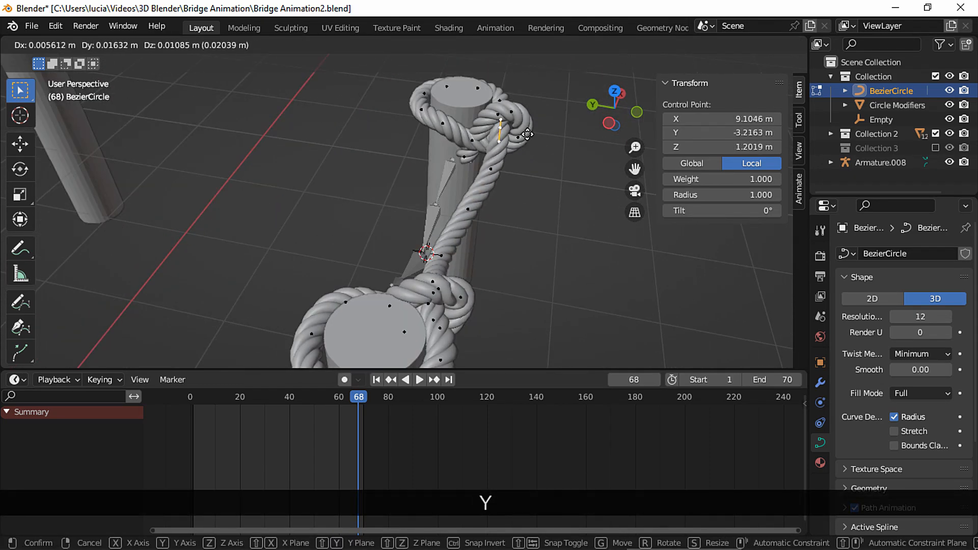
key("y")
left_click(528, 133)
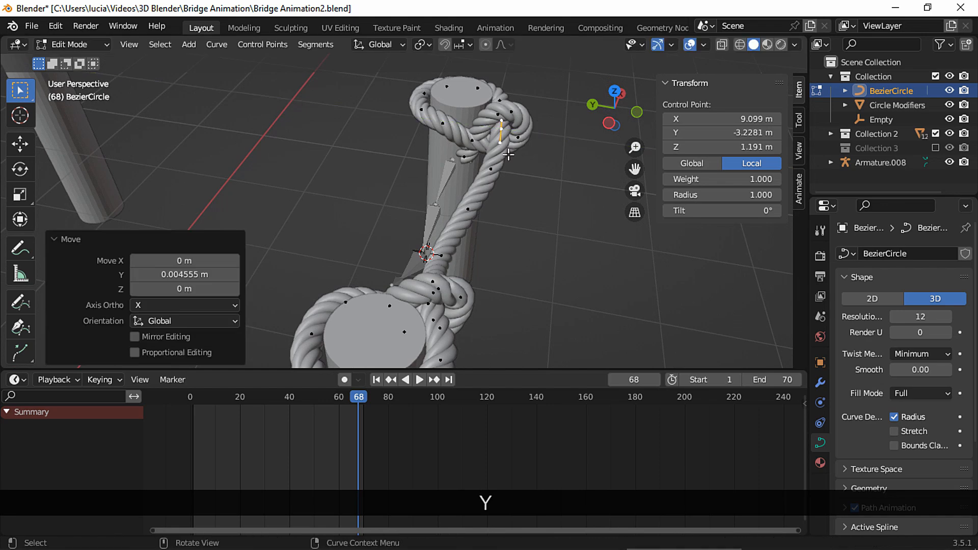
Select the span's three middle control points and move them together along negative Y to straighten the rope in plan.
left_click(493, 168)
middle_click_drag(493, 168, 522, 223)
scroll(509, 223, "down", 2)
middle_click_drag(509, 222, 483, 228, "shift")
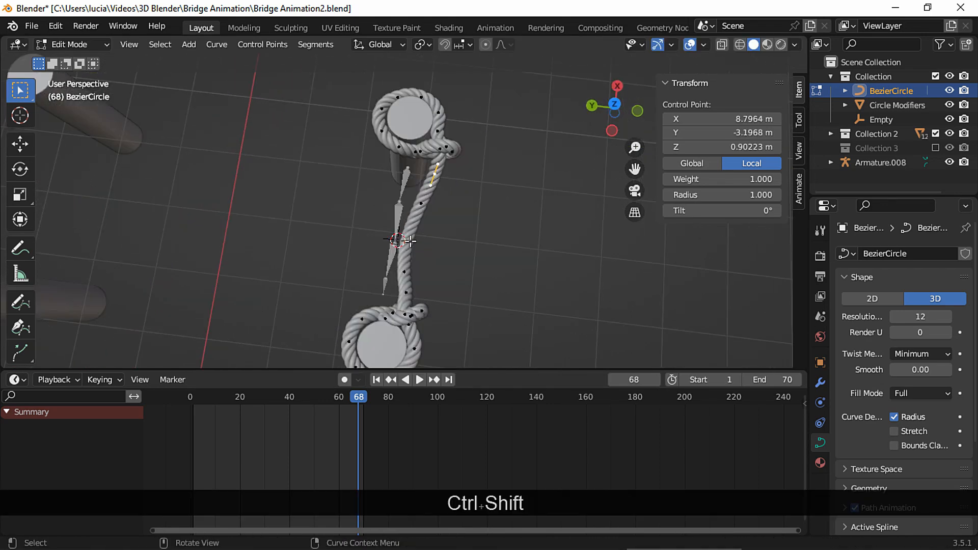
left_click(409, 240)
left_click(405, 271, "shift")
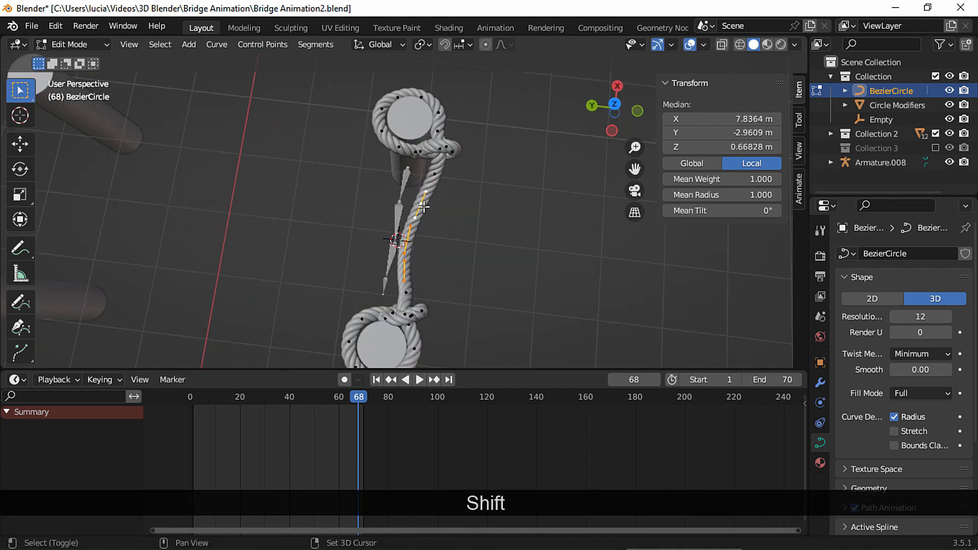
left_click(422, 205, "shift")
key("g")
key("y")
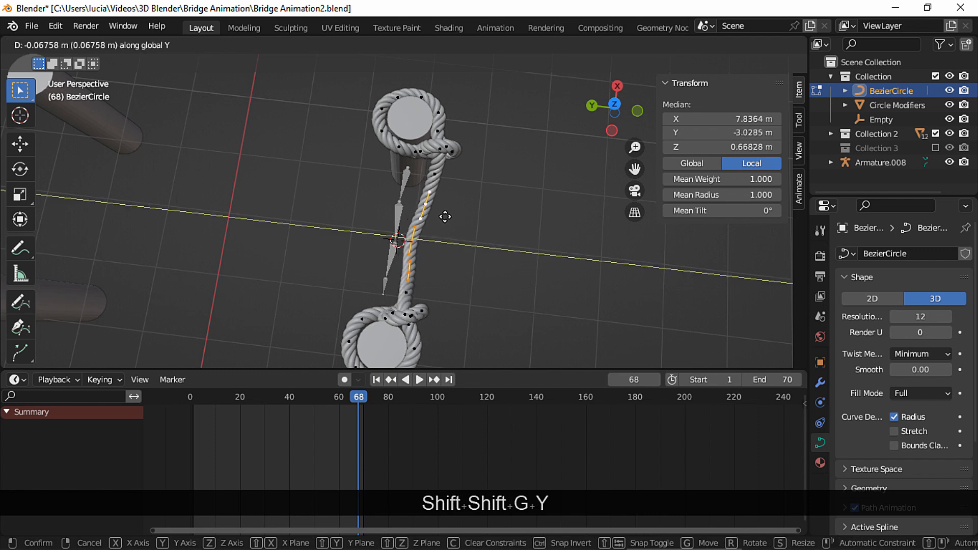
left_click(450, 216)
Move only the span's middle control point about -0.10 m along Y to smooth the curve between the posts.
left_click(425, 237)
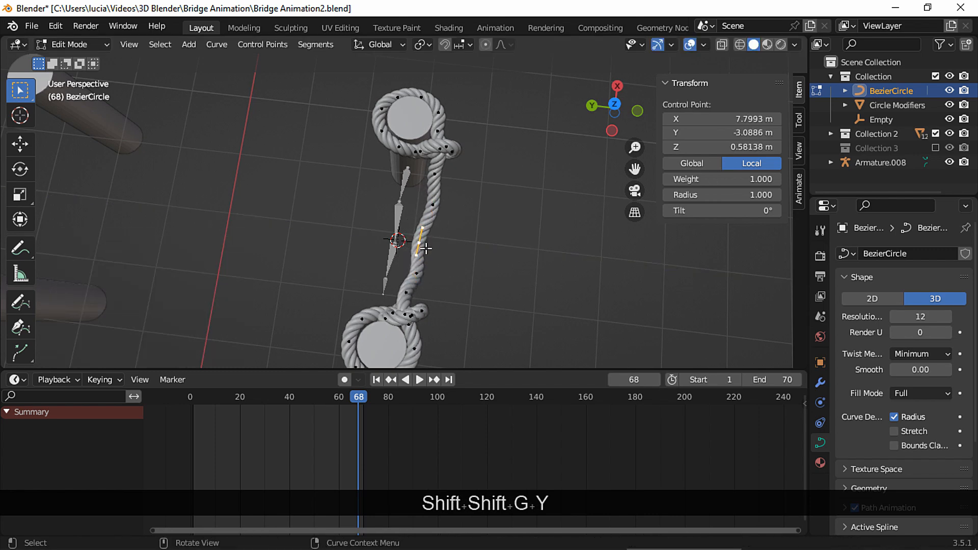
key("g")
key("y")
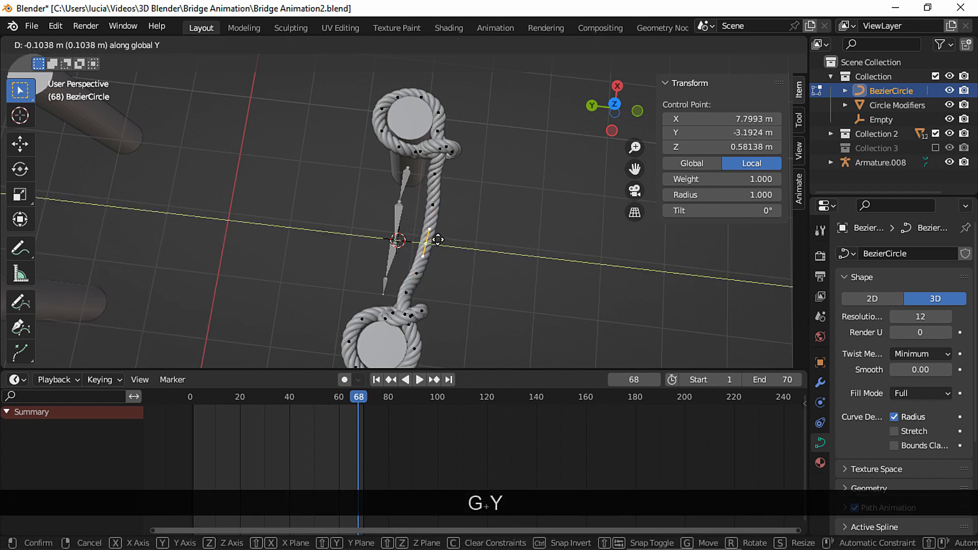
left_click(436, 240)
Move the span's two control points nearest the lower-X post along Y by about -0.10 m and -0.08 m, and finish editing the curve.
left_click(411, 293)
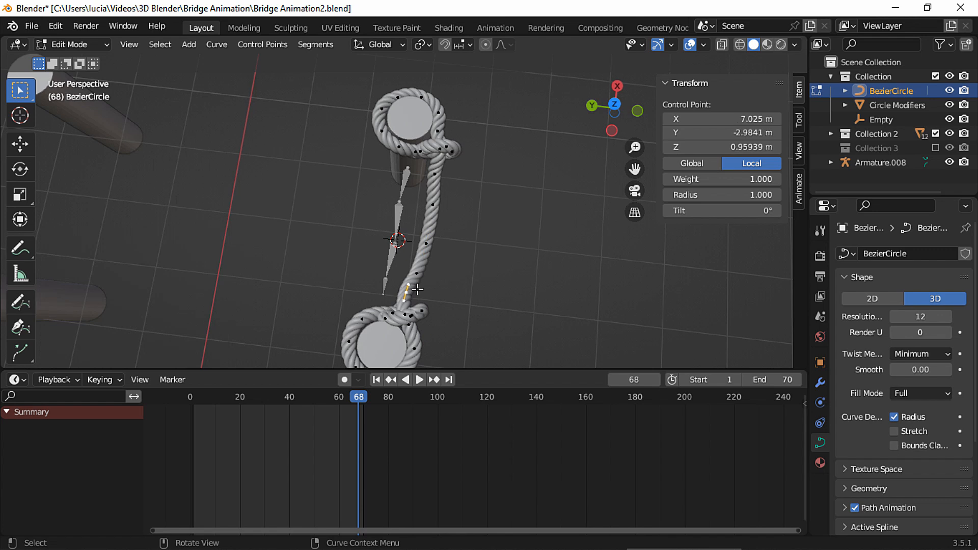
key("g")
key("y")
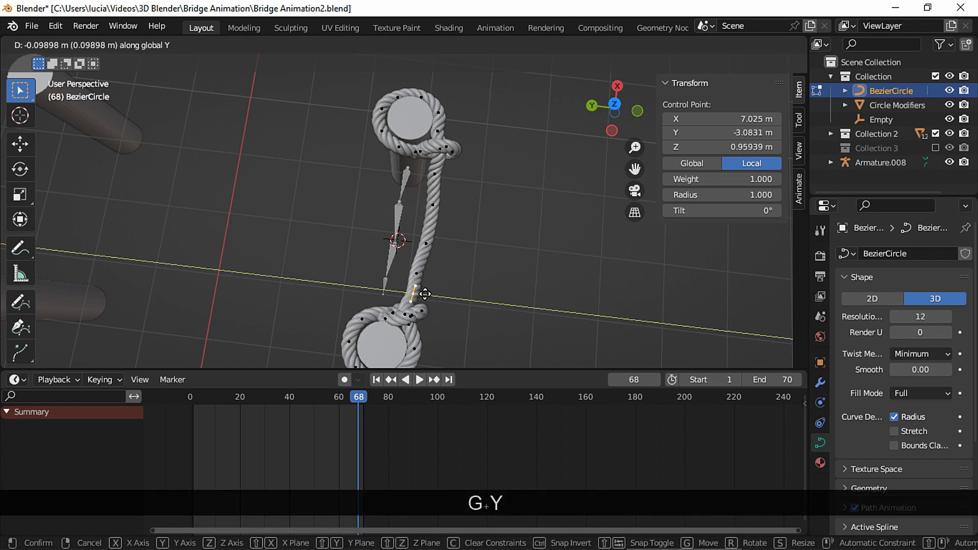
left_click(417, 291)
left_click(421, 273)
key("g")
key("y")
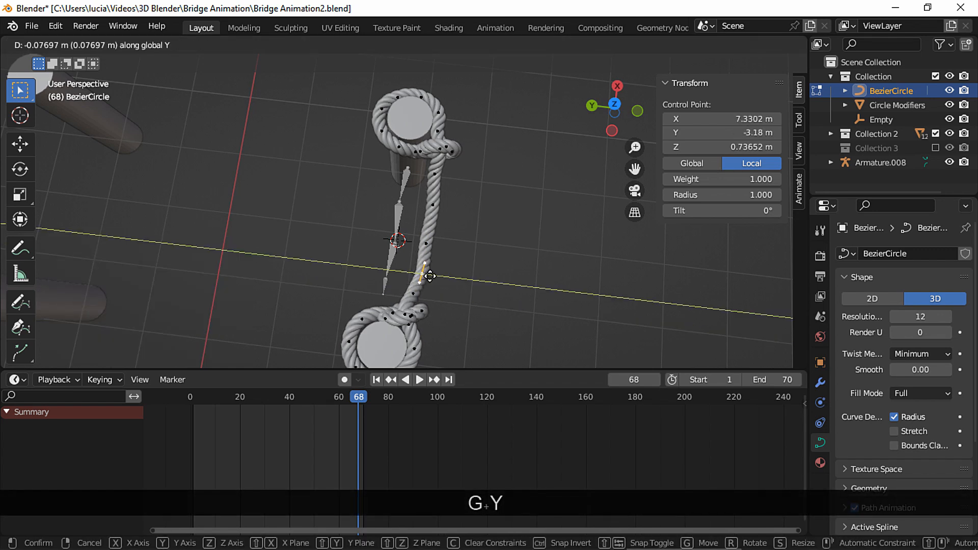
left_click(427, 275)
middle_click_drag(426, 268, 400, 231)
key("Tab")
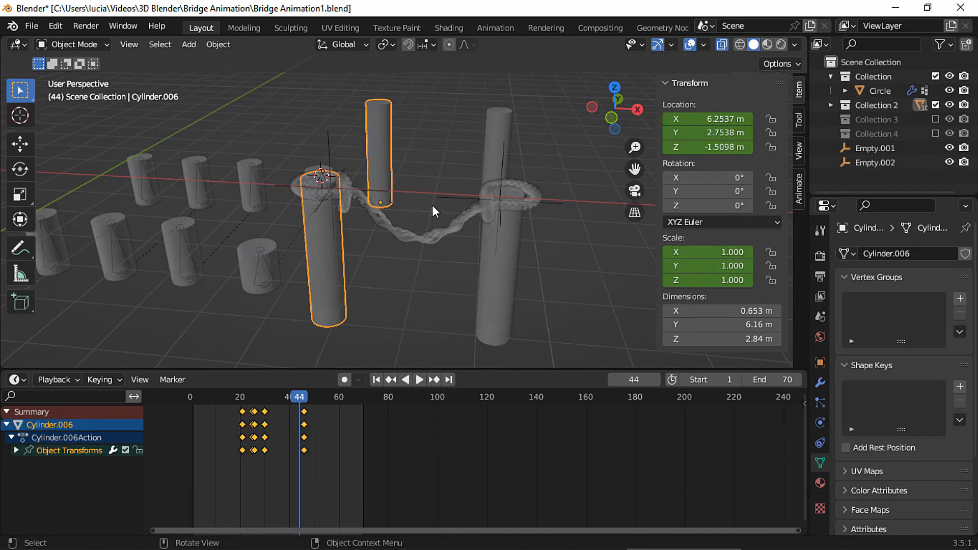
Separate the whole Cylinder.006 mesh by loose parts so its two posts become individual objects.
key("Tab")
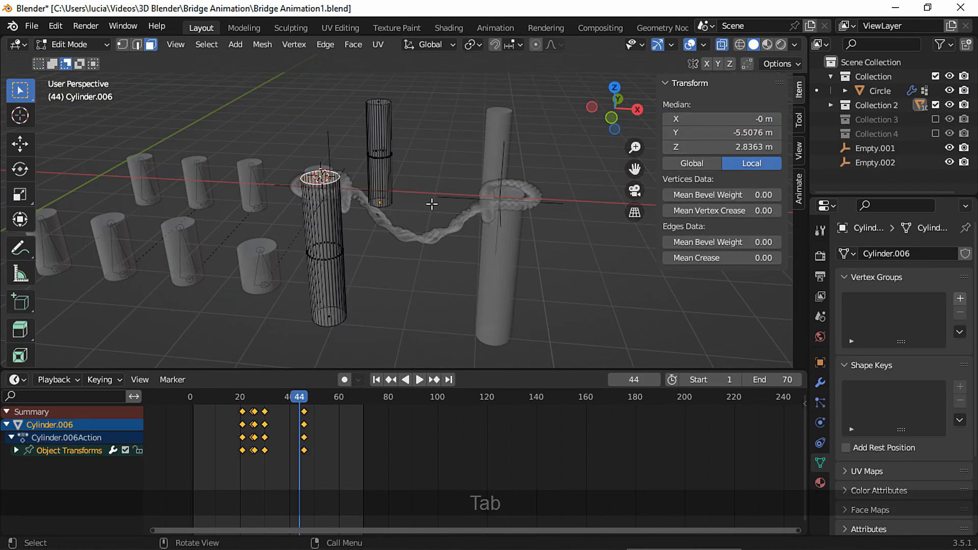
key("a")
key("F3")
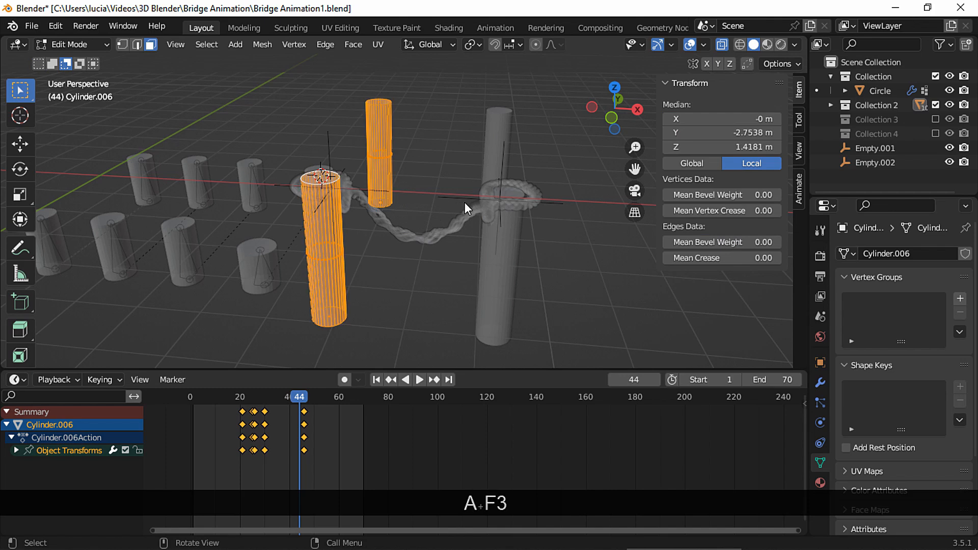
type("sep")
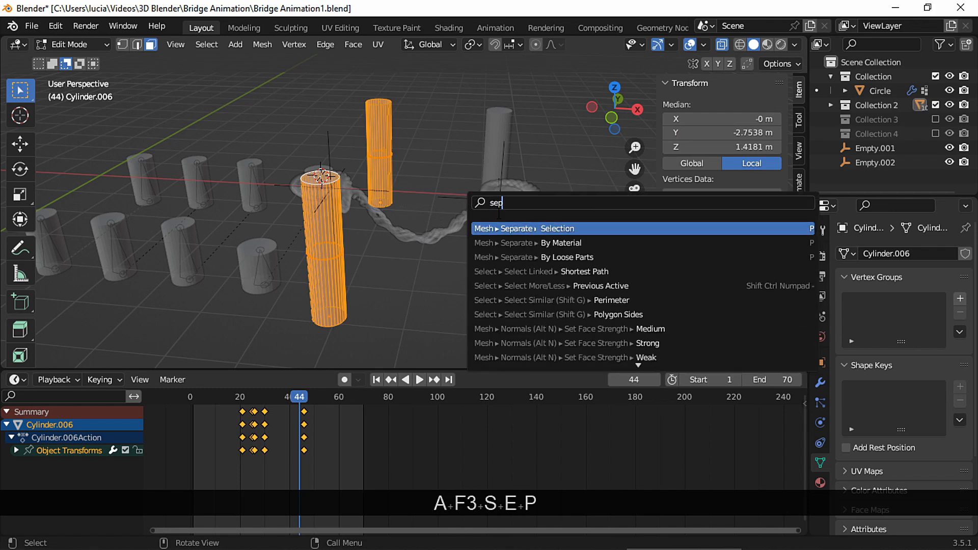
left_click(495, 256)
key("Tab")
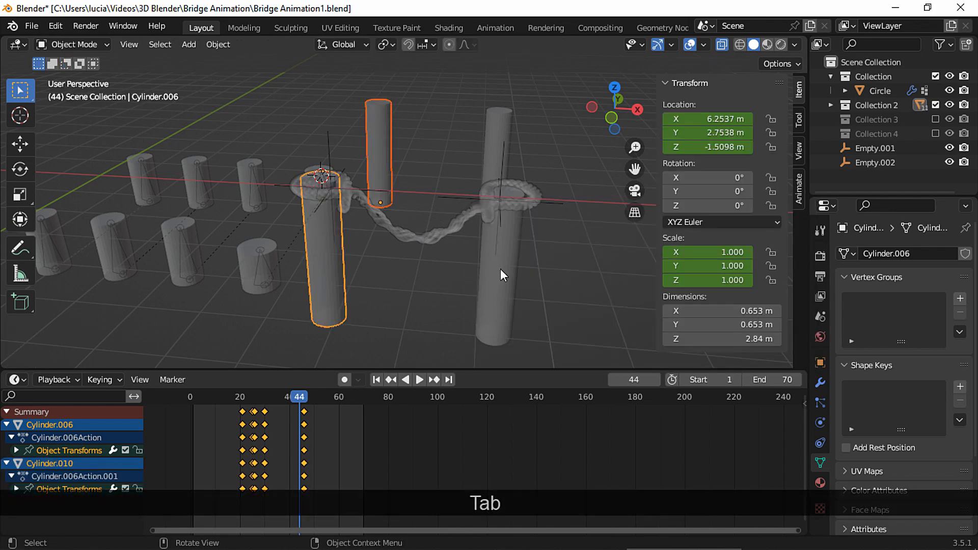
Separate the whole Cylinder.007 mesh by loose parts to split the other pair of posts.
left_click(503, 266)
key("Tab")
key("a")
key("F3")
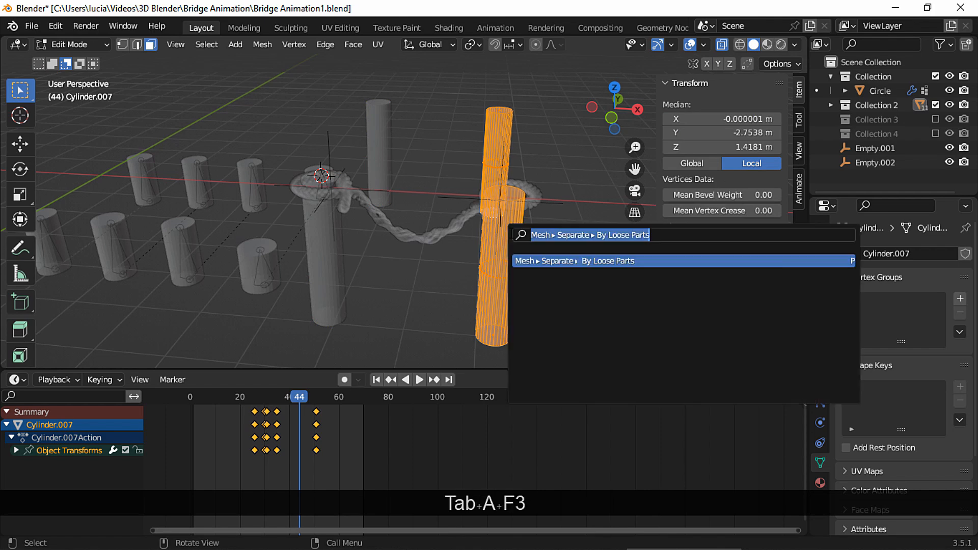
left_click(523, 261)
key("Tab")
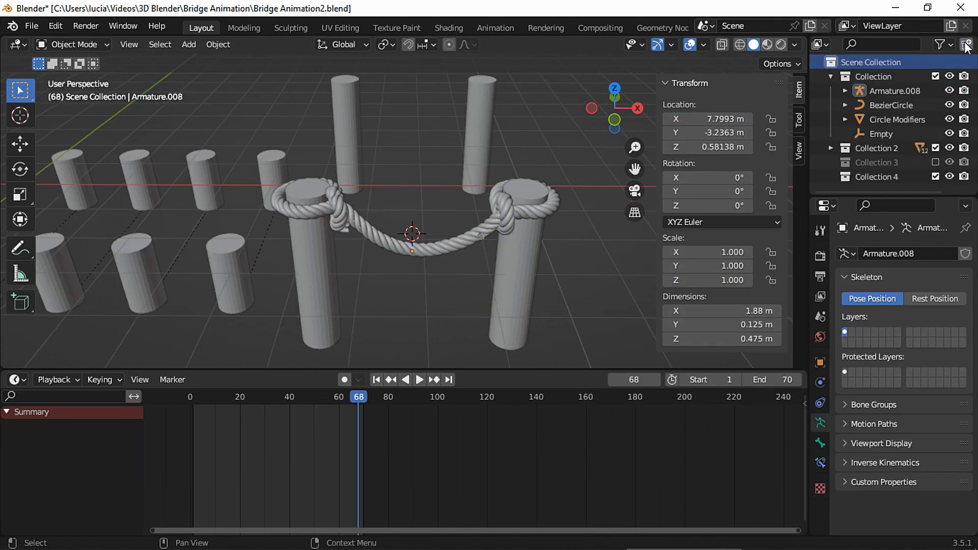
Move the BezierCircle curve and the Empty together into Collection 4.
left_click(893, 104)
left_click(888, 134, "ctrl")
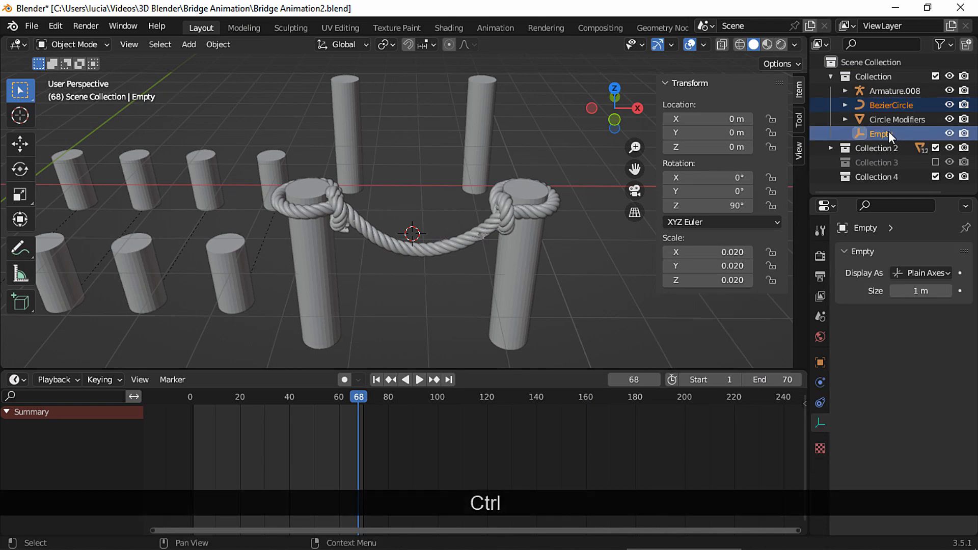
left_click_drag(888, 131, 884, 175)
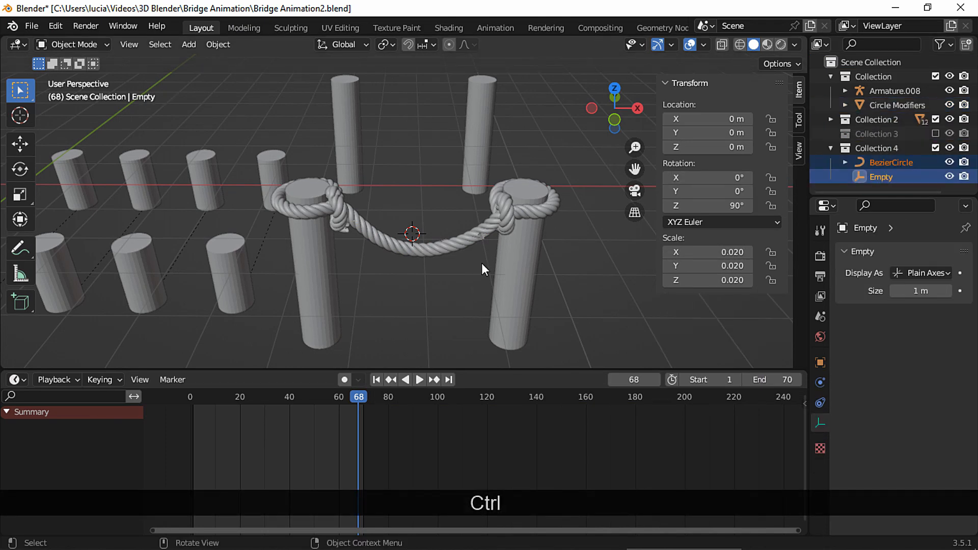
Store an in-place duplicate of the rope mesh in Collection 4 and exclude that collection from the view layer.
left_click(504, 227)
key("shift+d")
key("Escape")
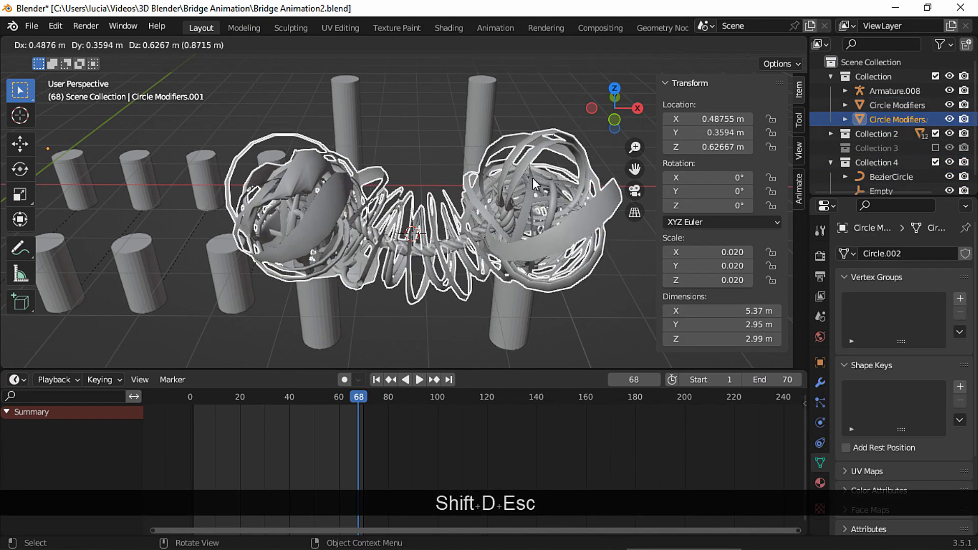
left_click_drag(873, 122, 863, 169)
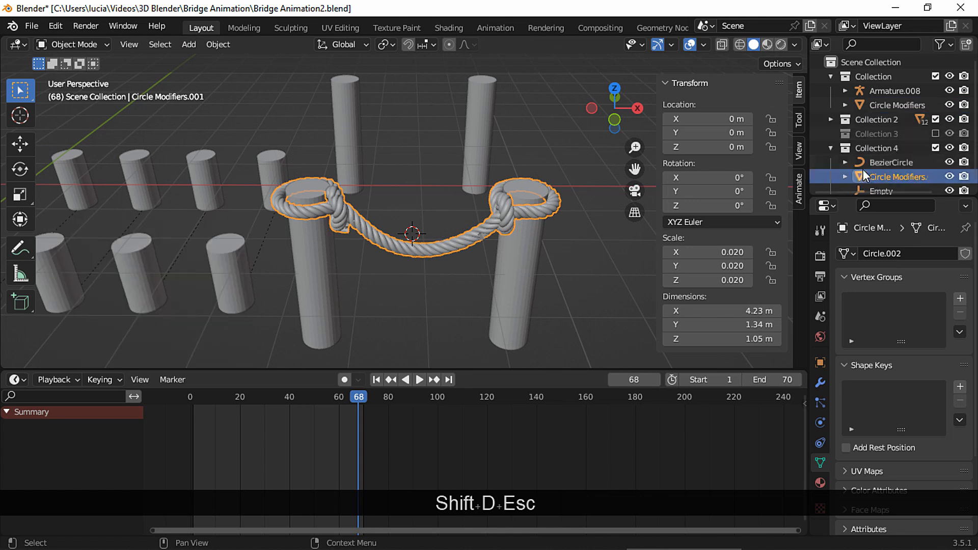
left_click(831, 148)
left_click(935, 148)
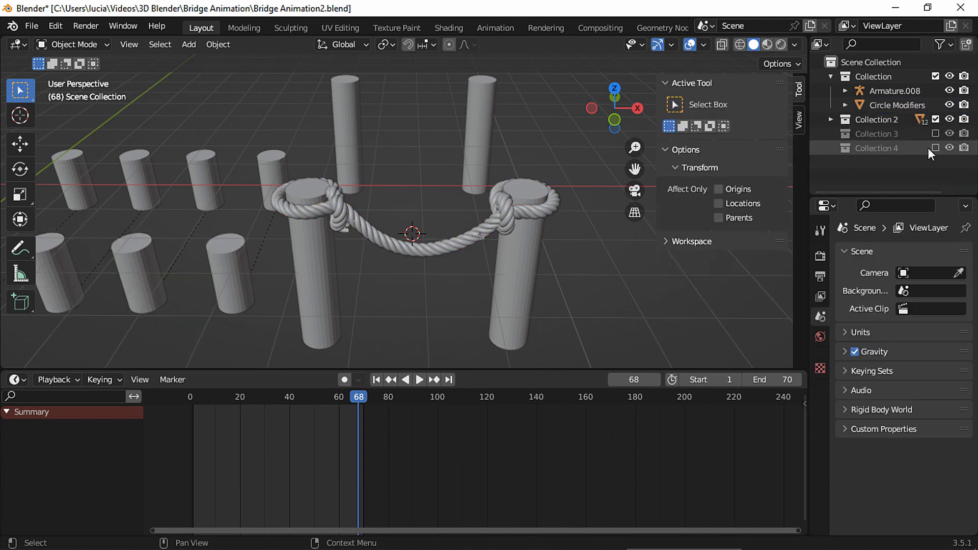
Apply all three modifiers in the Circle Modifiers rope's stack, from first to last.
left_click(888, 104)
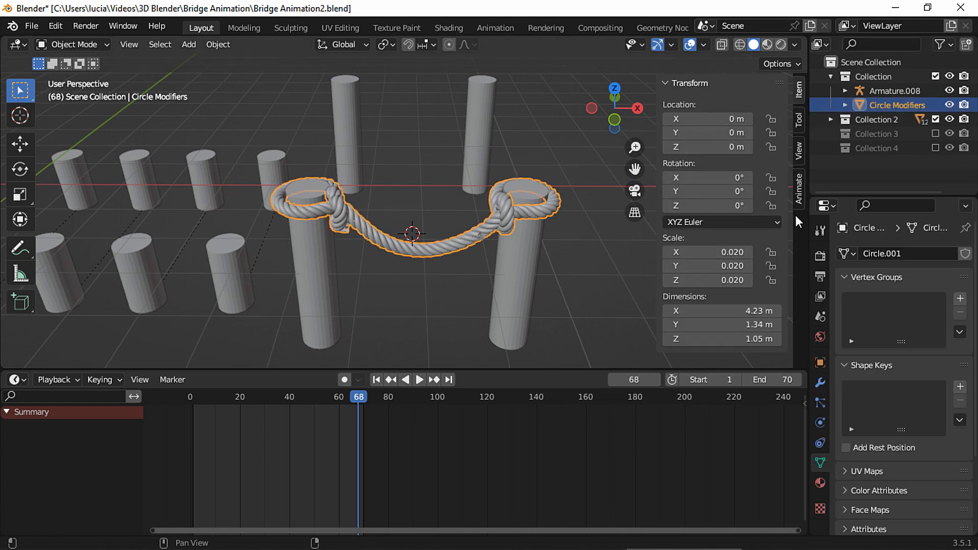
left_click(820, 383)
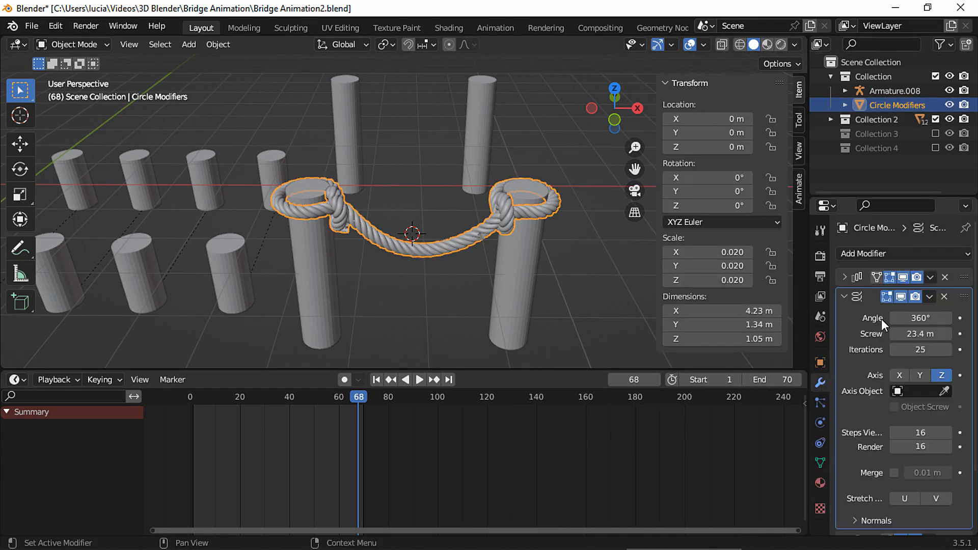
left_click(929, 278)
left_click(913, 294)
left_click(930, 278)
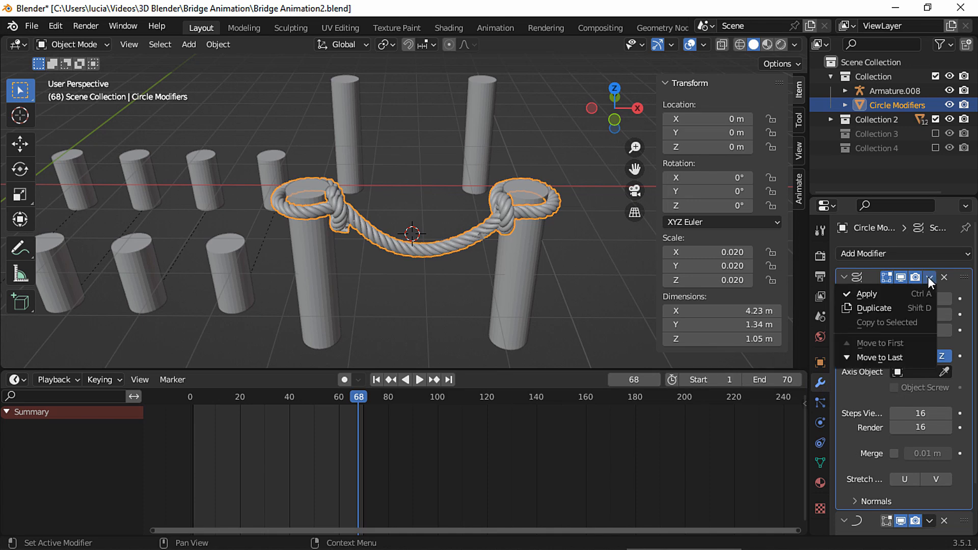
left_click(913, 294)
left_click(929, 278)
left_click(912, 293)
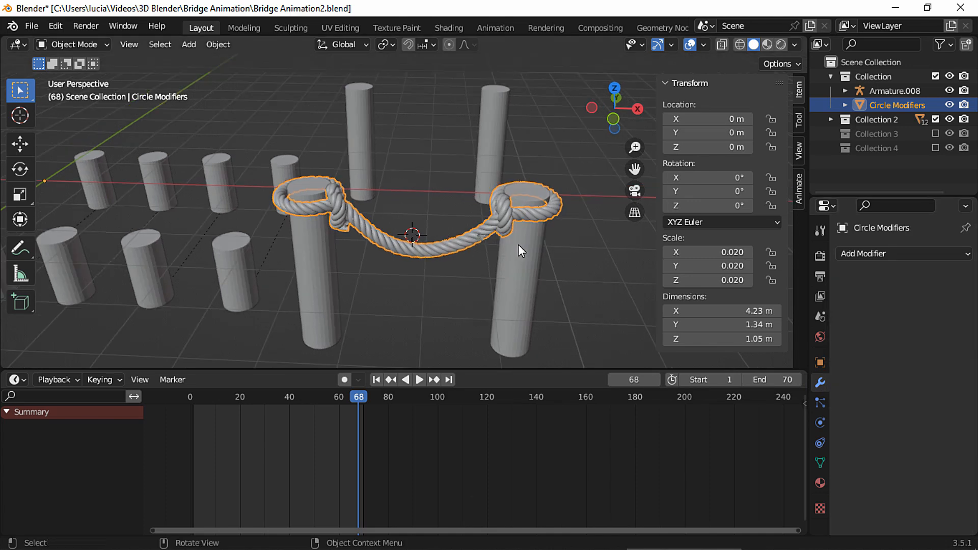
Split off the rope's half nearest the Cylinder.007 post, from the middle of the sag outward, as a separate object by selection.
key("Tab")
left_click(613, 120)
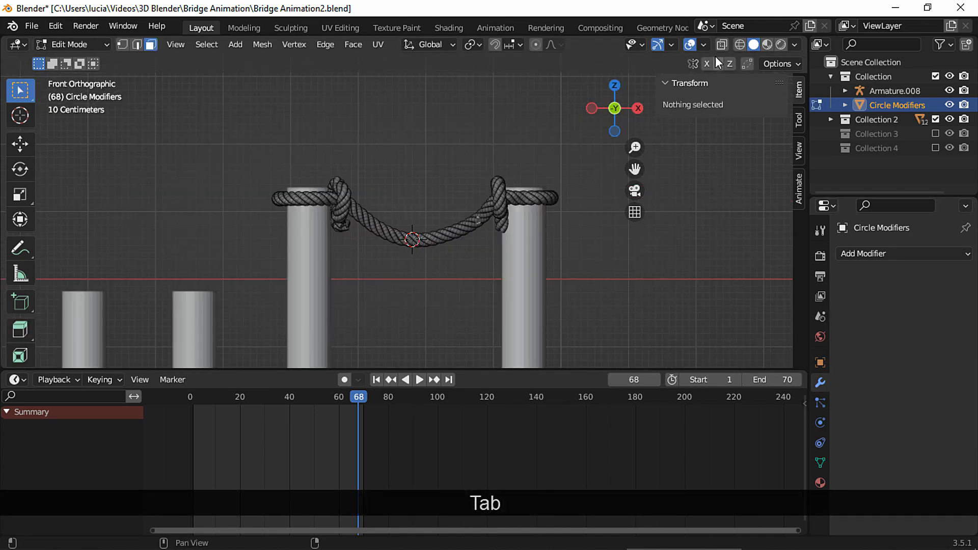
left_click_drag(589, 152, 423, 349)
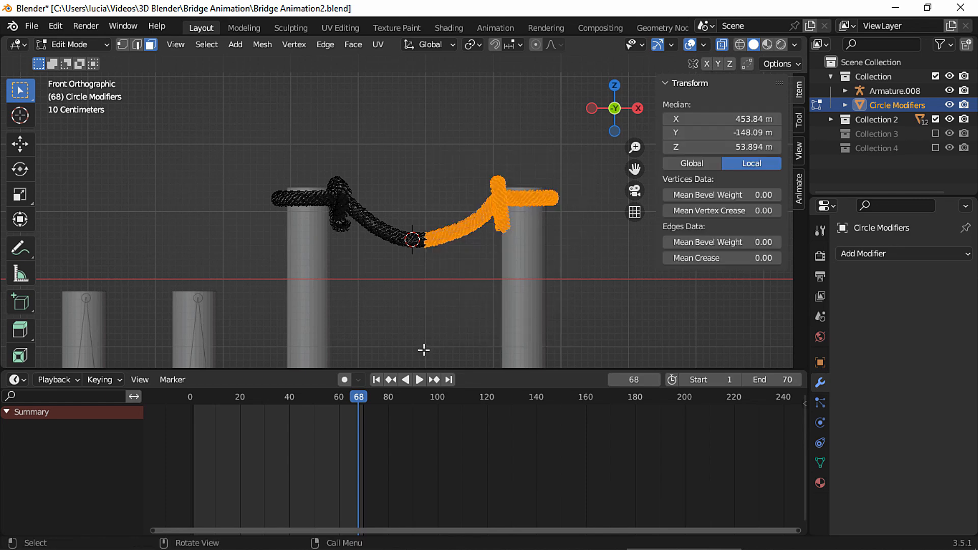
scroll(417, 245, "up", 1)
key("F3")
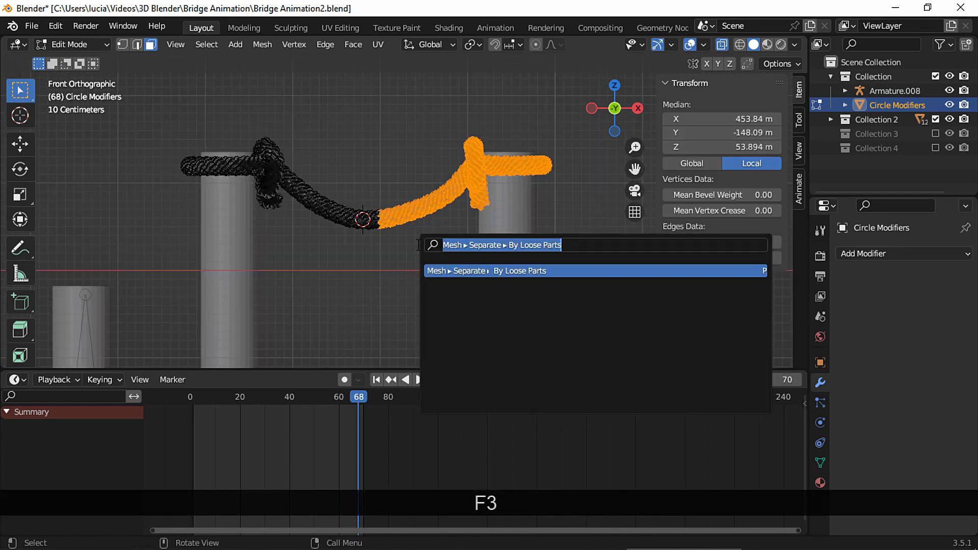
type("sepa")
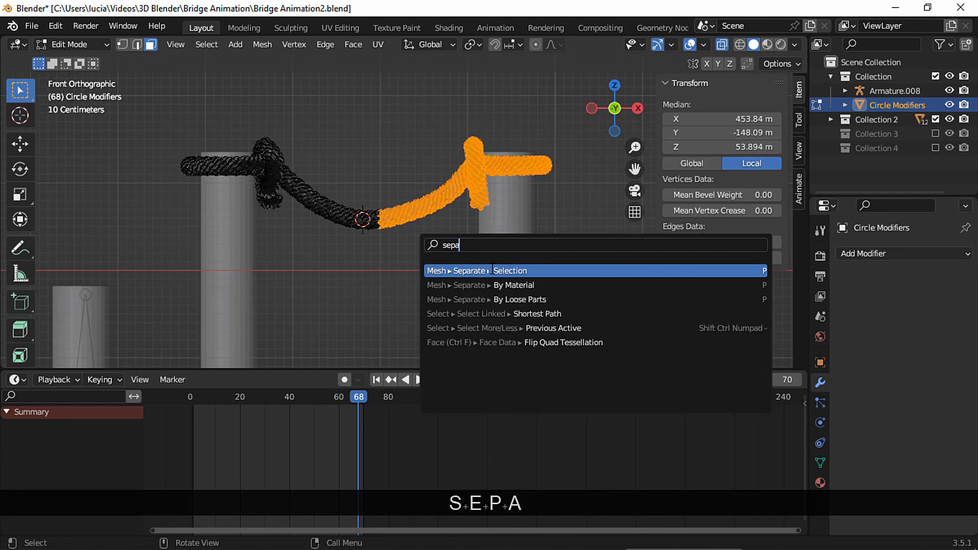
left_click(495, 271)
Hook all geometry of the remaining Circle Modifiers rope half to a new empty object.
middle_click_drag(463, 208, 386, 172)
key("a")
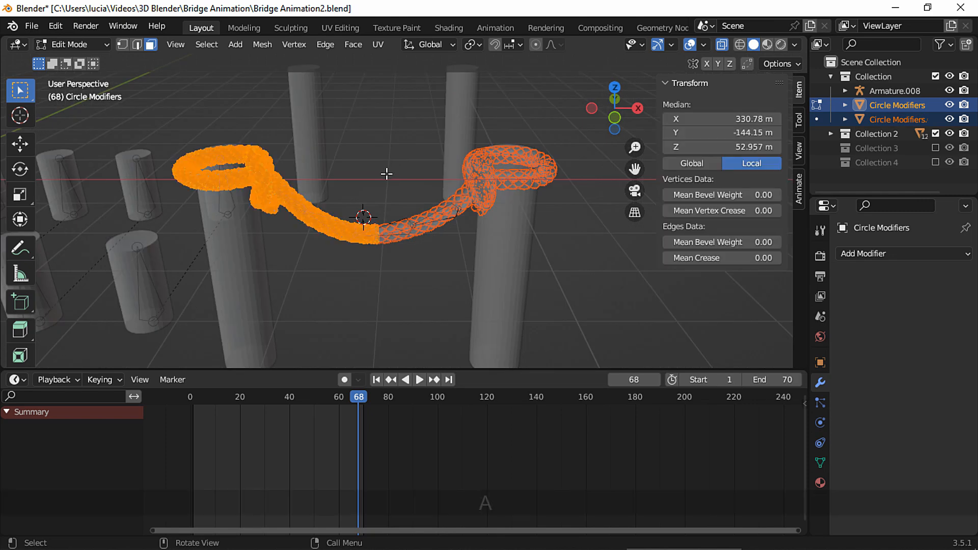
key("ctrl+h")
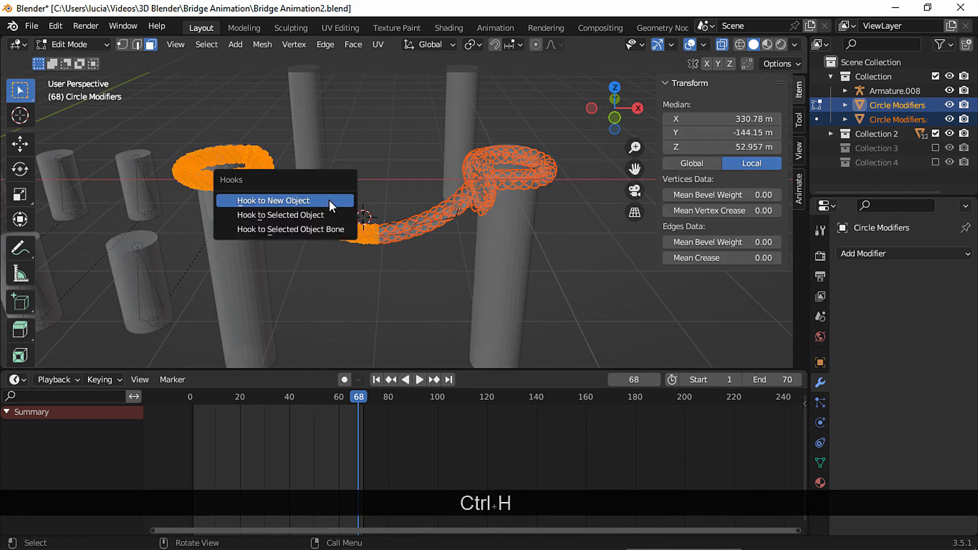
left_click(262, 203)
key("Tab")
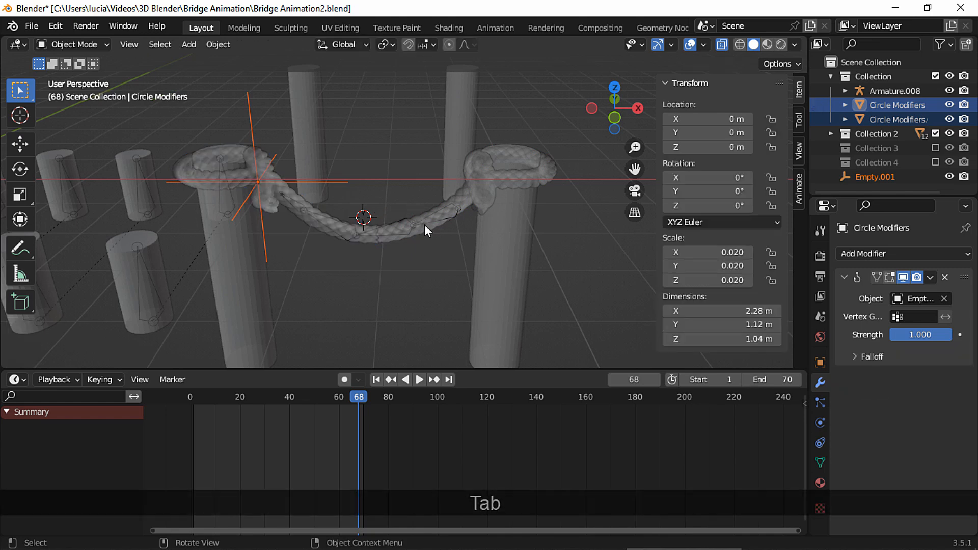
Hook the whole mesh of the separated Circle Modifiers.002 rope half to its own new empty and turn off X-ray display.
left_click(434, 231)
key("Tab")
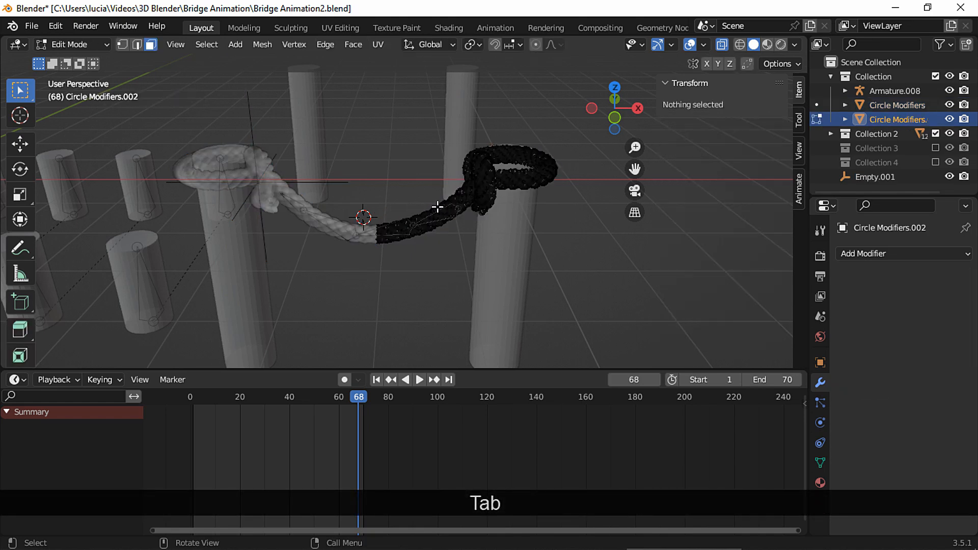
key("a")
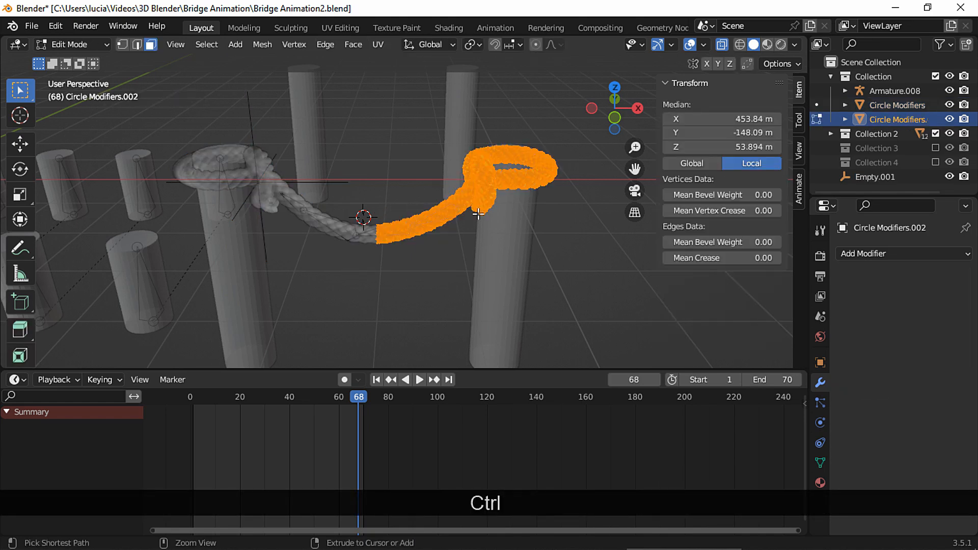
key("ctrl+h")
left_click(477, 214)
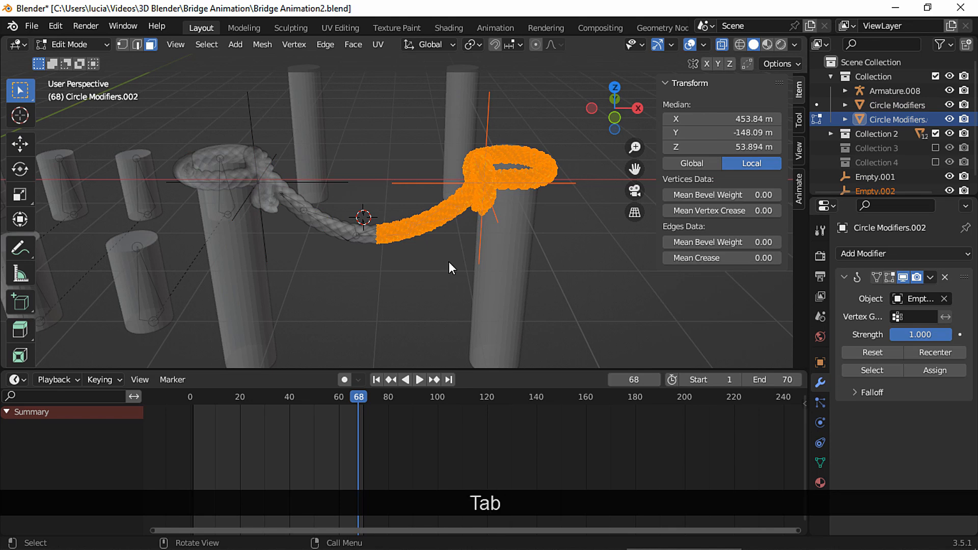
key("Tab")
left_click(723, 46)
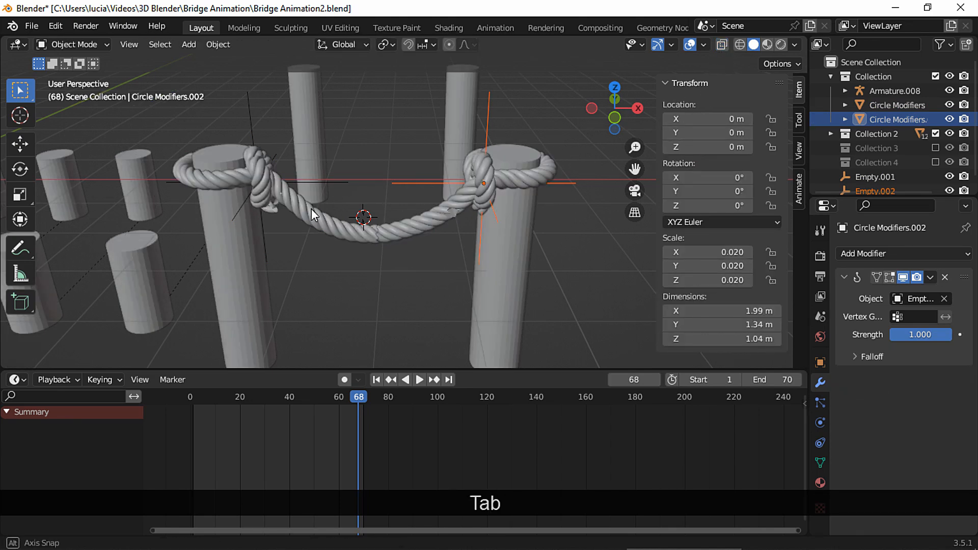
Parent Empty.001, the first rope half's hook, to the Cylinder.006 post using the Object parent type.
middle_click_drag(311, 209, 408, 226, "shift")
left_click(318, 186)
left_click(295, 240, "shift")
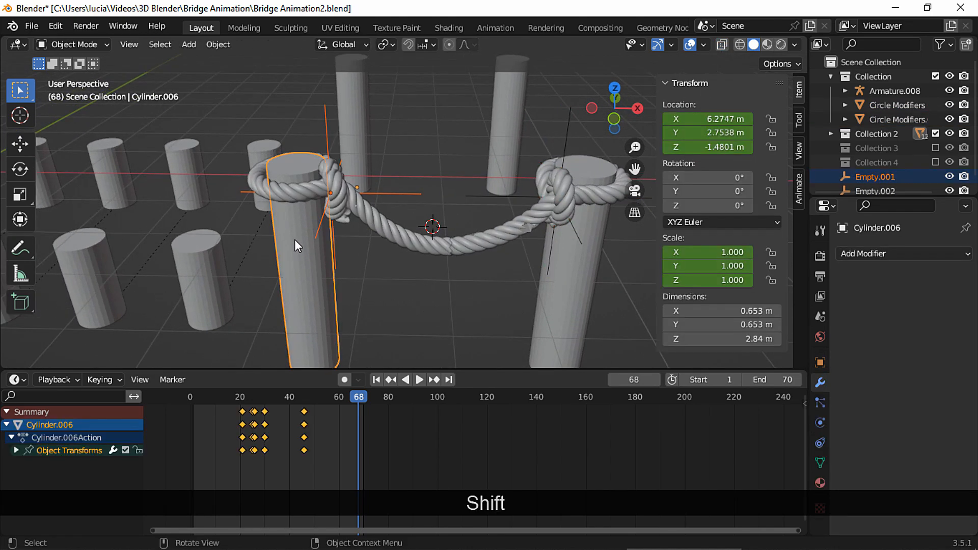
key("ctrl+p")
left_click(295, 239)
left_click(322, 287)
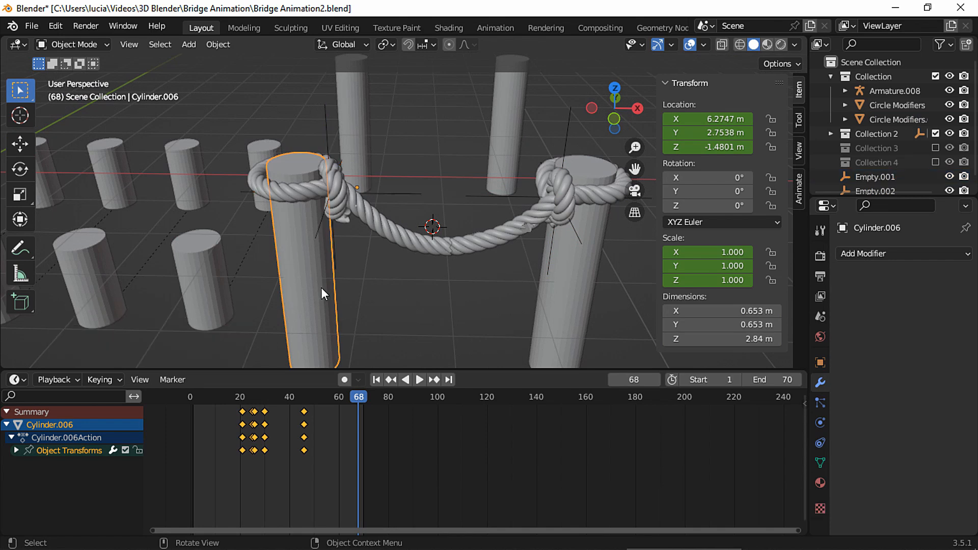
key("g")
key("Escape")
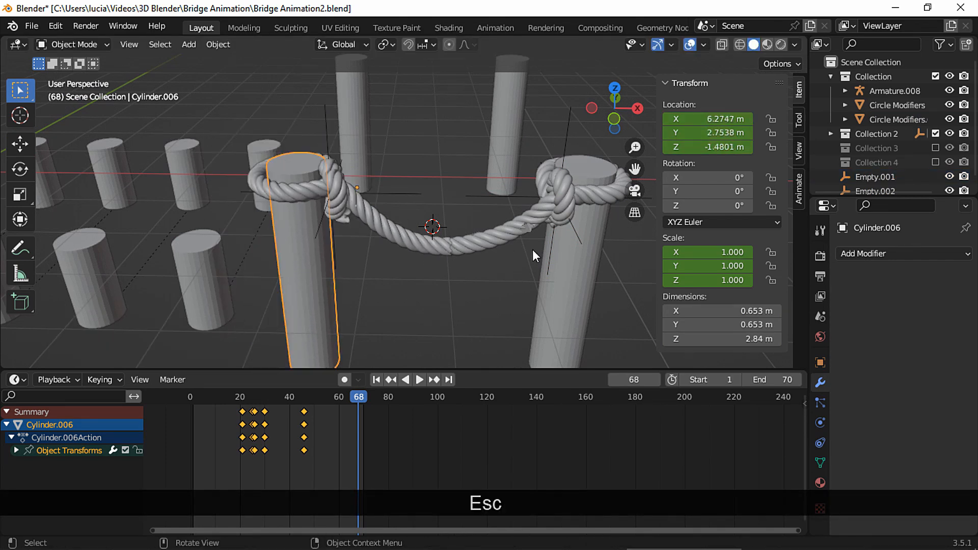
Parent Empty.002 to the Cylinder.007 post as Object, and play the animation from the start.
middle_click_drag(531, 234, 510, 189, "shift")
left_click(508, 231)
left_click(500, 293, "shift")
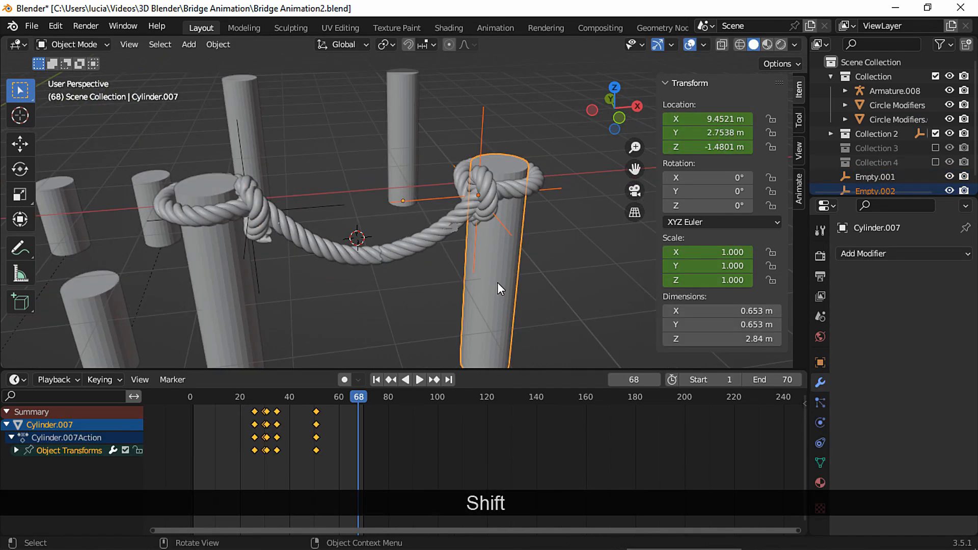
key("ctrl+p")
left_click(498, 284)
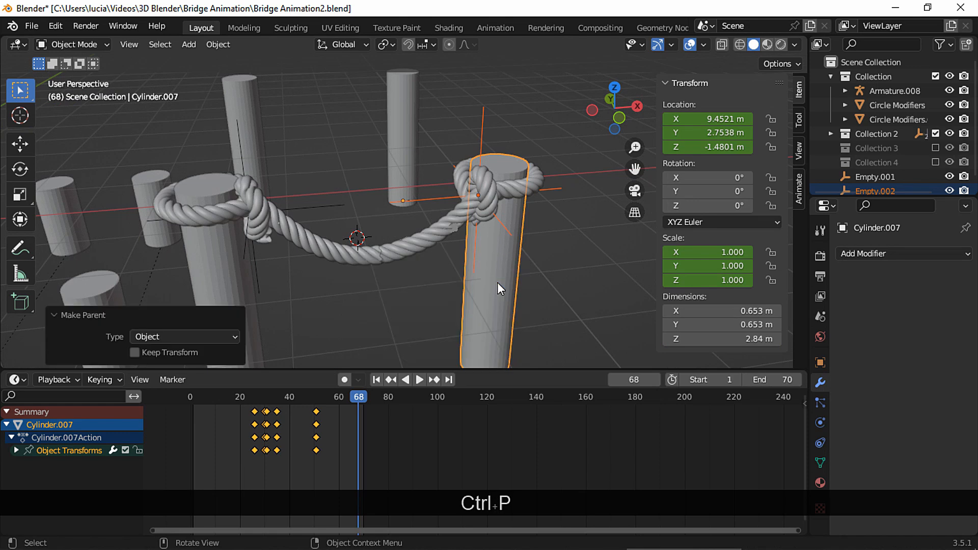
left_click_drag(321, 405, 192, 402)
key("space")
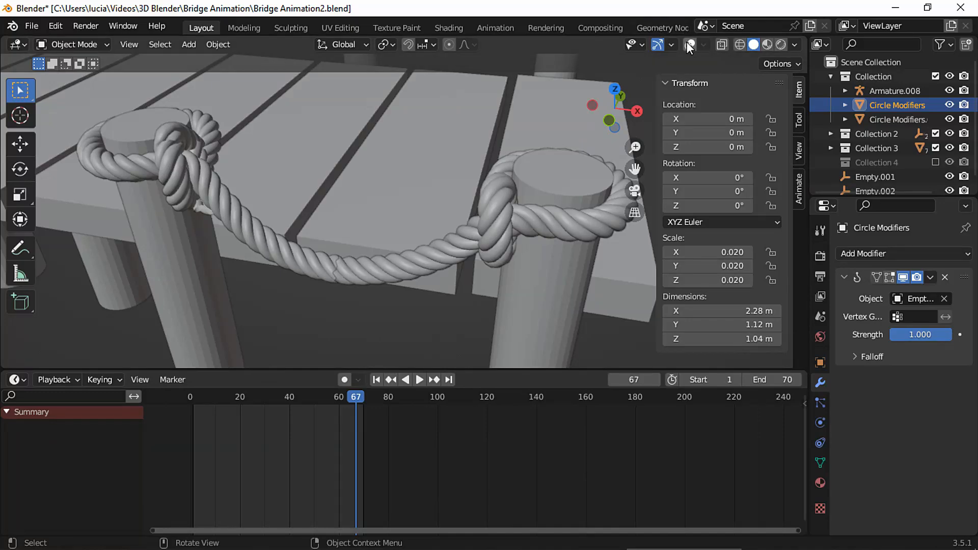
Show the viewport overlays, enter Edit Mode on the Circle Modifiers rope half and hide the other rope half.
left_click(688, 44)
key("Tab")
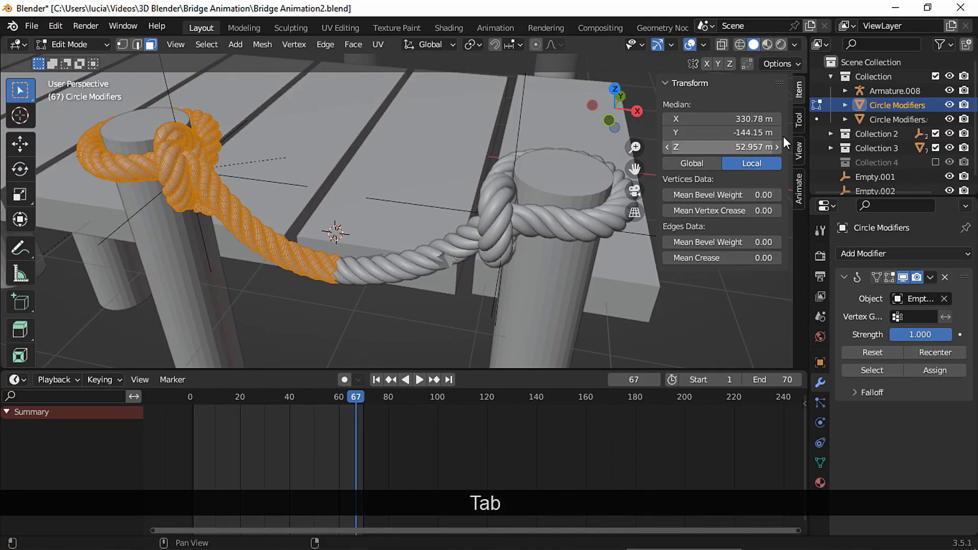
left_click(949, 120)
Select the open edge loop of the uppermost strand at the rope's cut end and fill it with a face.
middle_click_drag(408, 275, 382, 277)
middle_click_drag(382, 278, 489, 174, "shift")
mouse_move(489, 174)
middle_mouse_down("shift")
mouse_move(469, 217)
mouse_move(495, 173)
mouse_move(514, 167)
mouse_move(484, 167)
middle_mouse_up("shift")
left_click(498, 159)
key("2")
left_click(505, 155, "alt")
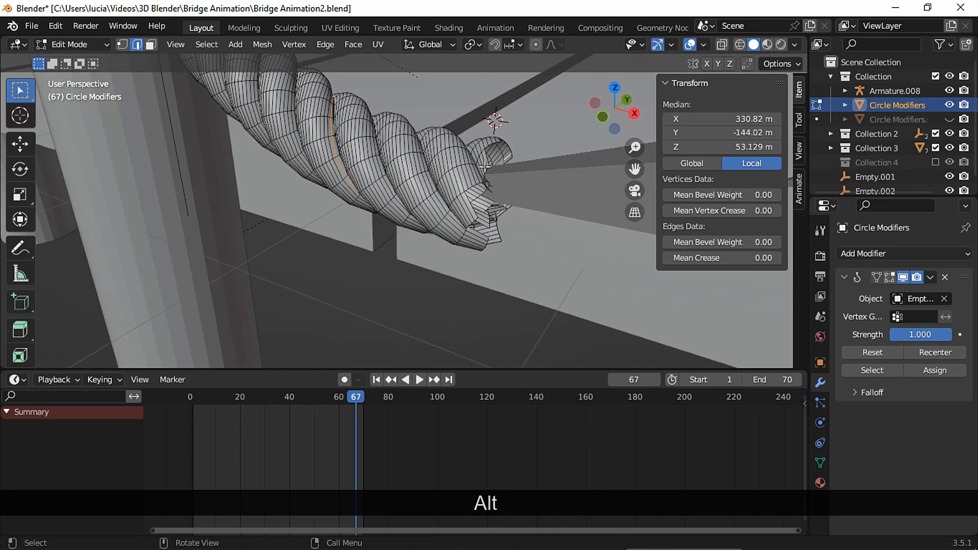
left_click(482, 200, "alt")
middle_click_drag(482, 200, 415, 188)
left_click(463, 116, "alt+shift")
left_click(355, 123, "alt+shift")
left_click(447, 184, "alt")
key("f")
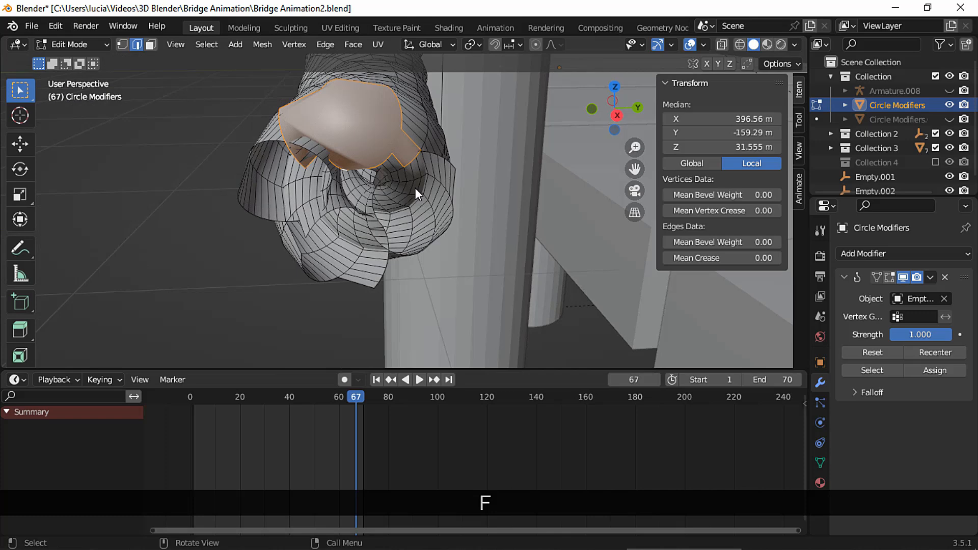
Select the open boundary of the strand beside the capped one at the cut end and fill it with a face.
left_click(455, 173, "alt")
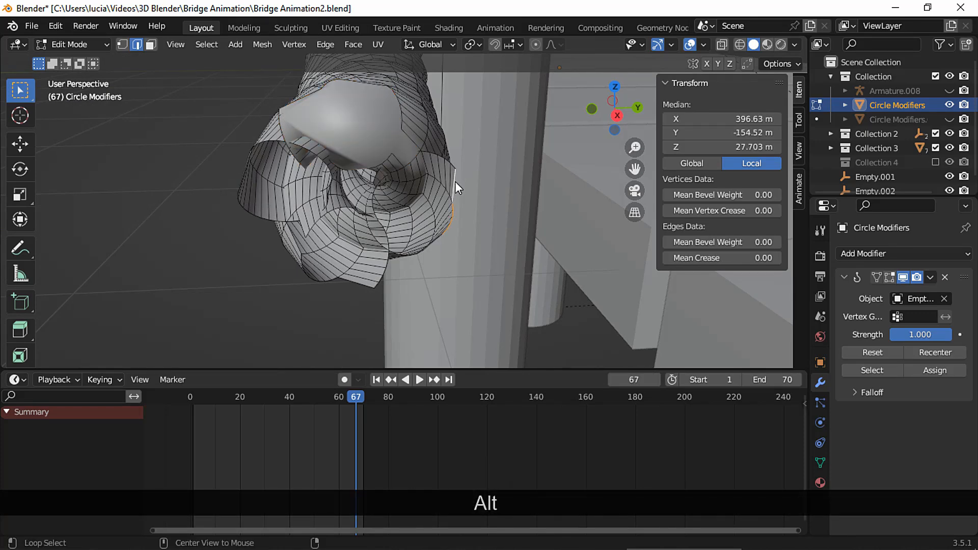
left_click(453, 171, "alt+shift")
middle_click_drag(399, 250, 357, 194)
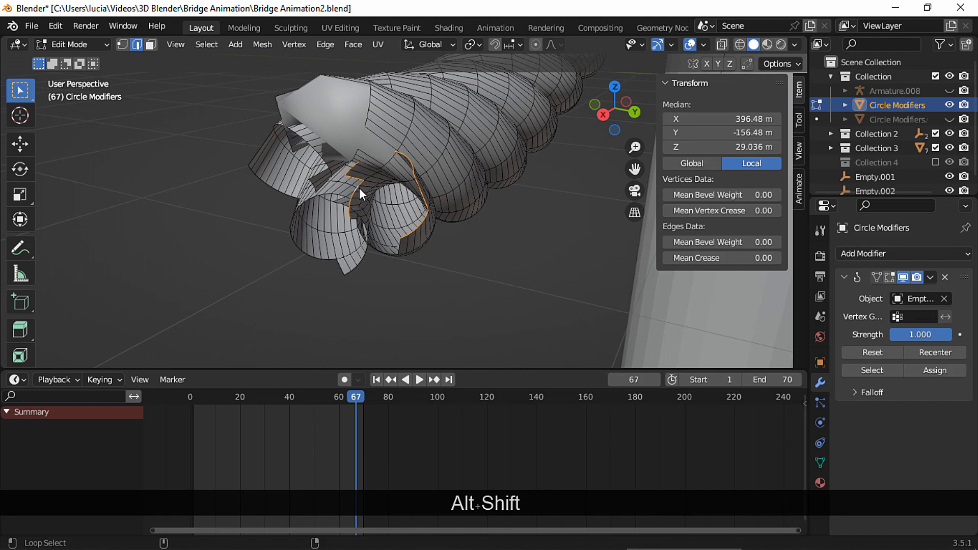
mouse_move(378, 250)
middle_mouse_down()
mouse_move(386, 267)
mouse_move(445, 297)
mouse_move(437, 252)
mouse_move(380, 267)
mouse_move(388, 221)
mouse_move(508, 195)
mouse_move(474, 203)
mouse_move(396, 250)
middle_mouse_up()
key("f")
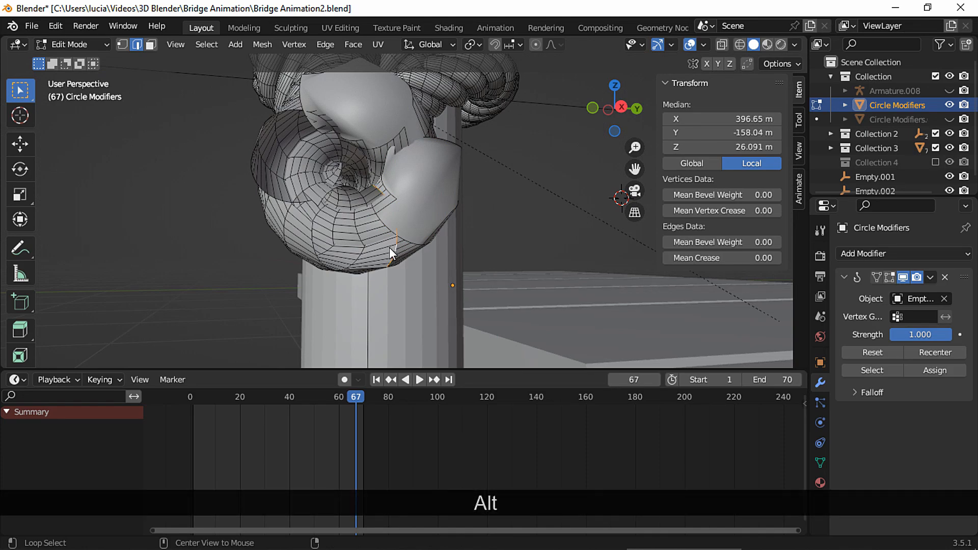
Close the lowest strand's opening at the rope's cut end with a face.
middle_click_drag(339, 213, 382, 200)
left_click(384, 214, "alt+shift")
left_click(320, 269, "alt+shift")
key("f")
Select the boundary edges of the last open strand at the cut end and cap it with a face.
middle_click_drag(326, 155, 316, 127)
left_click(319, 122)
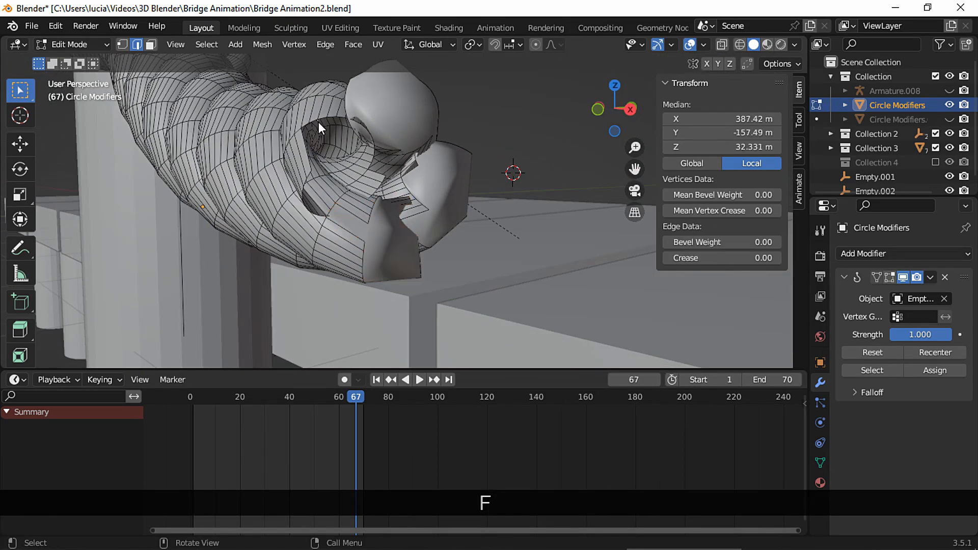
left_click(305, 126, "alt")
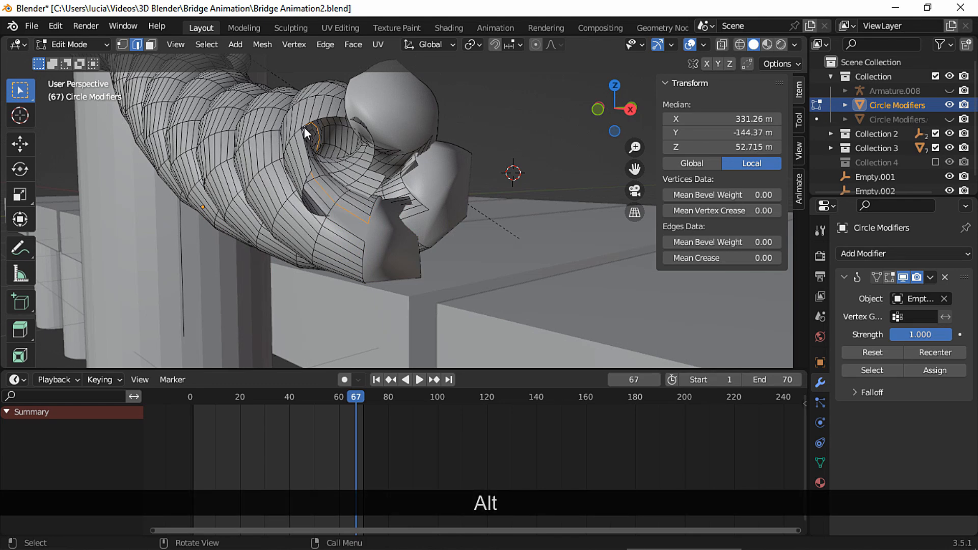
left_click(309, 121, "alt")
middle_click_drag(310, 122, 278, 202)
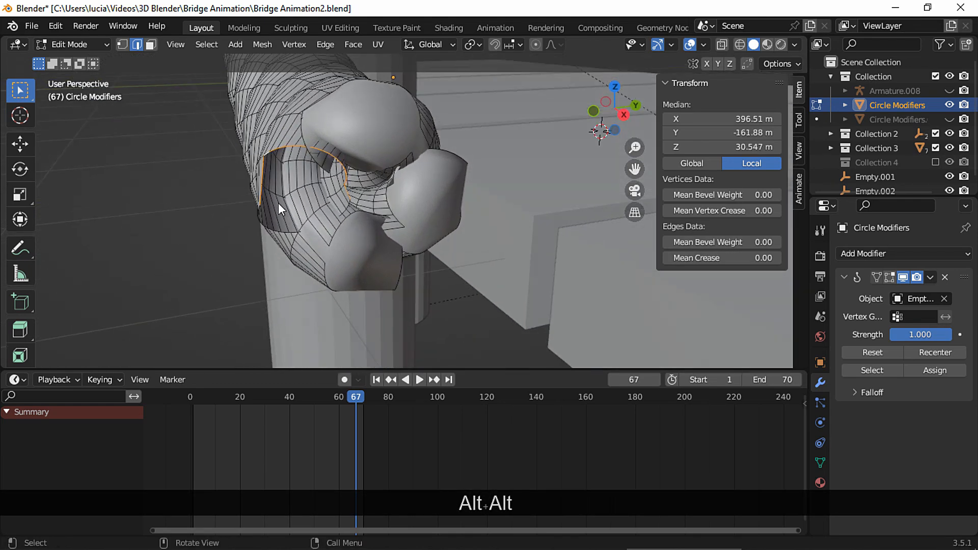
left_click(284, 228, "alt+shift")
key("ctrl+z")
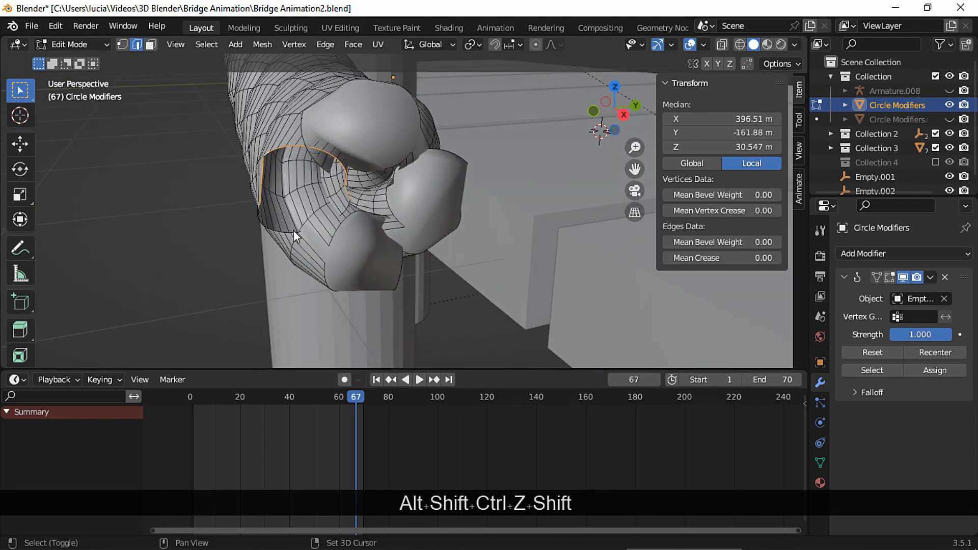
left_click(293, 230, "alt+shift")
middle_click_drag(293, 231, 308, 209)
key("f")
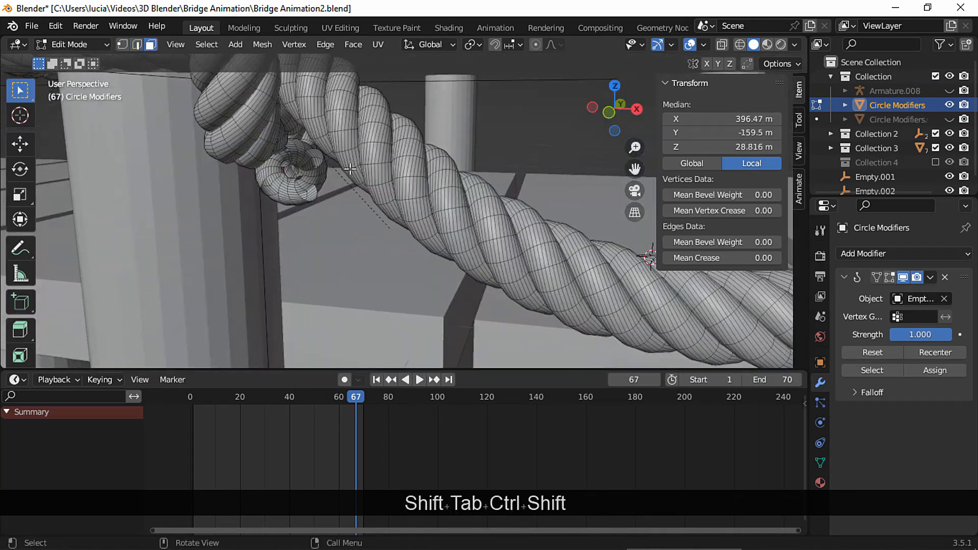
Fill the open strand ends on the short rope tail below the knot and leave Edit Mode.
middle_click_drag(349, 169, 311, 162, "ctrl")
key("2")
left_click(311, 162, "alt")
key("f")
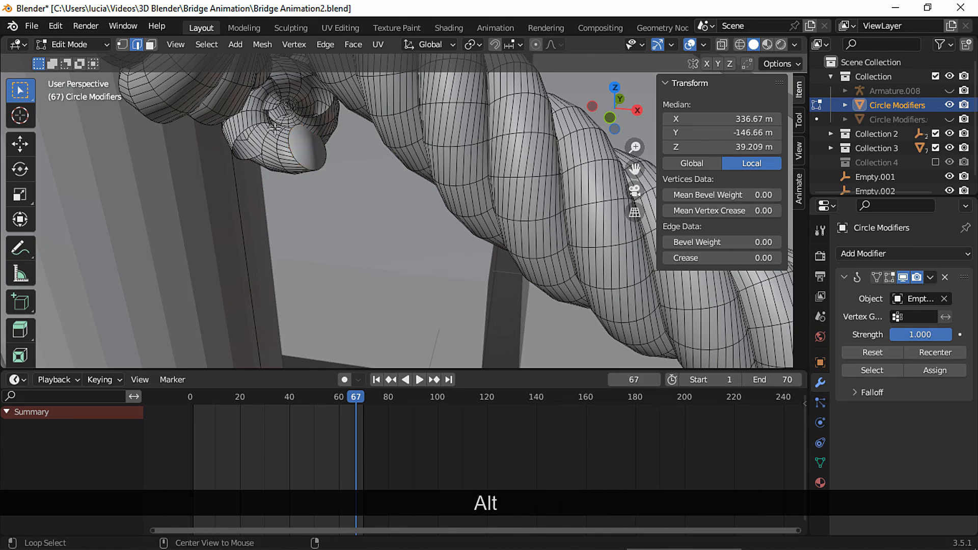
left_click(285, 130, "alt")
left_click(328, 106, "alt")
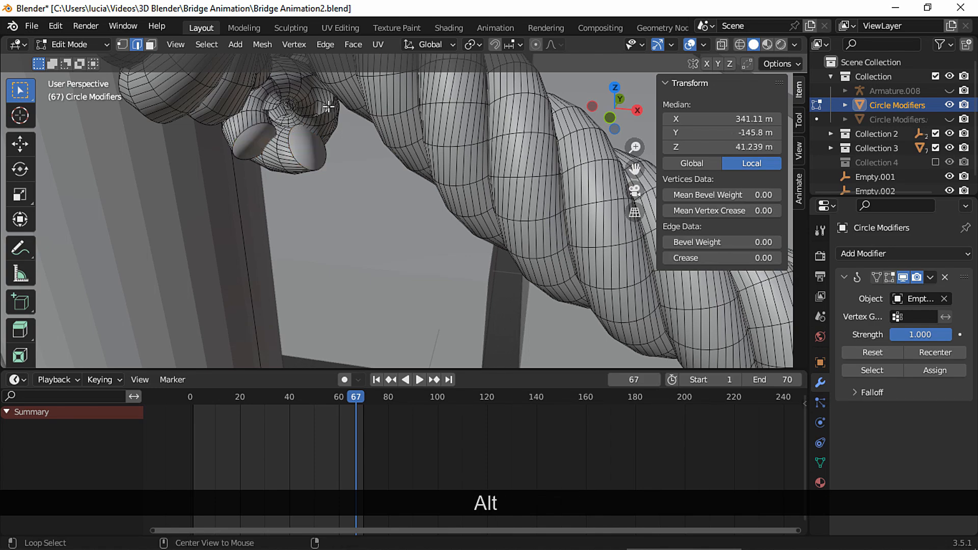
key("alt+f")
middle_click_drag(332, 106, 414, 239)
key("Tab")
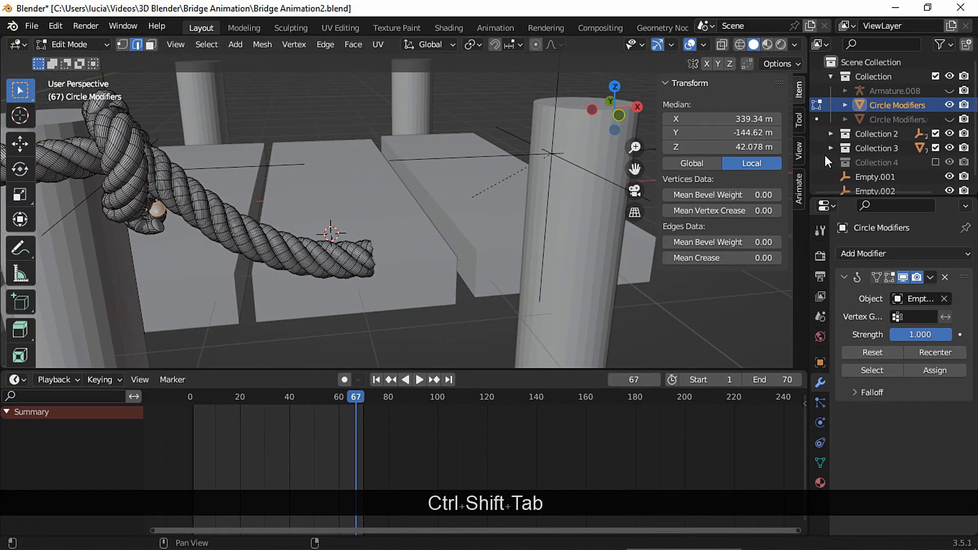
Unhide the second rope half, Circle Modifiers.002, and select it in Object Mode.
left_click(946, 117)
key("Tab")
left_click(503, 206)
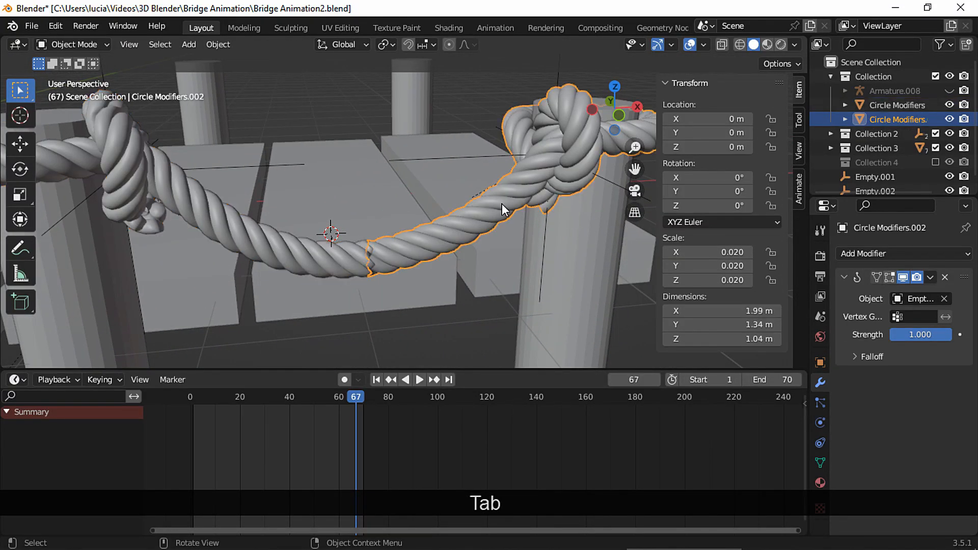
Cap the open strand ends on the second rope half's short tail below the knot, leave Edit Mode and deselect the rope.
middle_click_drag(484, 212, 545, 179)
middle_click_drag(545, 178, 488, 214, "shift")
middle_click_drag(489, 214, 448, 269, "shift")
middle_click_drag(448, 270, 326, 237, "shift")
key("Tab")
left_click(316, 268, "alt")
key("alt+f")
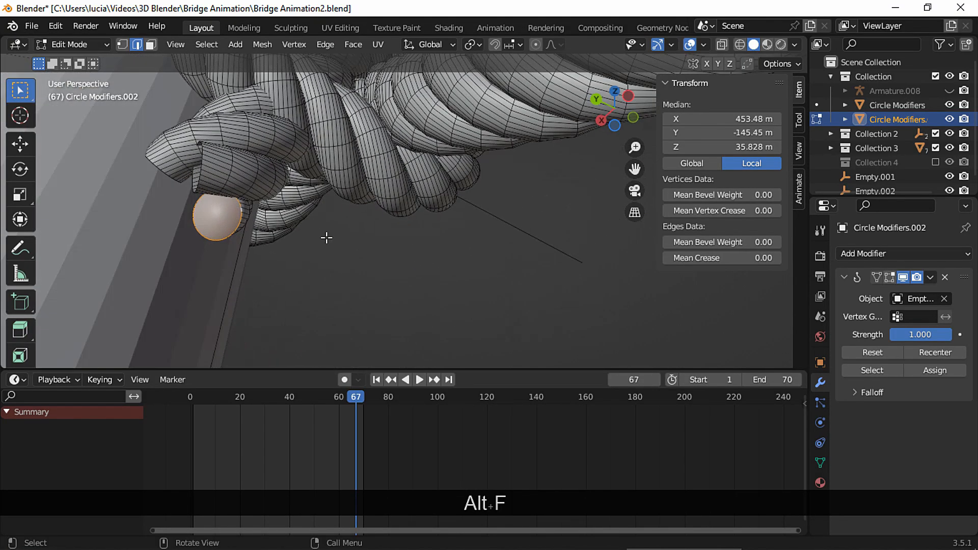
key("alt+f")
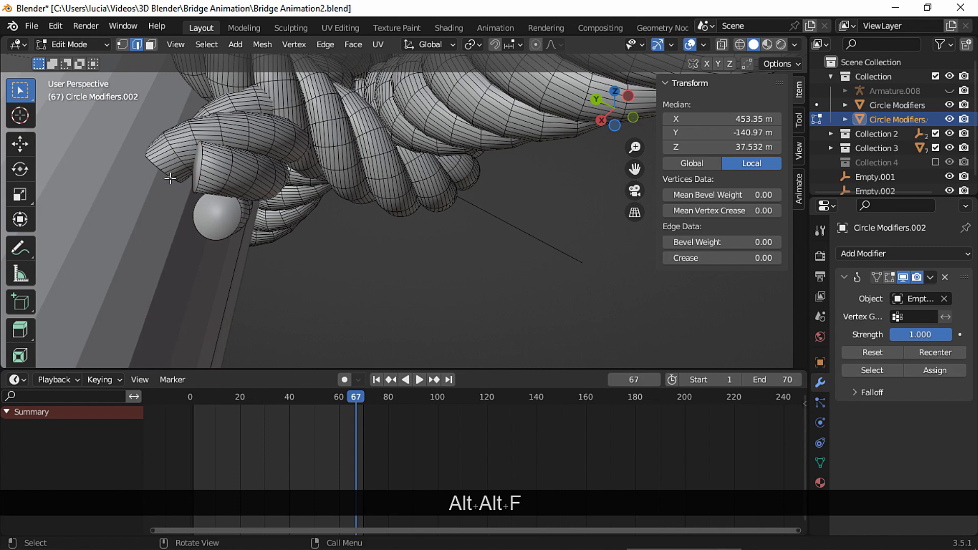
middle_click_drag(246, 178, 377, 176)
middle_click_drag(377, 175, 324, 191, "ctrl")
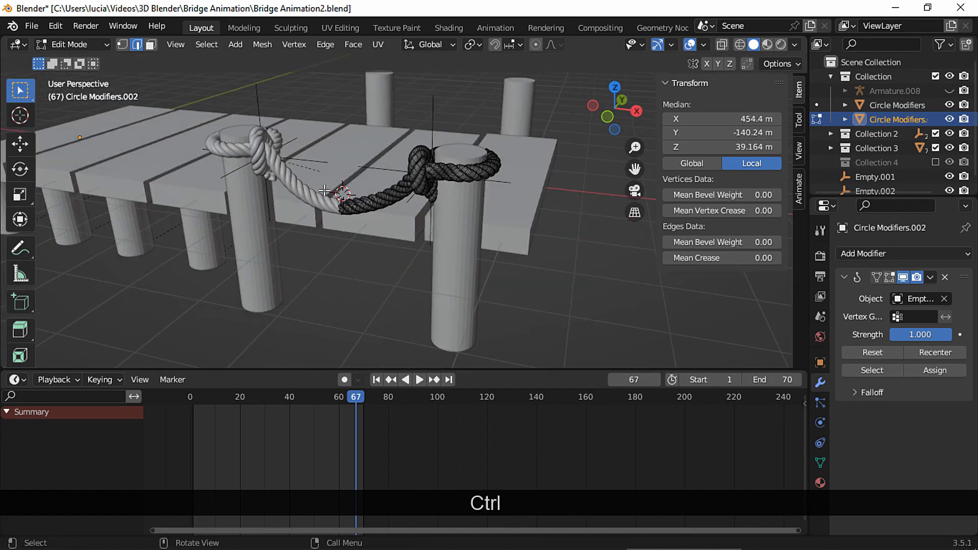
key("Tab")
left_click(562, 300)
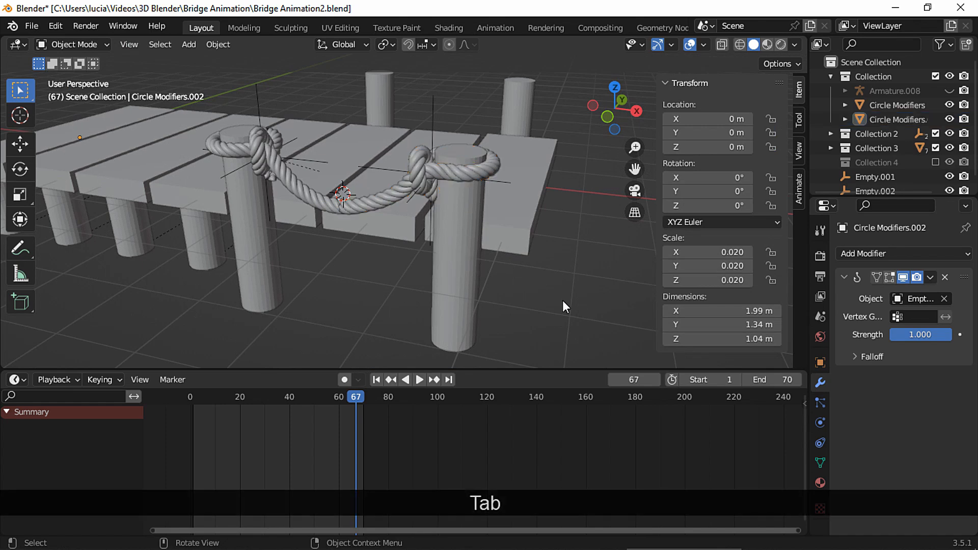
Play the animation from the first frame to check how the split rope moves.
middle_click_drag(562, 301, 443, 295, "ctrl")
left_click(376, 379)
key("space")
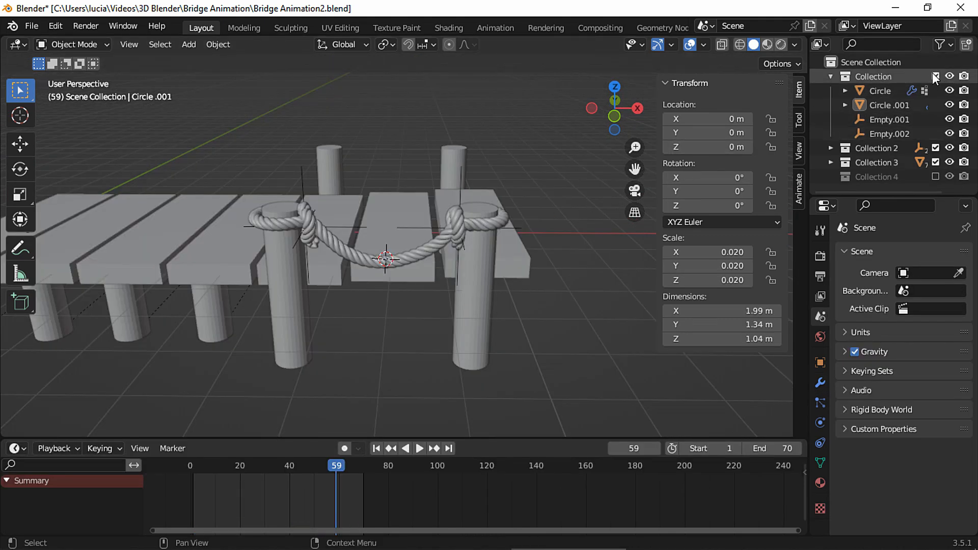
Disable Collection, enable Collection 4 and select its BezierCircle curve.
left_click(935, 76)
left_click(935, 120)
left_click(897, 132)
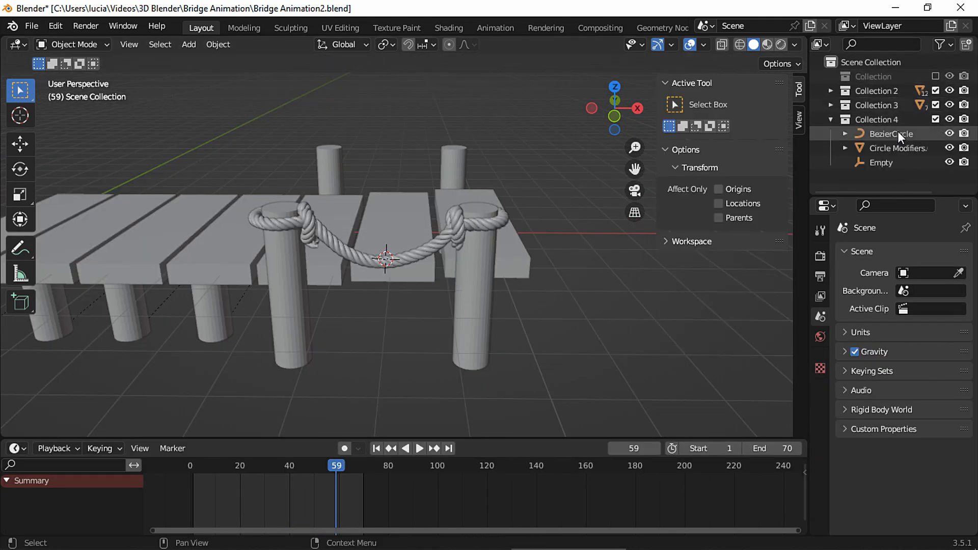
Snap the 3D cursor to the BezierCircle curve's origin, checking the curve with X-ray on and switching it off again.
middle_click_drag(423, 270, 681, 85)
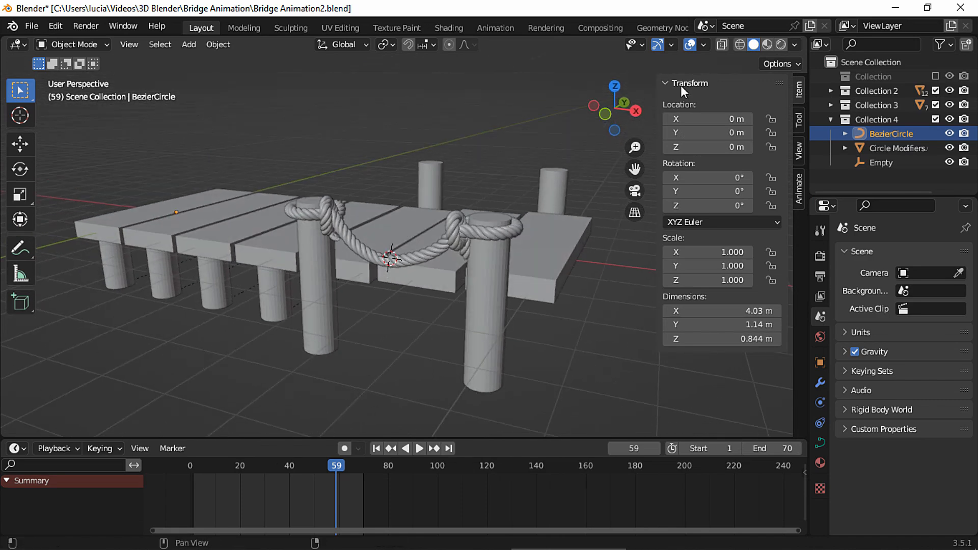
left_click(725, 44)
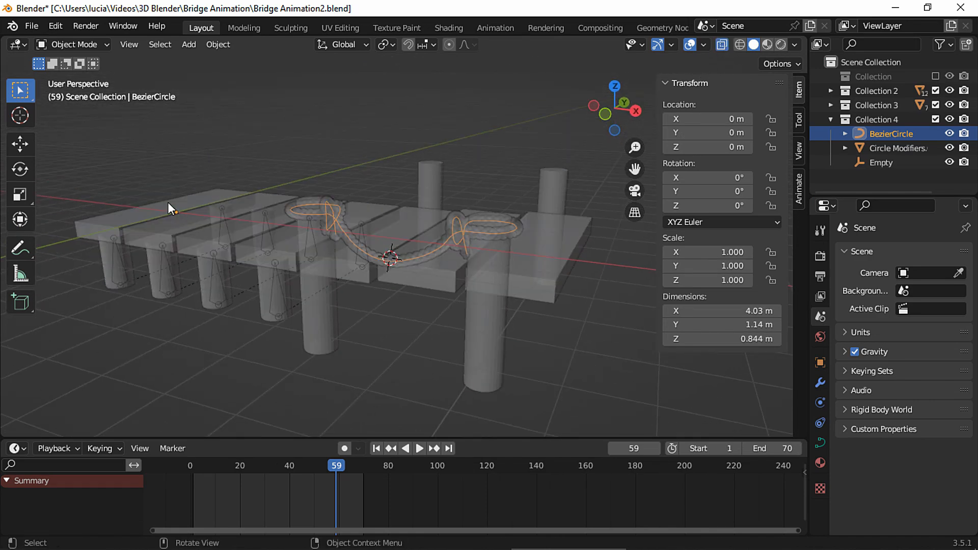
key("shift+s")
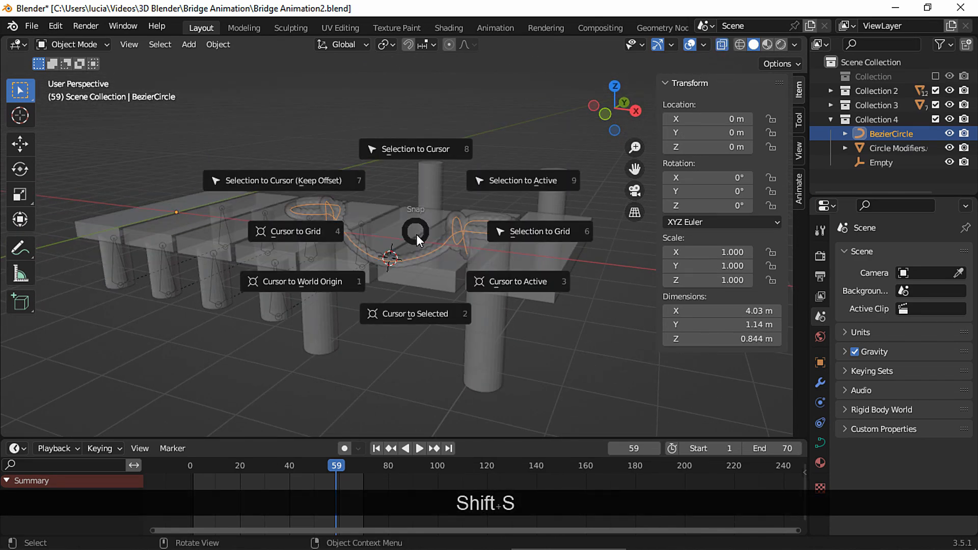
left_click(415, 313)
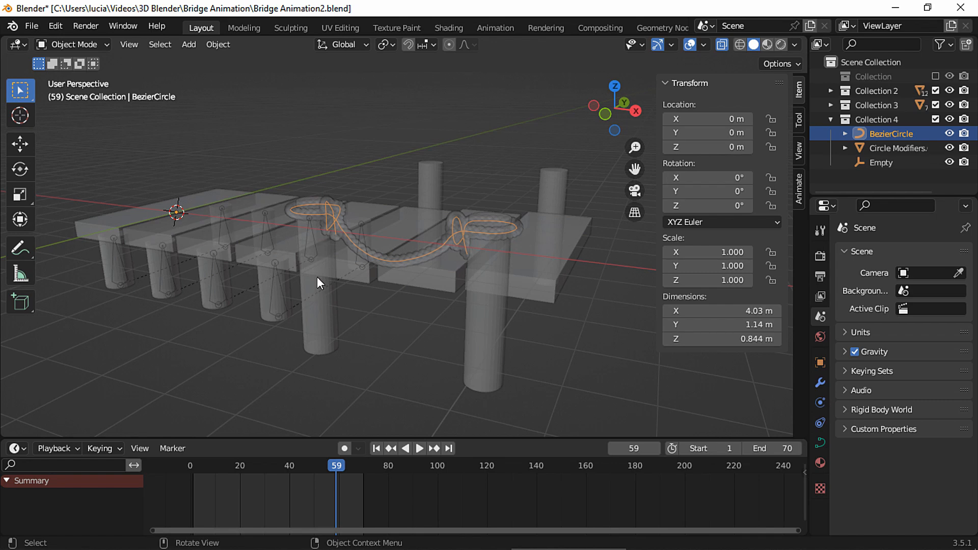
middle_click_drag(317, 276, 335, 275)
left_click(725, 45)
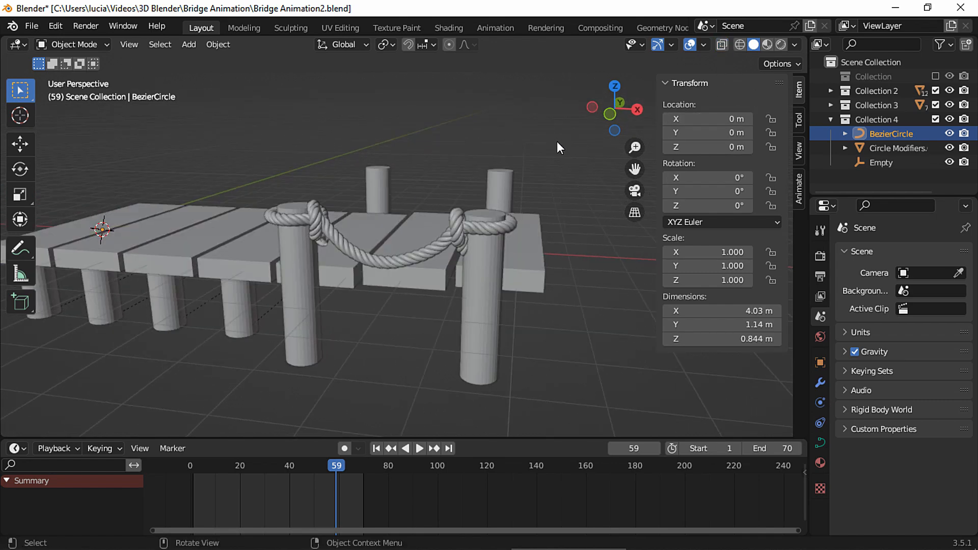
Add a cube mesh at the 3D cursor.
middle_click_drag(557, 142, 341, 194)
key("shift+a")
left_click(402, 207)
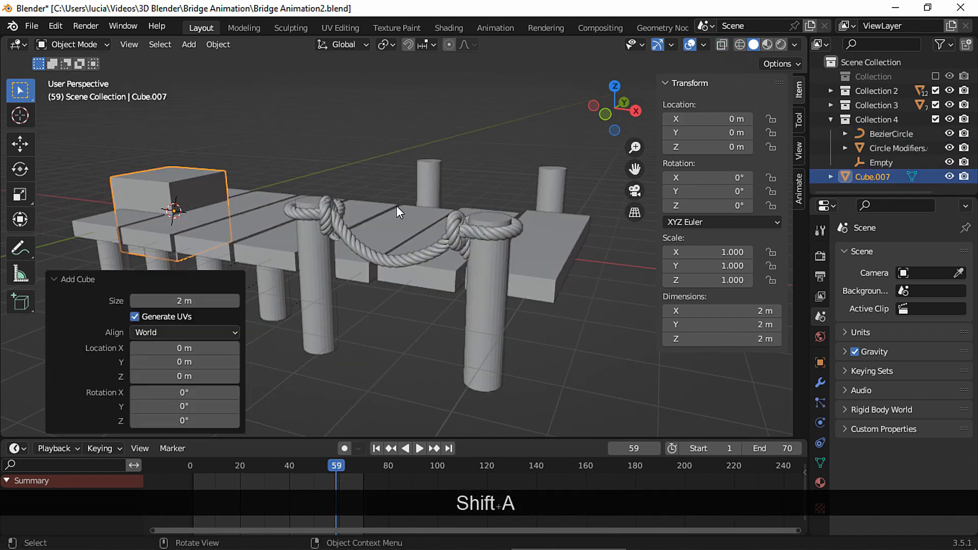
Display the new cube as Wire in the viewport and disable it in renders.
left_click(820, 363)
scroll(957, 356, "down", 10)
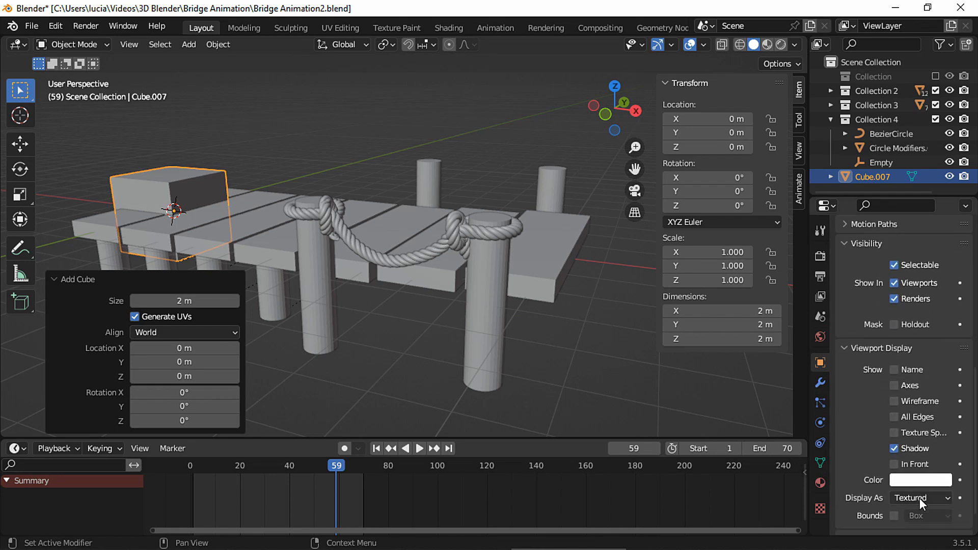
left_click(919, 498)
left_click(906, 466)
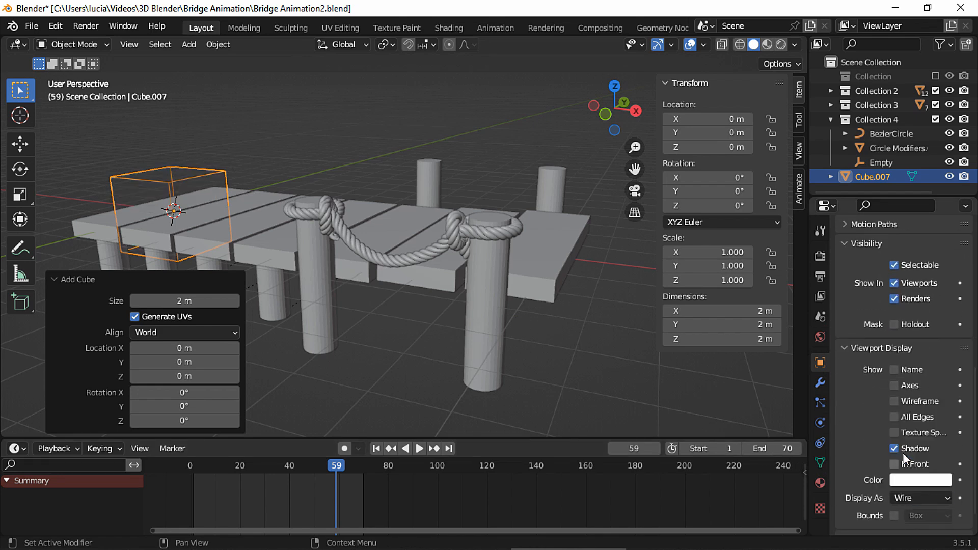
left_click(910, 298)
Scale the cube's mesh down uniformly to about 0.4 m in Edit Mode.
key("Tab")
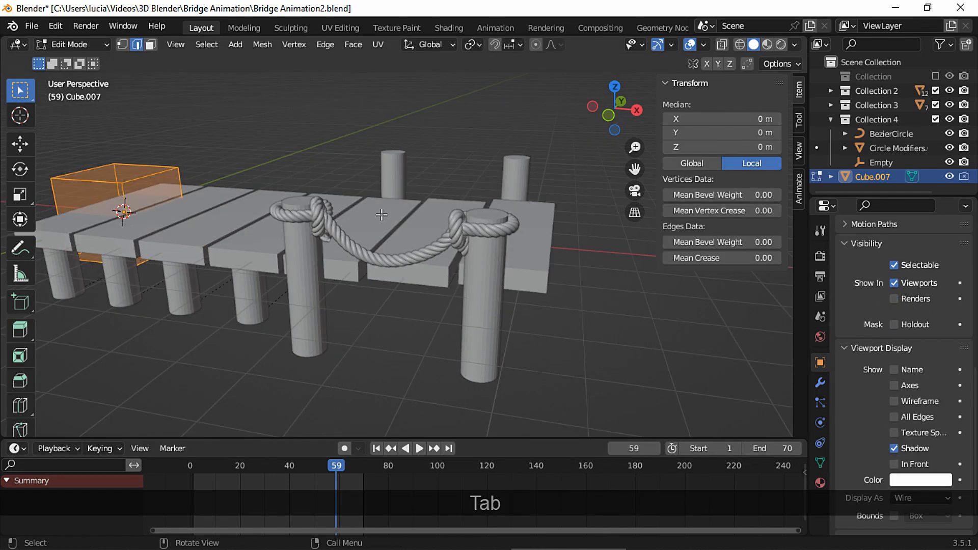
middle_click_drag(377, 202, 432, 208, "shift")
key("s")
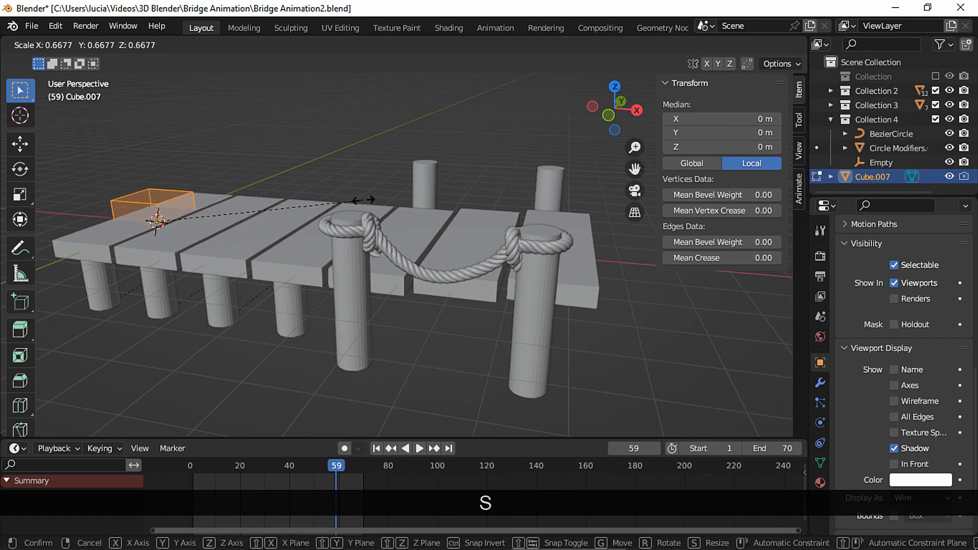
Select the cube's face on the positive X side and move it along X to form a beam about 6.92 m long.
key("3")
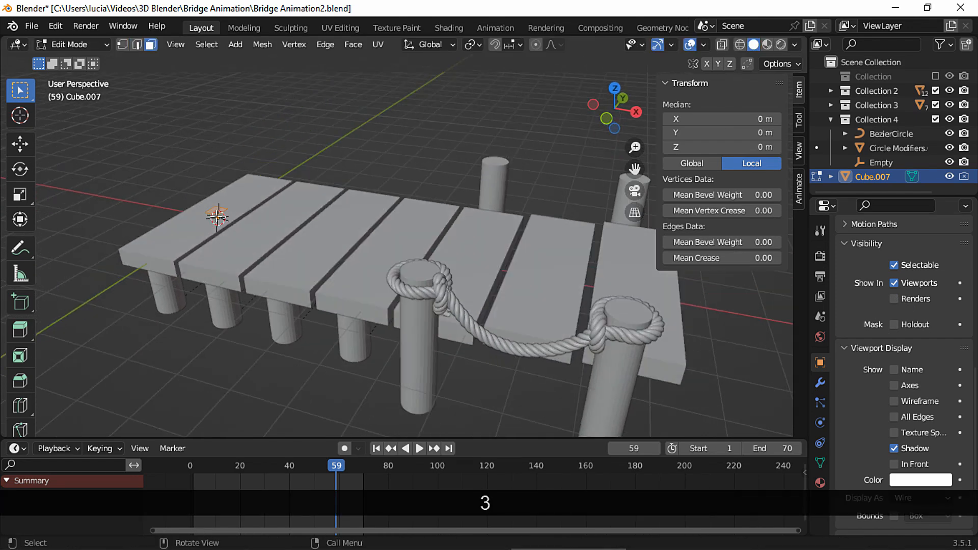
left_click(722, 44)
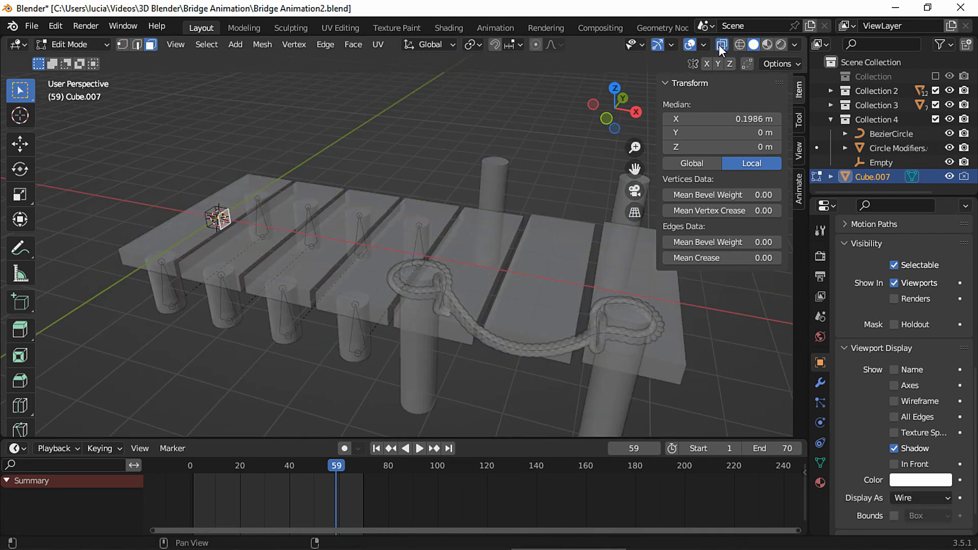
key("g")
key("x")
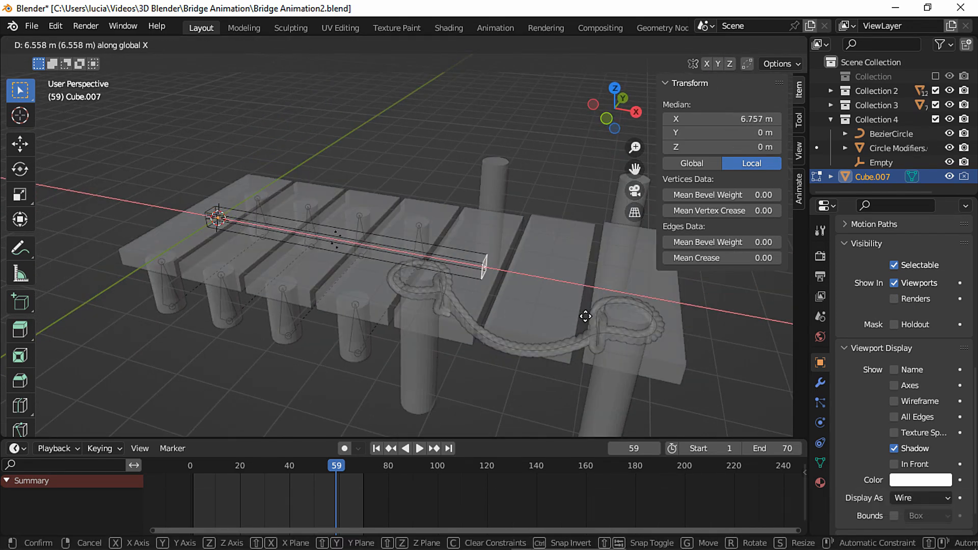
left_click(523, 298)
Add about 19 evenly spaced, unslid loop cuts along the beam's length and leave Edit Mode.
key("ctrl+r")
left_click(336, 240)
key("Escape")
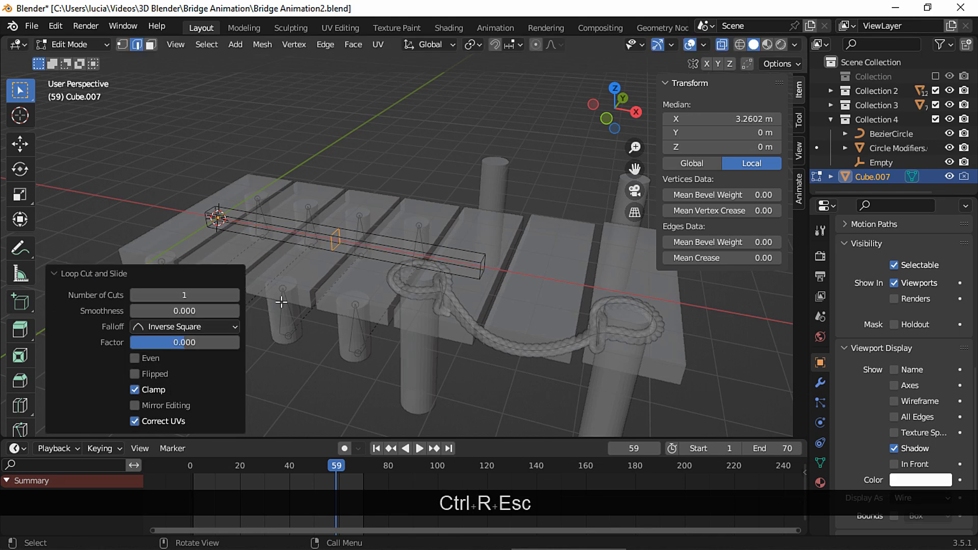
left_click(236, 294)
left_click(235, 294)
left_click(236, 295)
left_click(236, 294)
left_click(236, 294)
left_click(236, 293)
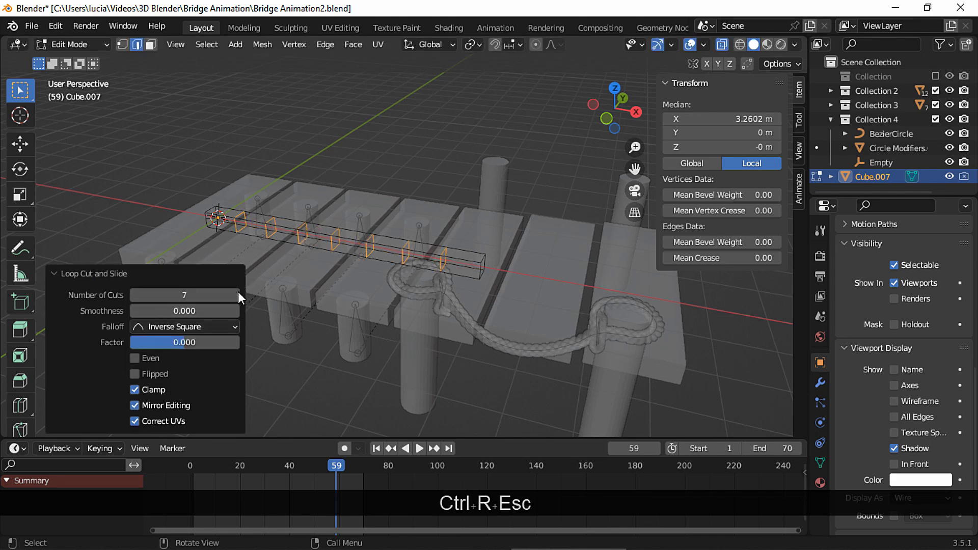
left_click(237, 293)
left_click(237, 294)
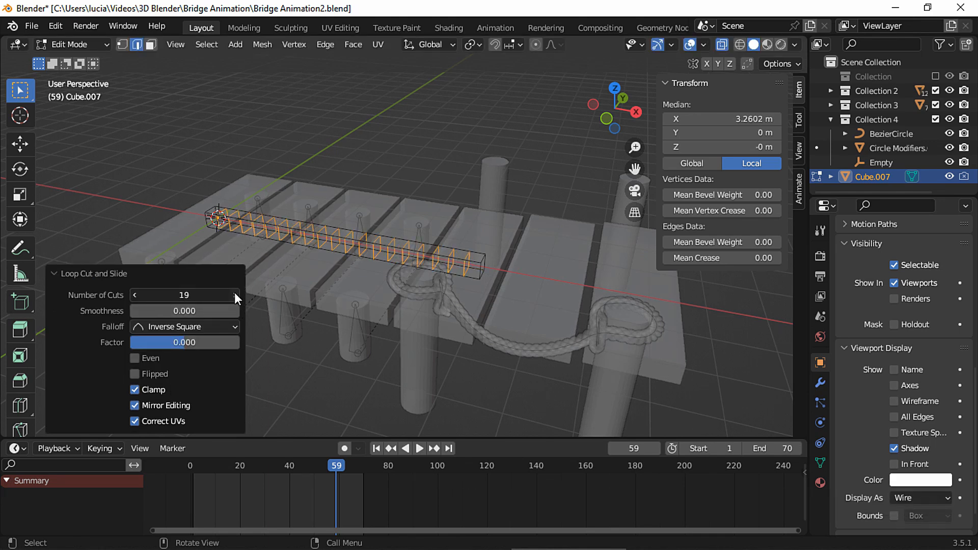
left_click(236, 294)
key("Tab")
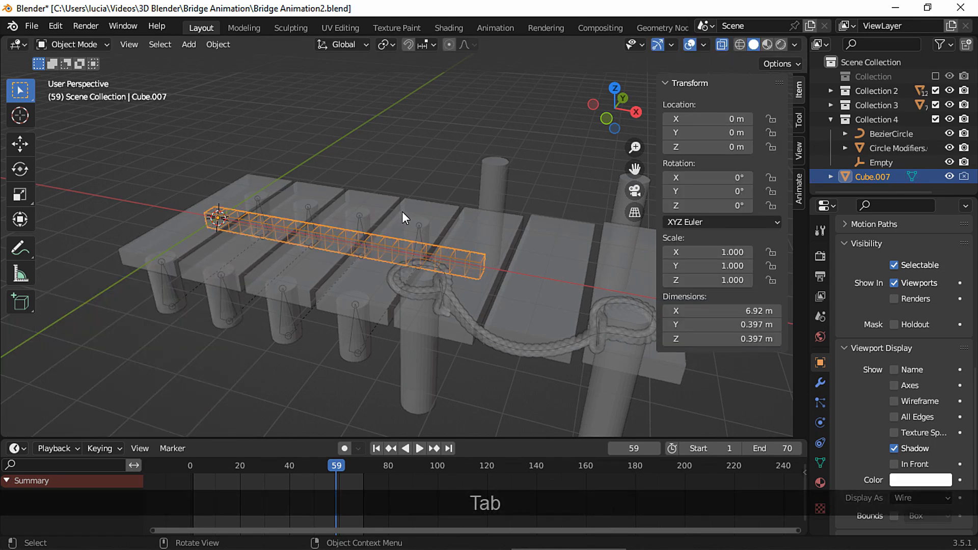
Add a Curve modifier to the beam with BezierCircle as its curve object.
left_click(820, 382)
left_click(869, 253)
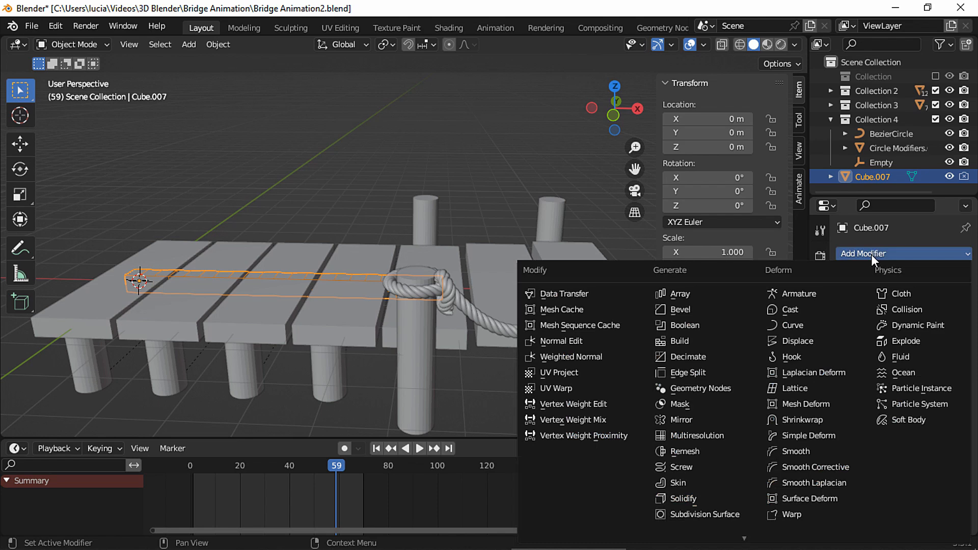
left_click(802, 330)
left_click(945, 299)
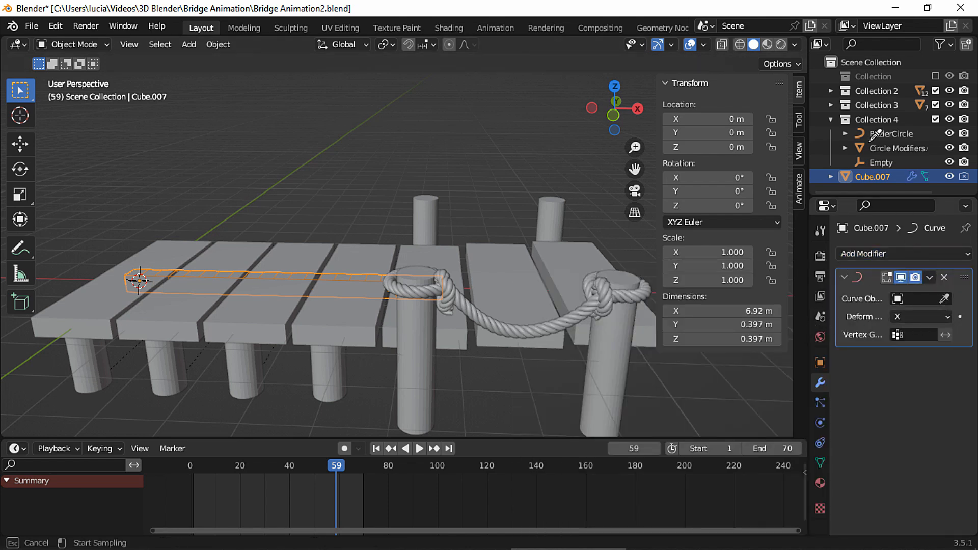
left_click(873, 133)
Add an Array modifier with a count of 2 to the beam and place it above the Curve modifier.
left_click(869, 253)
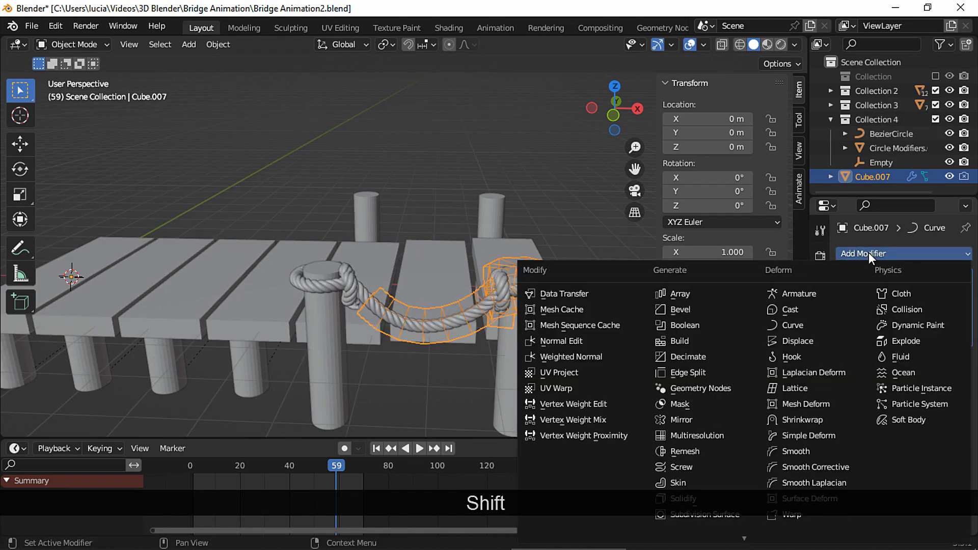
left_click(707, 294)
left_click_drag(963, 359, 941, 305)
left_click(950, 317)
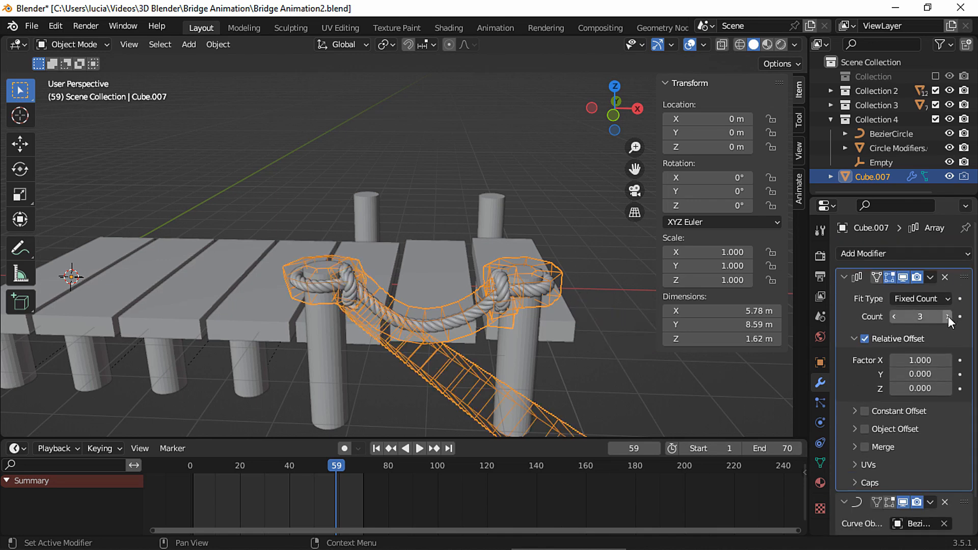
left_click(895, 316)
Scale the beam's entire mesh down uniformly in Edit Mode so the cage hugs the rope more closely.
key("Tab")
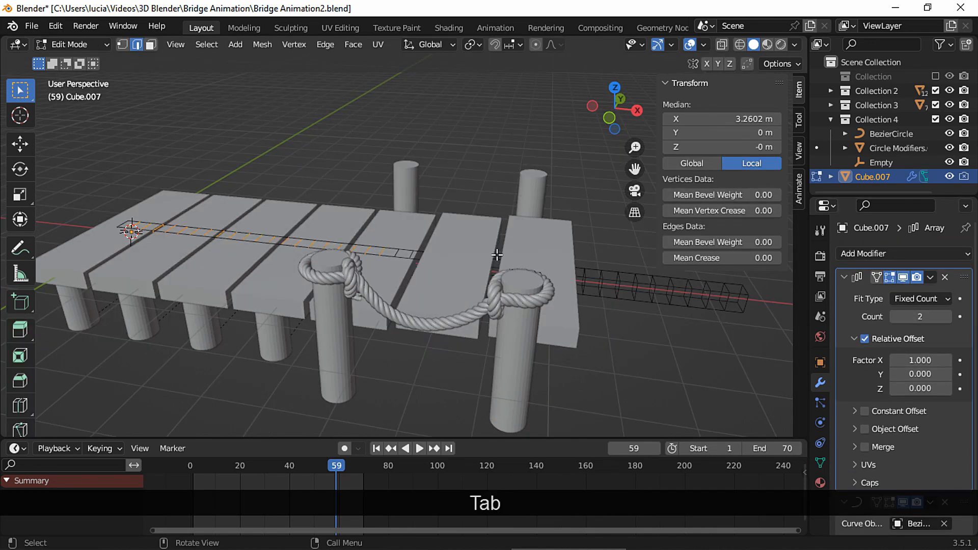
key("a")
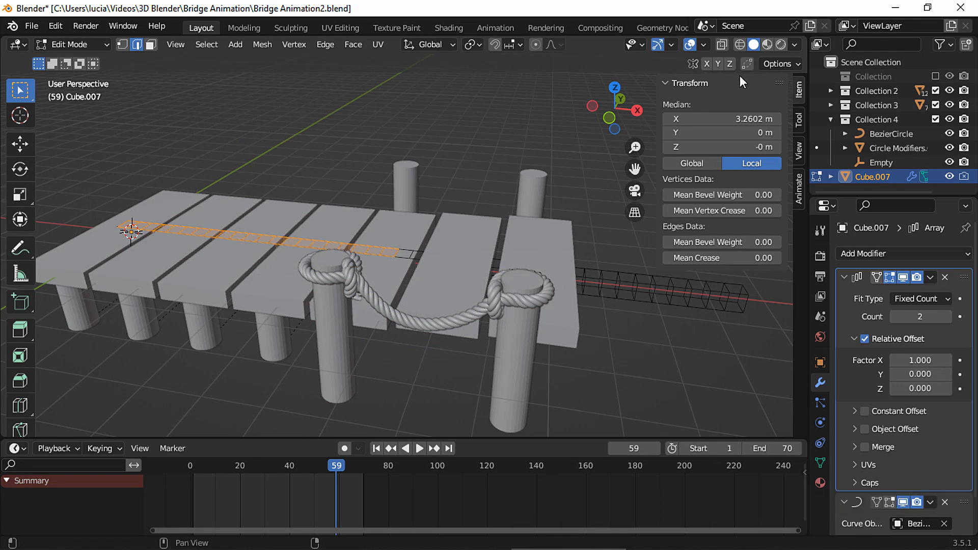
left_click(723, 50)
key("s")
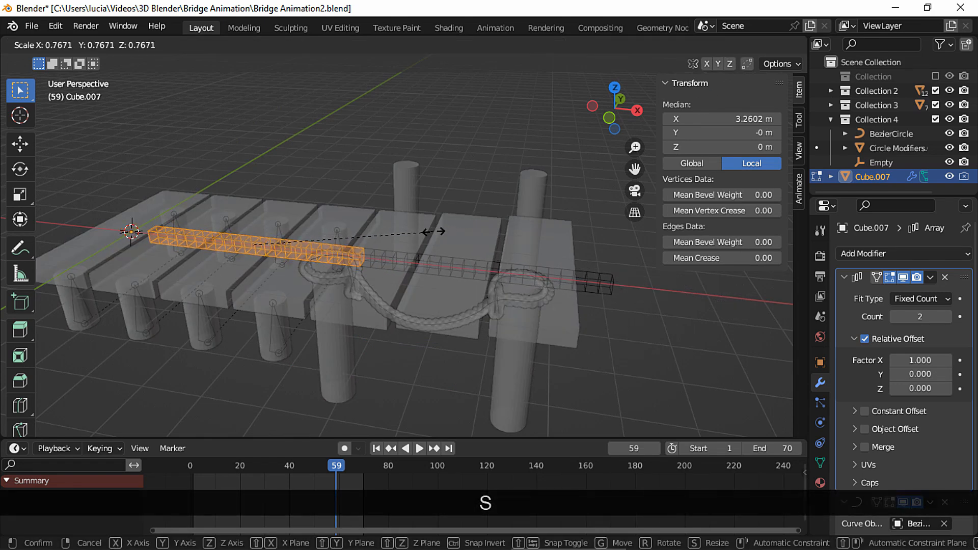
left_click(386, 240)
key("Tab")
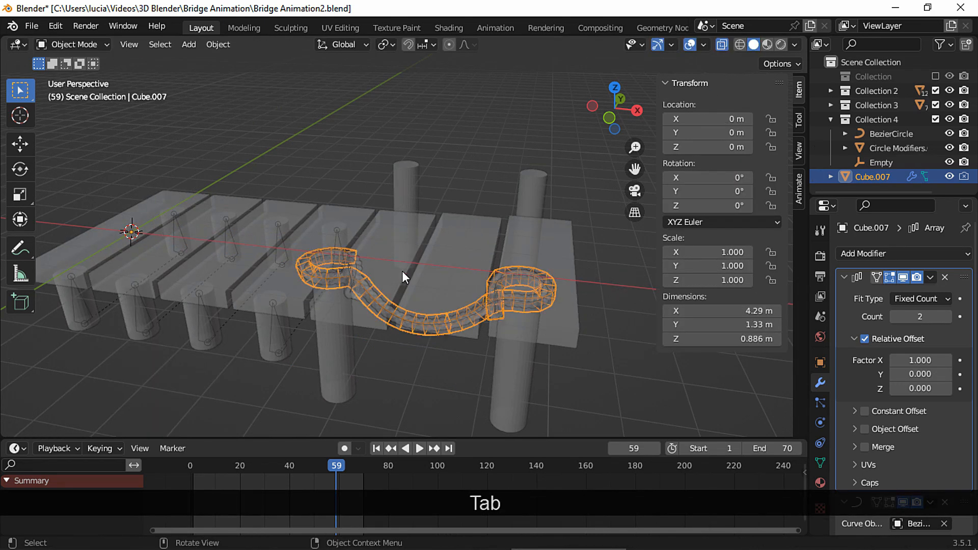
middle_click_drag(402, 271, 411, 237, "ctrl")
left_click(723, 44)
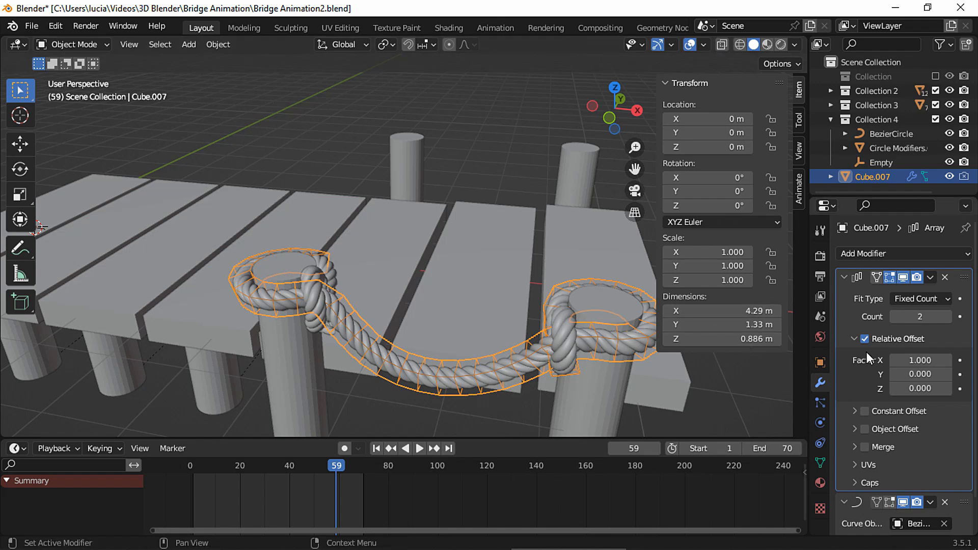
Set the count of the cage beam's Array modifier to 3.
left_click(947, 317)
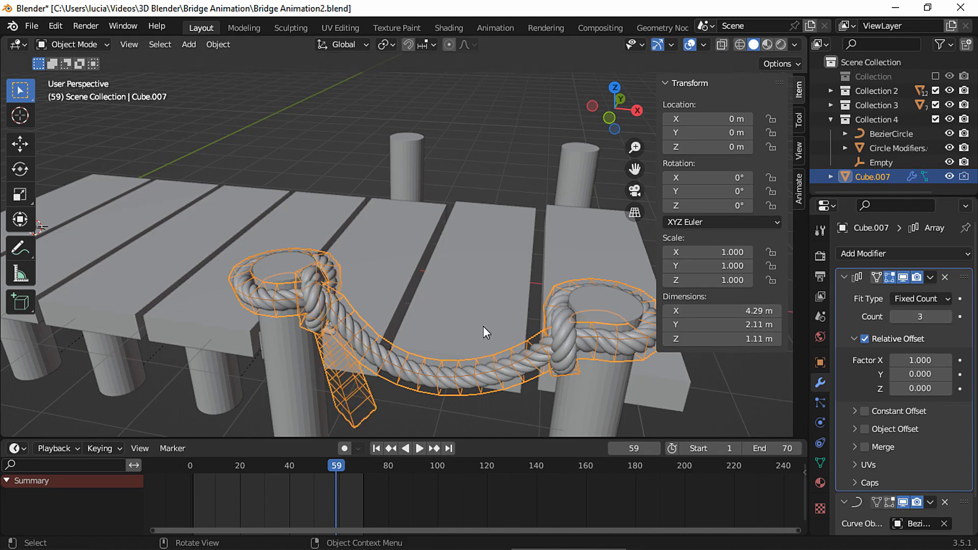
Dissolve the end-cap face at the far end of the original beam segment in Edit Mode with X-ray, then return to solid Object Mode.
middle_click_drag(483, 326, 505, 298)
key("Tab")
scroll(506, 299, "down", 4)
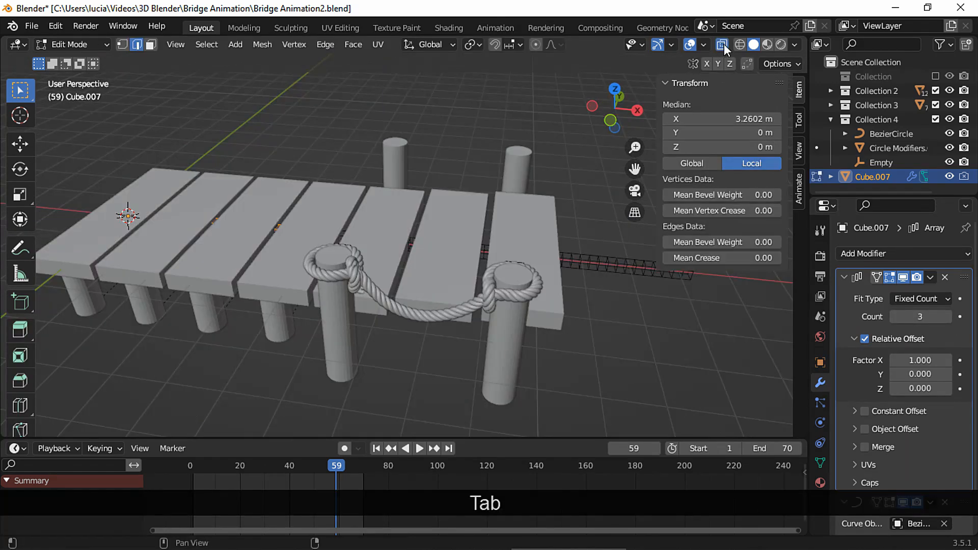
left_click(723, 44)
middle_click_drag(341, 283, 352, 274)
key("3")
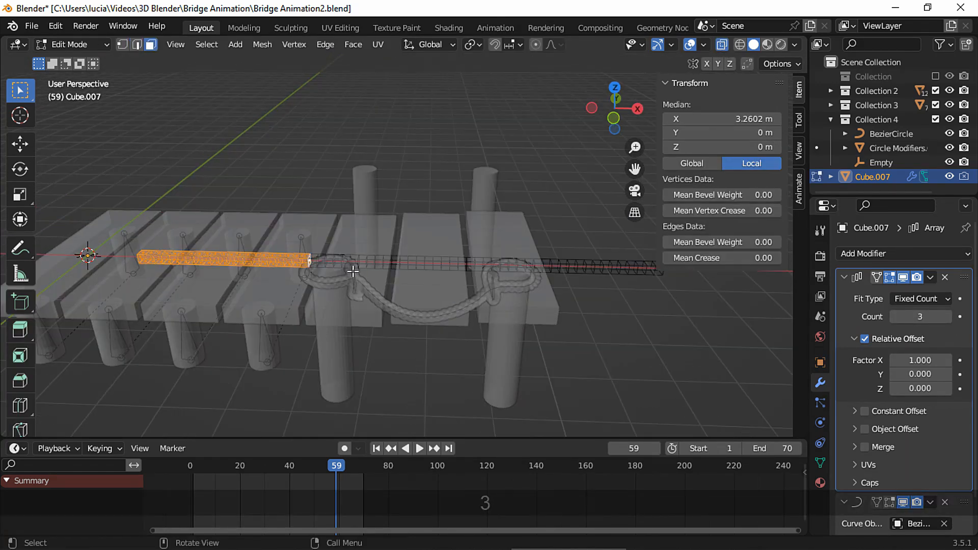
left_click(614, 118)
left_click_drag(545, 321, 399, 179)
middle_click_drag(448, 153, 461, 171)
key("Delete")
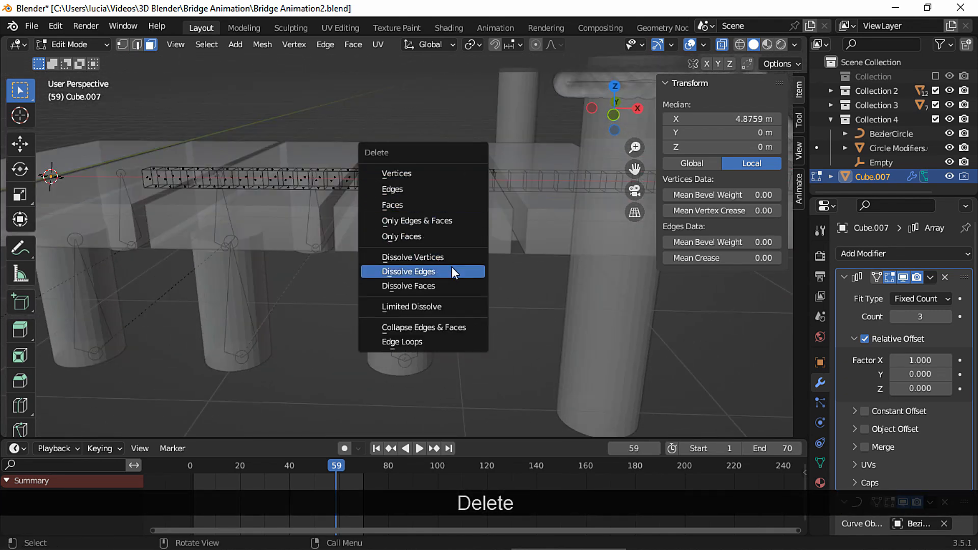
left_click(453, 285)
scroll(456, 251, "down", 4)
key("ctrl+shift+Tab")
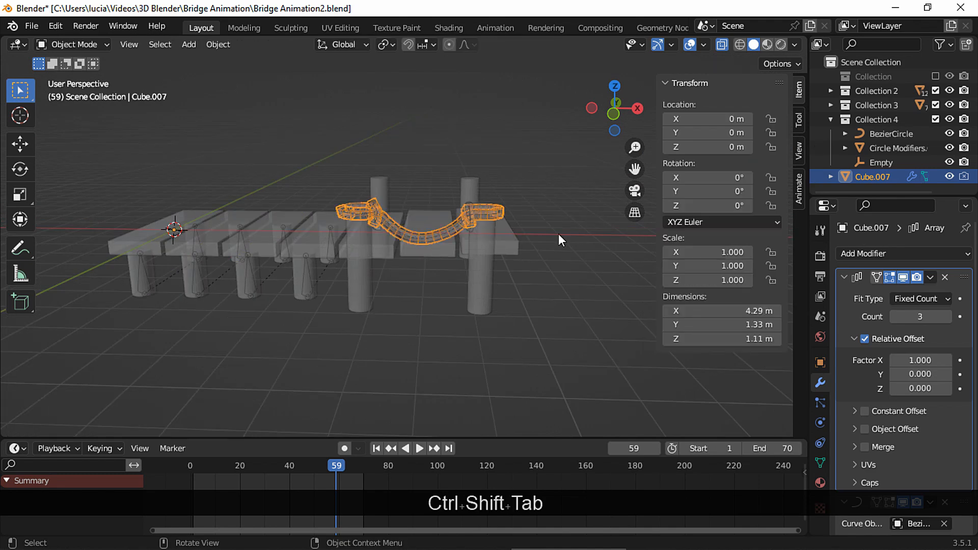
left_click(719, 46)
scroll(448, 237, "up", 4)
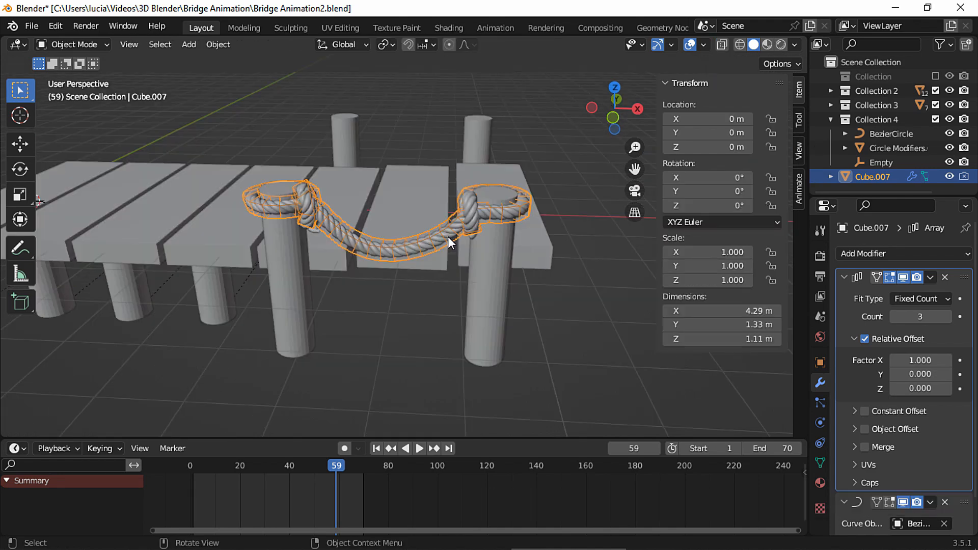
Duplicate the cage in place and hide the original Cube.007 in the viewport.
key("shift+d")
key("Escape")
scroll(892, 184, "down", 1)
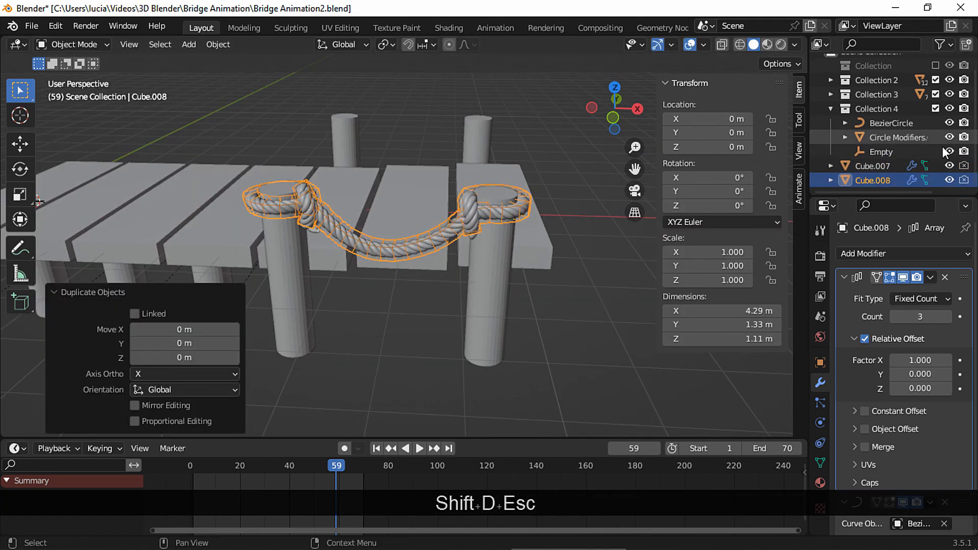
left_click(949, 166)
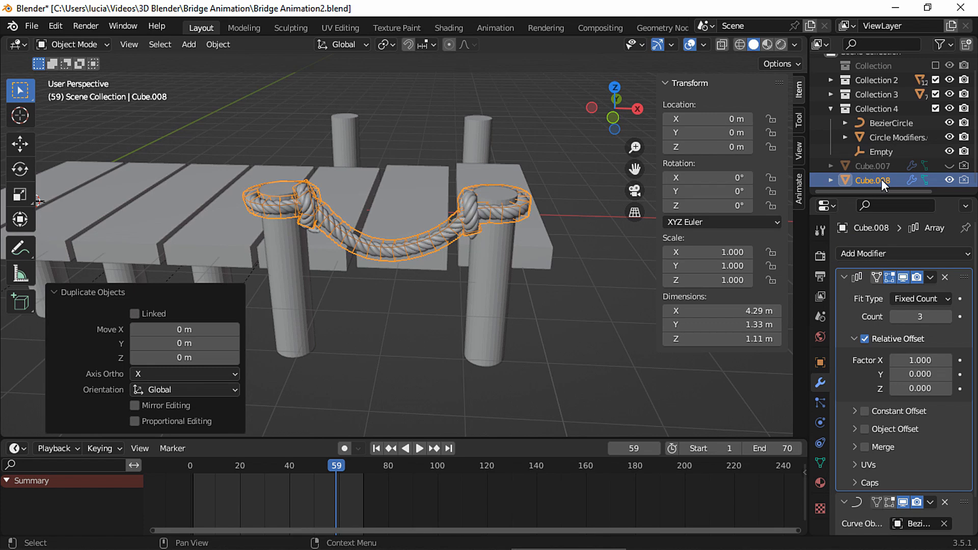
Apply the Array and Curve modifiers on the duplicated cage Cube.008.
left_click(930, 277)
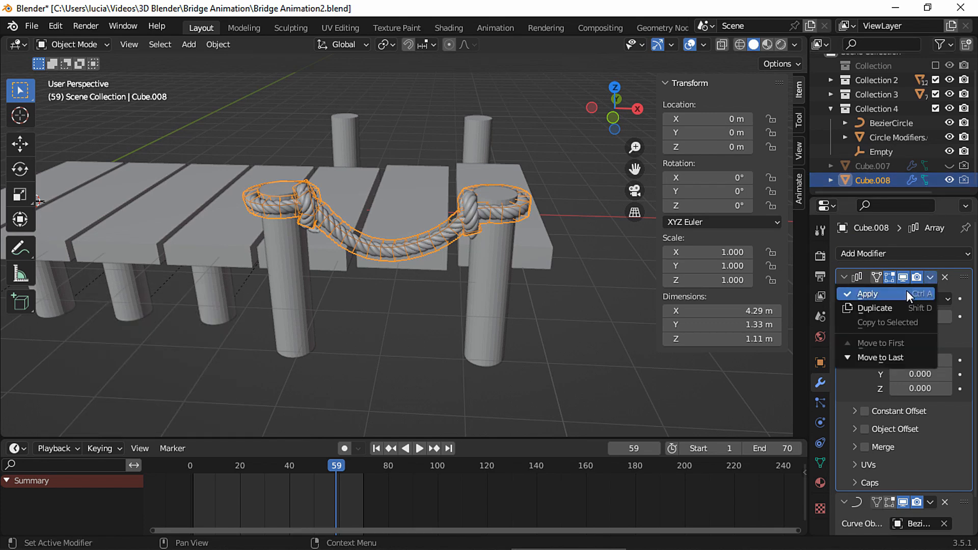
left_click(905, 294)
left_click(929, 277)
left_click(903, 295)
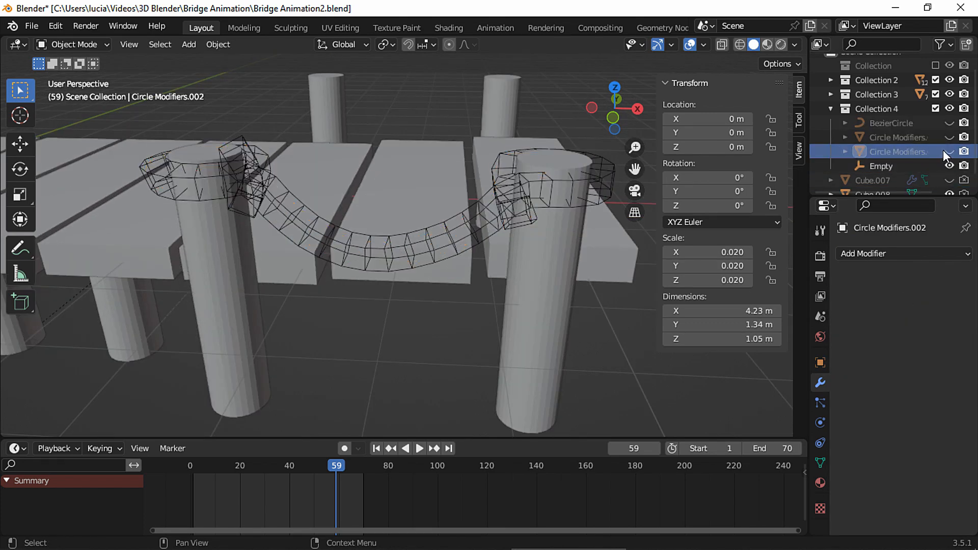
Add Soft Body physics to the Cube.008 cage and play the simulation to test it.
left_click(515, 204)
left_click(819, 422)
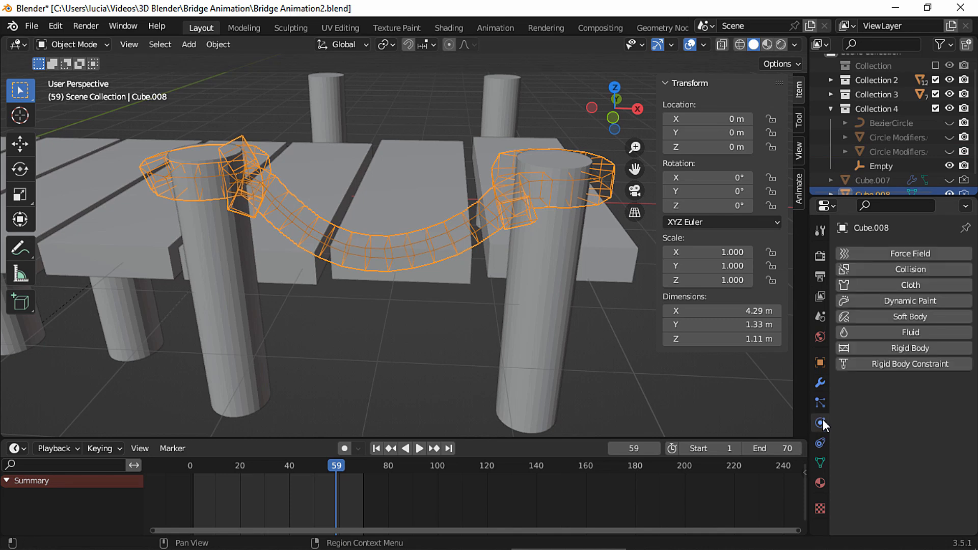
left_click(869, 315)
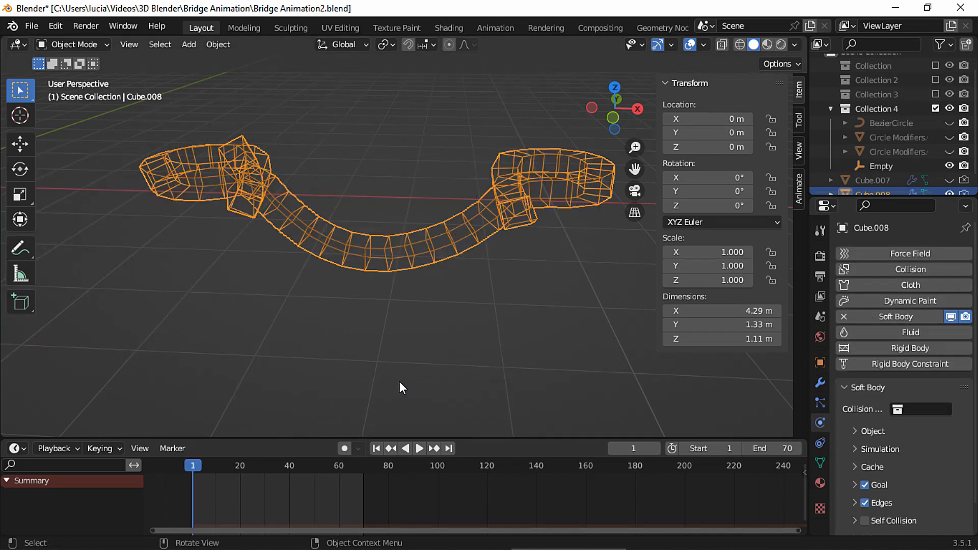
key("space")
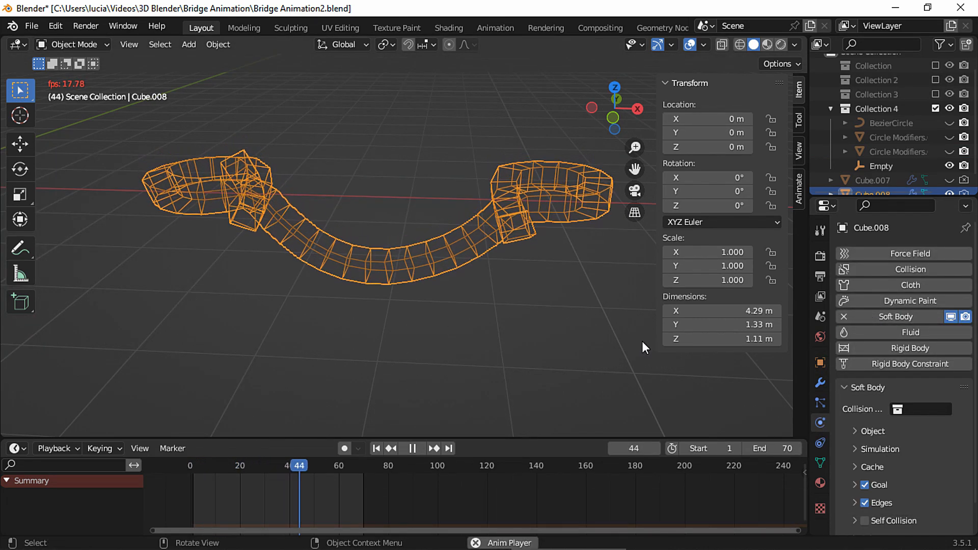
key("space")
Create a vertex group named Rope on the Cube.008 cage in Edit Mode.
key("Tab")
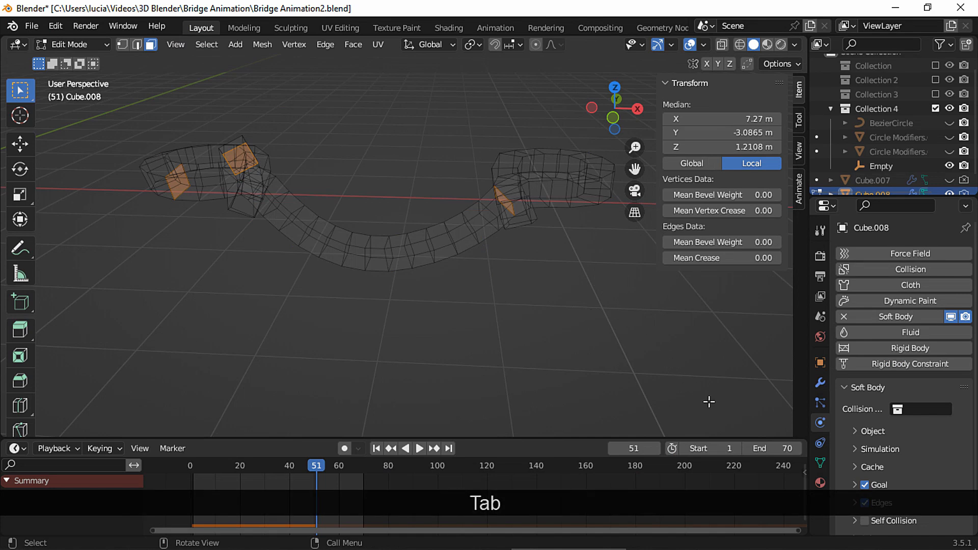
left_click(819, 463)
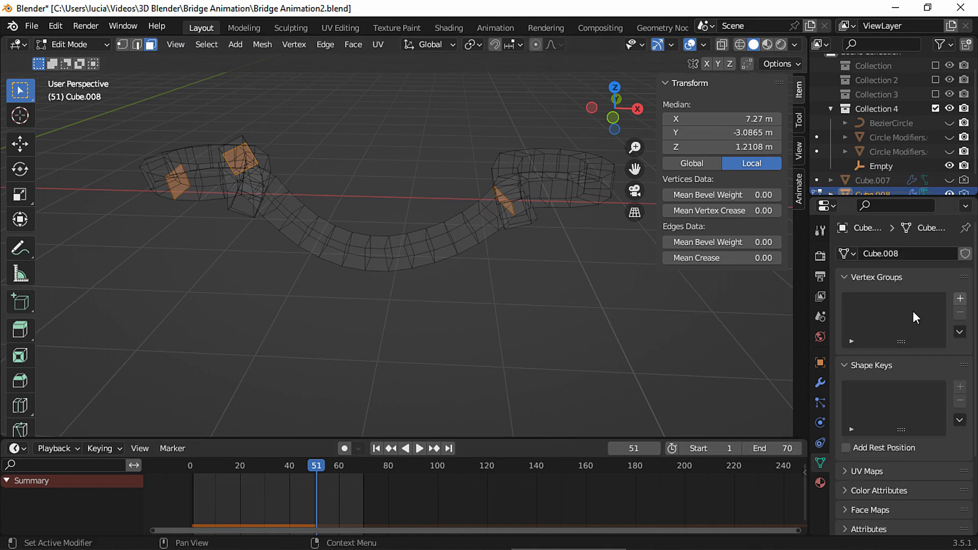
left_click(959, 298)
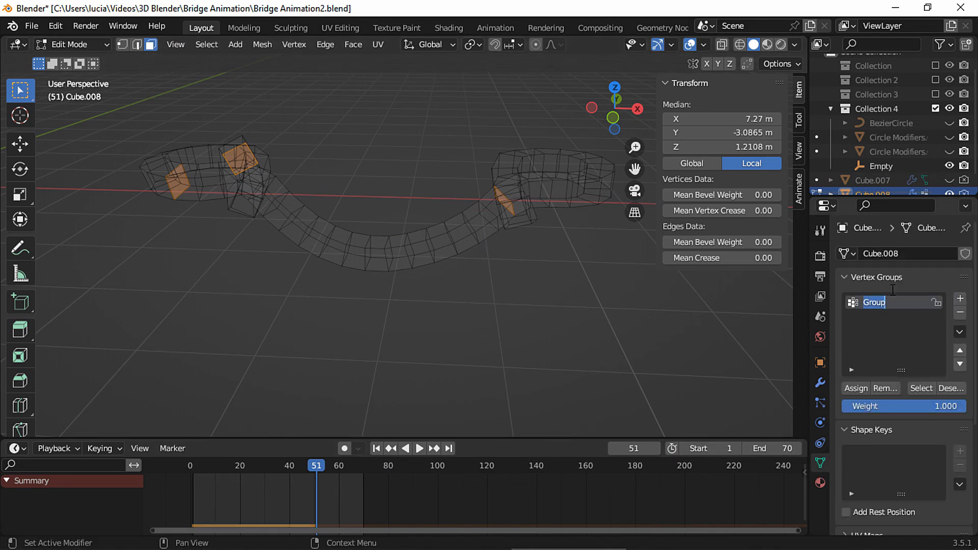
type("Rope")
key("Return")
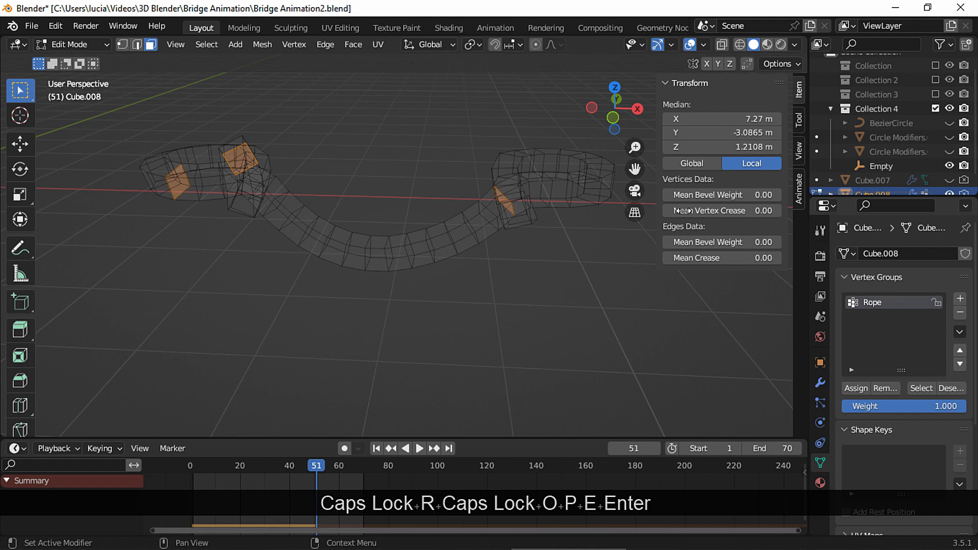
Select both looped ends of the cage plus the adjoining faces of the hanging span and assign them to the Rope group with weight 1.000.
left_click(617, 118)
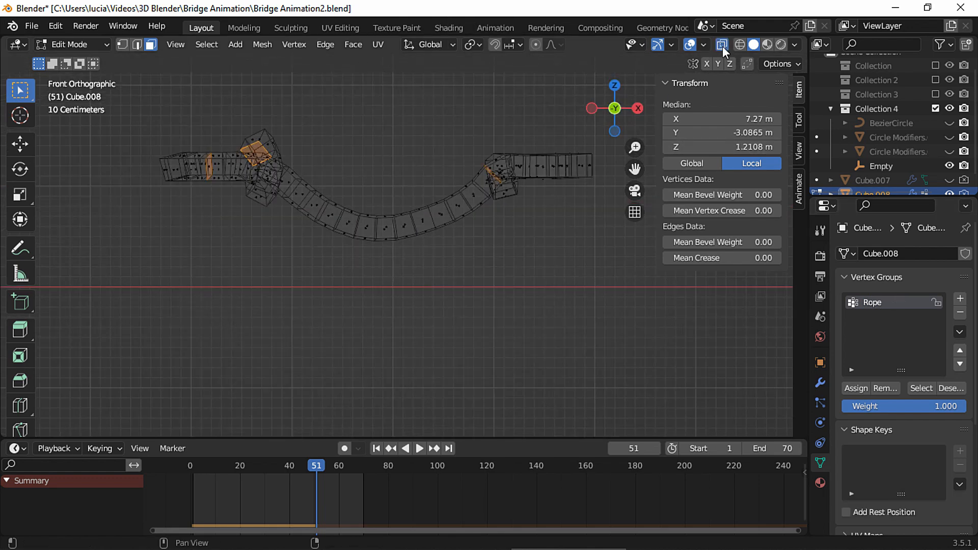
left_click_drag(143, 124, 285, 234)
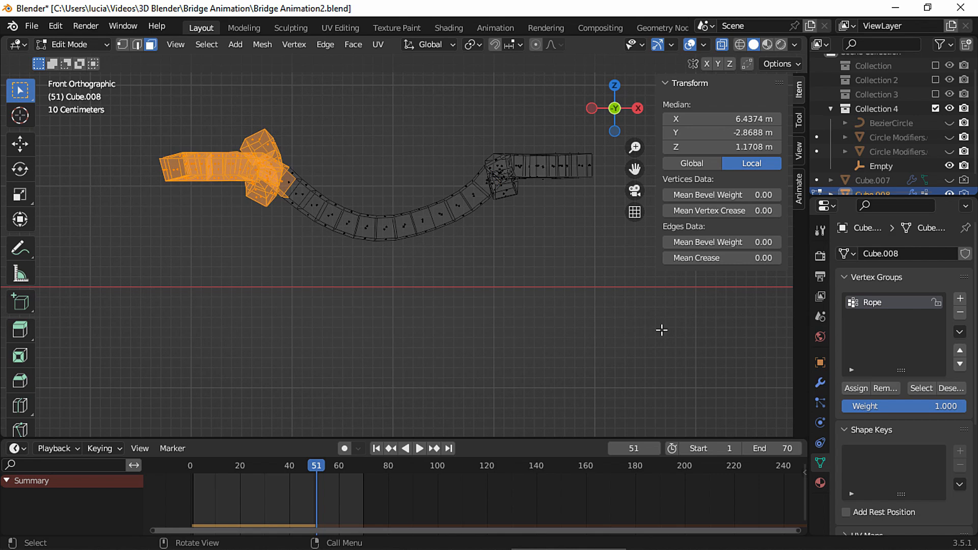
left_click_drag(676, 326, 503, 122, "shift")
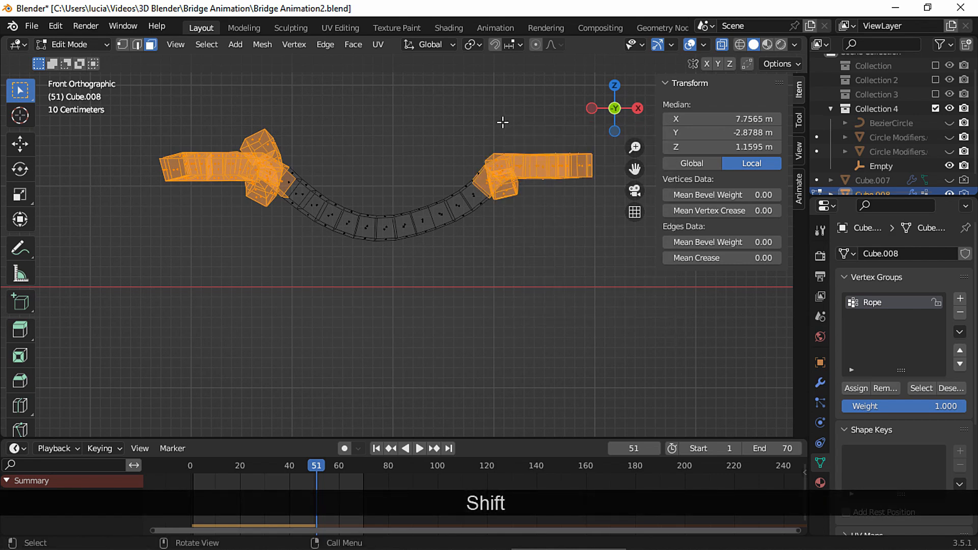
middle_click_drag(502, 123, 374, 219)
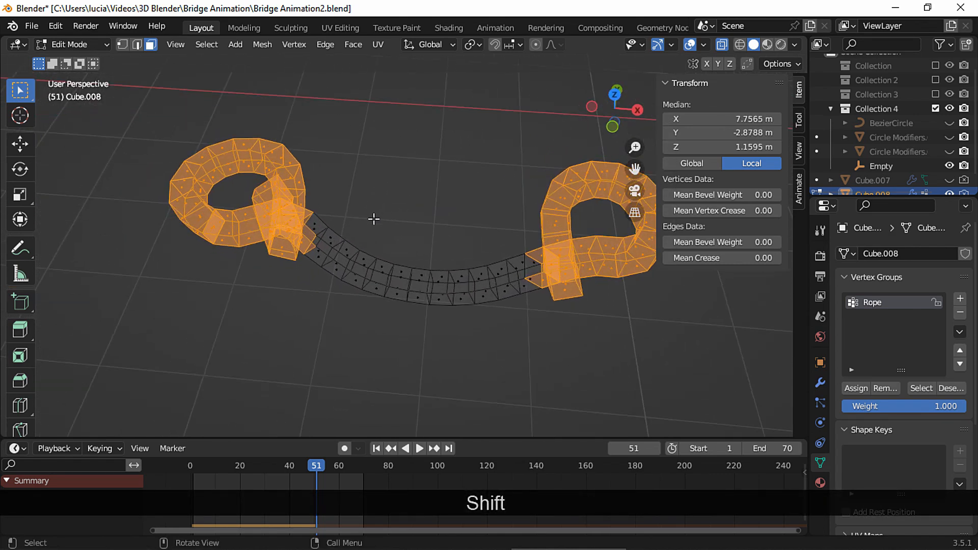
left_click(316, 225, "alt+shift")
middle_click_drag(535, 283, 505, 156)
left_click(514, 285, "alt+shift")
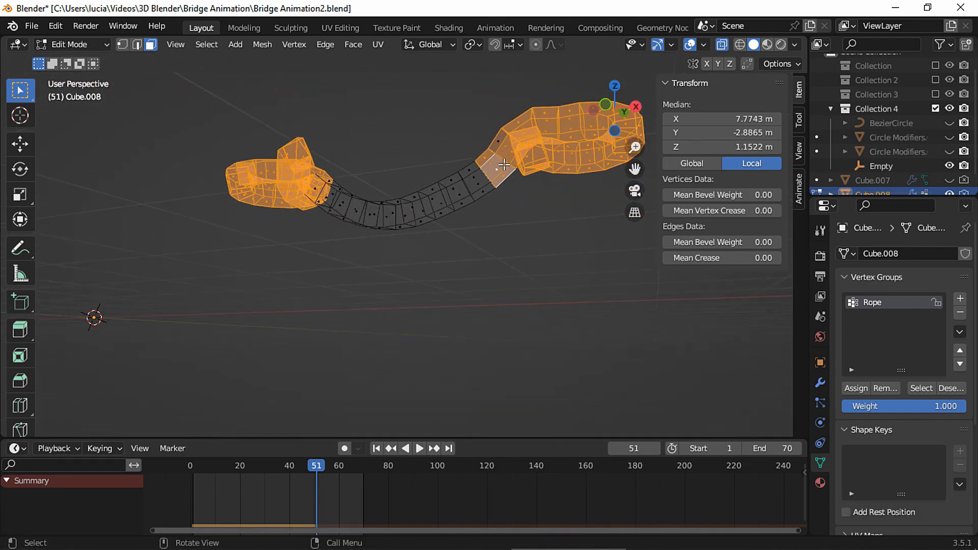
left_click(503, 138, "shift")
middle_click_drag(523, 209, 691, 302)
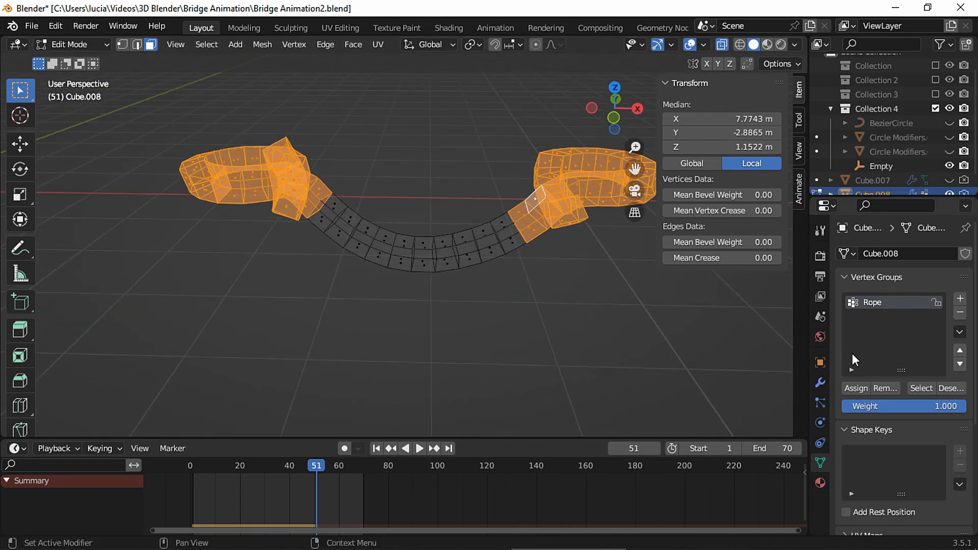
left_click(856, 390)
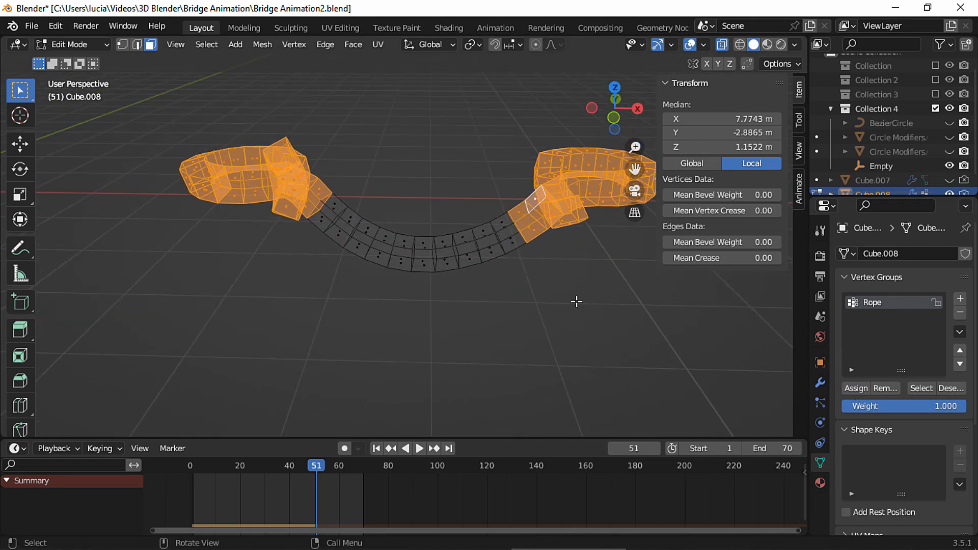
Set Rope as the Goal vertex group of the cage's Soft Body physics in Object Mode.
key("Tab")
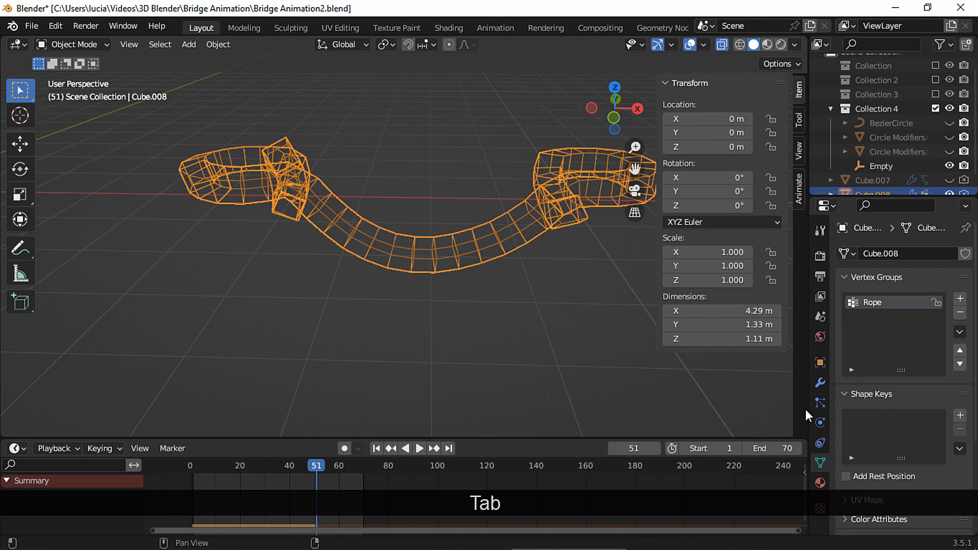
left_click(820, 419)
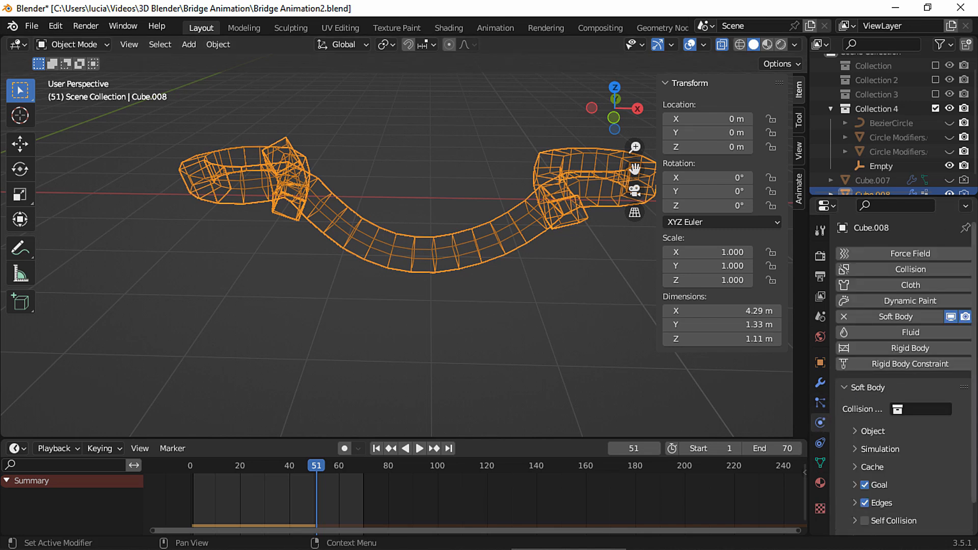
scroll(865, 432, "down", 2)
left_click(855, 454)
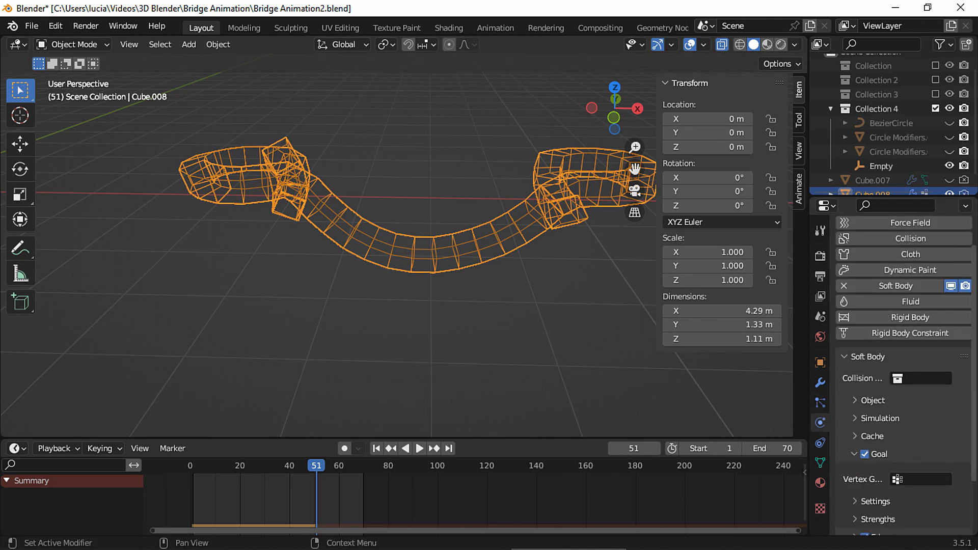
scroll(906, 408, "down", 3)
left_click(919, 414)
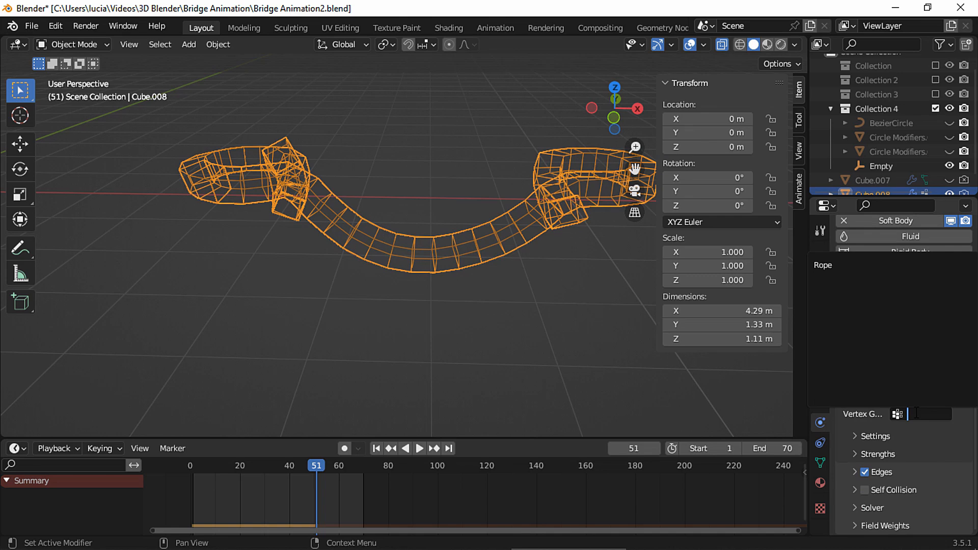
left_click(830, 267)
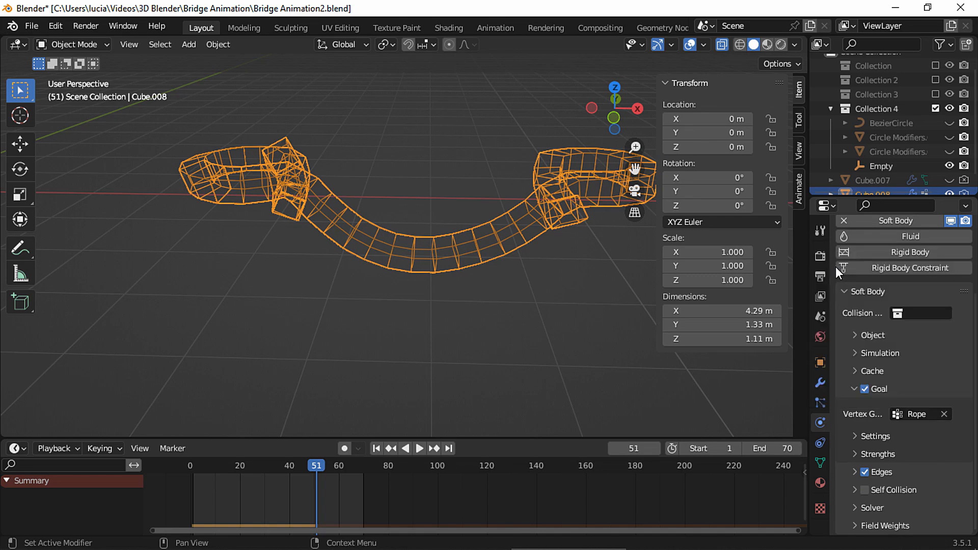
Replay the soft body simulation from the first frame to check the pinned ends.
left_click(376, 449)
key("space")
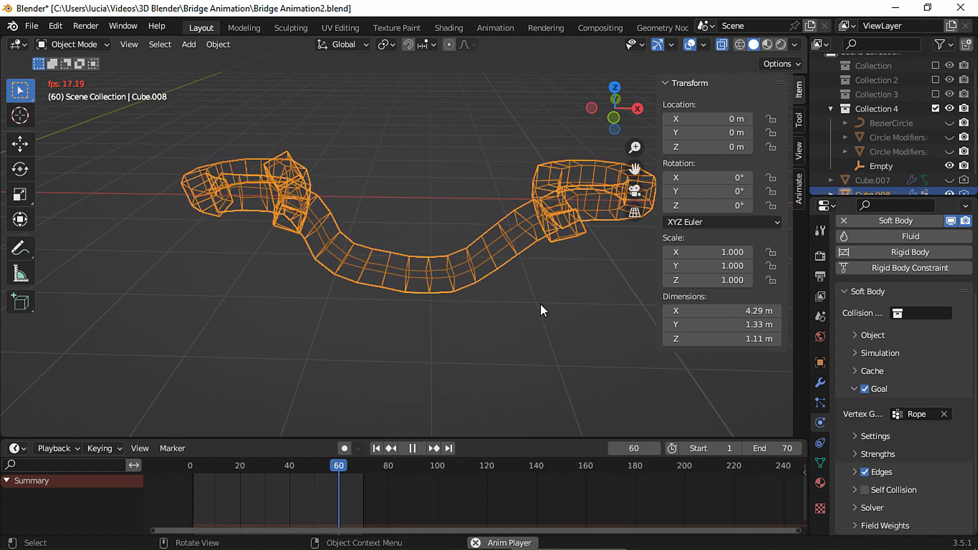
key("space")
Select the next face loop at each side of the hanging span in Edit Mode and assign both loops to the Rope group with weight 1.000.
key("Tab")
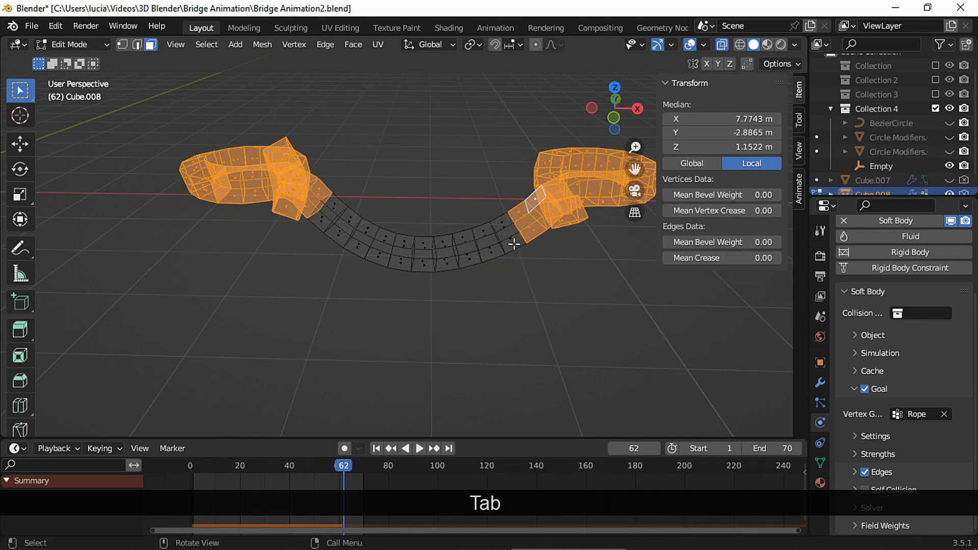
left_click(615, 119)
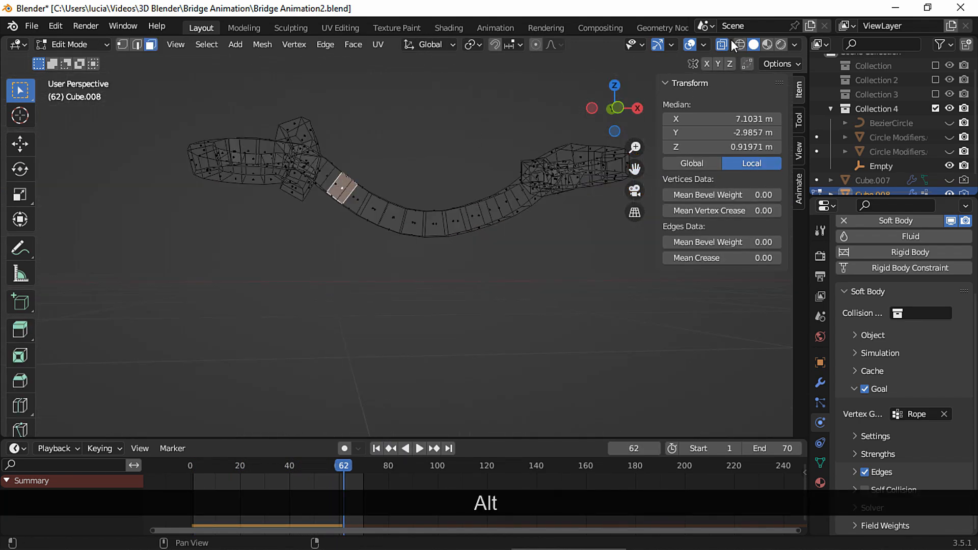
left_click(725, 46)
middle_click_drag(480, 129, 463, 163)
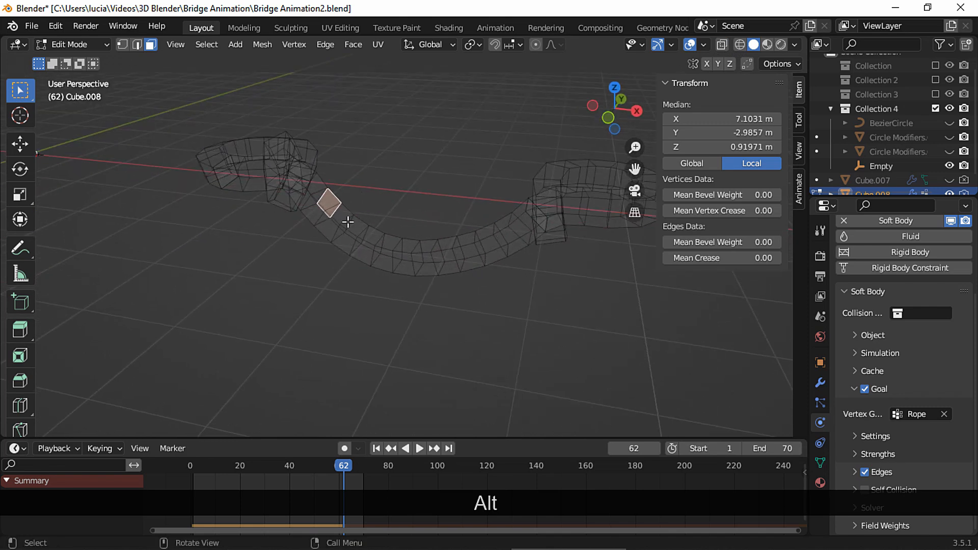
left_click(336, 214, "alt")
middle_click_drag(500, 218, 668, 309)
left_click(519, 214, "alt+shift")
left_click(820, 462)
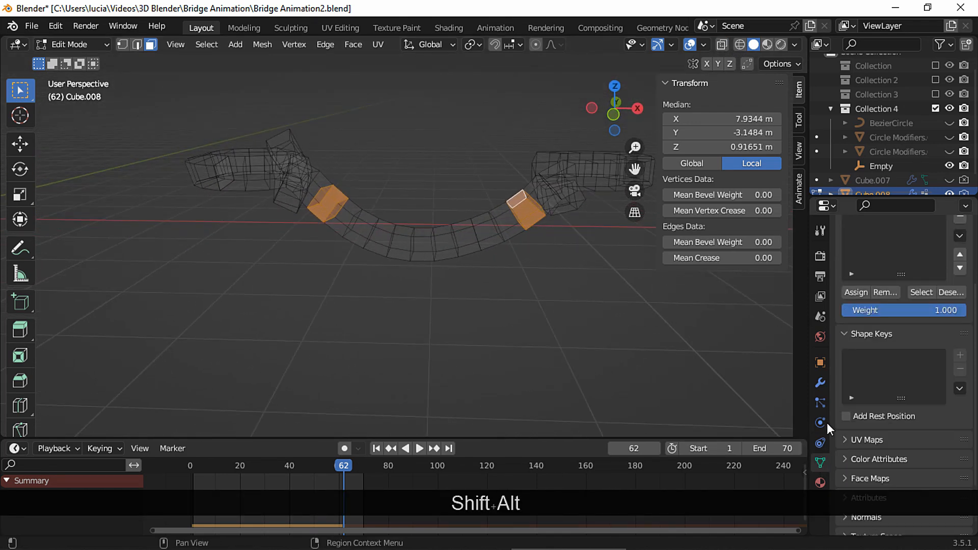
middle_click_drag(884, 319, 878, 402)
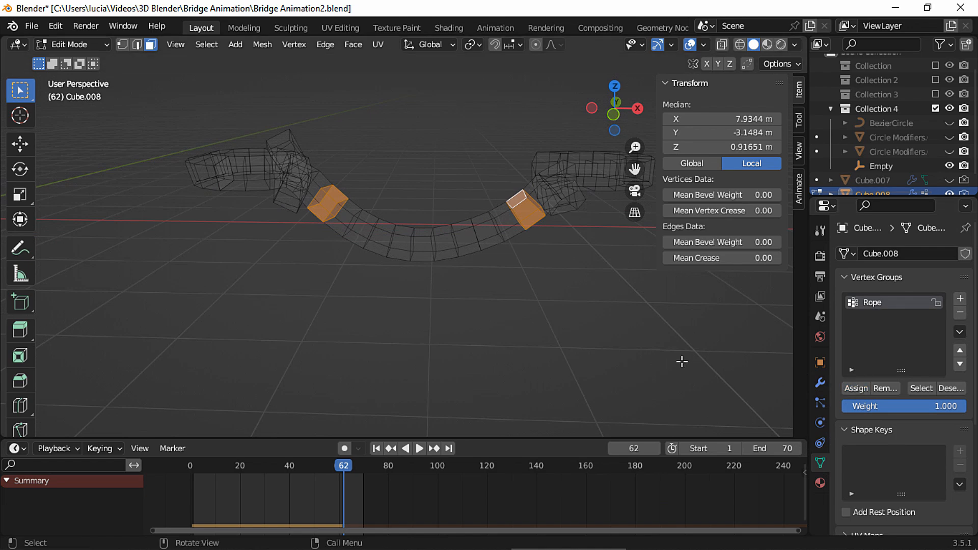
Reselect the Rope group's faces, add one more face loop at the left side of the hanging span, and assign the selection to the group.
left_click(502, 206, "shift")
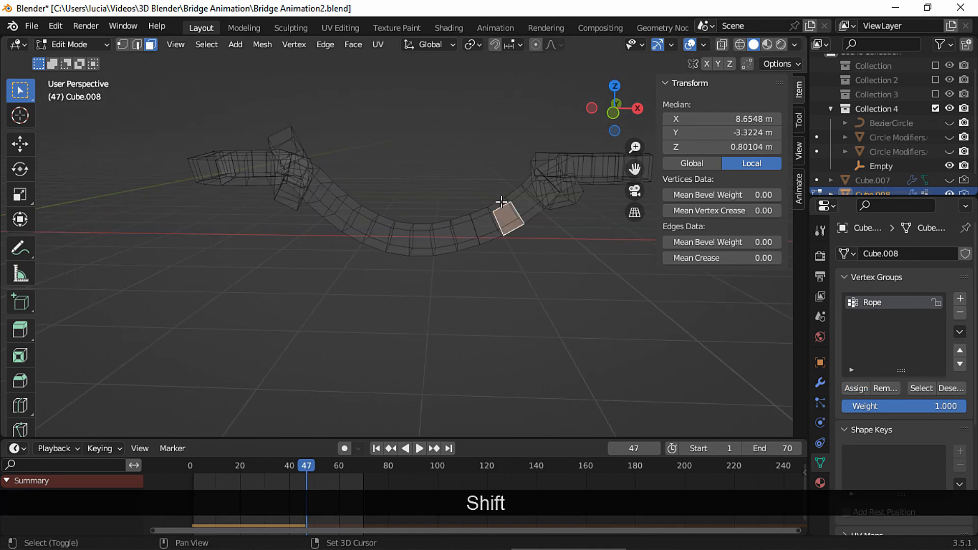
left_click(502, 203, "shift")
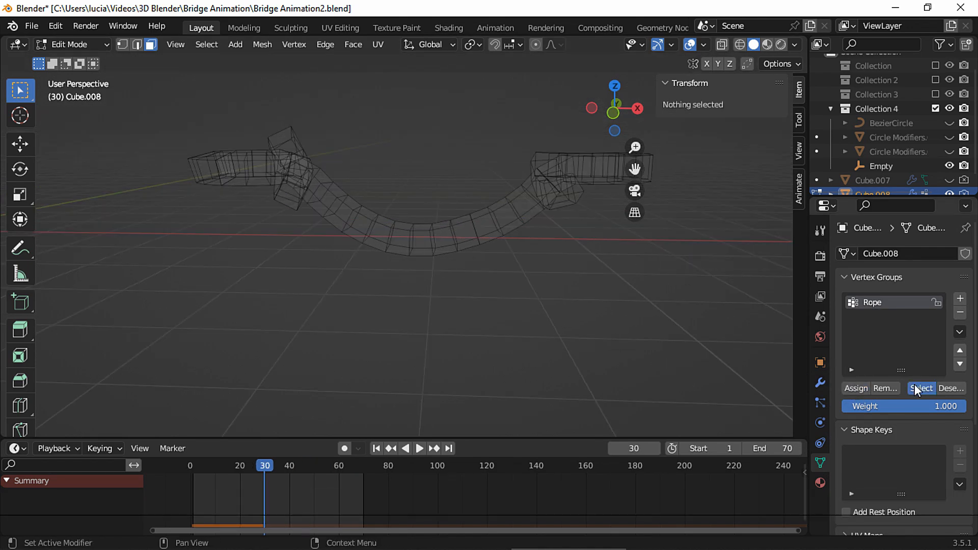
left_click(916, 387)
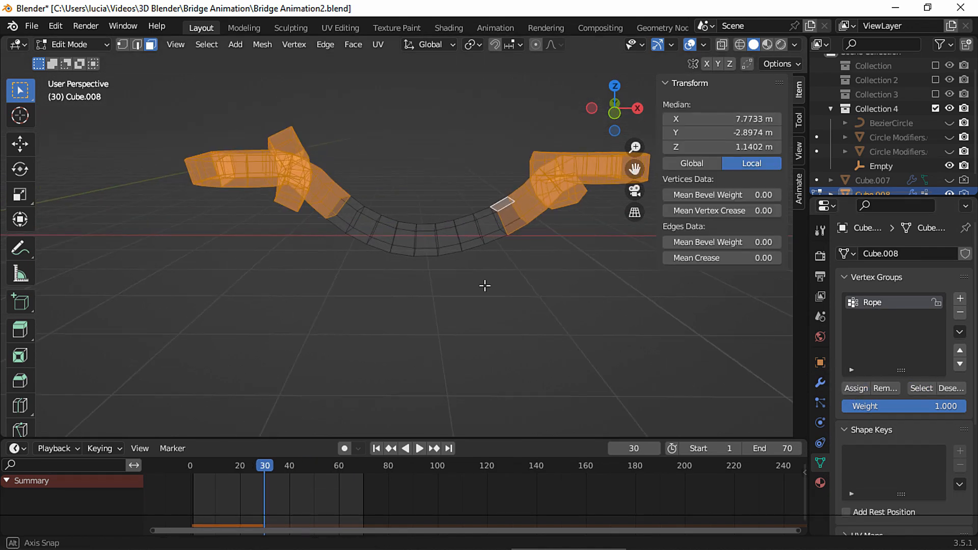
middle_click_drag(484, 285, 606, 343)
left_click(722, 44)
left_click_drag(652, 362, 403, 225, "shift")
middle_click_drag(412, 272, 367, 193)
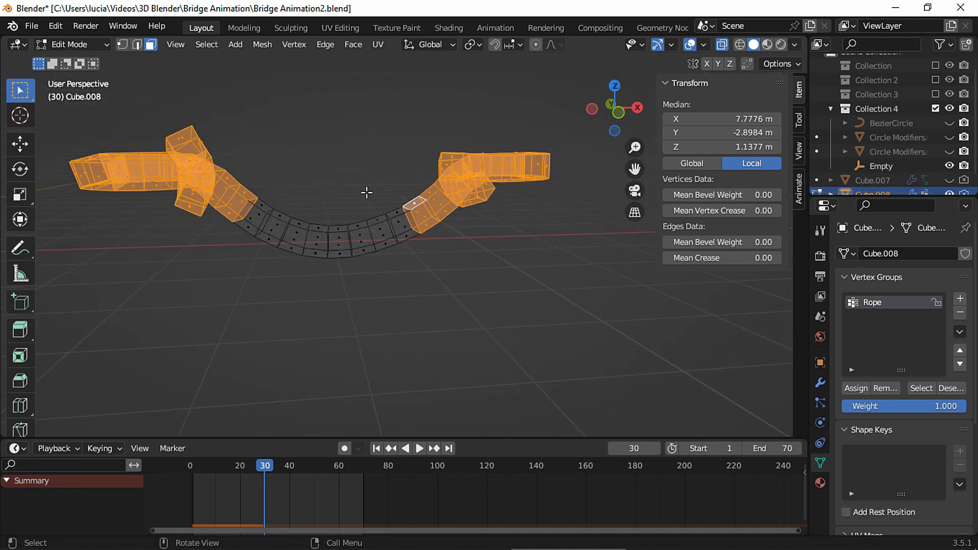
left_click(255, 217, "alt+shift")
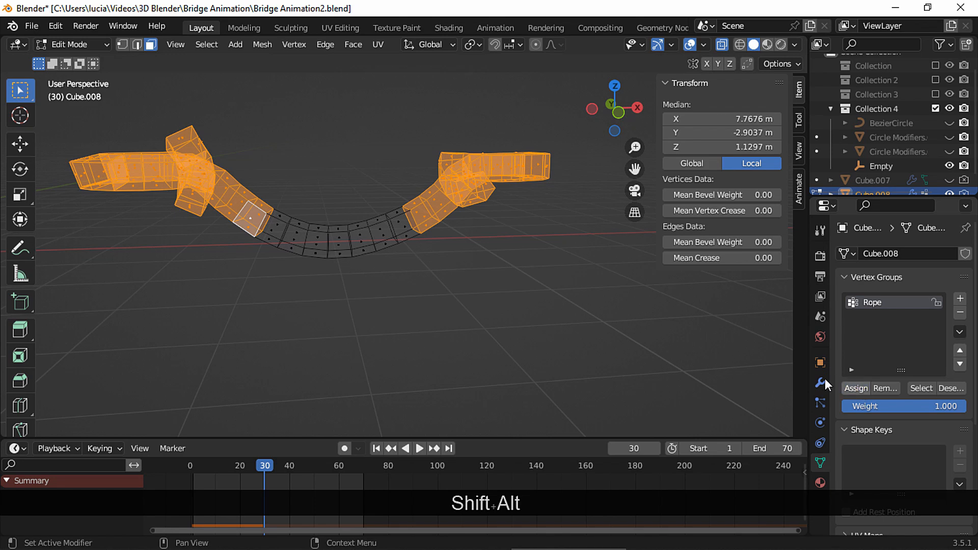
Play the soft body simulation in Object Mode to check the extended pinned areas.
key("Tab")
key("space")
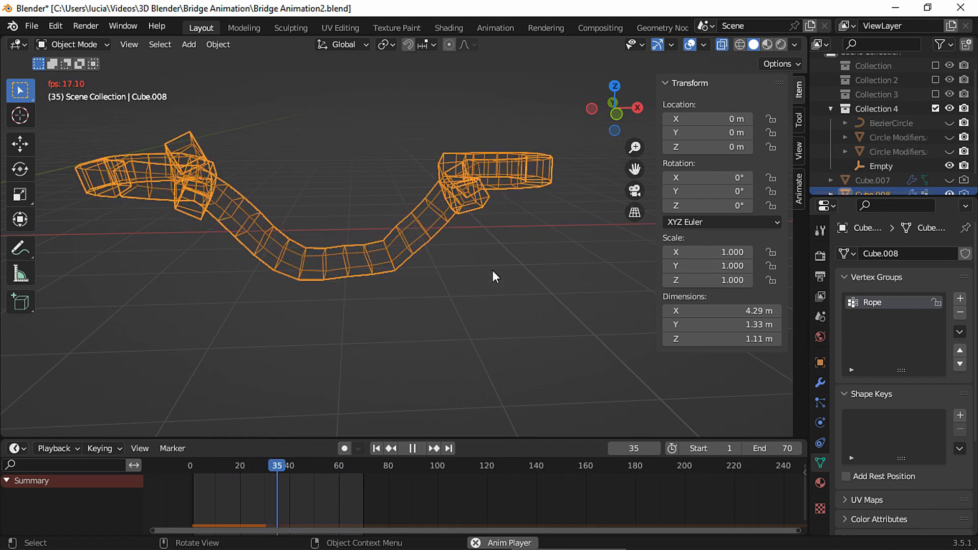
key("space")
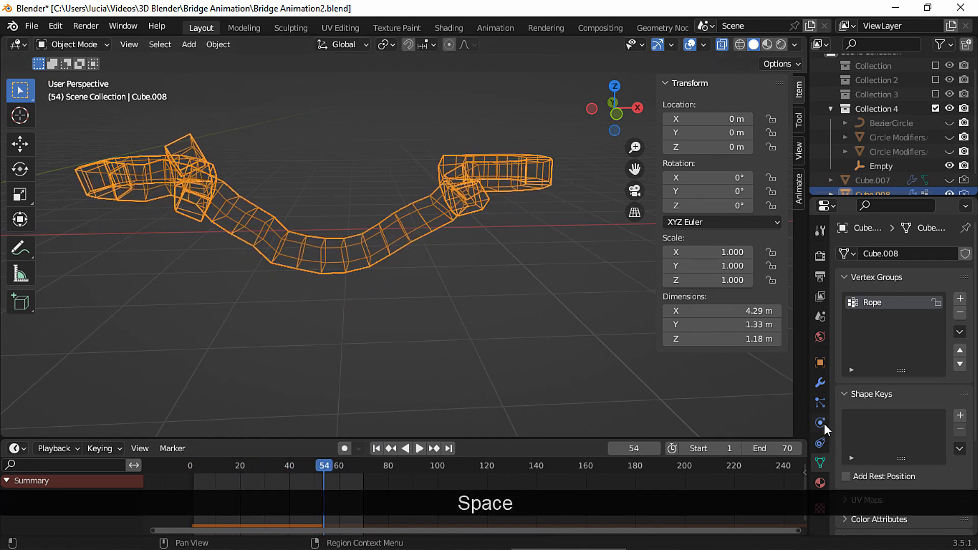
Set the soft body Goal's default strength to 1.000 and replay the simulation from the first frame.
left_click(823, 426)
scroll(860, 448, "down", 4)
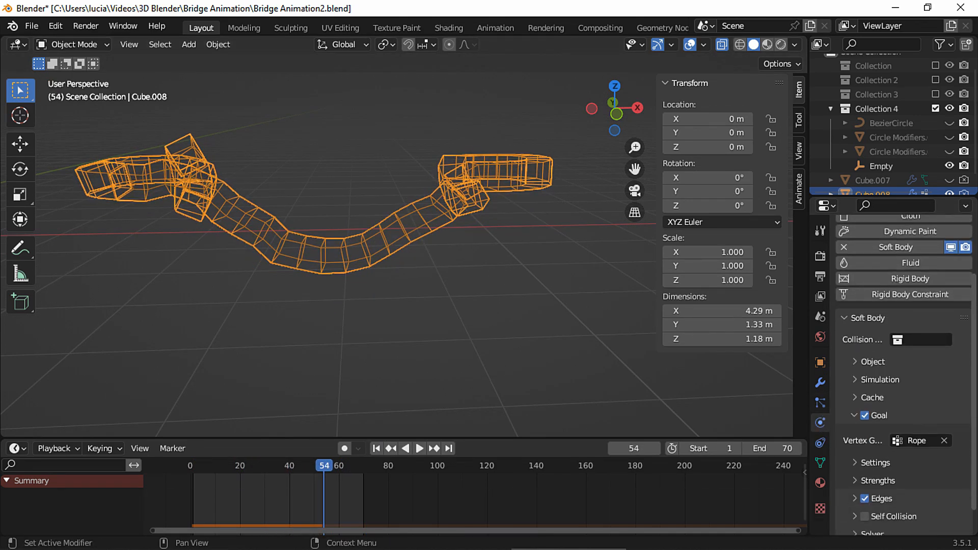
left_click(865, 455)
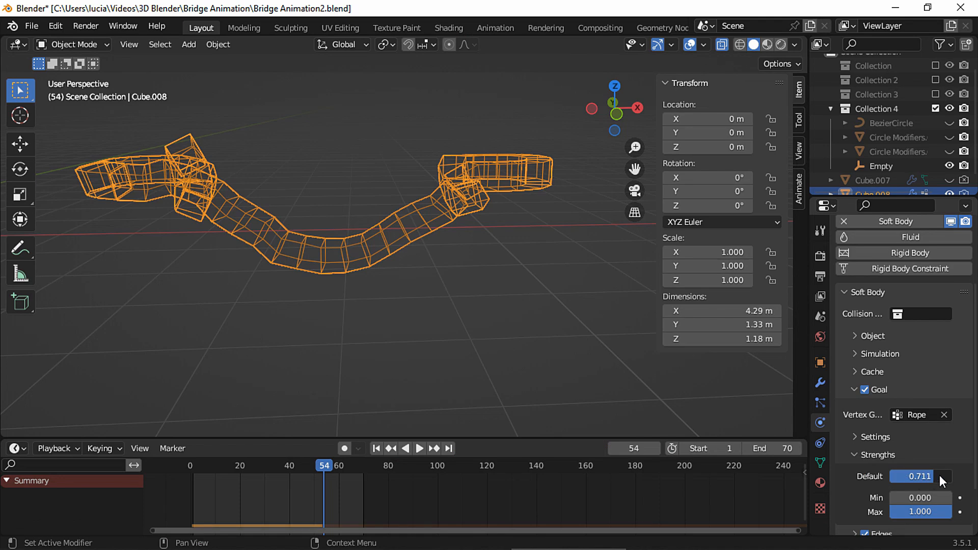
left_click(376, 448)
key("space")
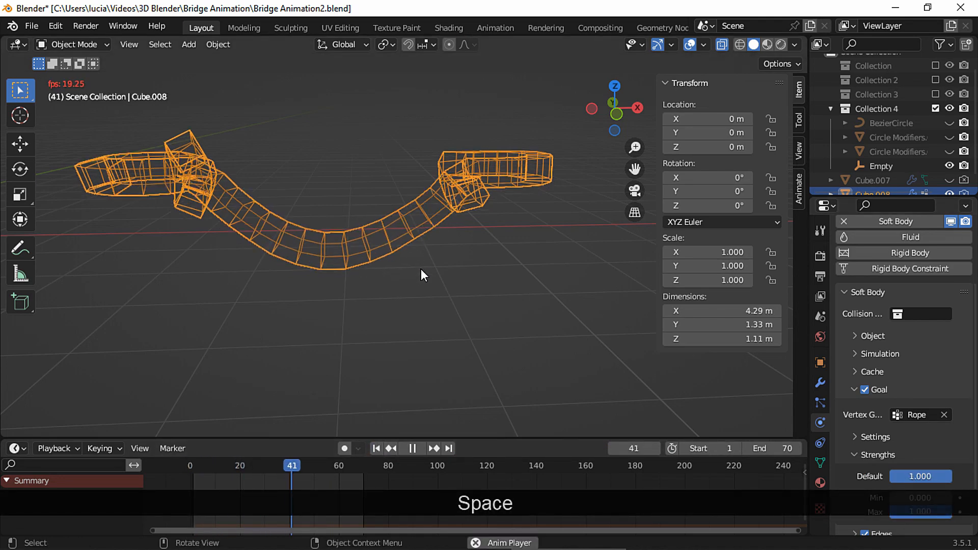
key("space")
Remove two face loops on the left and one on the right of the hanging span from the Rope group, then reselect the group to check it.
key("Tab")
left_click(415, 219)
left_click(413, 220, "alt")
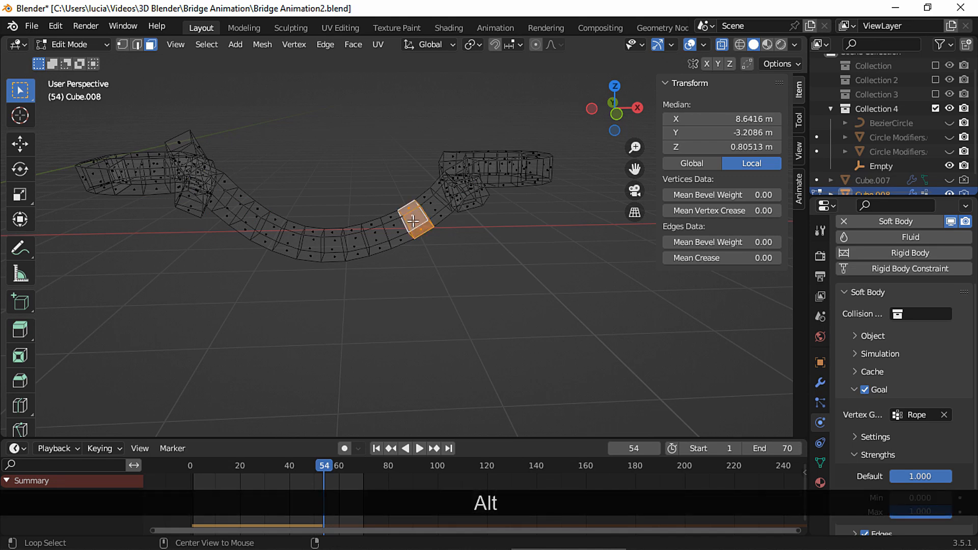
left_click(271, 230, "alt+shift")
left_click(252, 225, "alt+shift")
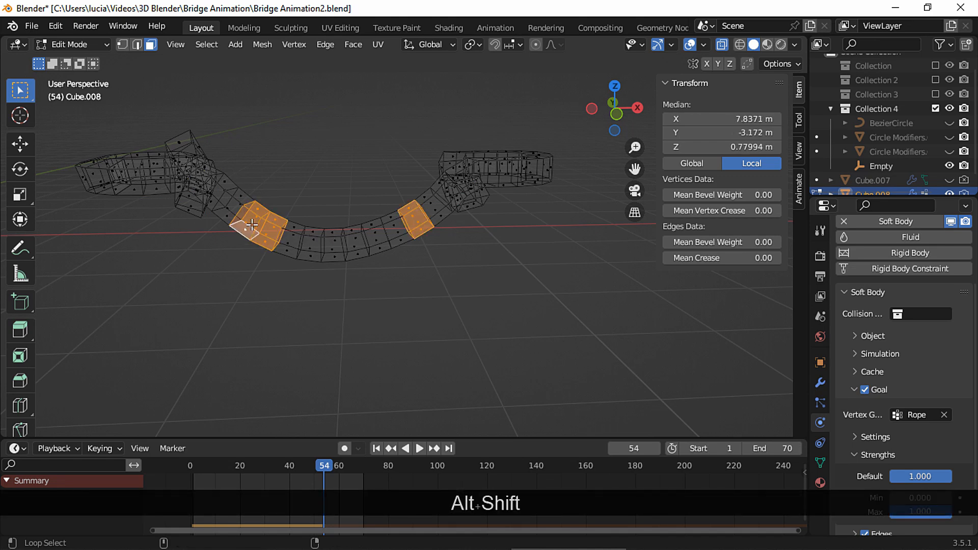
left_click(820, 462)
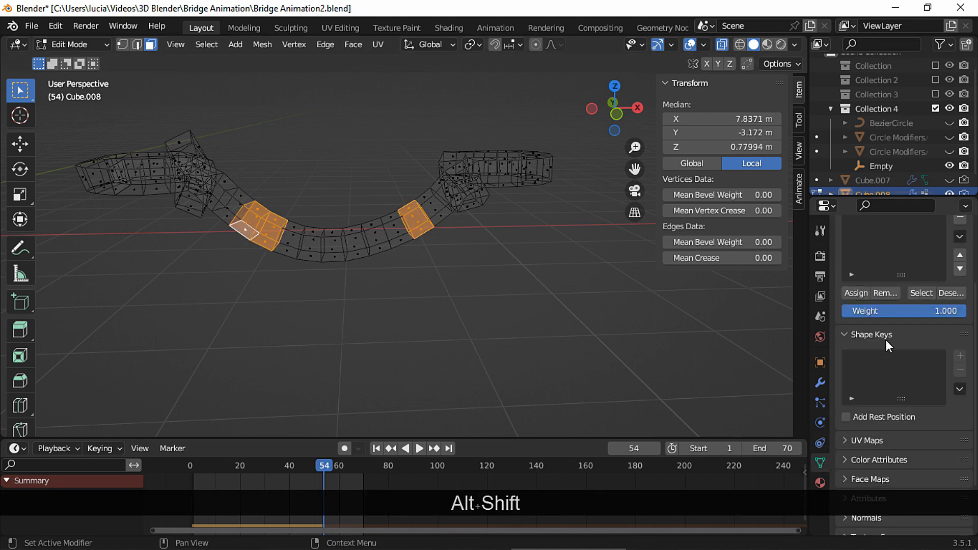
scroll(881, 356, "up", 5)
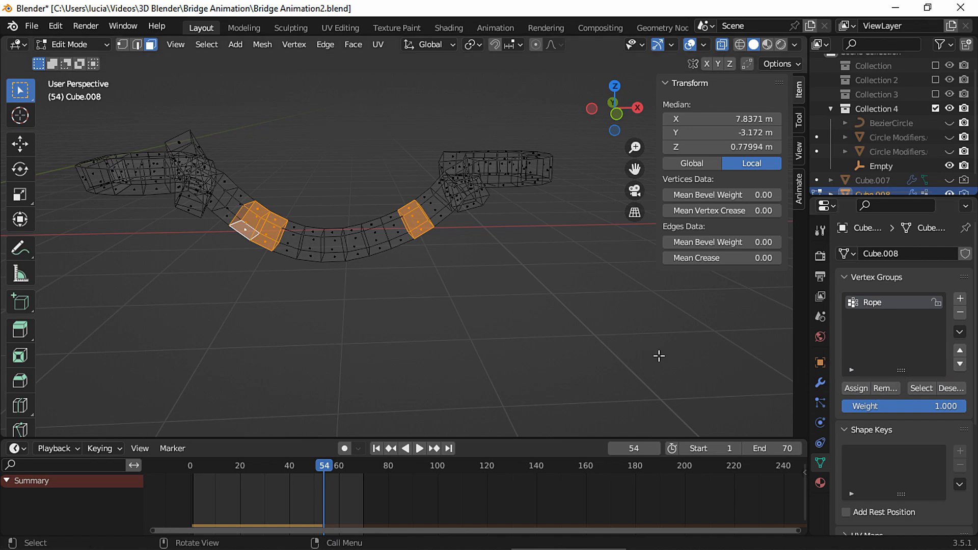
left_click(528, 341)
left_click(921, 388)
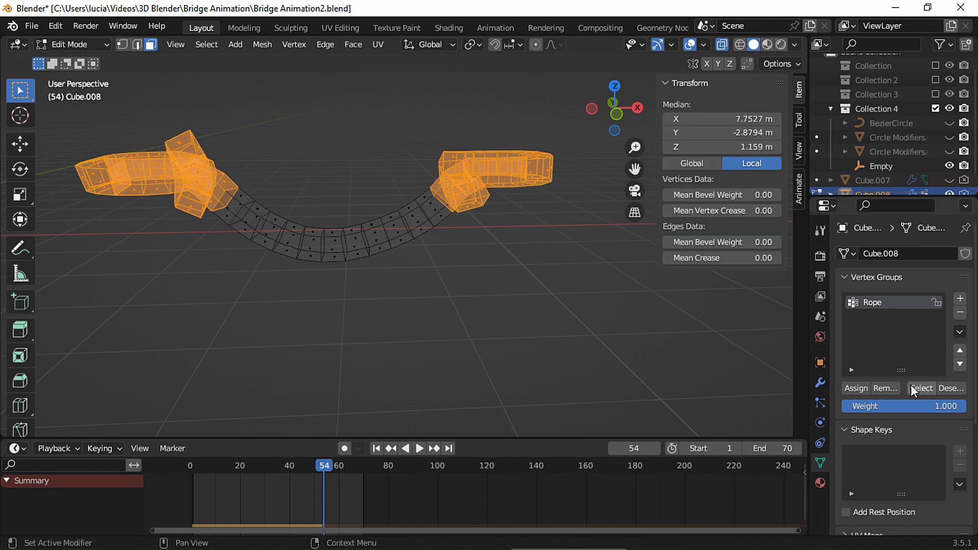
Replay the simulation from the first frame in Object Mode to check the reduced Rope group.
key("Tab")
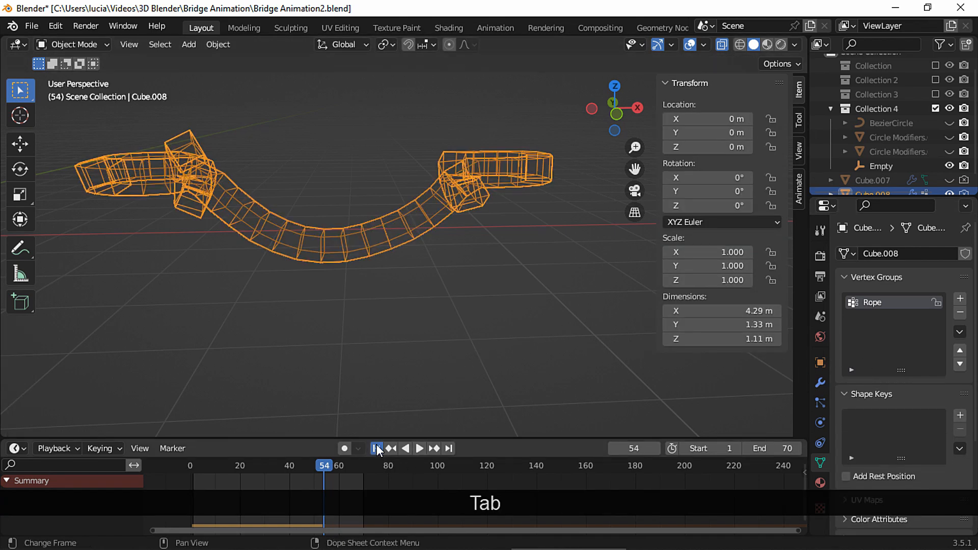
left_click(376, 448)
key("space")
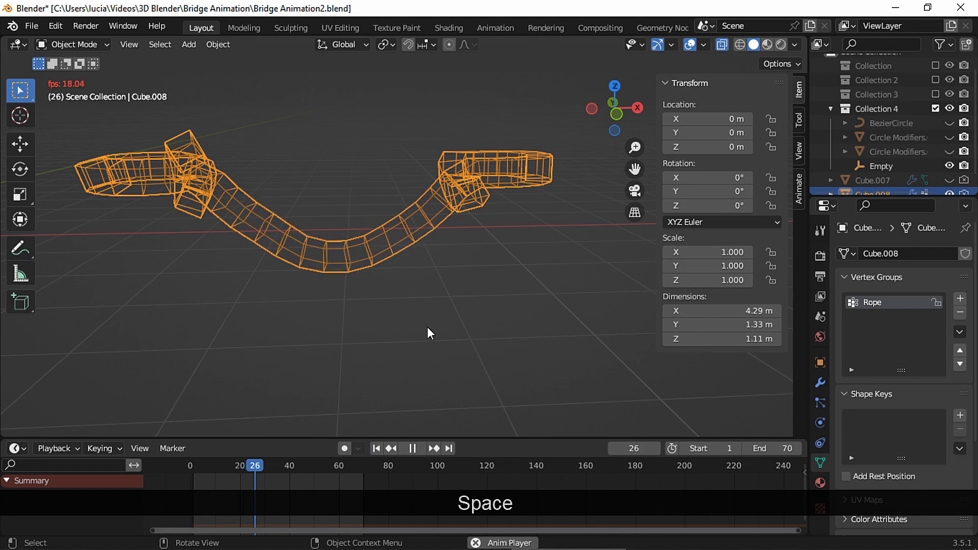
key("space")
Show Collection 2 and go to the front right post's last keyframe at frame 51.
left_click(934, 80)
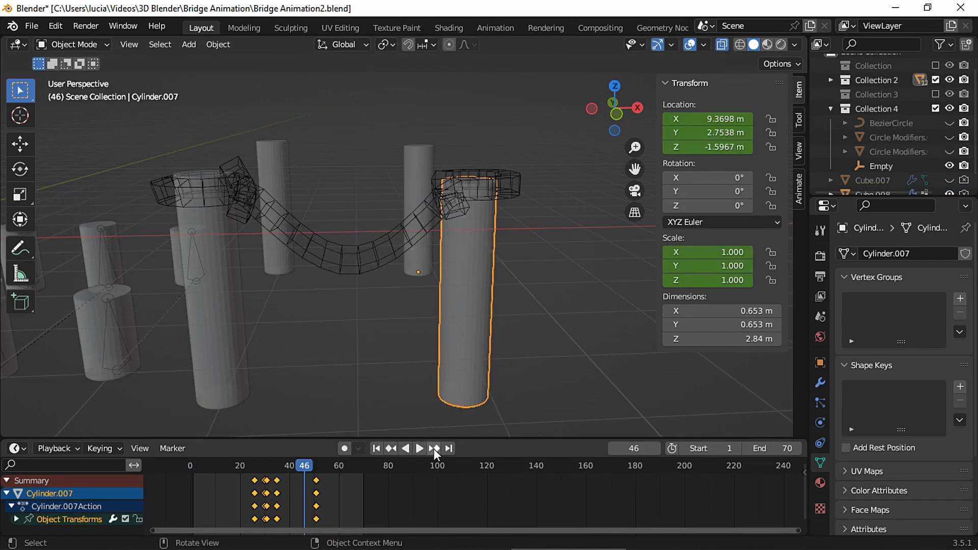
left_click(434, 449)
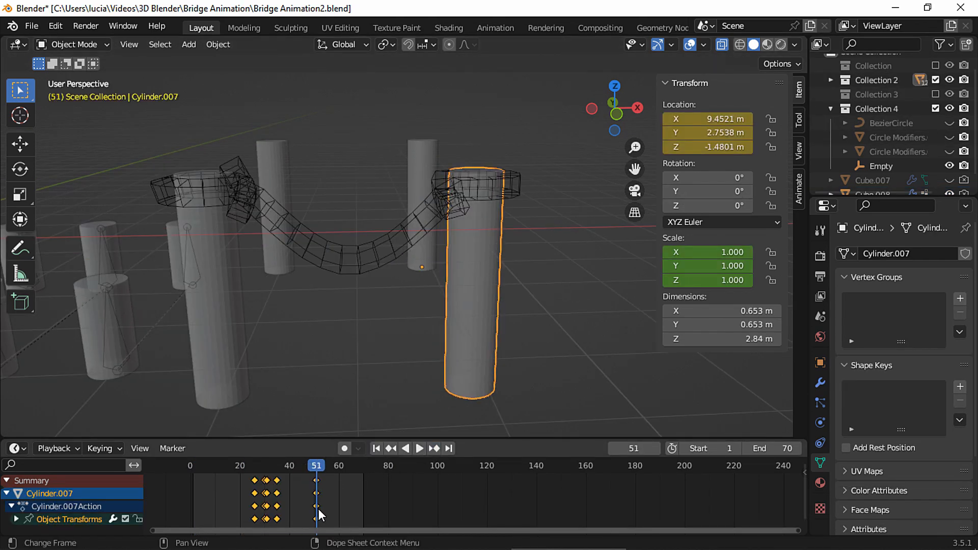
Set the simulation start of the Cube.008 cage's soft body cache to frame 51.
left_click(368, 261)
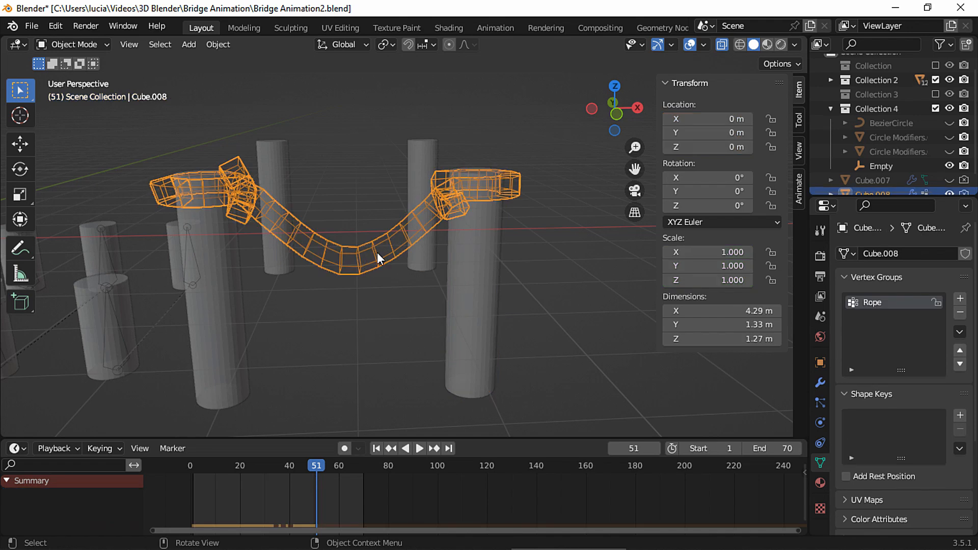
left_click(820, 424)
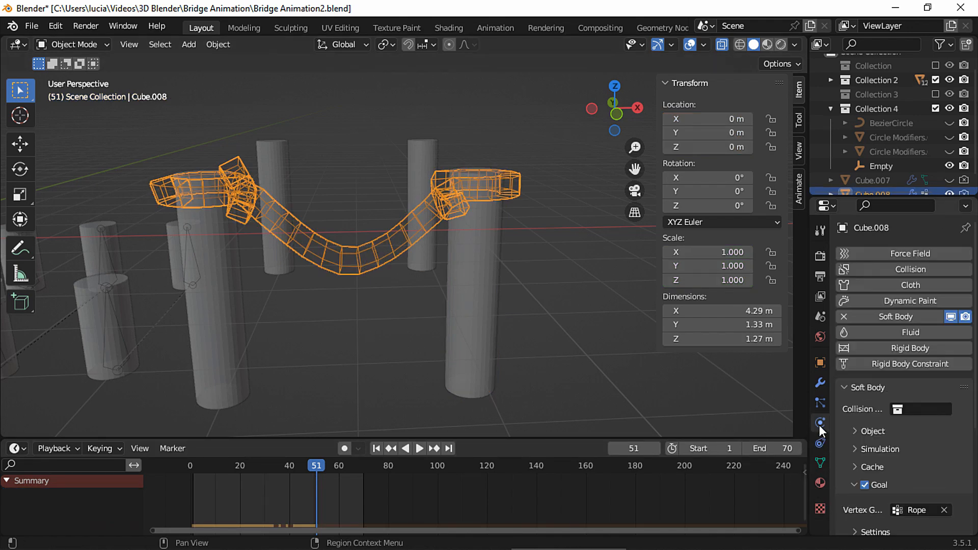
scroll(861, 367, "down", 6)
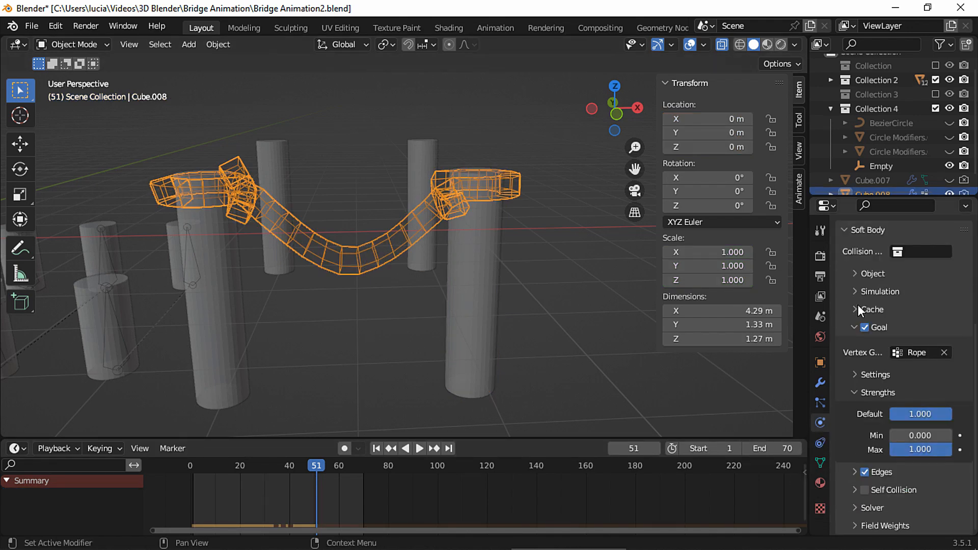
left_click(857, 308)
left_click(927, 362)
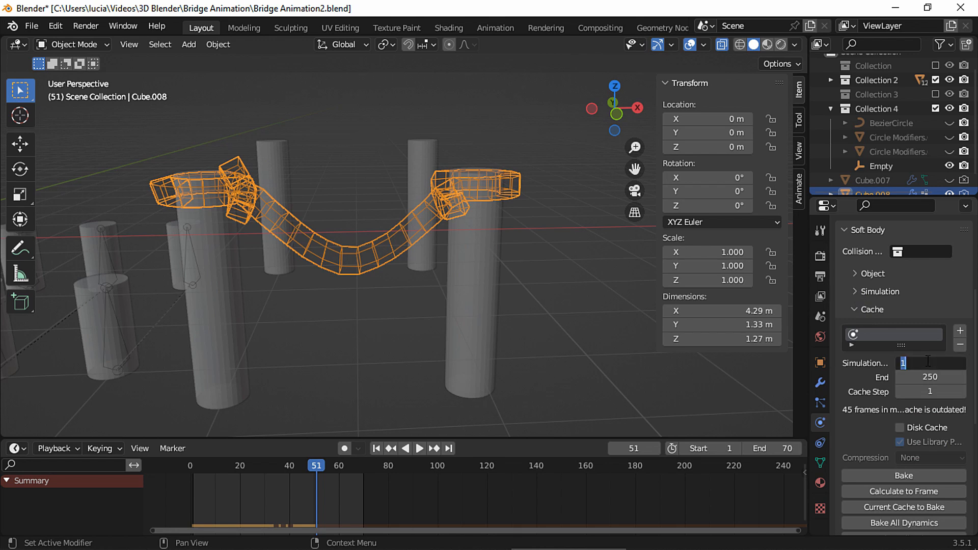
type("51")
key("Return")
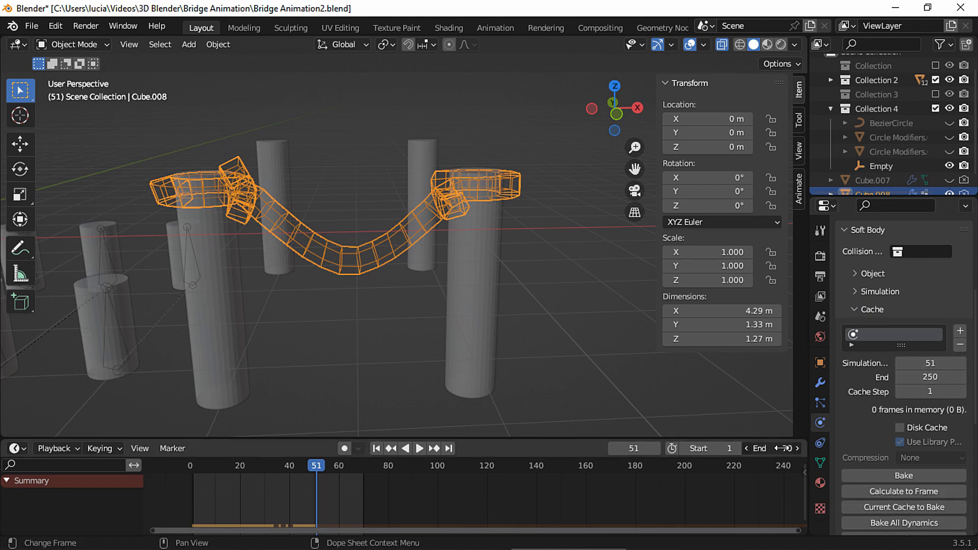
Set both the scene's end frame and the soft body cache's end frame to 100.
type("100")
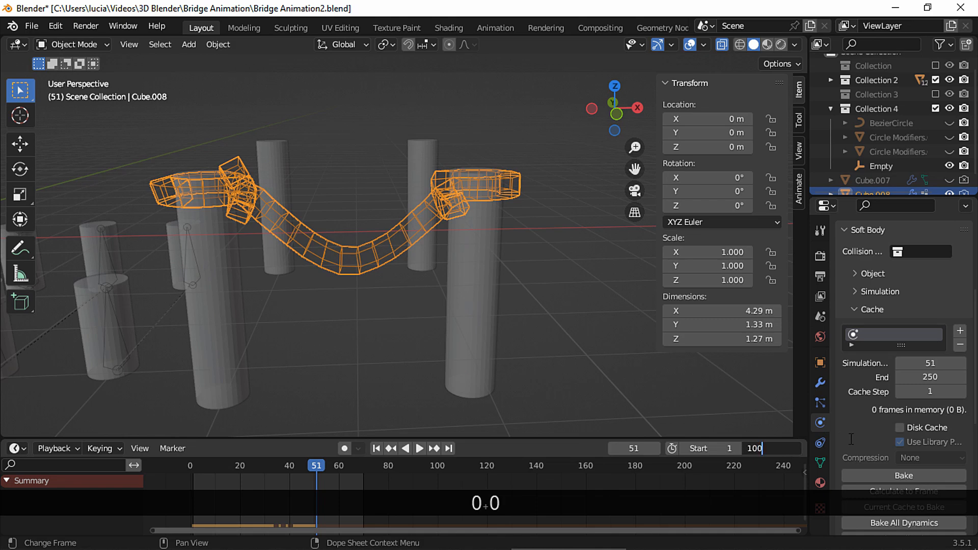
key("Return")
left_click(919, 379)
type("100")
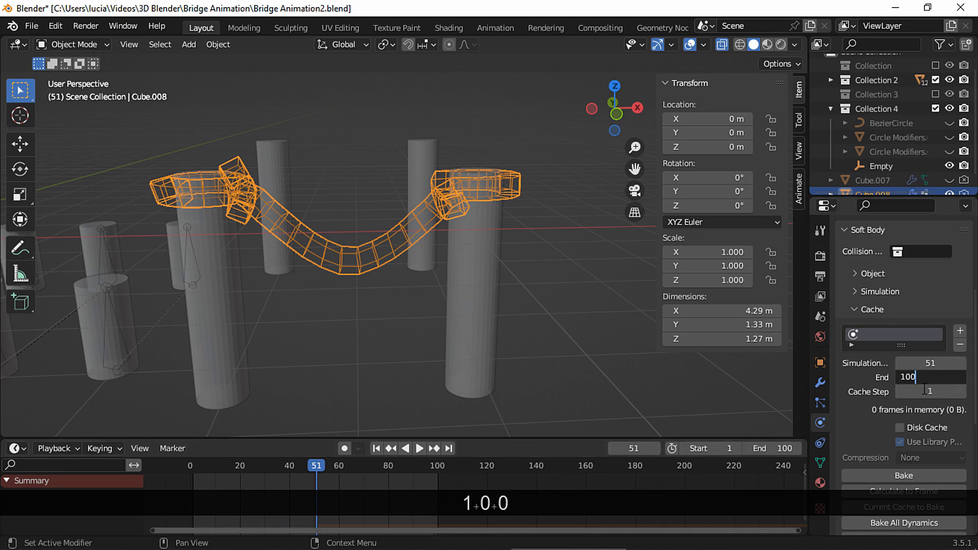
key("Return")
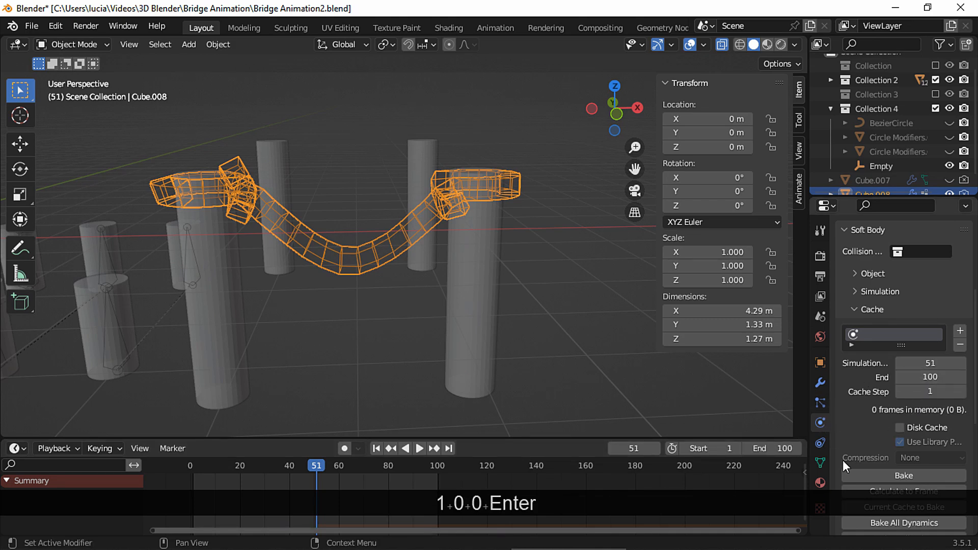
Bake the cage's soft body cache and play the animation from before frame 51 to check the result.
left_click(869, 473)
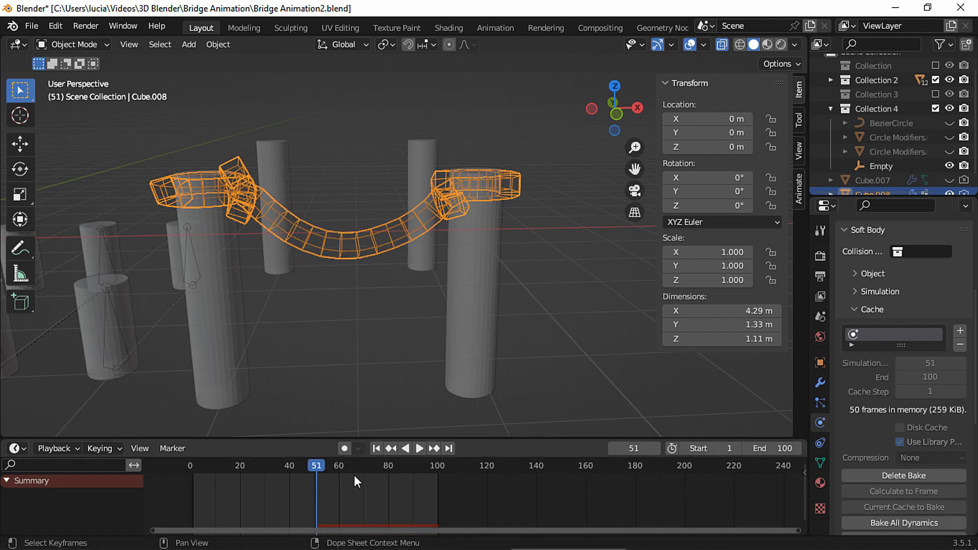
left_click(225, 463)
key("space")
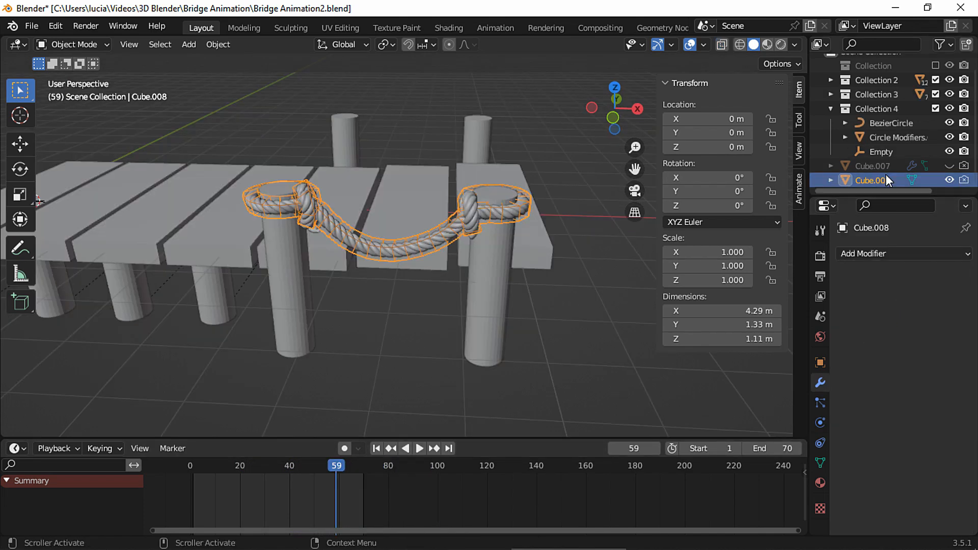
Duplicate the Circle Modifiers.001 rope in place.
left_click(897, 137)
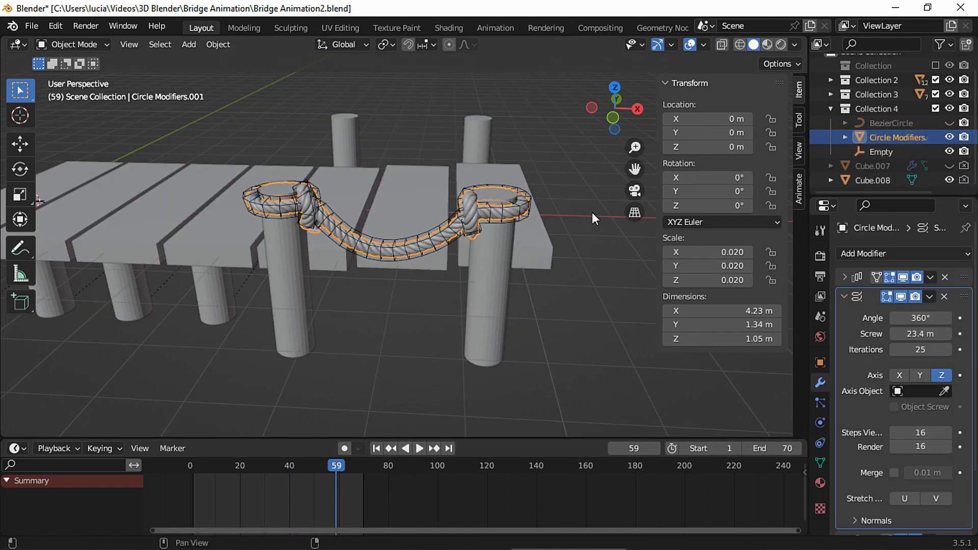
key("shift+d")
key("Escape")
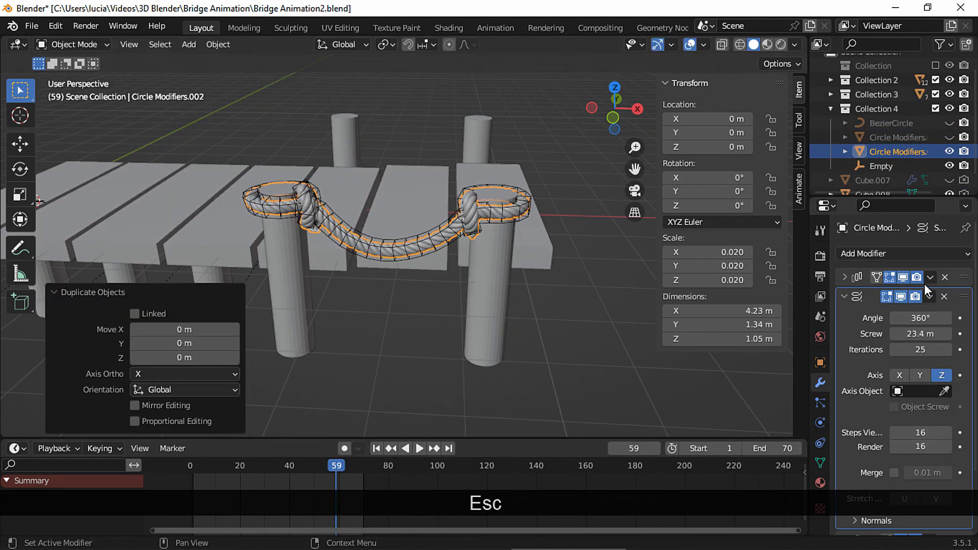
Apply all modifiers on the duplicated rope in stack order, including Screw and Curve.
left_click(929, 276)
left_click(912, 289)
left_click(928, 278)
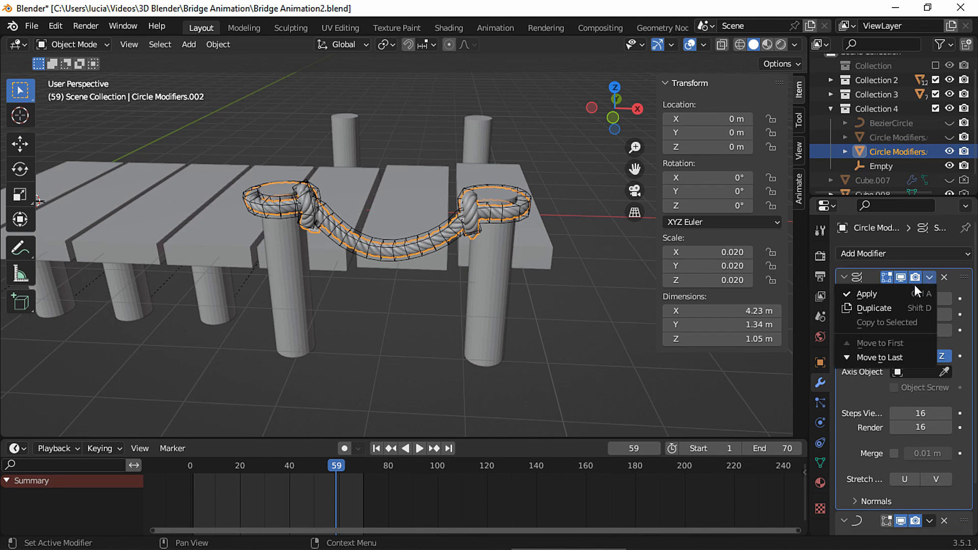
left_click(910, 292)
left_click(928, 277)
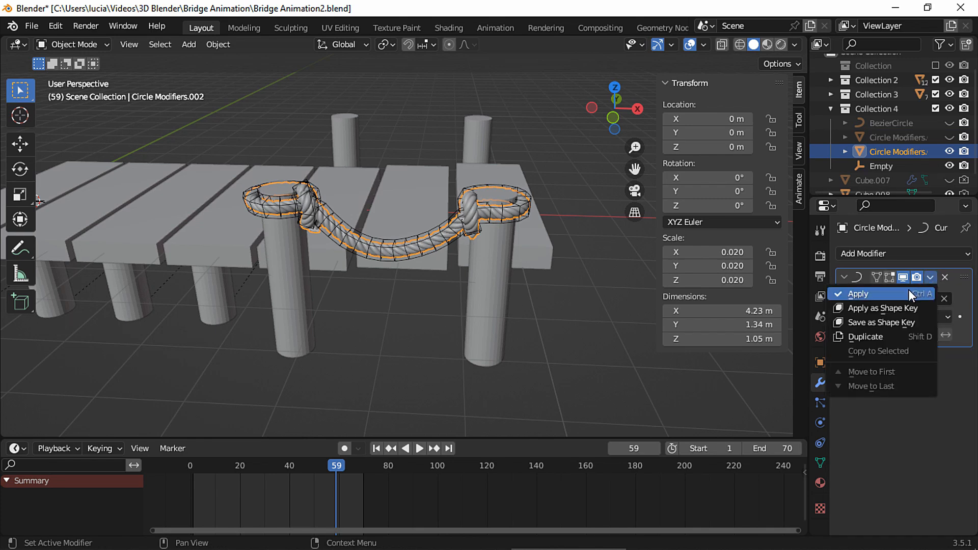
left_click(908, 290)
scroll(326, 234, "down", 2)
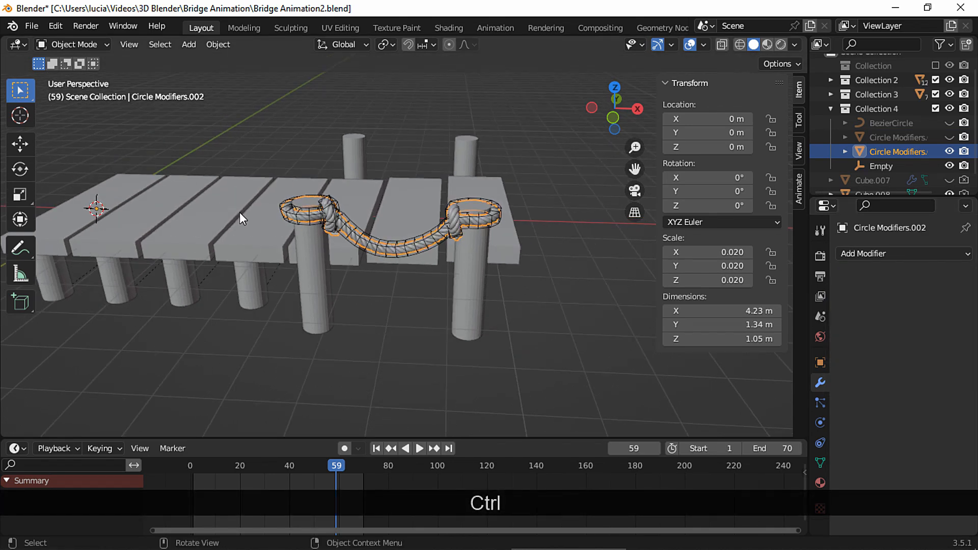
Add a Mesh Deform modifier to the duplicated rope, bind it to the Cube.008 cage, and play the animation to check it.
scroll(242, 219, "up", 4)
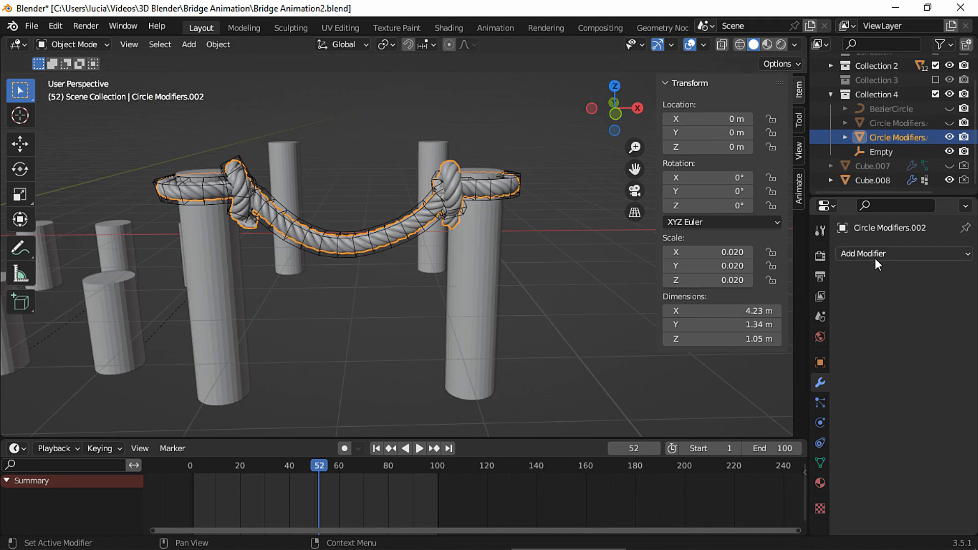
left_click(878, 254)
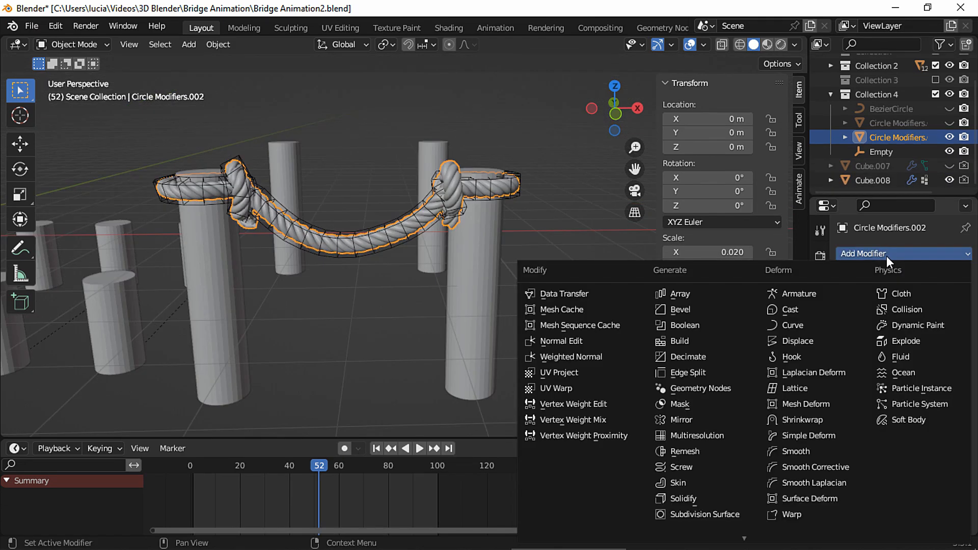
left_click(813, 403)
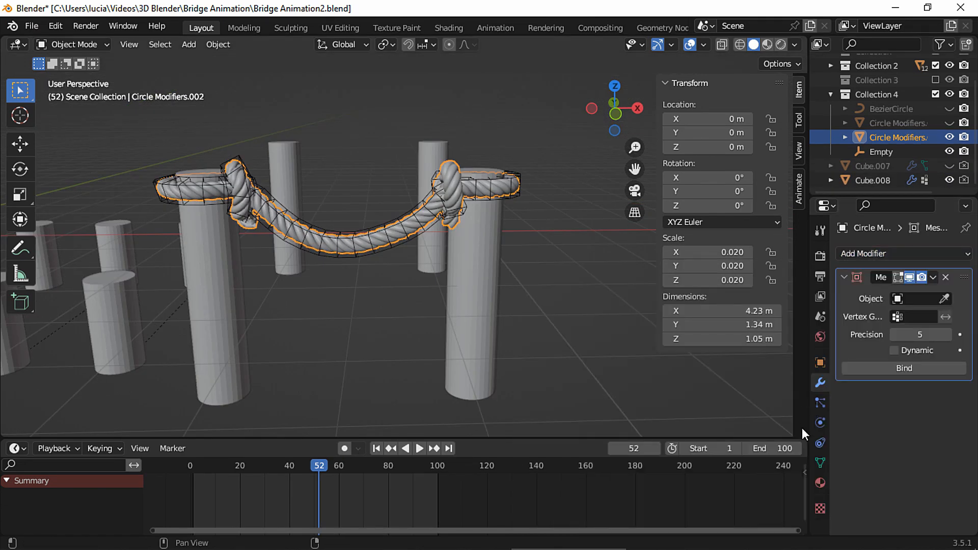
left_click(943, 299)
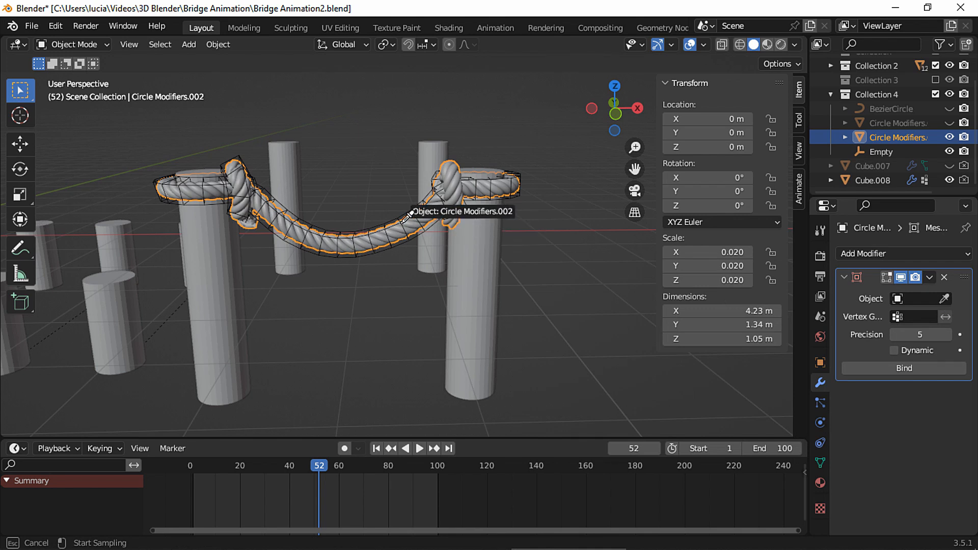
left_click(382, 227)
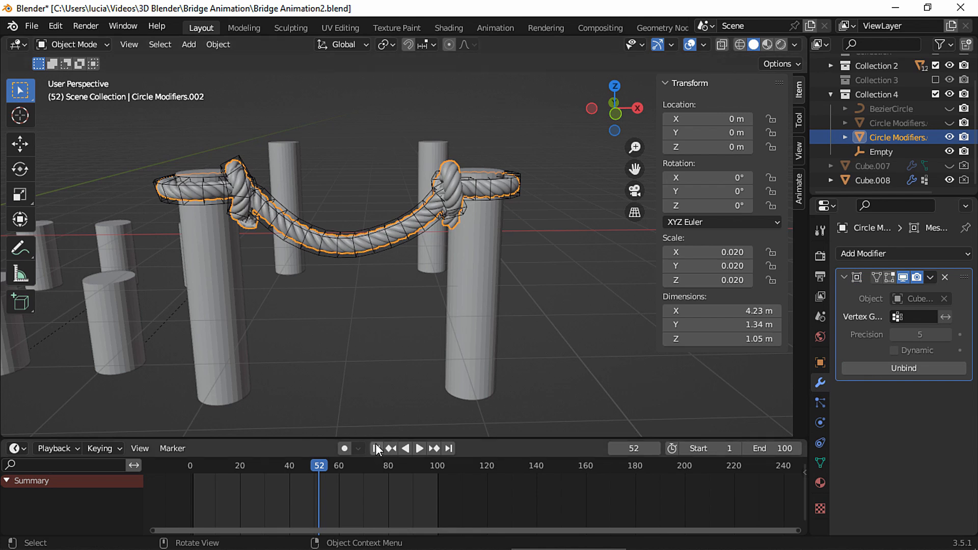
key("space")
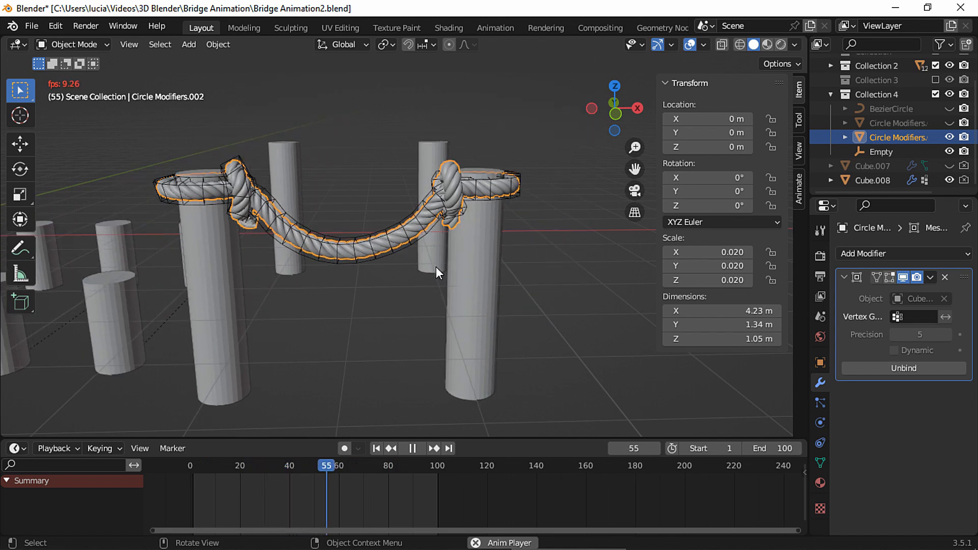
key("space")
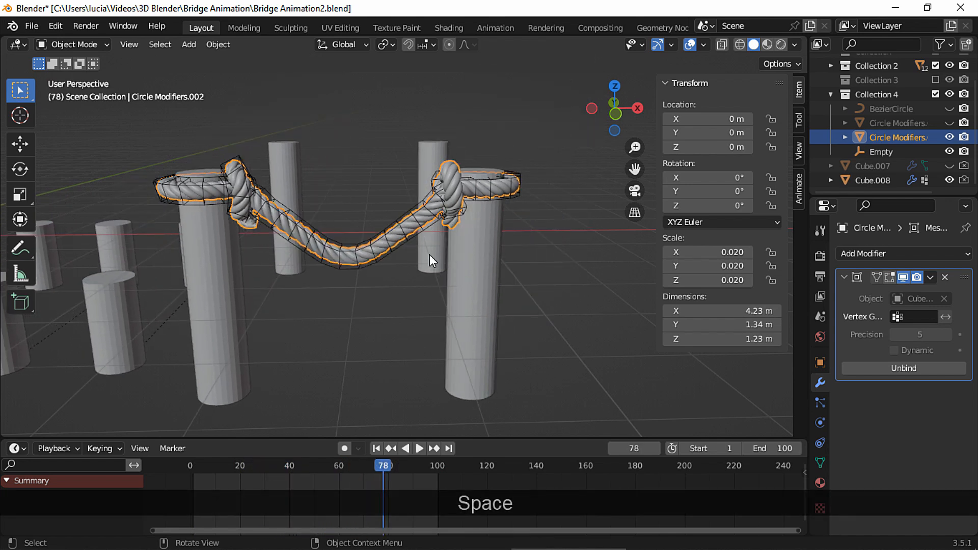
Go to the front right post's last keyframe at frame 51 and insert a Scale keyframe on the mesh-deformed rope.
left_click(463, 342)
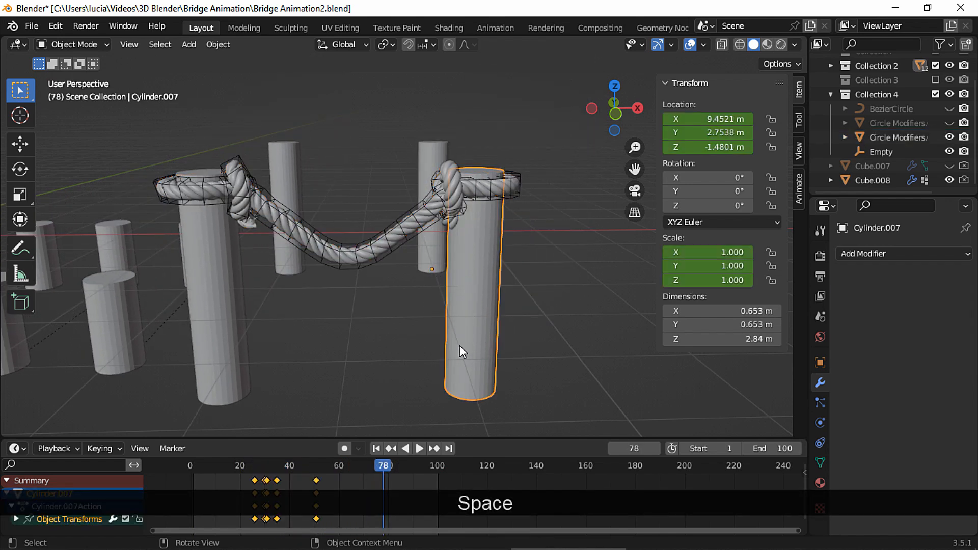
left_click(392, 448)
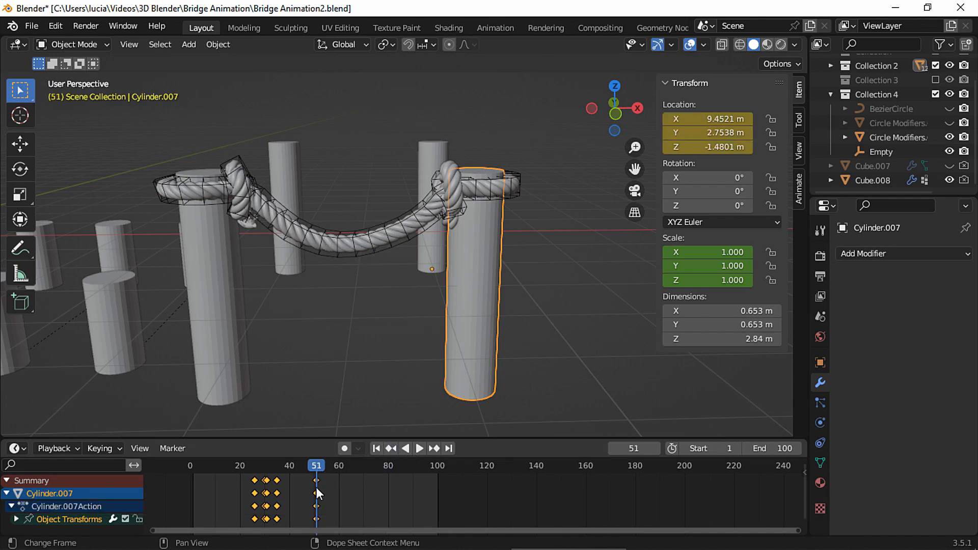
left_click(362, 244)
key("i")
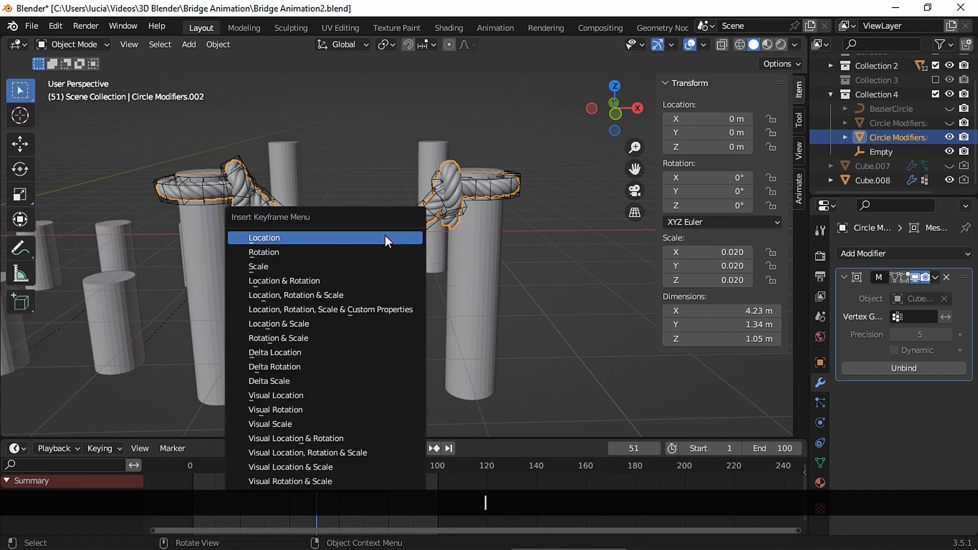
left_click(367, 267)
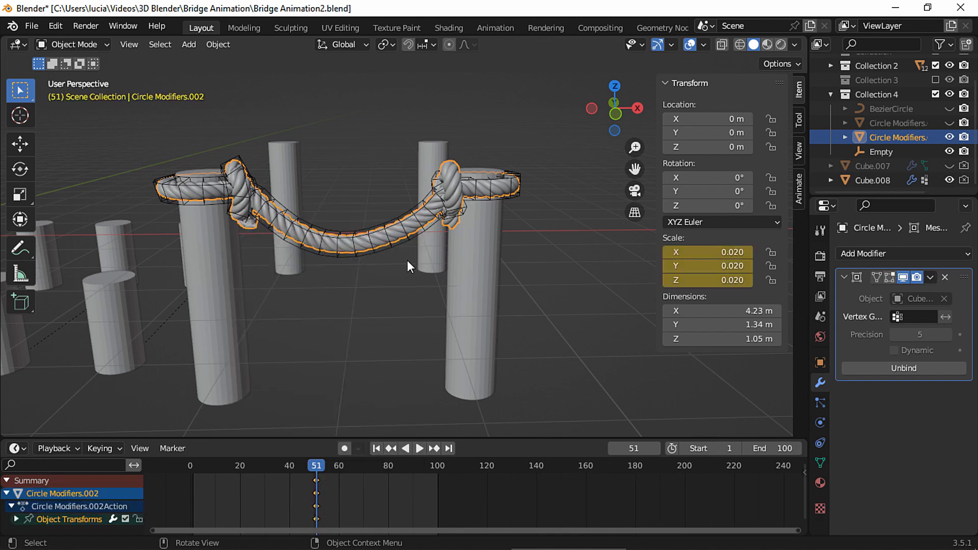
Scale the mesh-deformed rope to 0 at frame 50 and insert a Scale keyframe.
key("Left")
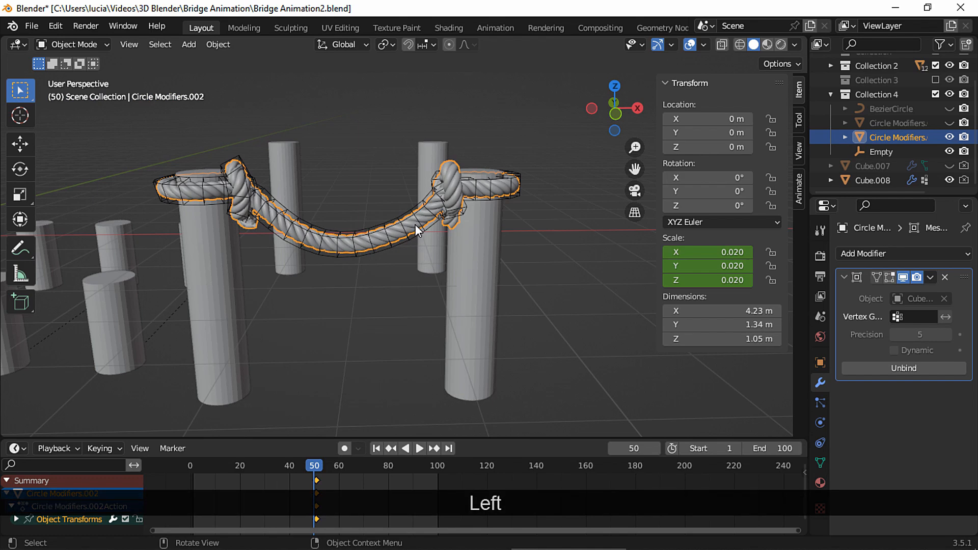
key("s")
key("0")
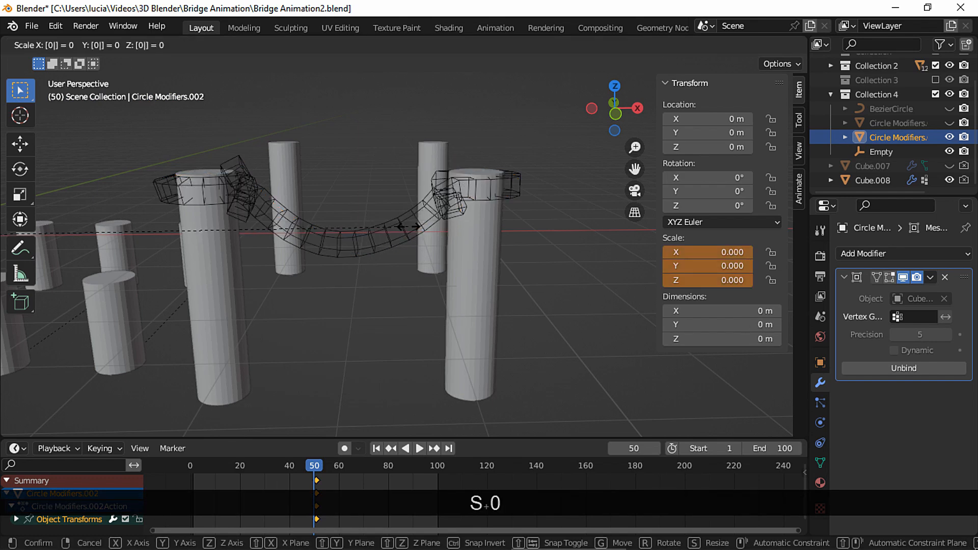
key("Return")
key("i")
left_click(401, 228)
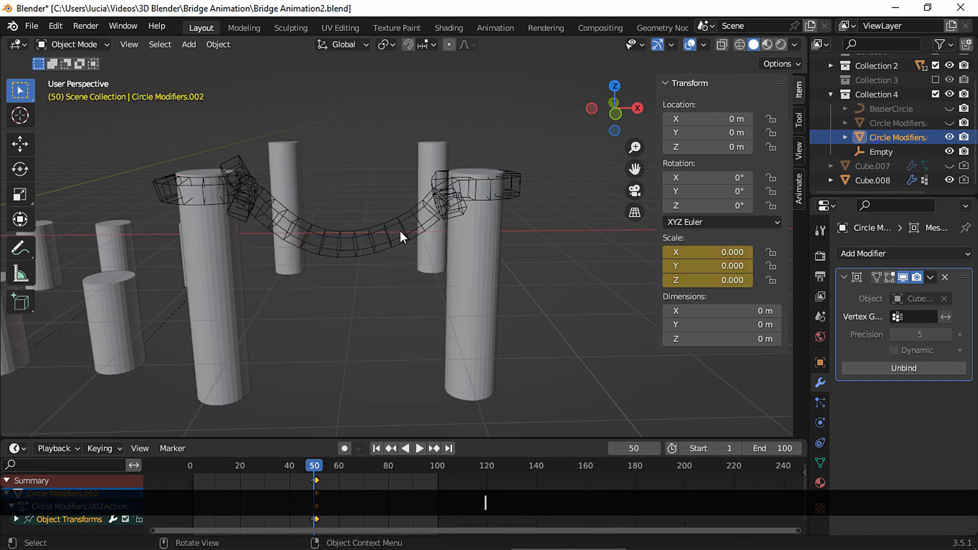
key("Right")
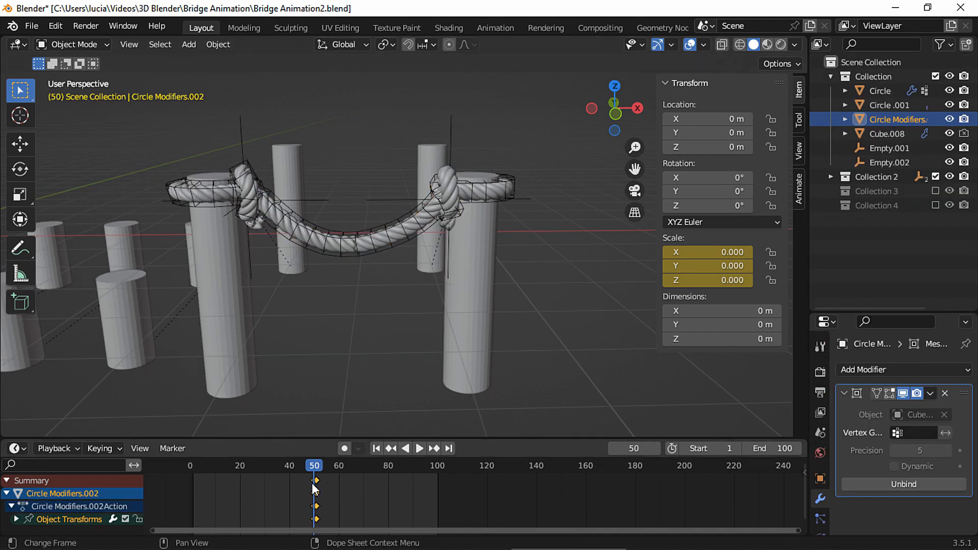
Hide the mesh-deformed rope and insert a Scale keyframe on the Circle and Circle .001 rope halves at frame 50.
left_click(949, 118)
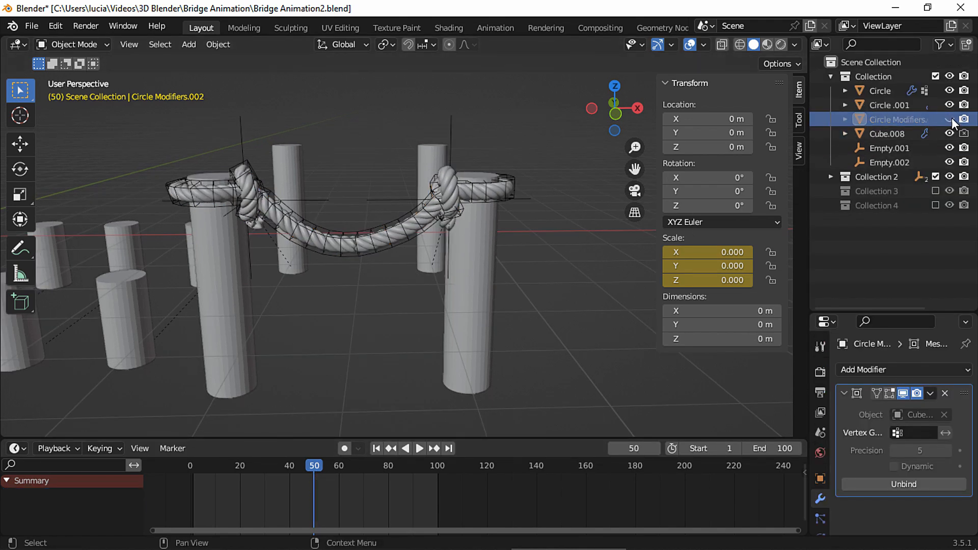
left_click(895, 106)
left_click(878, 90, "shift")
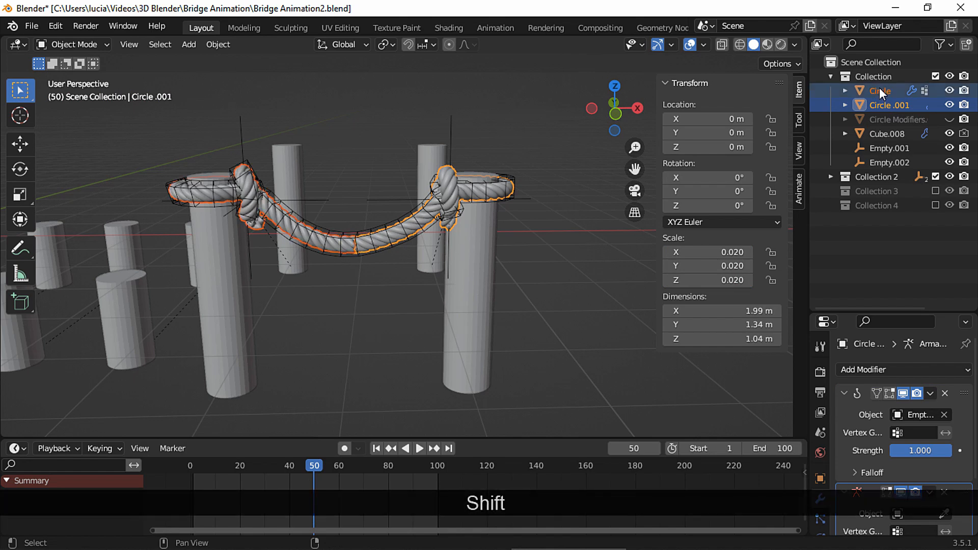
key("i")
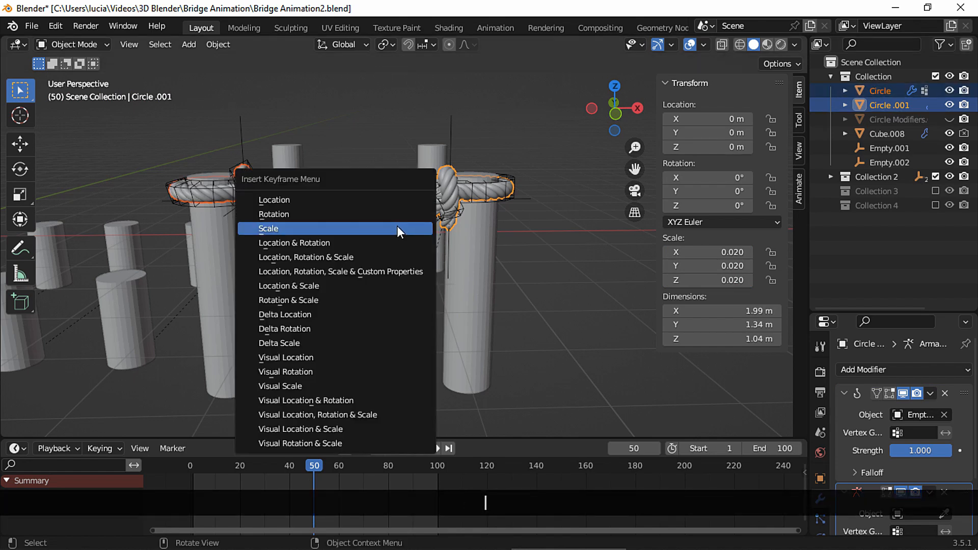
left_click(396, 225)
Scale the Circle and Circle .001 rope halves to 0 at frame 51 and insert a Scale keyframe.
key("Right")
key("s")
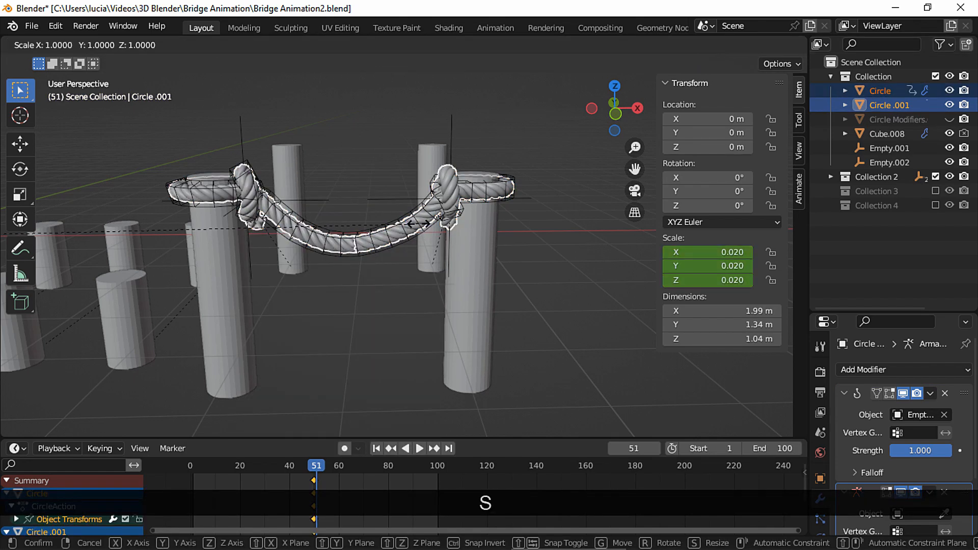
key("0")
key("Return")
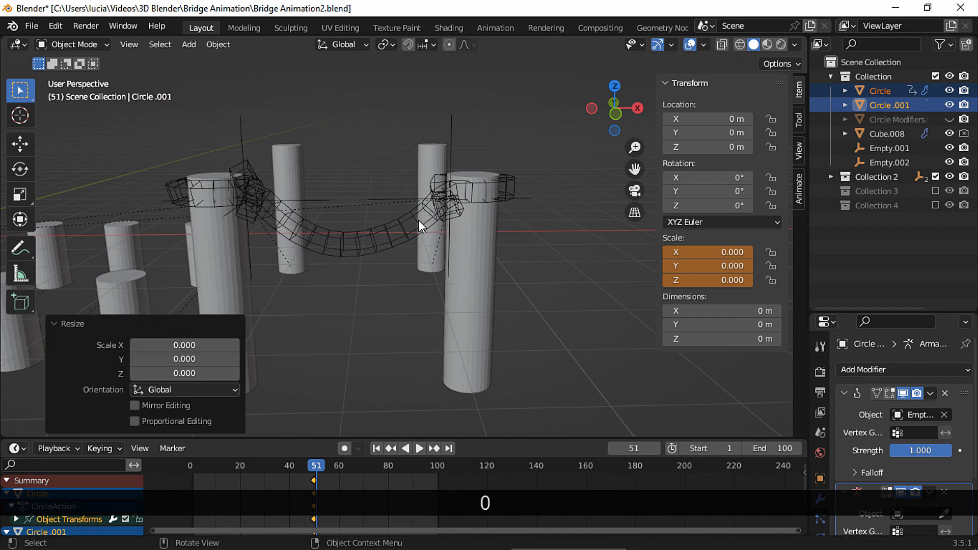
key("i")
left_click(417, 220)
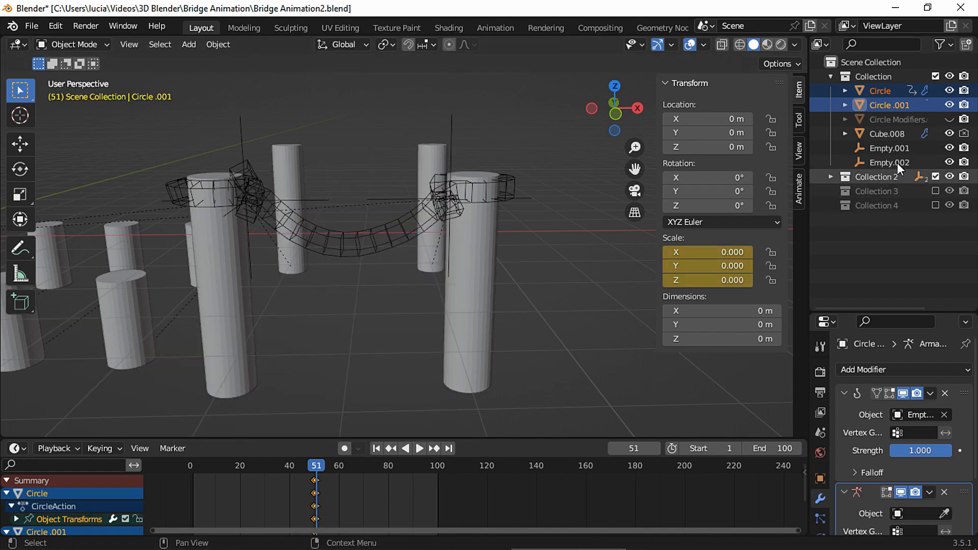
Unhide the mesh-deformed rope and play the animation to check the swap between frames 50 and 51.
left_click(949, 119)
key("Left")
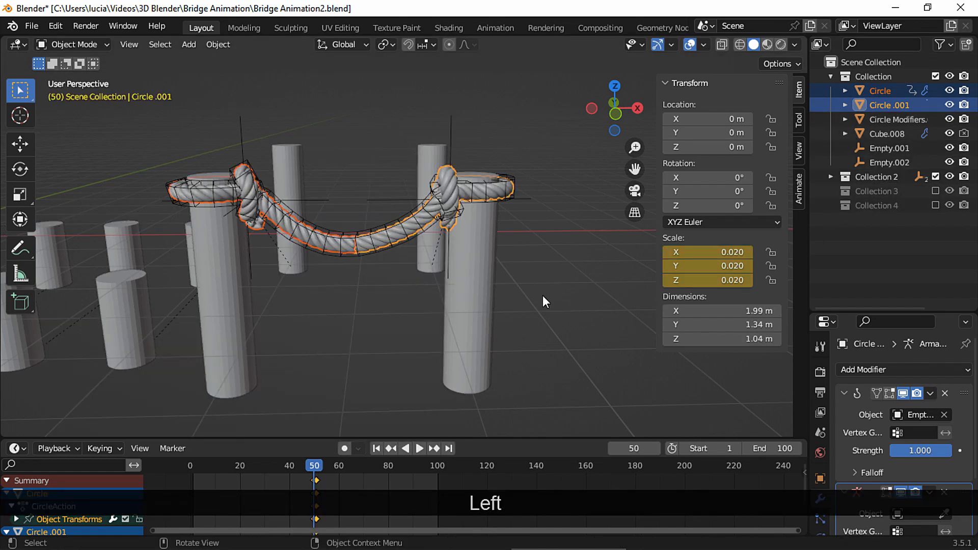
key("Right")
left_click_drag(304, 463, 399, 460)
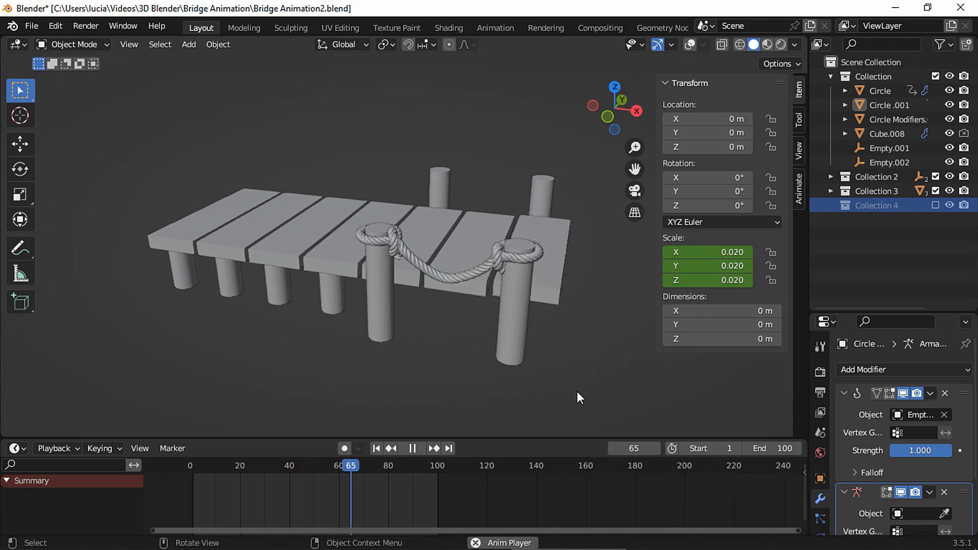
key("space")
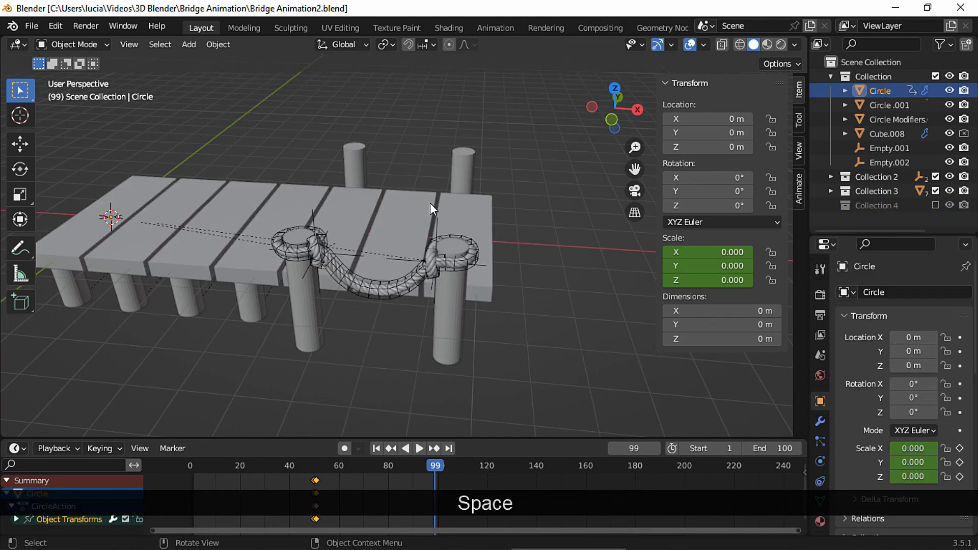
Add a Mirror modifier on the Y axis only to the mesh-deformed rope.
left_click(403, 283)
left_click(402, 288)
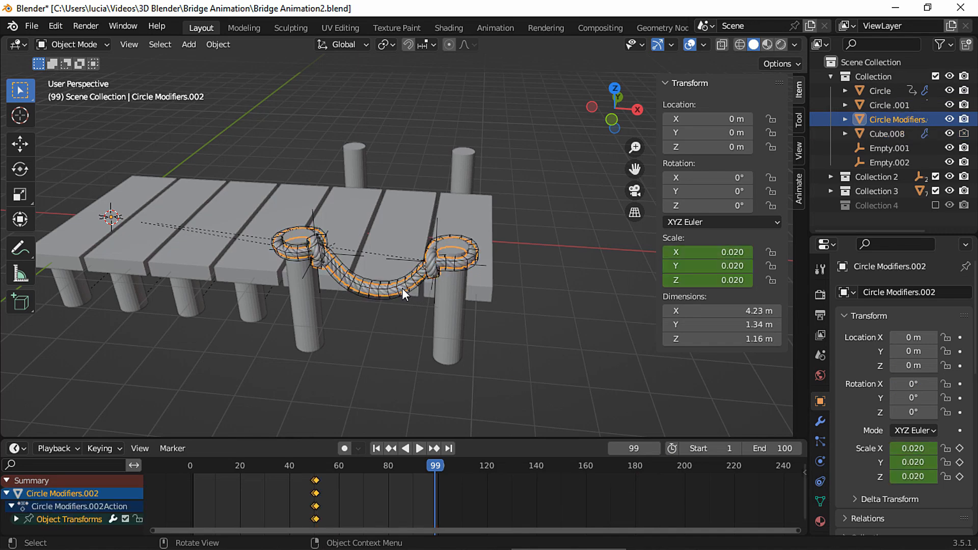
left_click(820, 421)
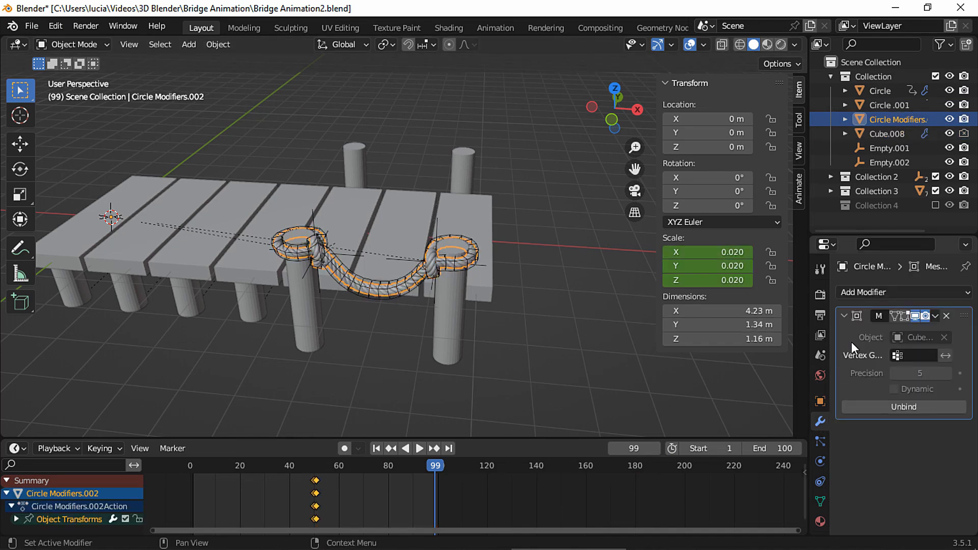
left_click(868, 293)
left_click(680, 118)
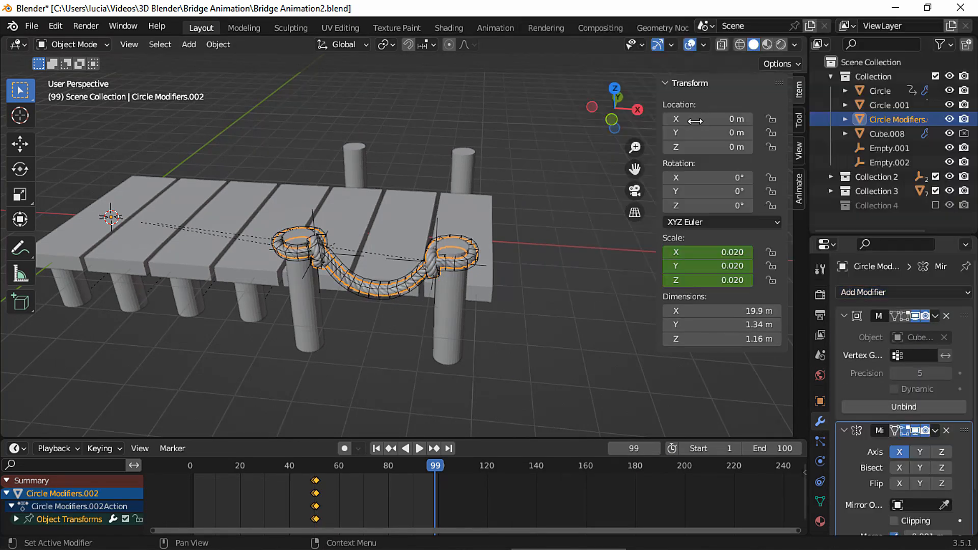
left_click(918, 451)
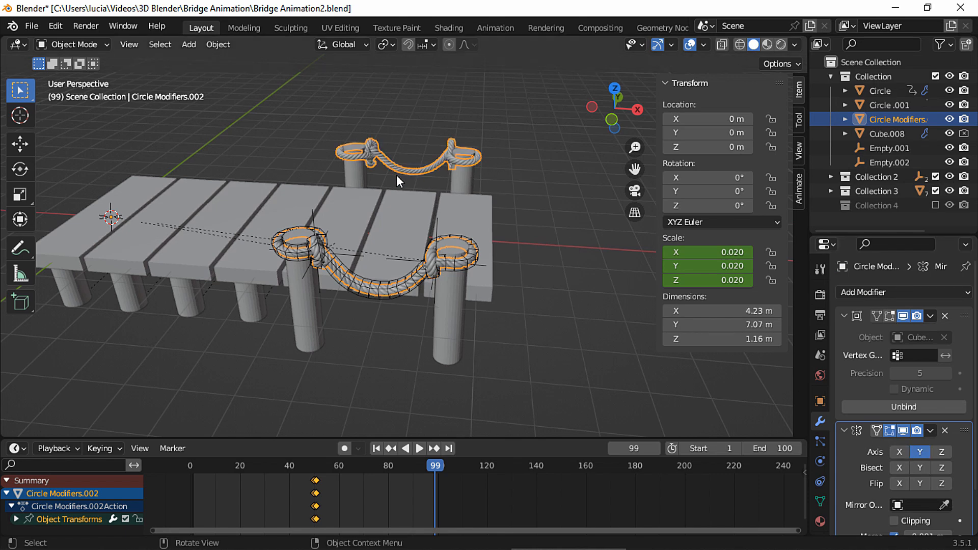
Add a Mirror modifier on the Y axis only to the Circle .001 rope half at frame 46.
left_click(302, 467)
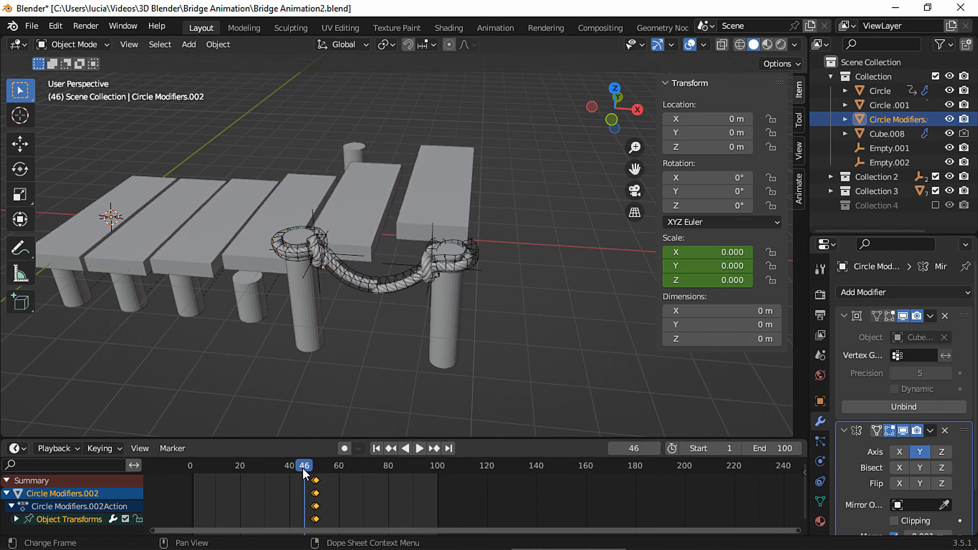
left_click(426, 268)
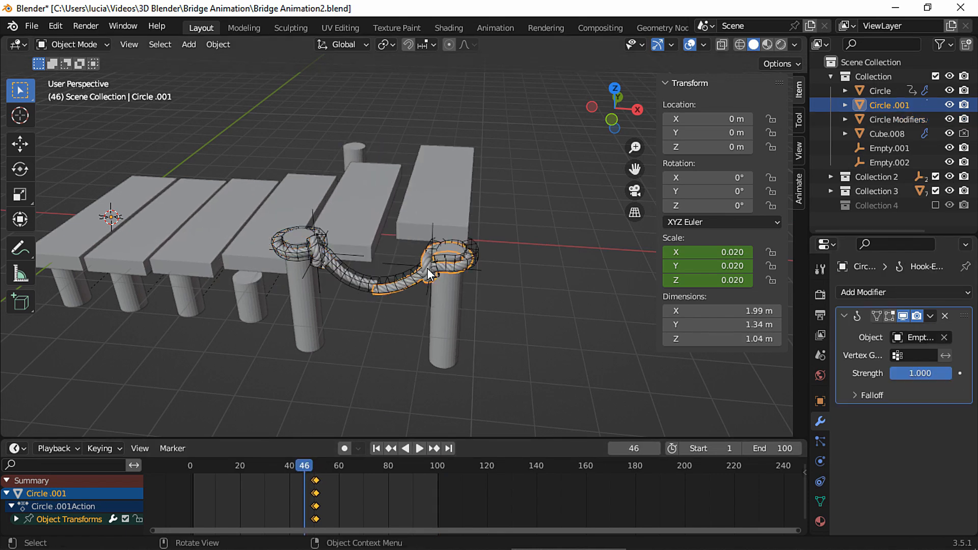
left_click(863, 292)
left_click(570, 246)
left_click(897, 436)
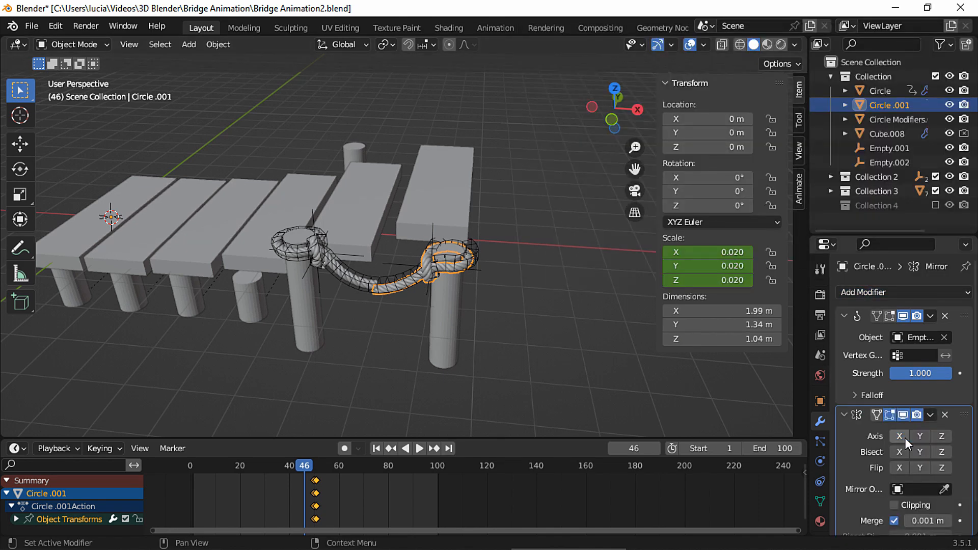
left_click(916, 438)
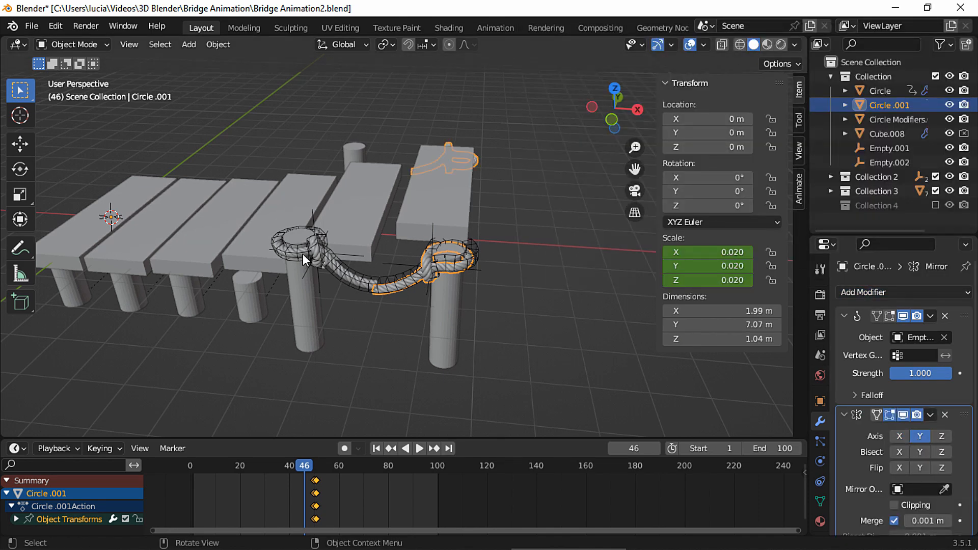
Add a Mirror modifier on the Y axis only to the Circle rope half.
left_click(321, 260)
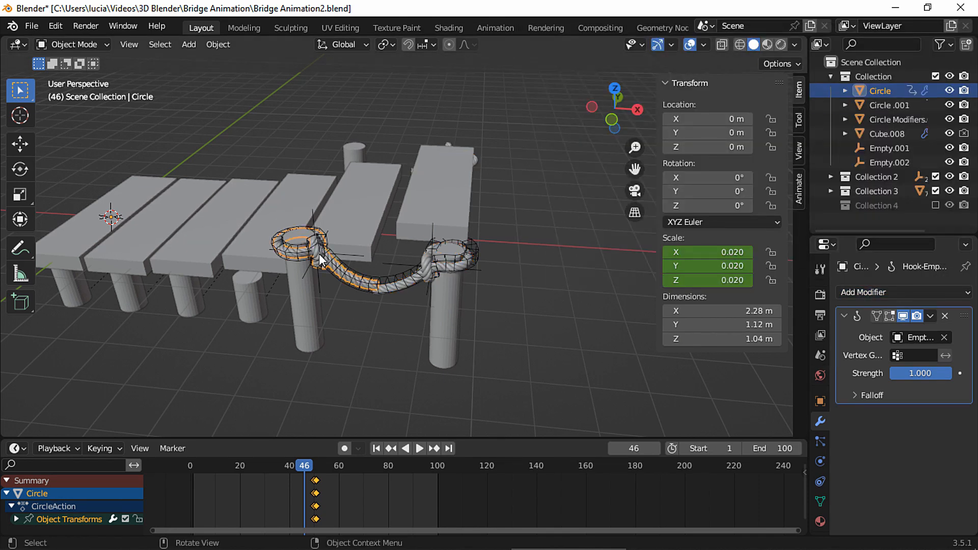
left_click(860, 293)
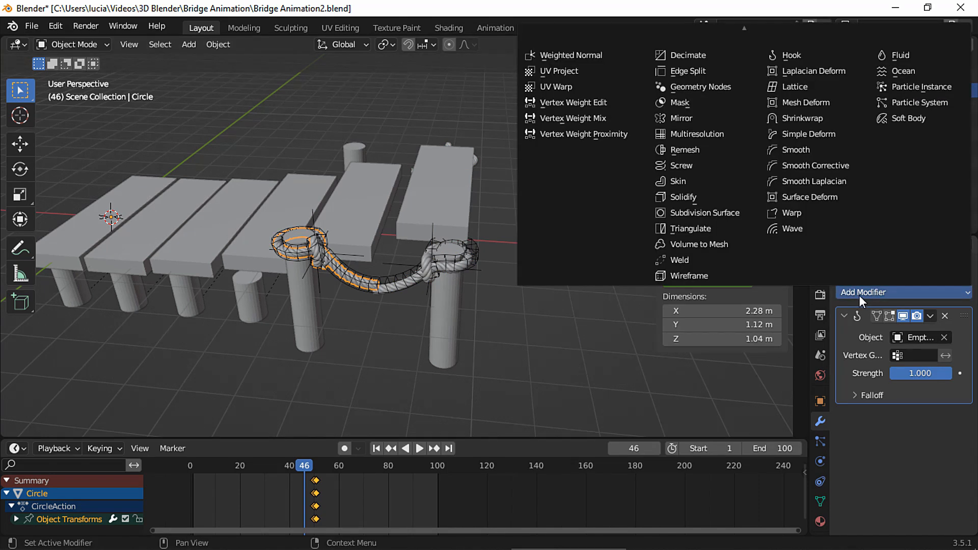
left_click(699, 119)
left_click(898, 436)
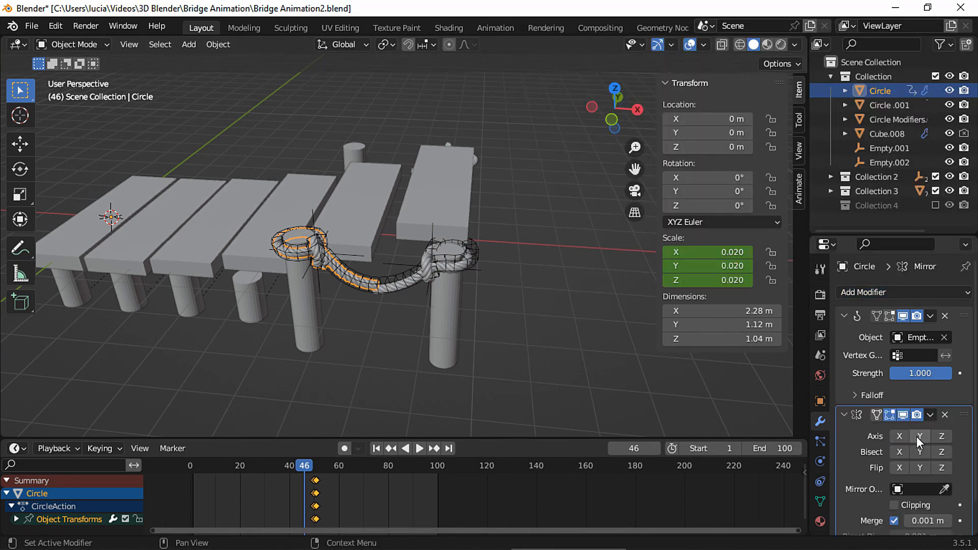
left_click(919, 436)
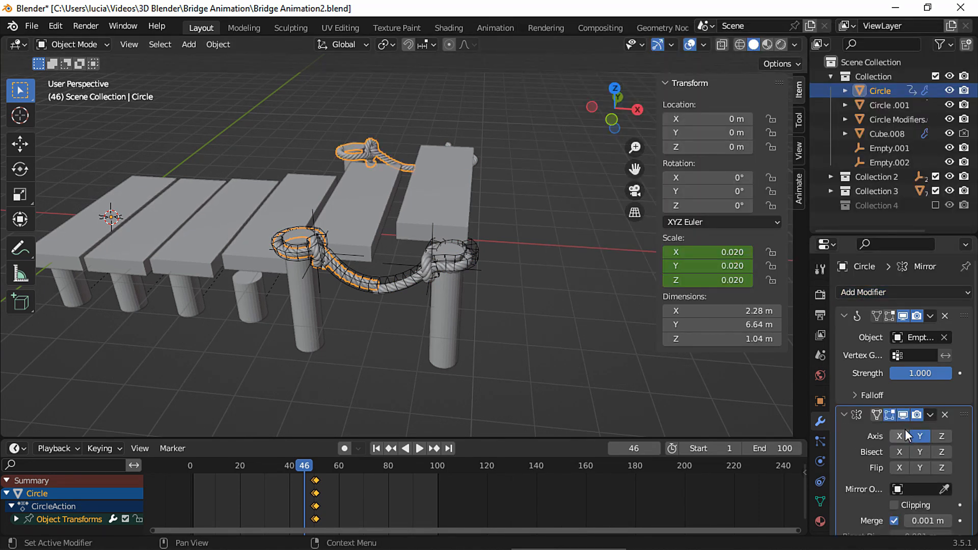
Hide the viewport overlays, deselect everything and play the animation from frame 3 to check the mirrored ropes.
left_click(198, 466)
left_click(689, 45)
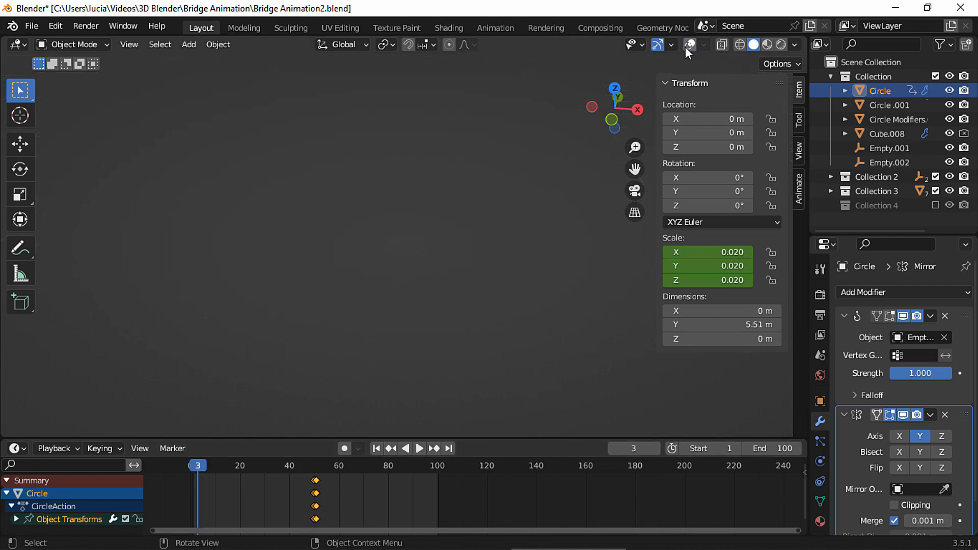
key("space")
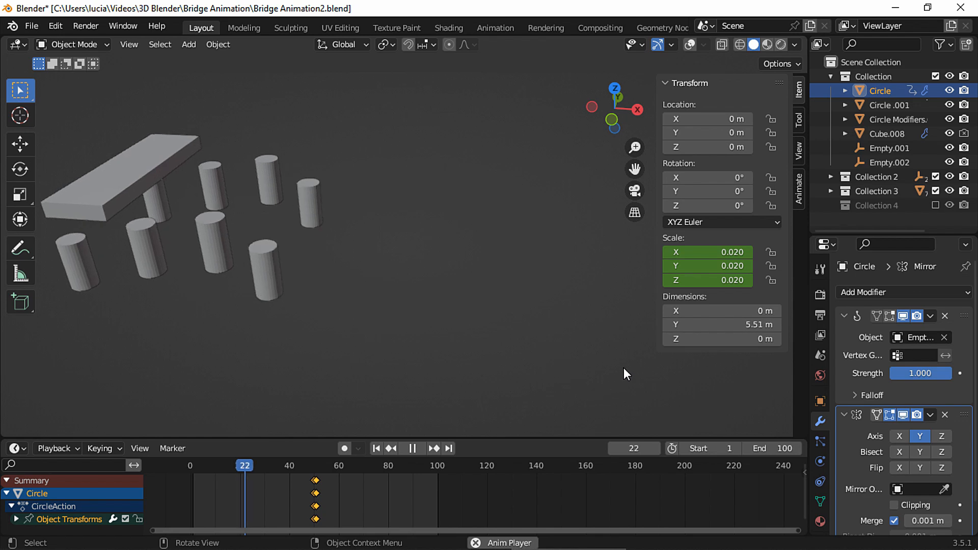
left_click(605, 376)
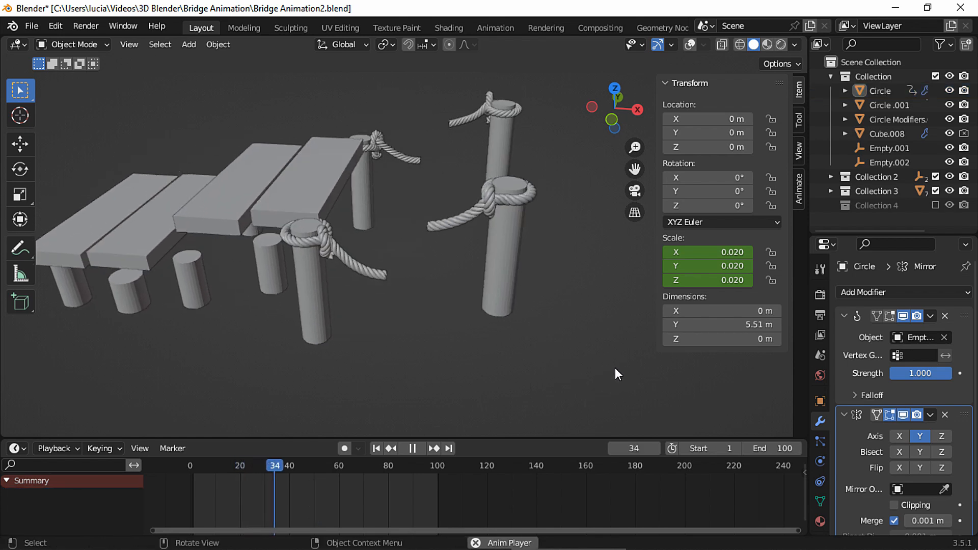